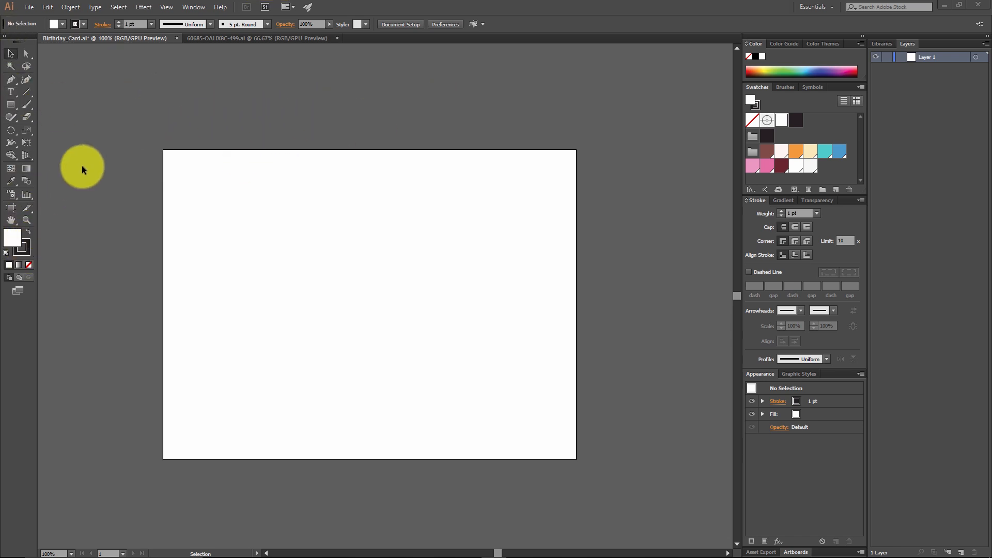
Step: Detach the shape tools as a floating palette and place it just above the artboard
left_click(15, 103)
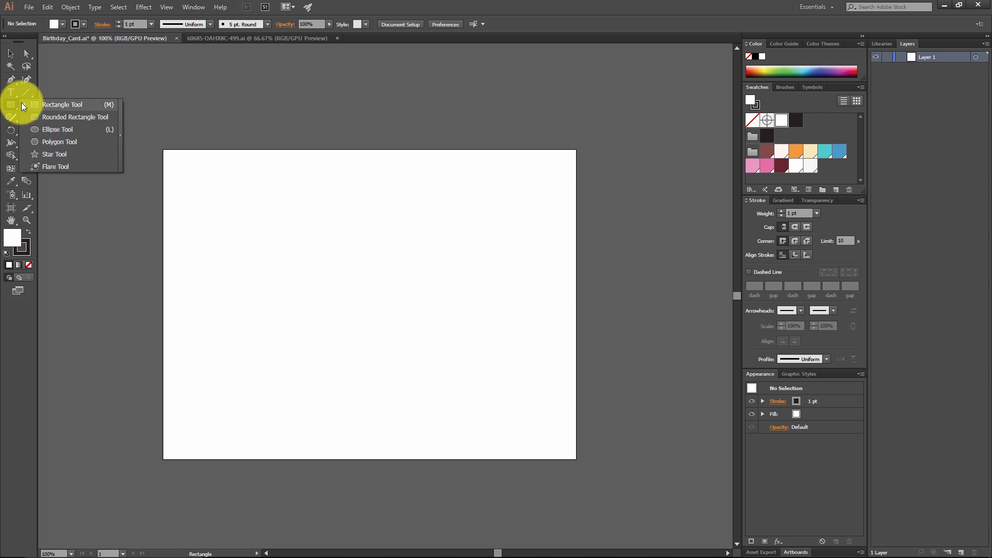
left_click(122, 136)
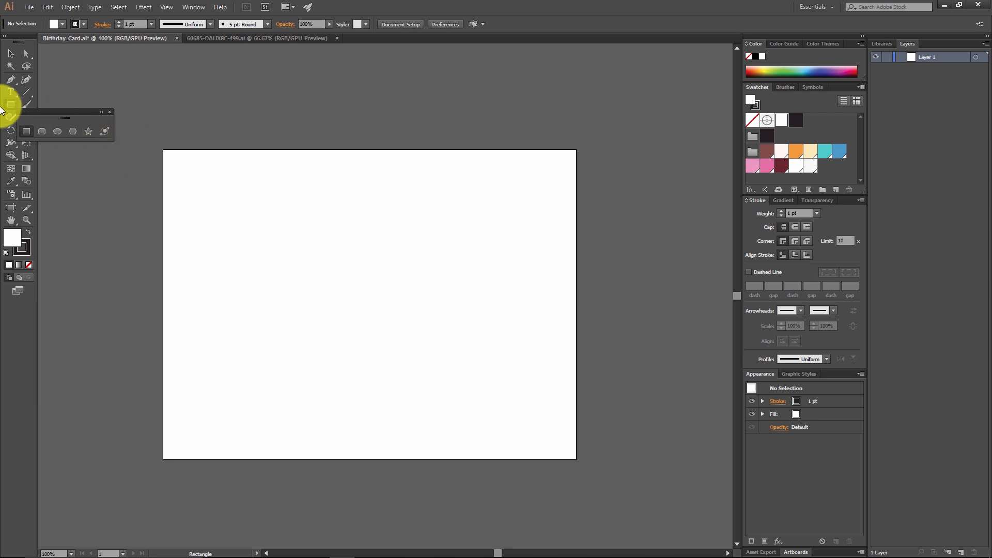
left_click_drag(50, 113, 199, 113)
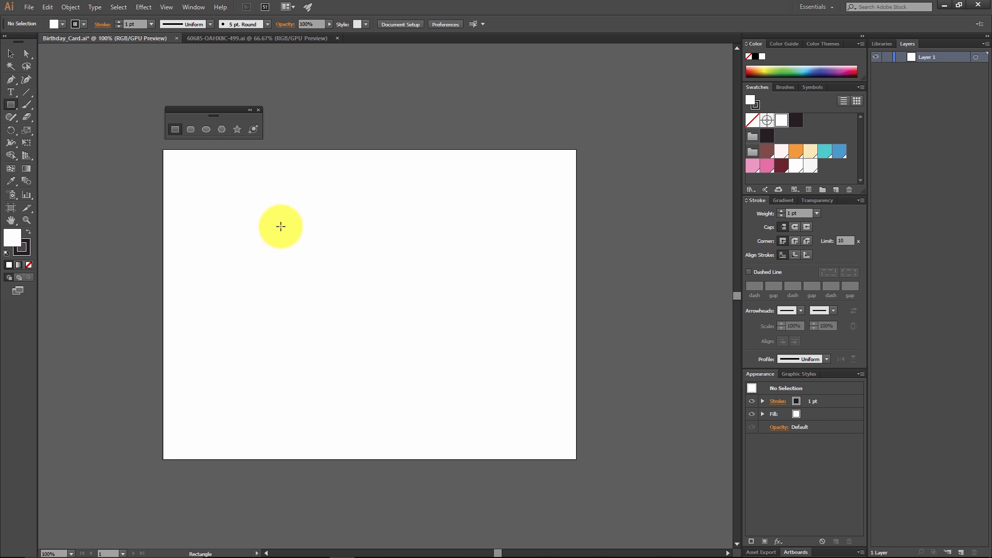
Step: Create a rectangle 180 px wide and 90 px high in the upper part of the artboard
left_click(178, 129)
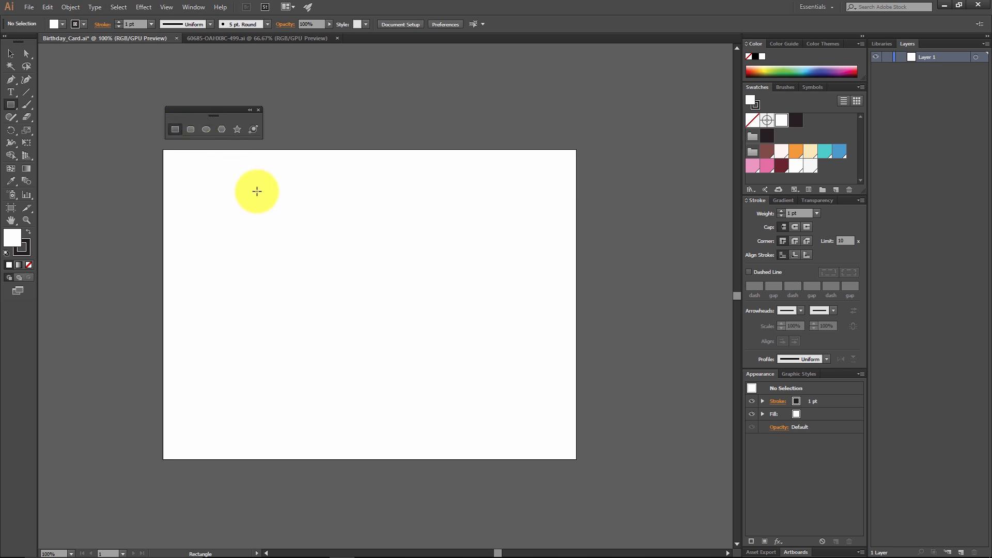
left_click(257, 191)
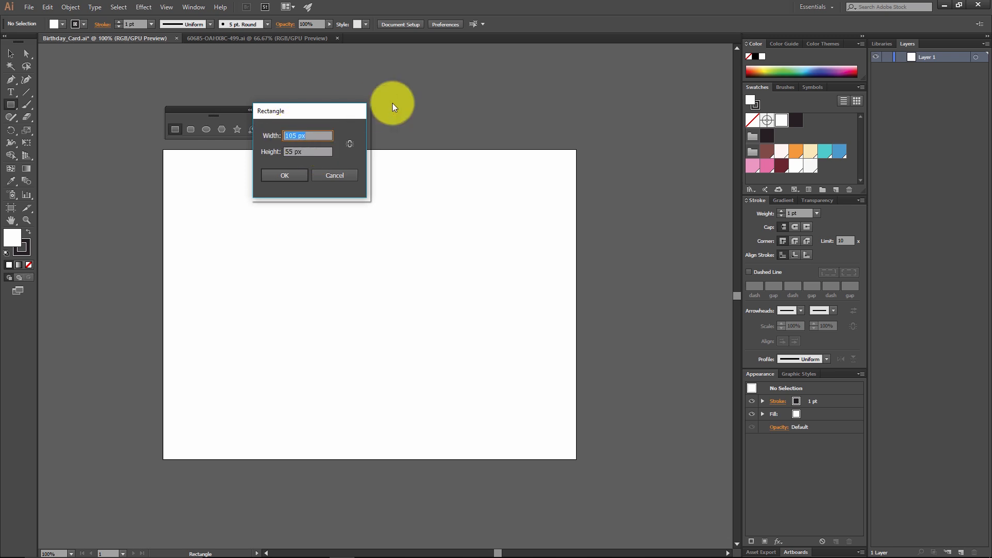
type("180")
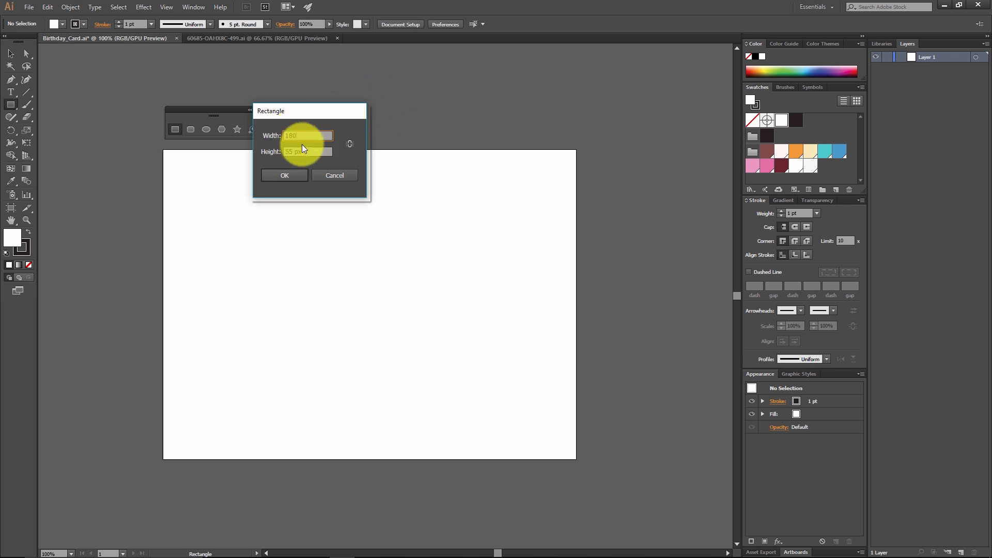
key("Tab")
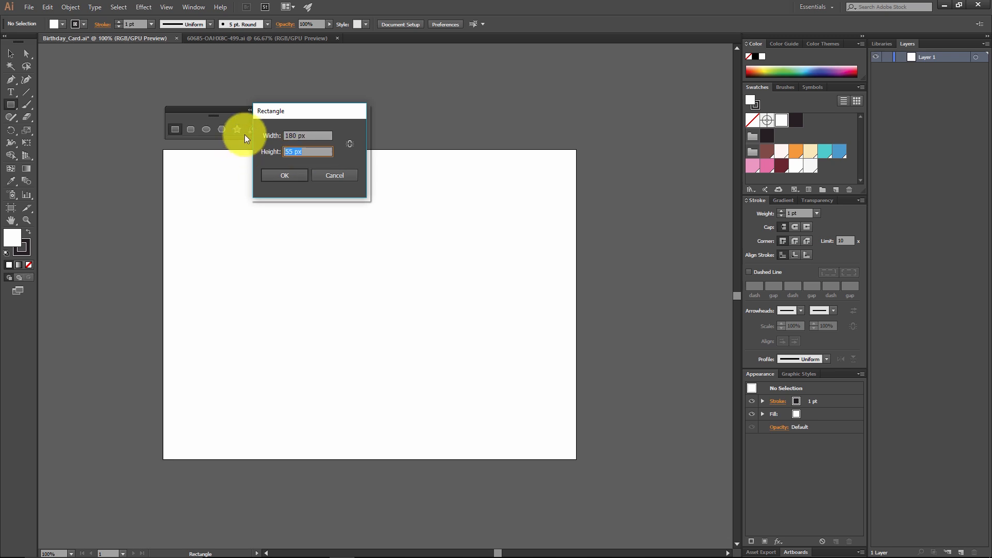
type("90")
left_click(289, 173)
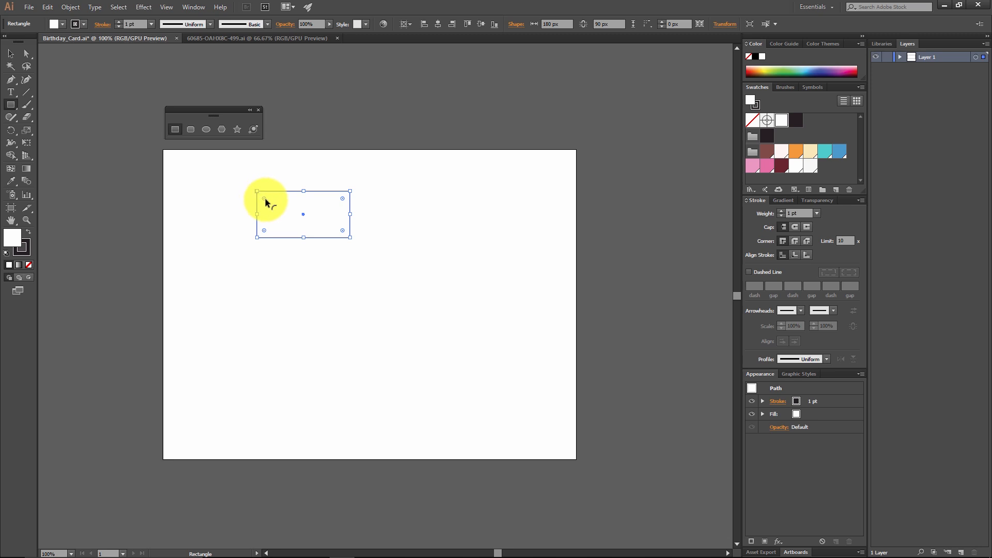
left_click_drag(264, 198, 272, 212)
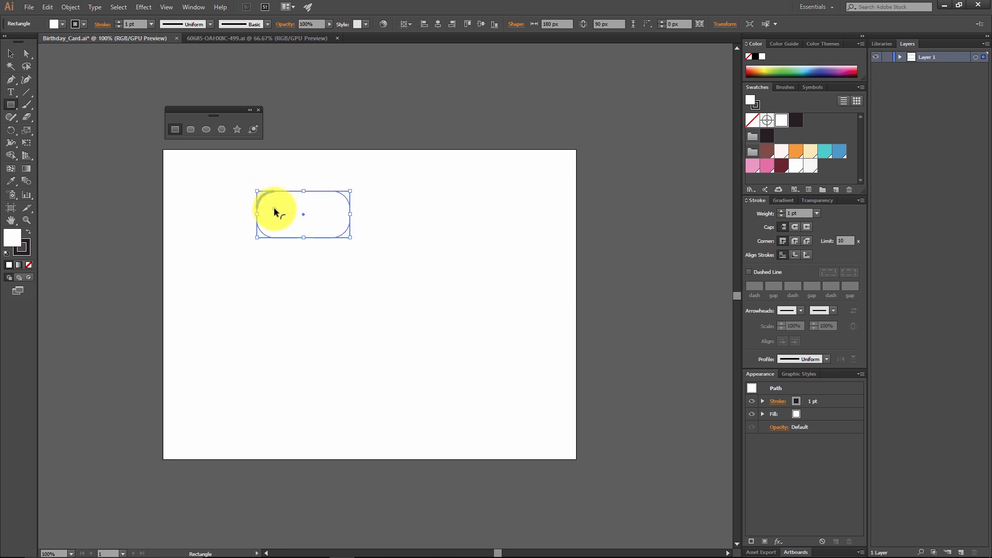
key("ctrl+z")
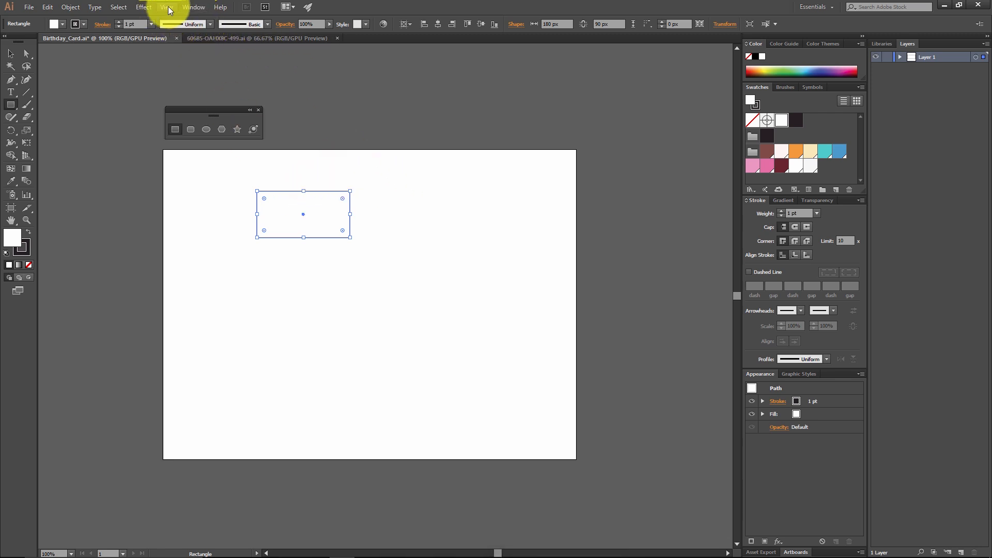
left_click(151, 5)
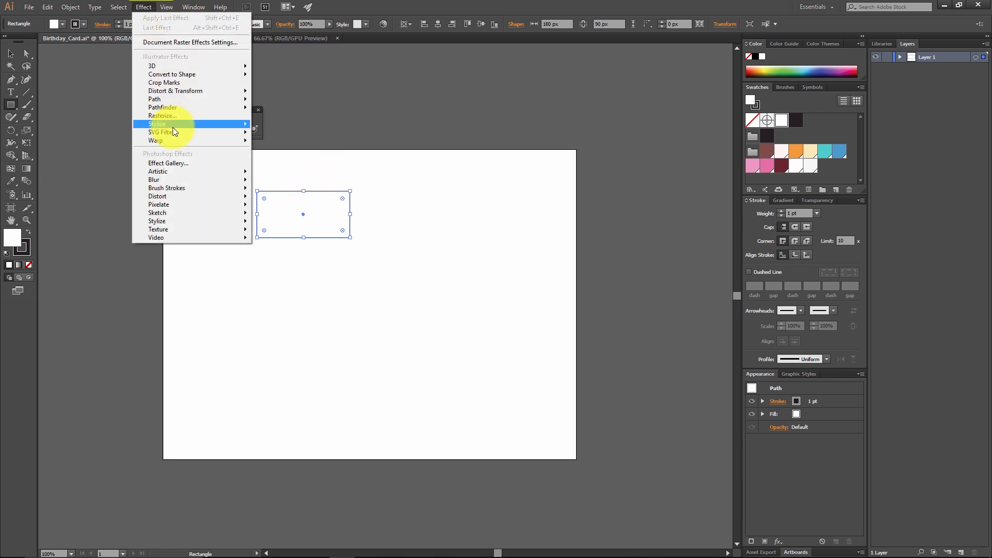
mouse_move(173, 130)
left_click(82, 171)
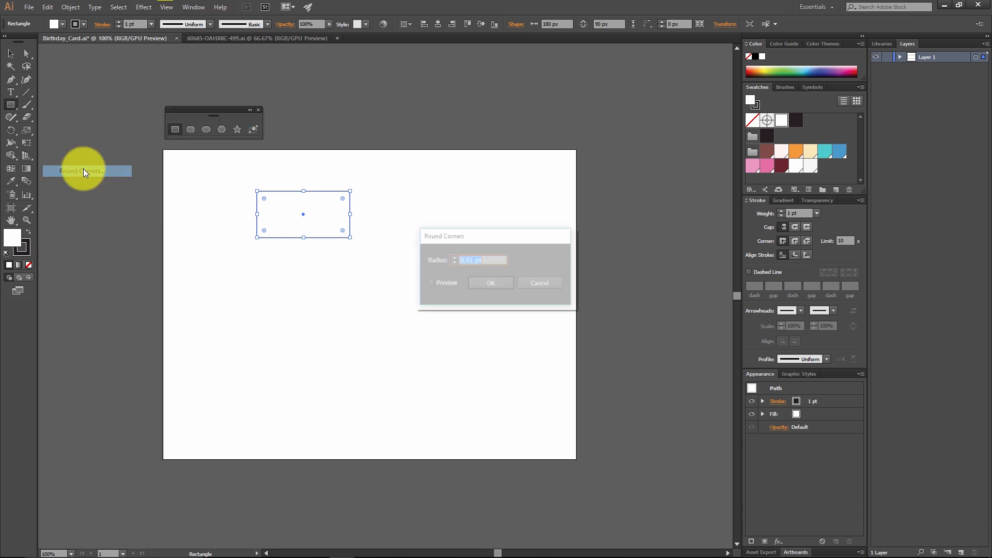
left_click(432, 283)
left_click(454, 257)
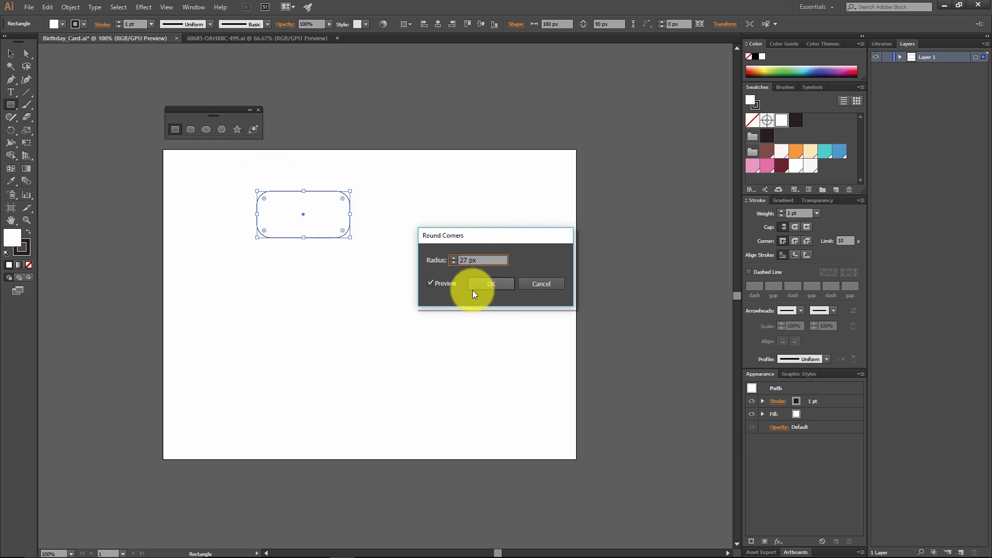
left_click(533, 283)
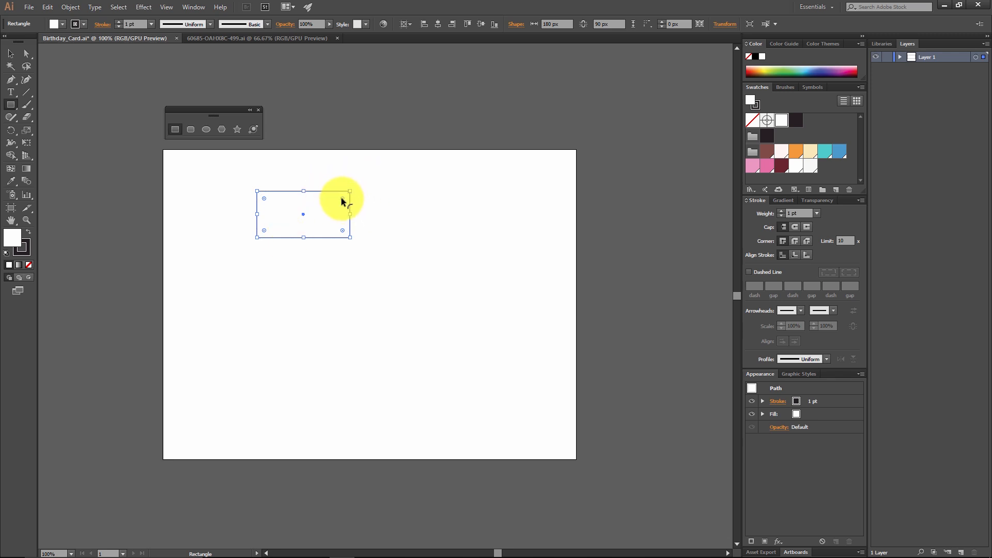
Step: Round all corners of the 180 by 90 px rectangle to a 15 px radius
left_click_drag(341, 200, 343, 203)
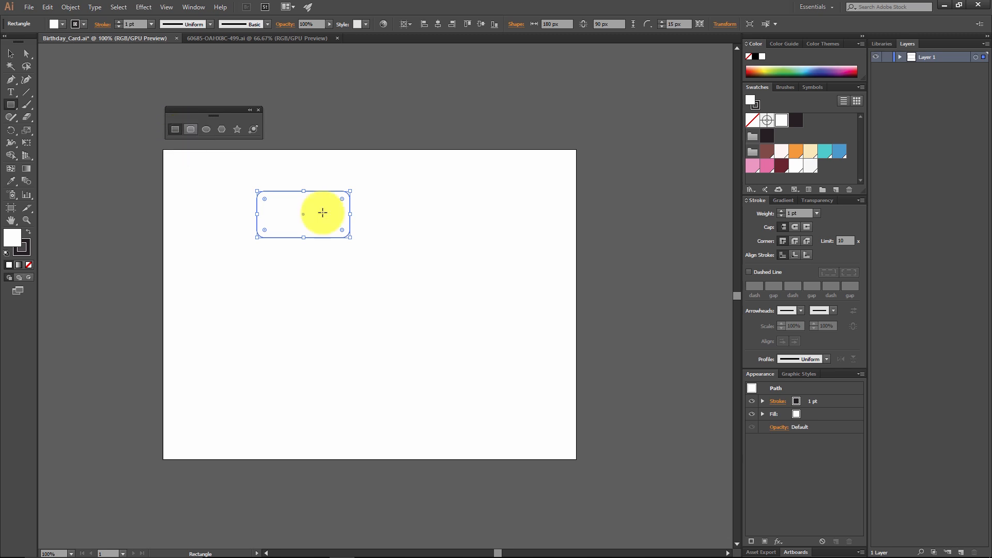
Step: Create a second rectangle 105 px wide and 55 px high beside the rounded one, and deselect it
left_click(395, 214)
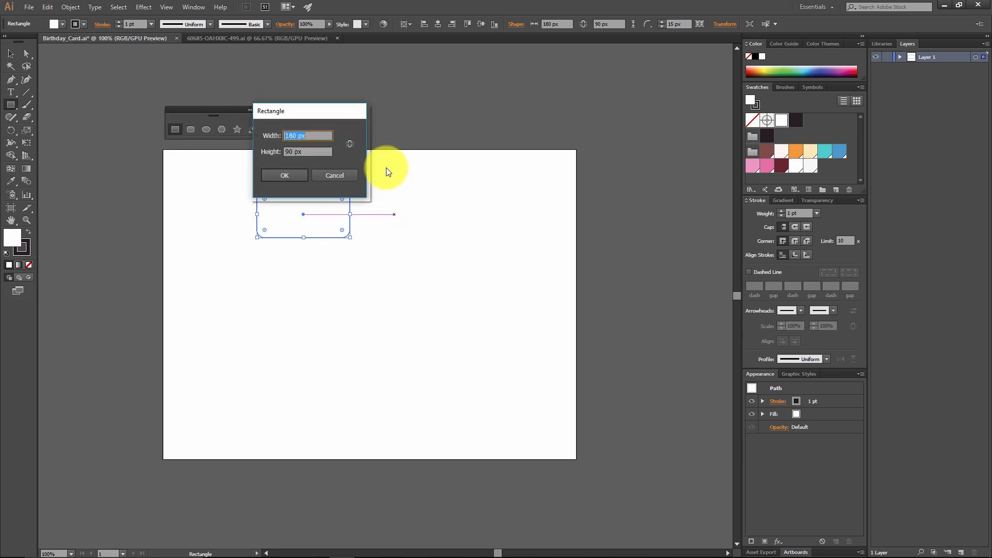
type("10")
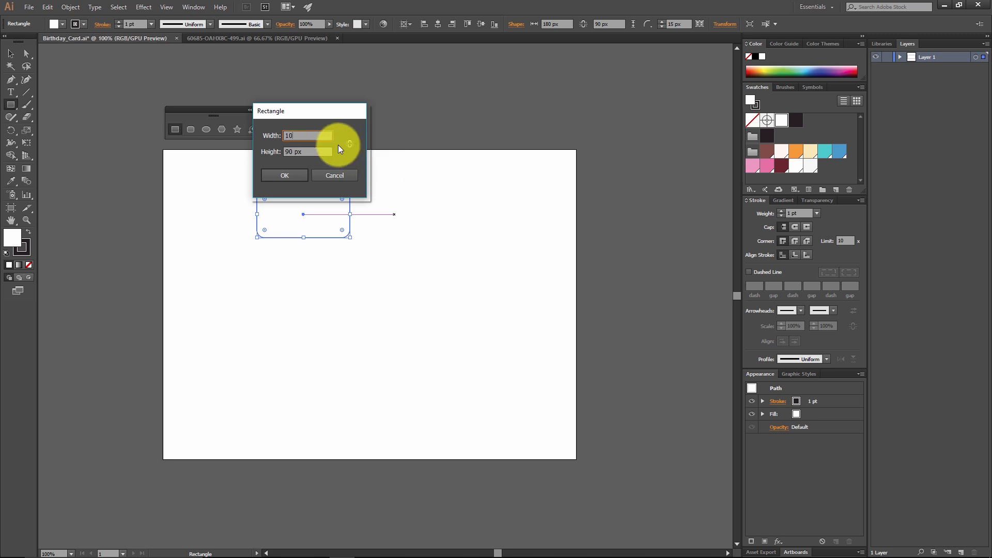
type("5")
key("Tab")
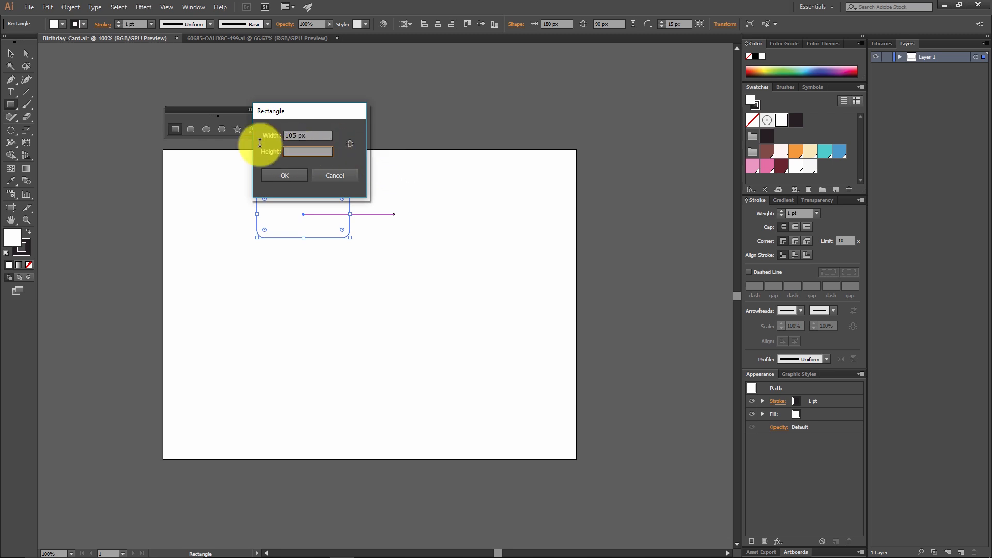
type("55")
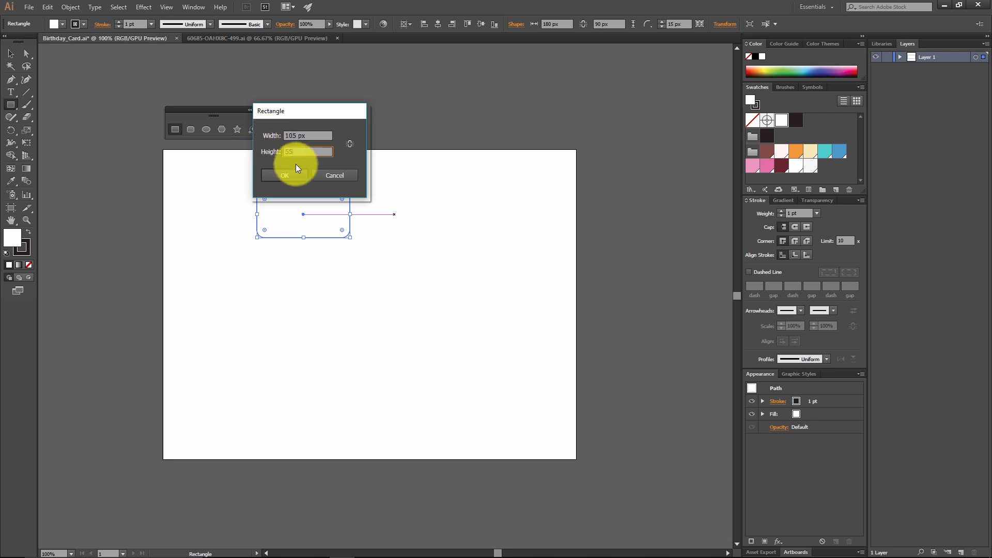
left_click(292, 175)
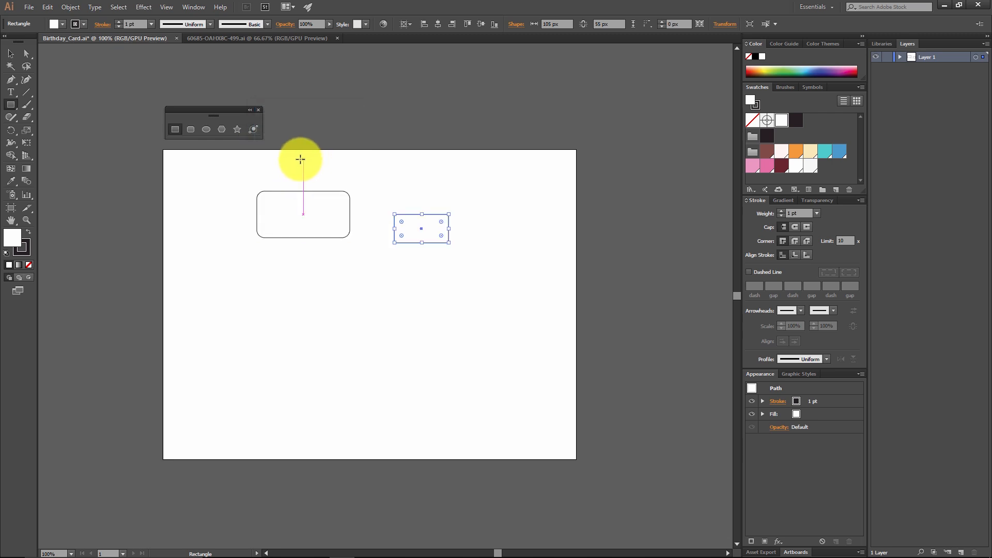
left_click(11, 53)
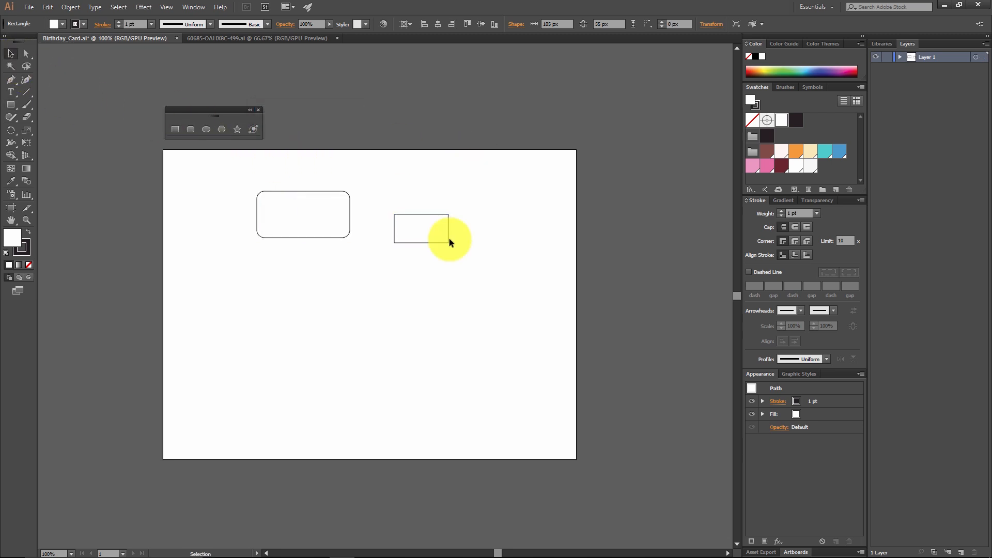
left_click(315, 322)
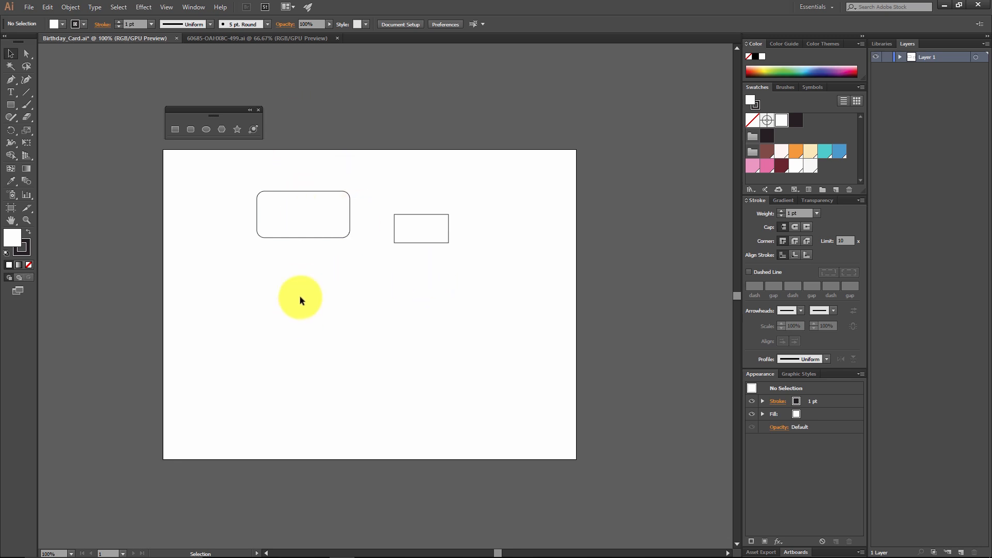
Step: Select both rectangles, show the Align options, and center the shapes horizontally on the artboard
left_click_drag(490, 271, 220, 147)
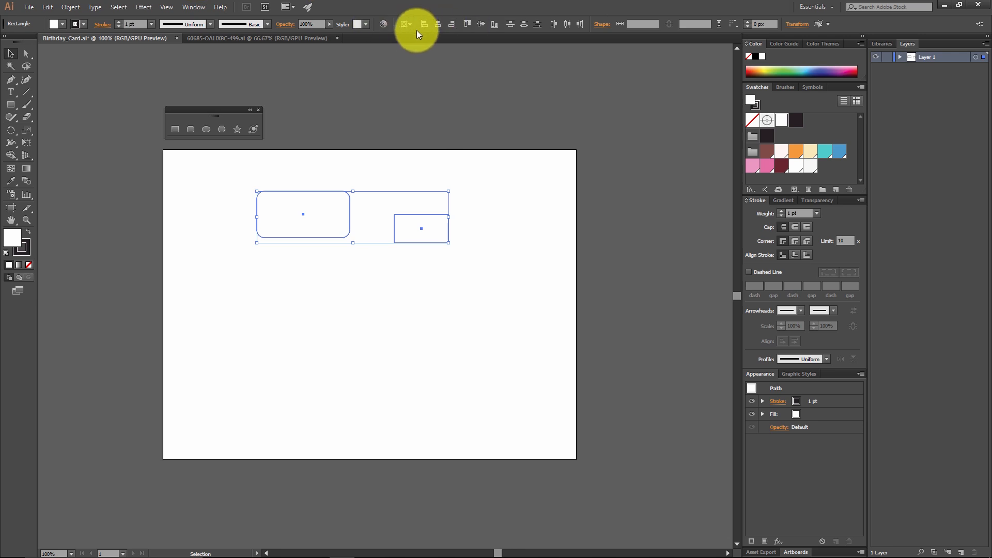
left_click(191, 10)
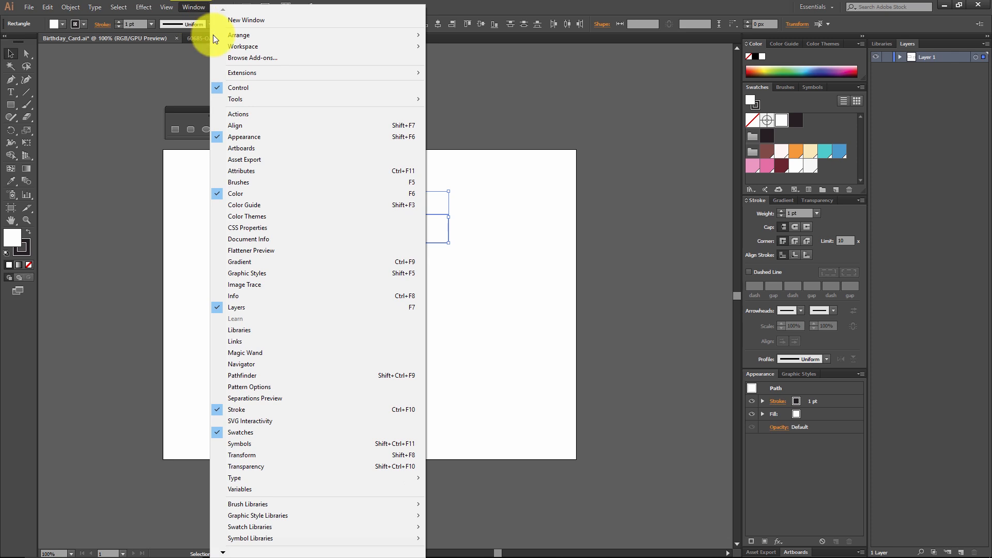
left_click(260, 126)
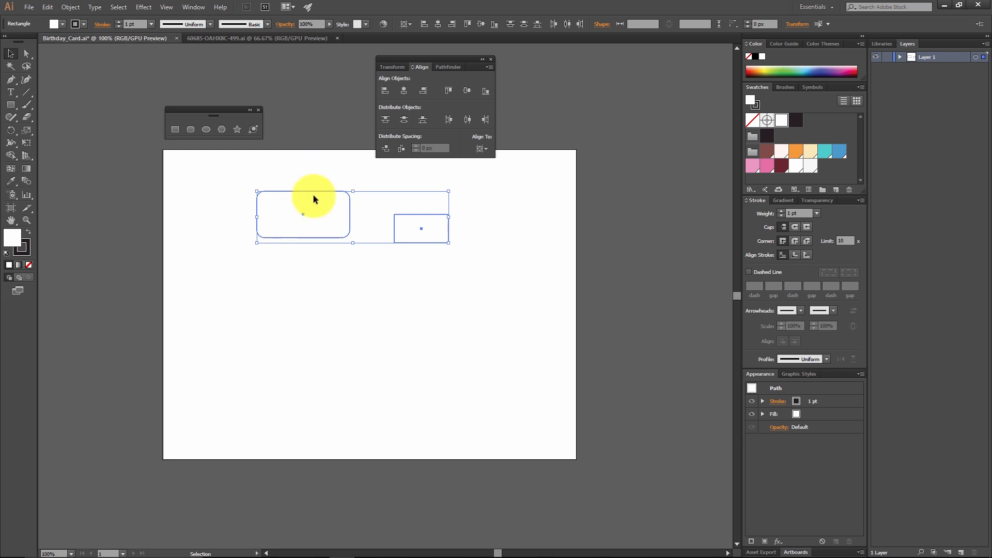
left_click(404, 96)
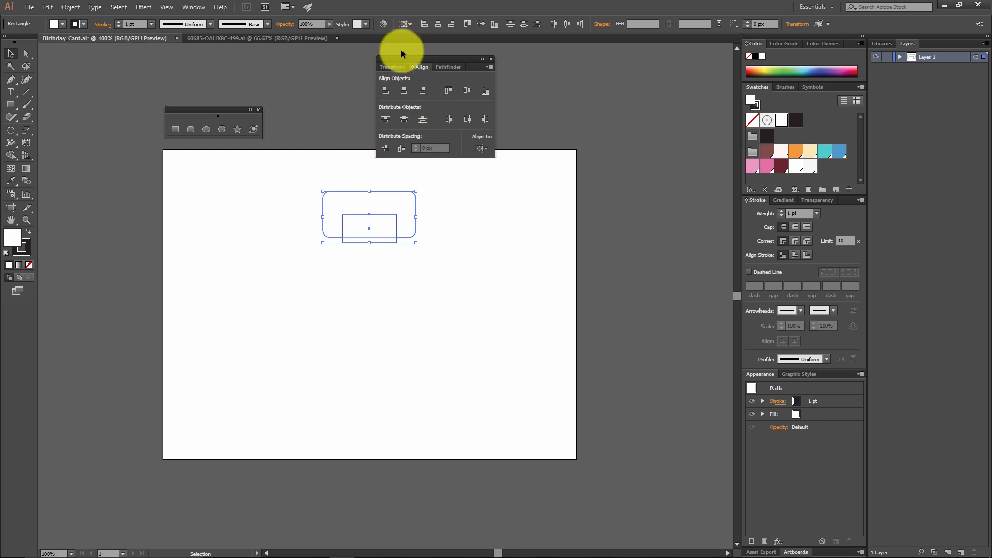
left_click(411, 24)
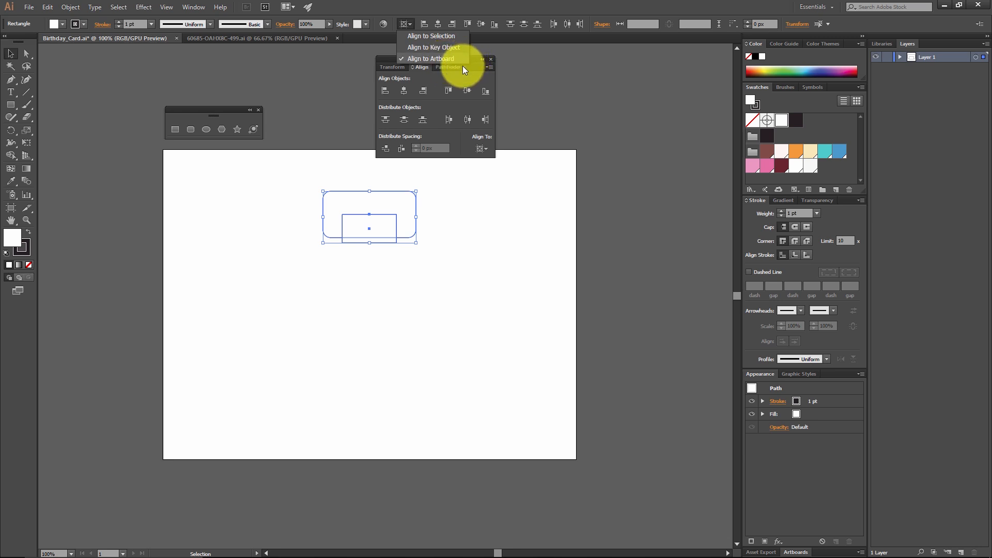
left_click(463, 5)
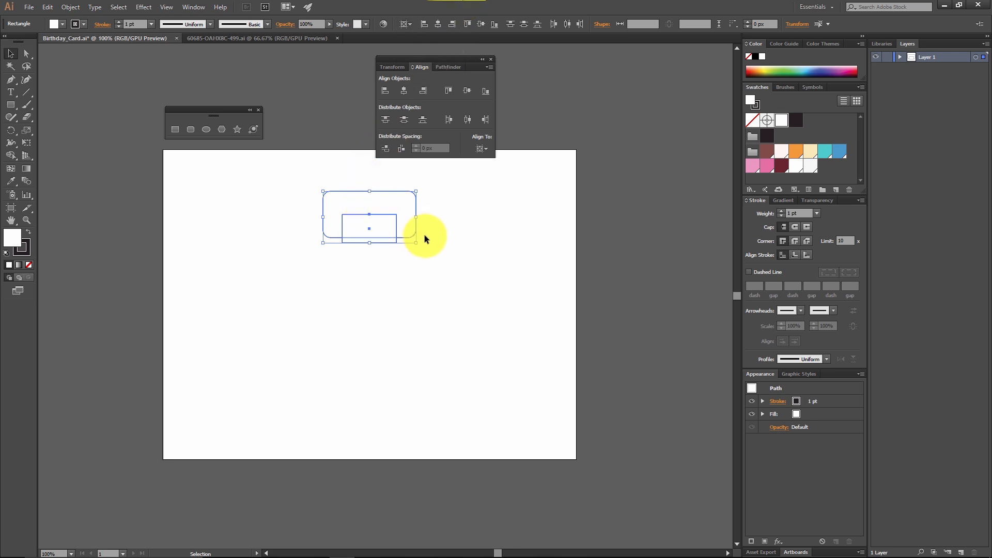
Step: Move the small rectangle straight up above the rounded rectangle, leaving a gap between them, and deselect it
left_click(445, 229)
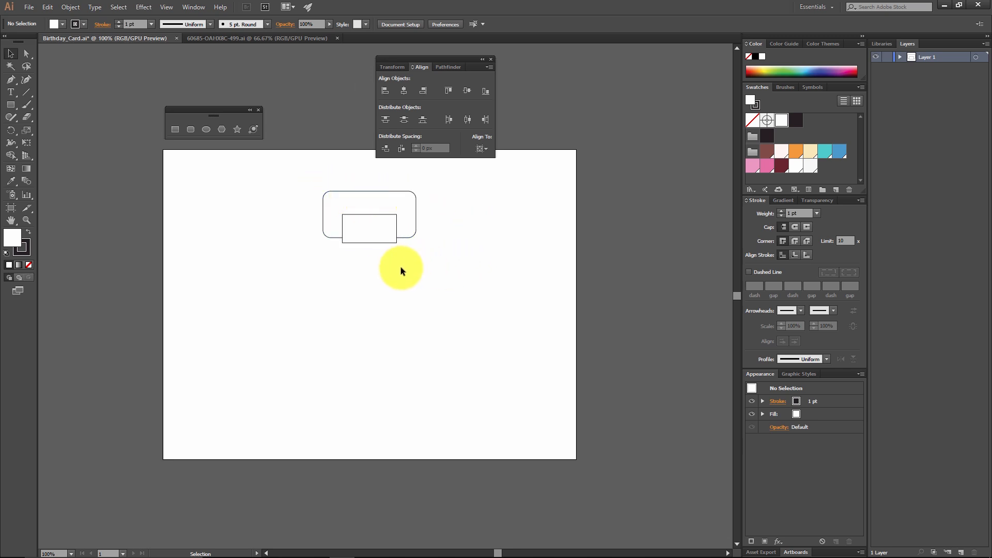
left_click_drag(373, 234, 372, 175)
left_click(428, 200)
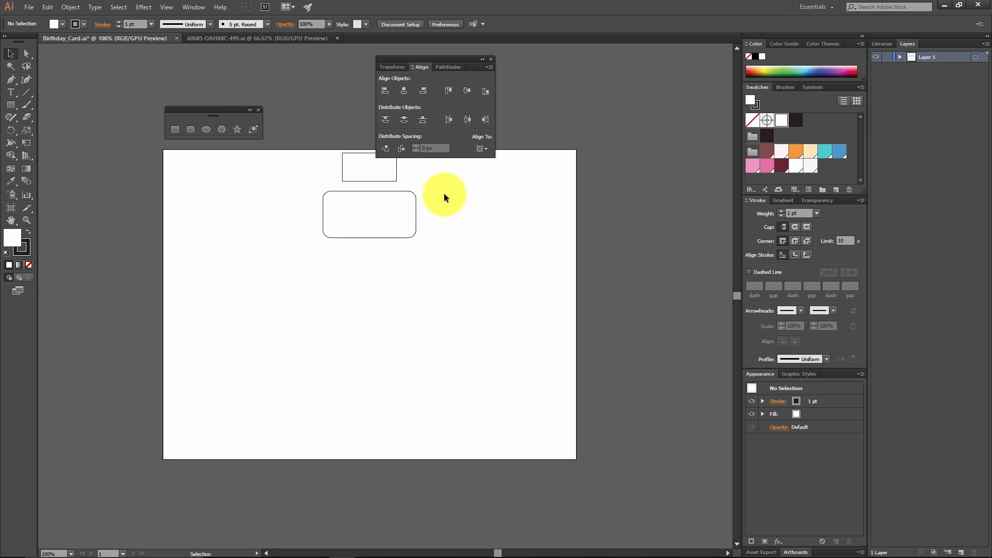
Step: Select both rectangles and make the rounded rectangle the key object for alignment
left_click_drag(441, 233, 287, 166)
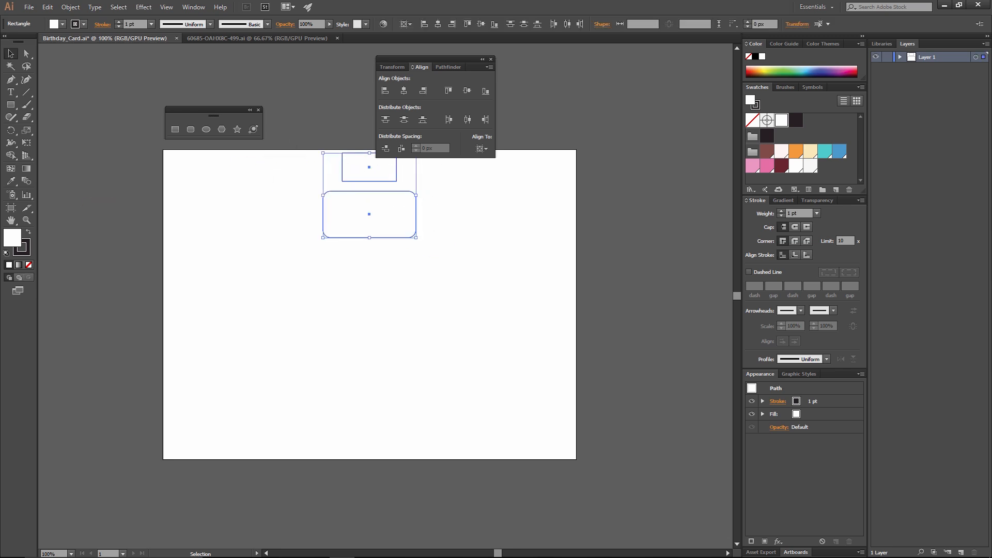
left_click(378, 192)
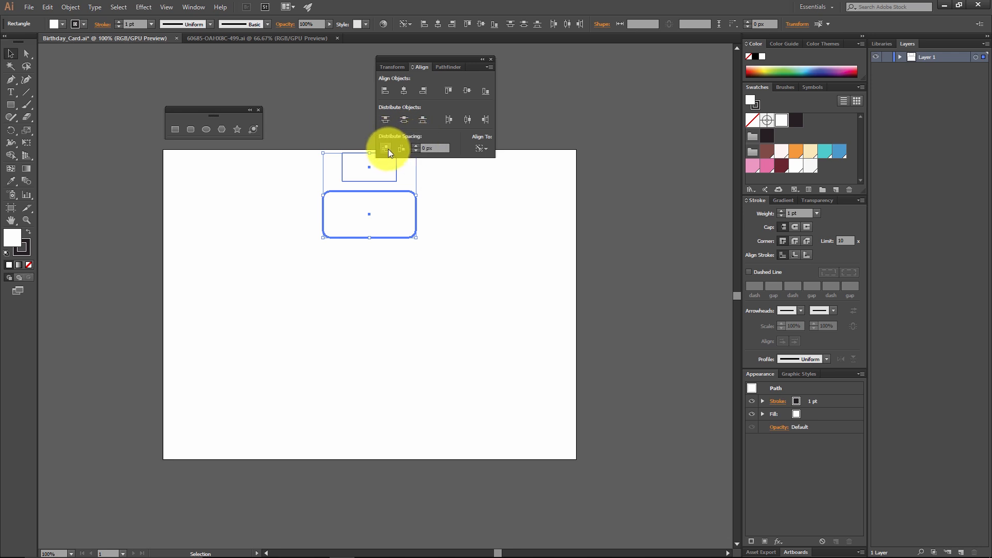
left_click(489, 66)
left_click(523, 70)
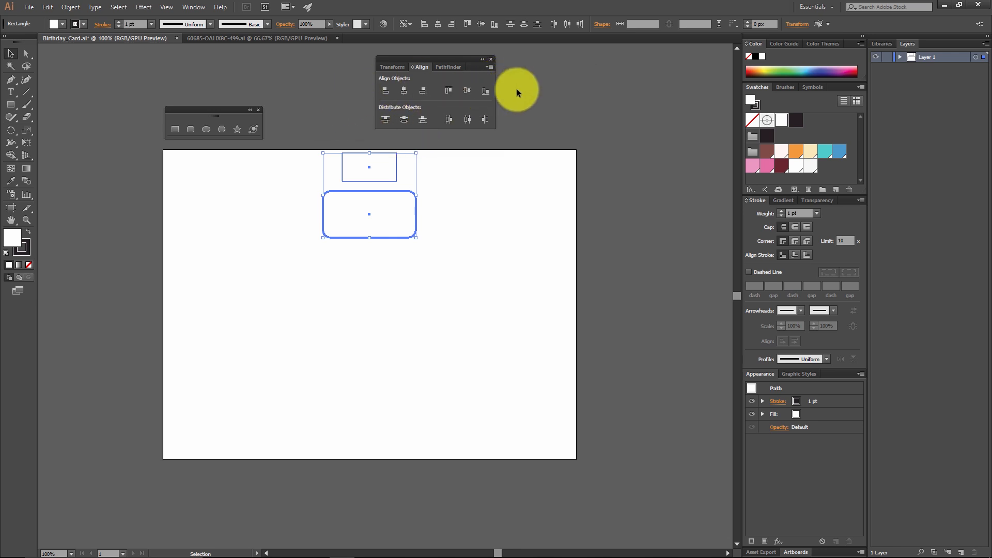
left_click(488, 70)
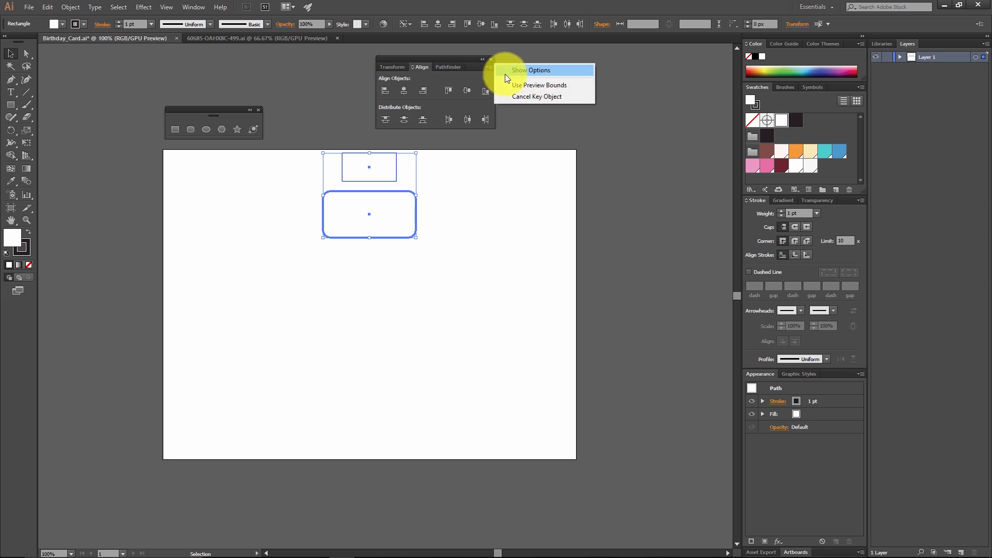
left_click(556, 73)
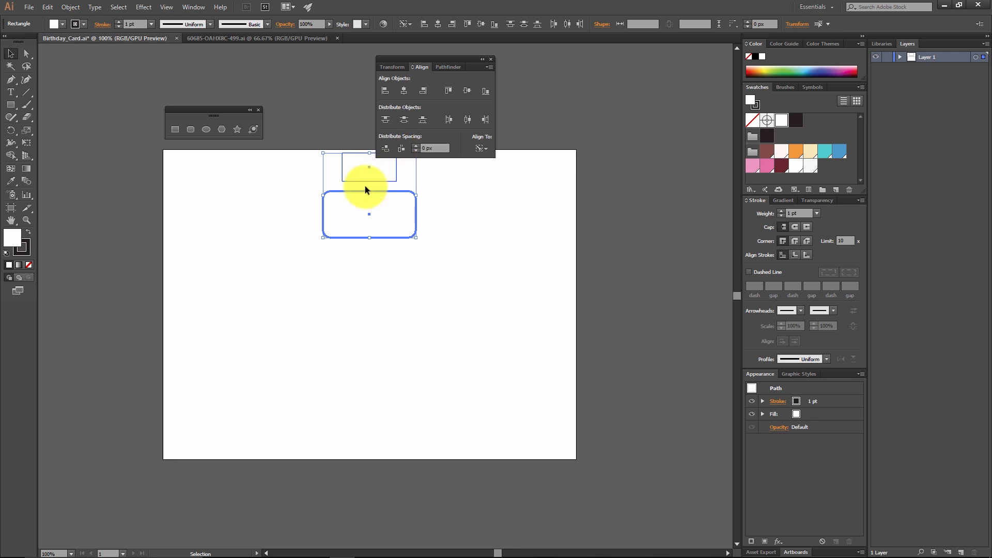
Step: Distribute the two rectangles vertically with 0 px spacing, and move both straight down to the middle of the artboard
left_click(386, 149)
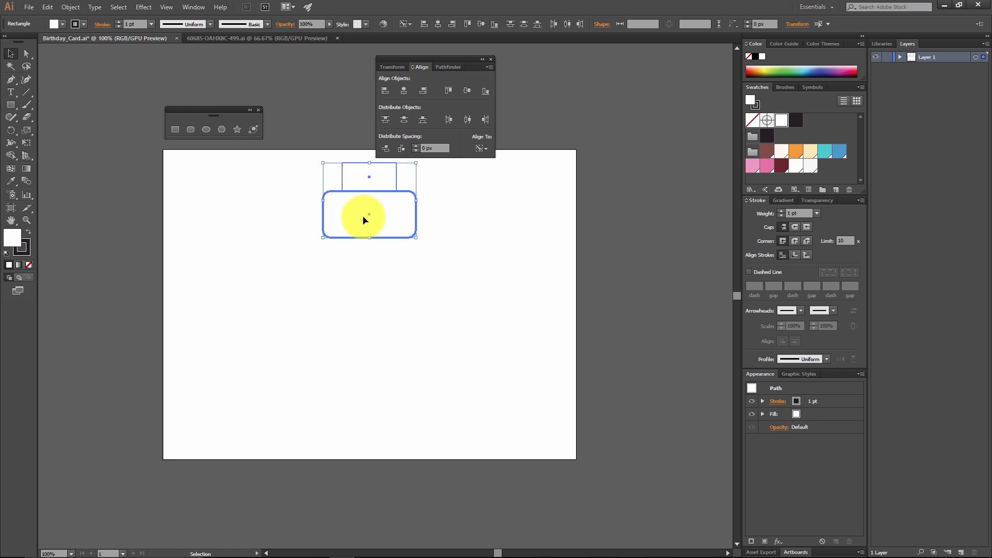
left_click(439, 205)
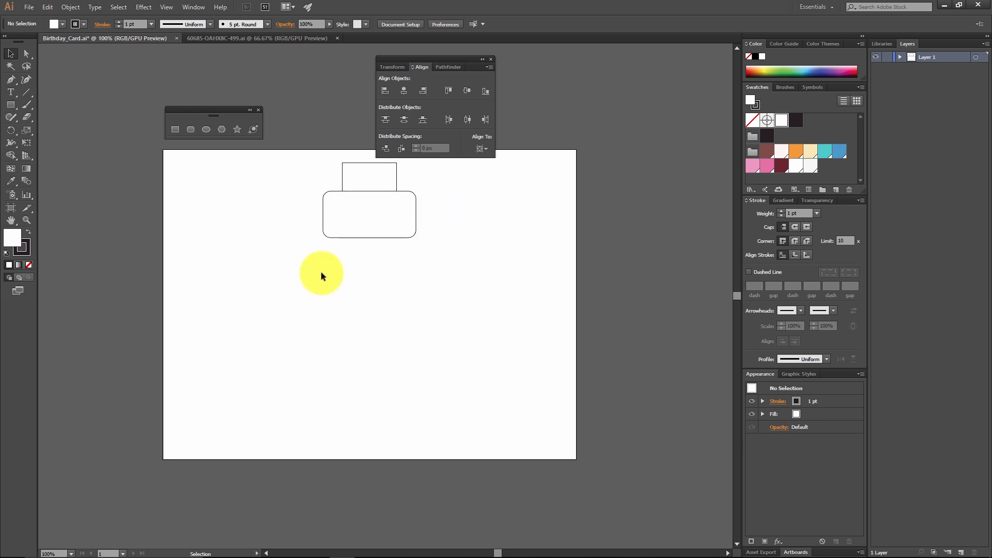
left_click_drag(501, 271, 341, 179)
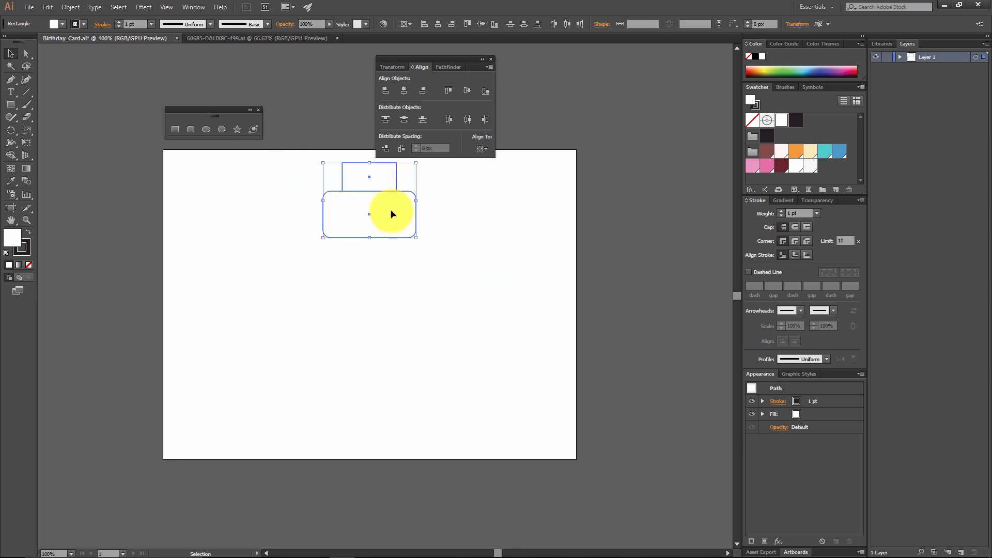
left_click_drag(391, 214, 393, 307)
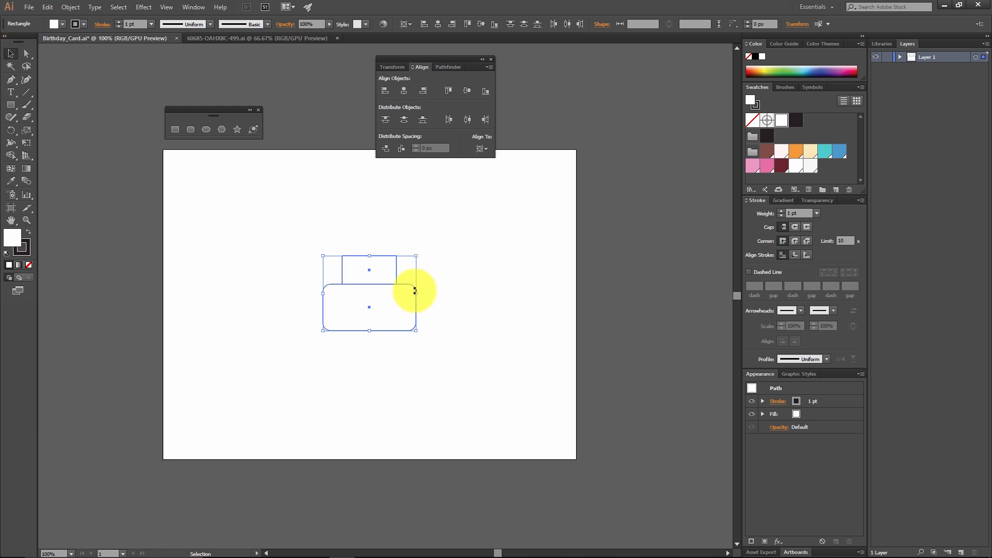
left_click(268, 283)
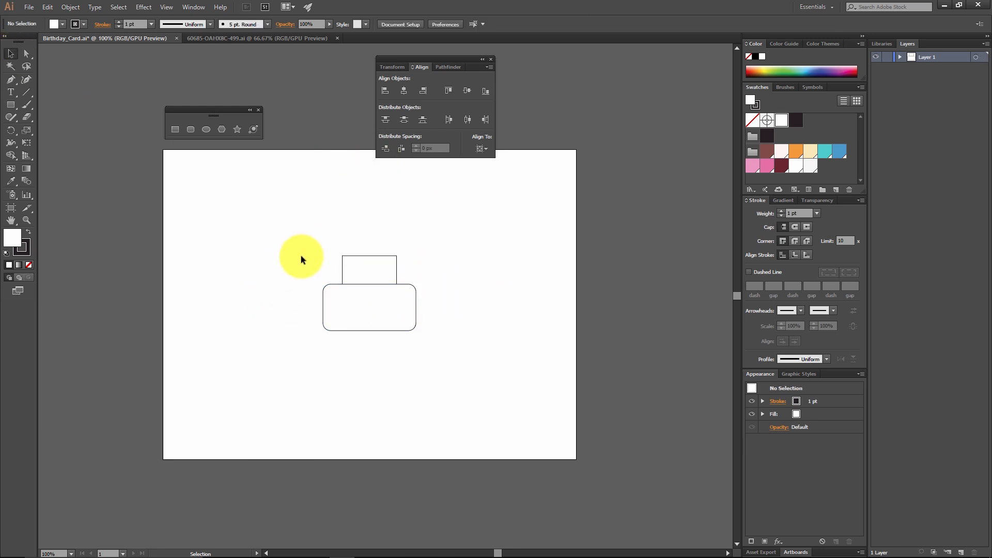
Step: Round only the two upper corners of the small rectangle to a 15 px radius, and deselect it
left_click(386, 262)
left_click(419, 247)
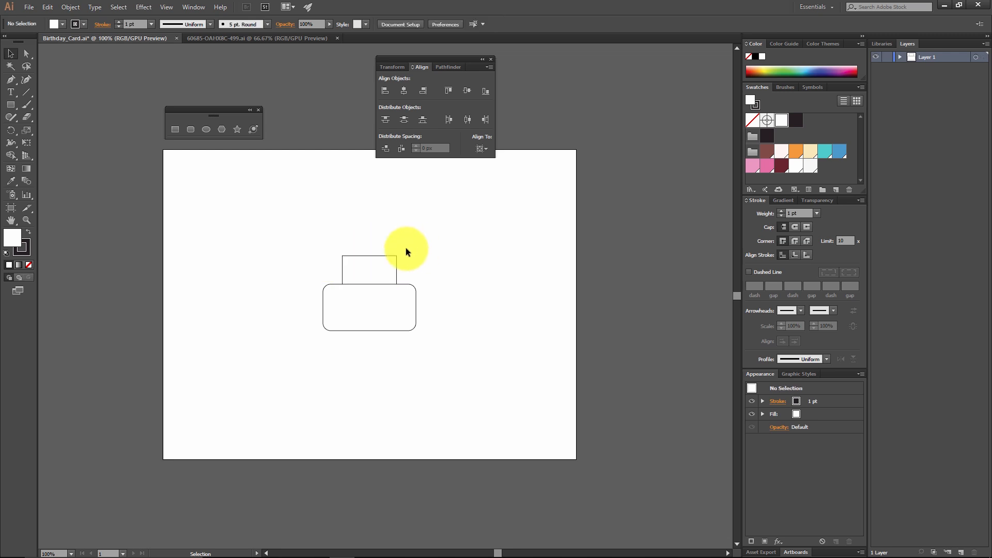
left_click(27, 53)
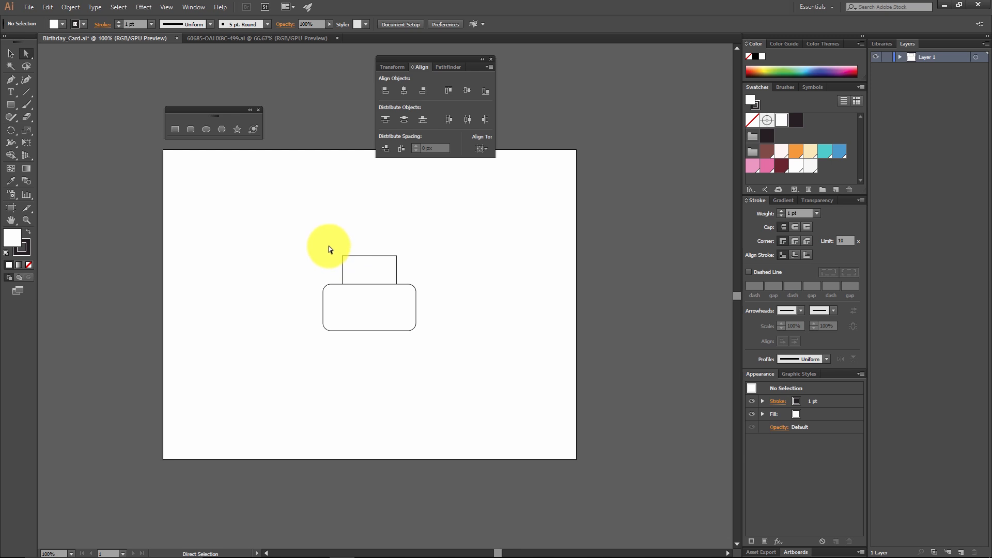
left_click_drag(329, 246, 408, 277)
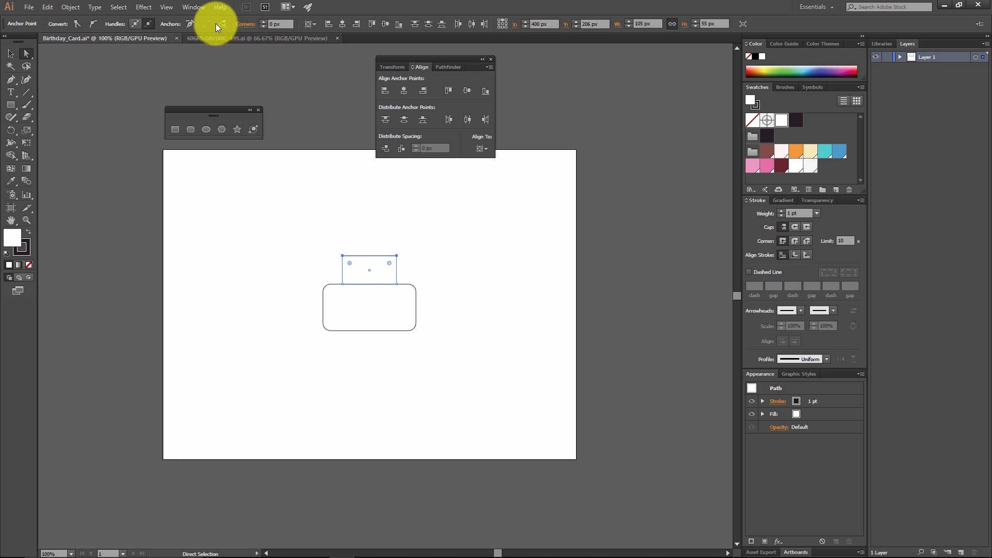
left_click(244, 24)
type("15")
key("Return")
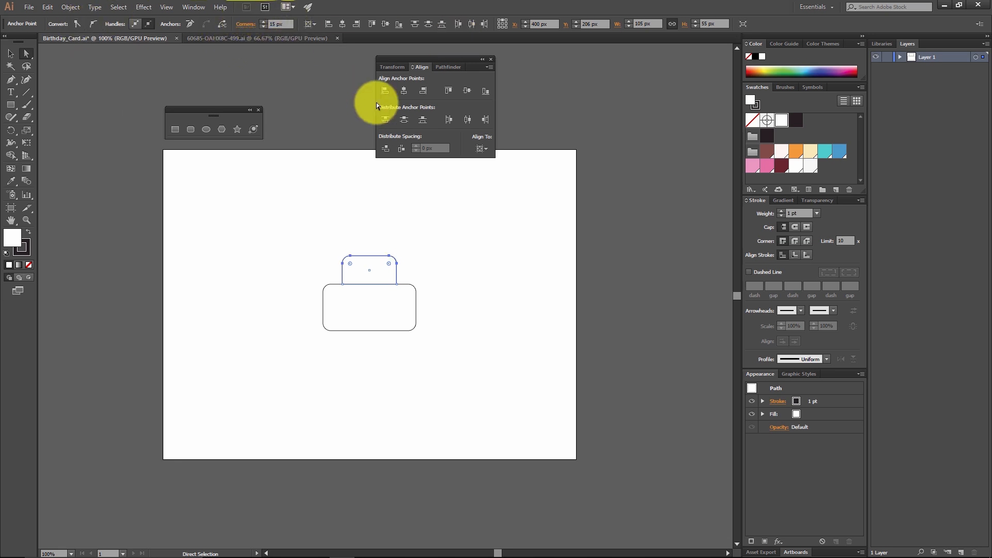
left_click(434, 266)
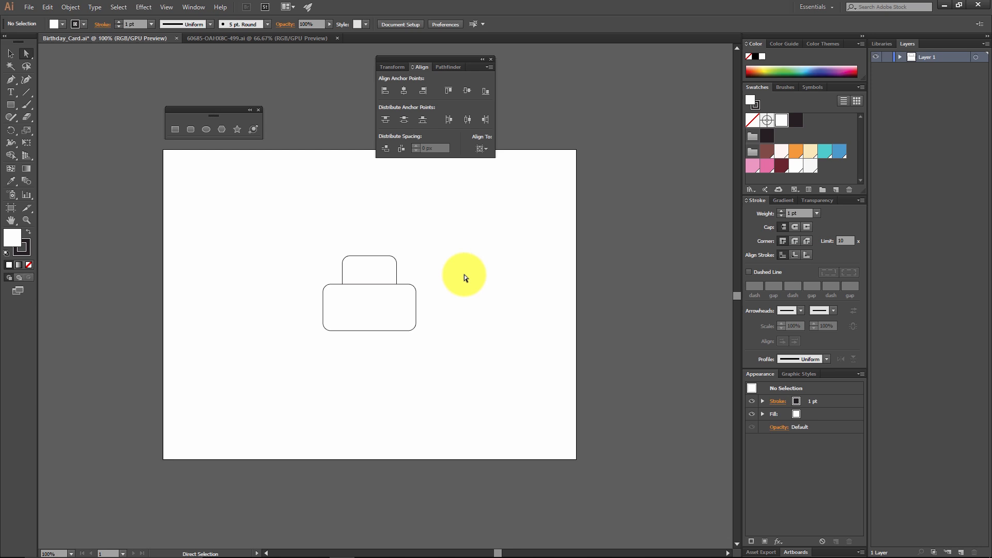
Step: Create an ellipse 25 px wide and 28 px high inside the left half of the large rounded rectangle
left_click(205, 129)
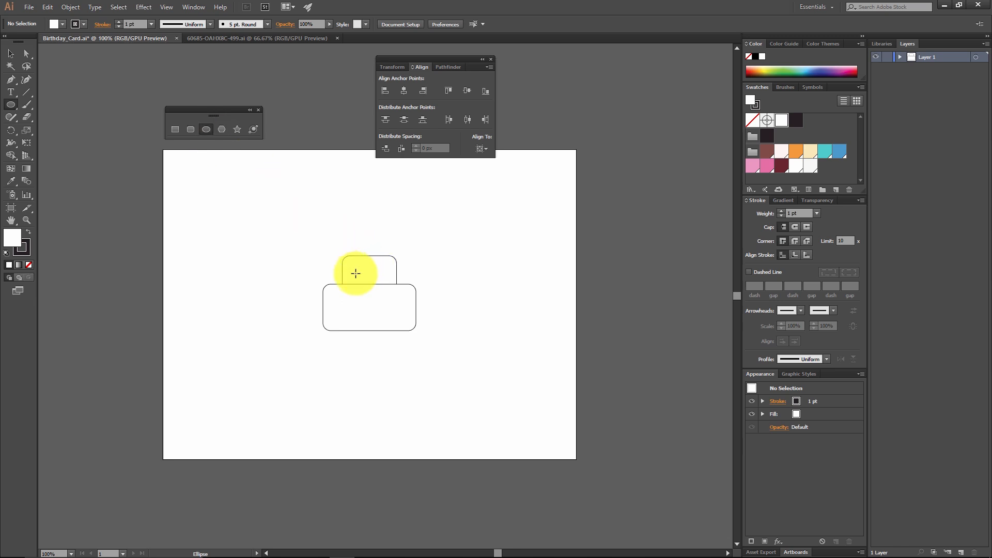
left_click(347, 299)
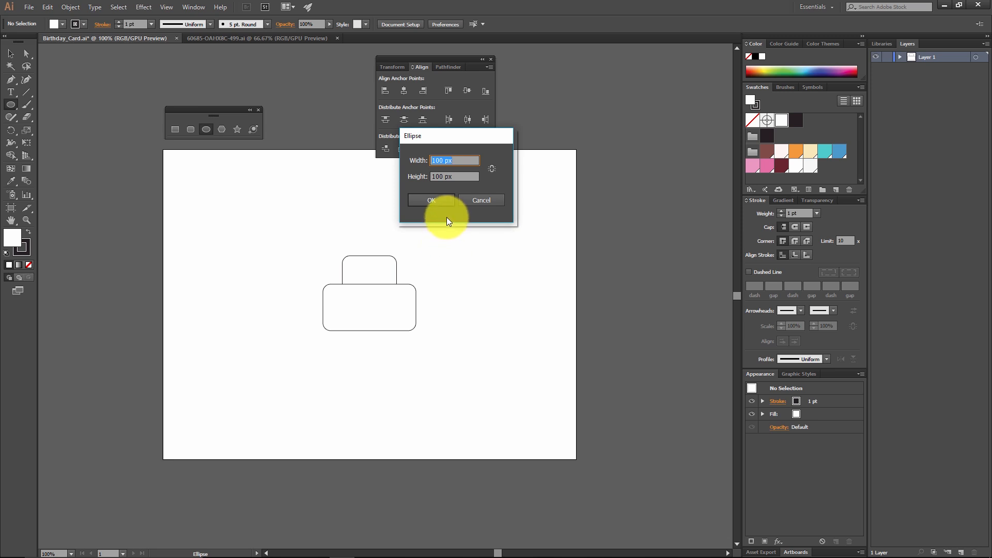
type("25")
key("Tab")
type("28")
key("Return")
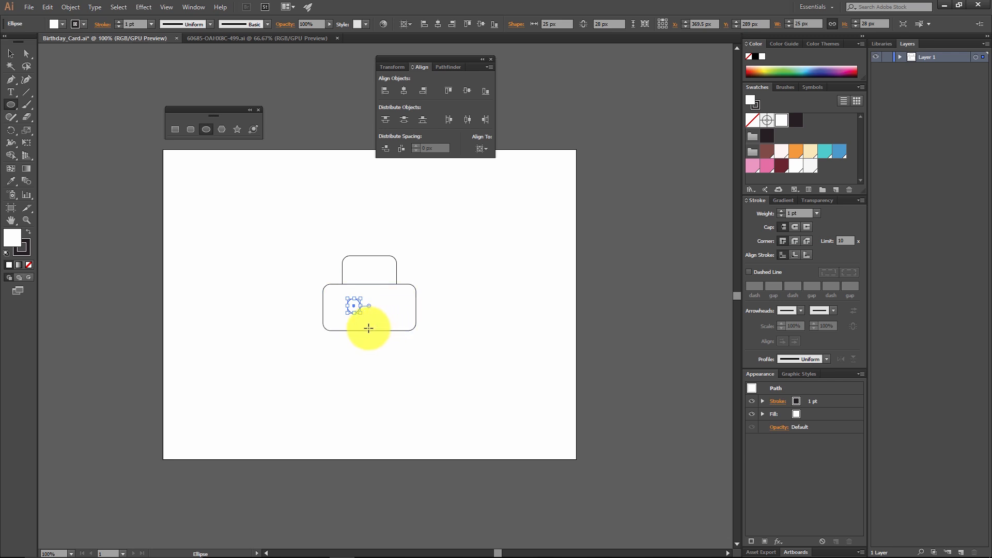
Step: Create a second ellipse 10 px wide and 13 px high just right of the rounded rectangle, and deselect it
left_click(431, 304)
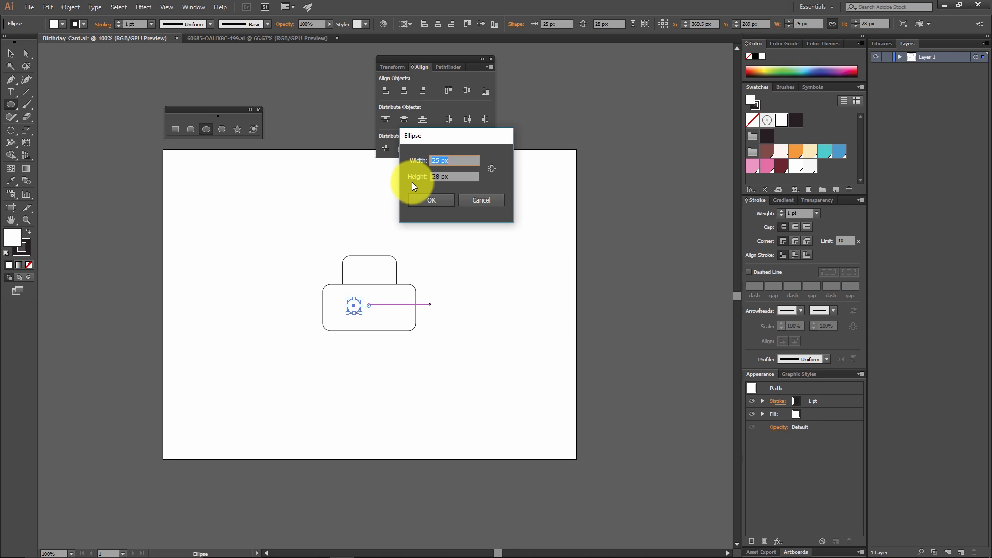
type("10")
key("Tab")
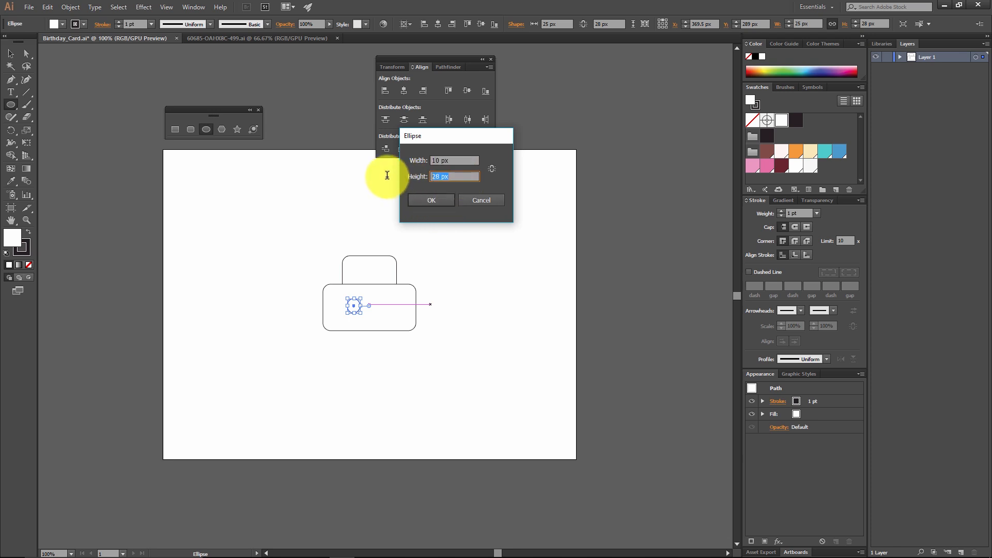
type("13")
key("Return")
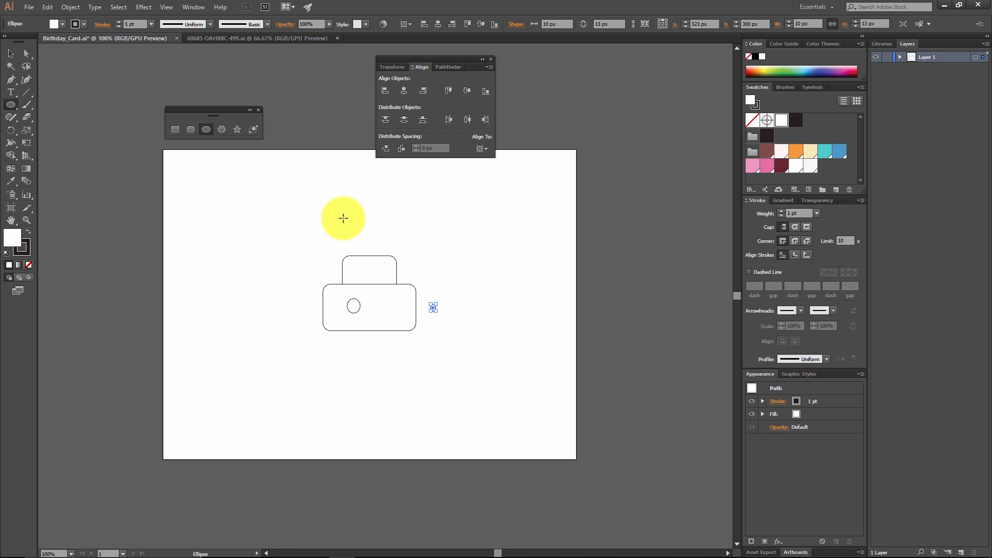
left_click(10, 53)
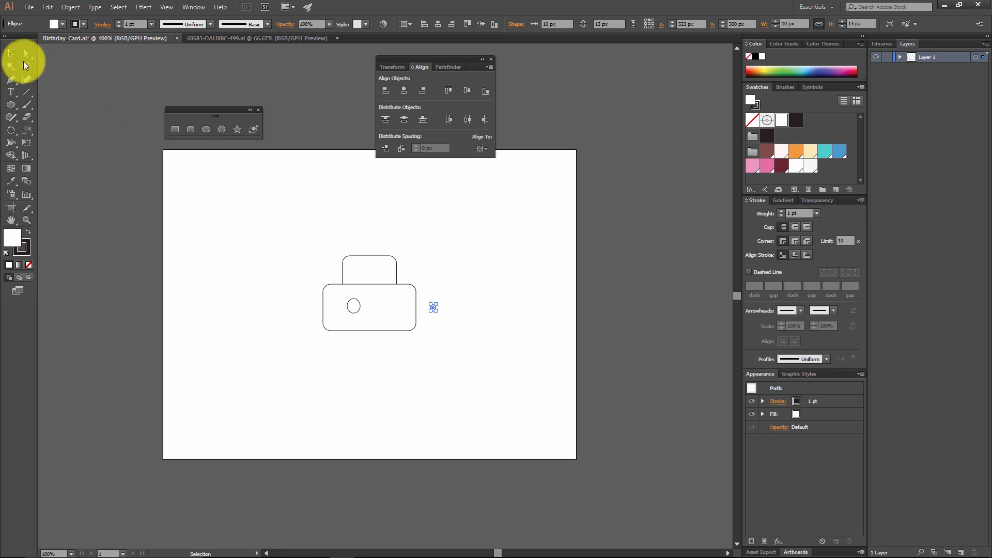
left_click(447, 272)
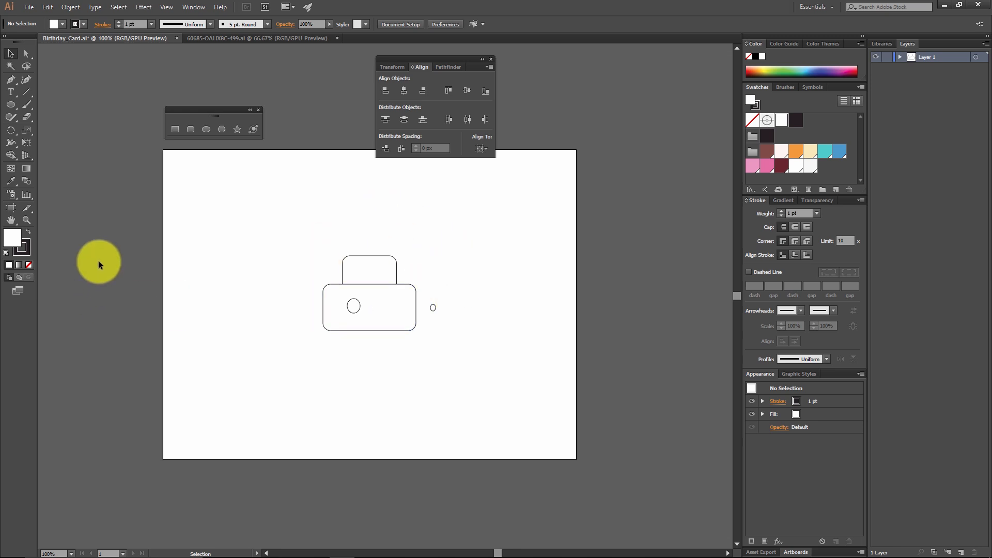
Step: Place the small ellipse inside the larger ellipse, slightly right of its center, and deselect it
left_click(28, 219)
left_click(329, 239)
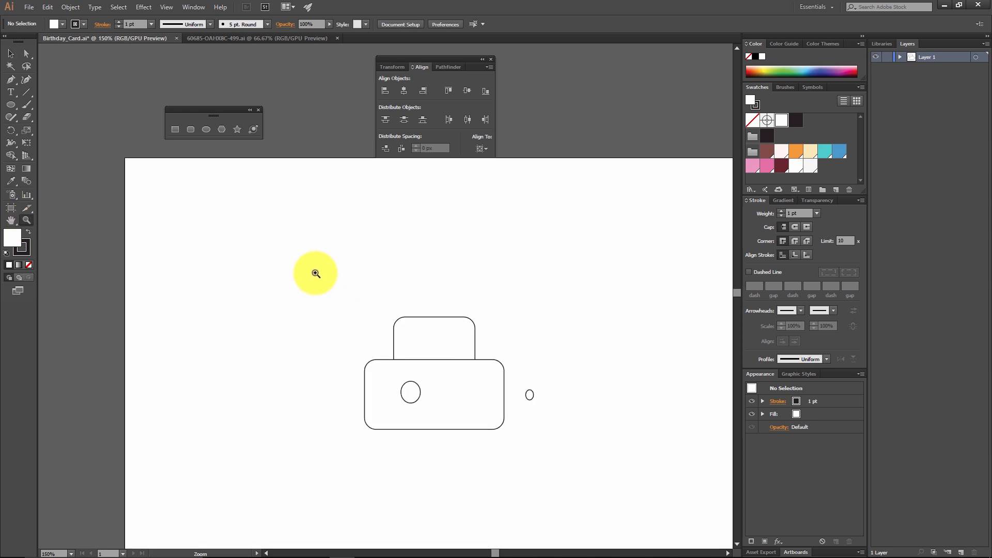
key("ctrl+equal")
key("ctrl+minus")
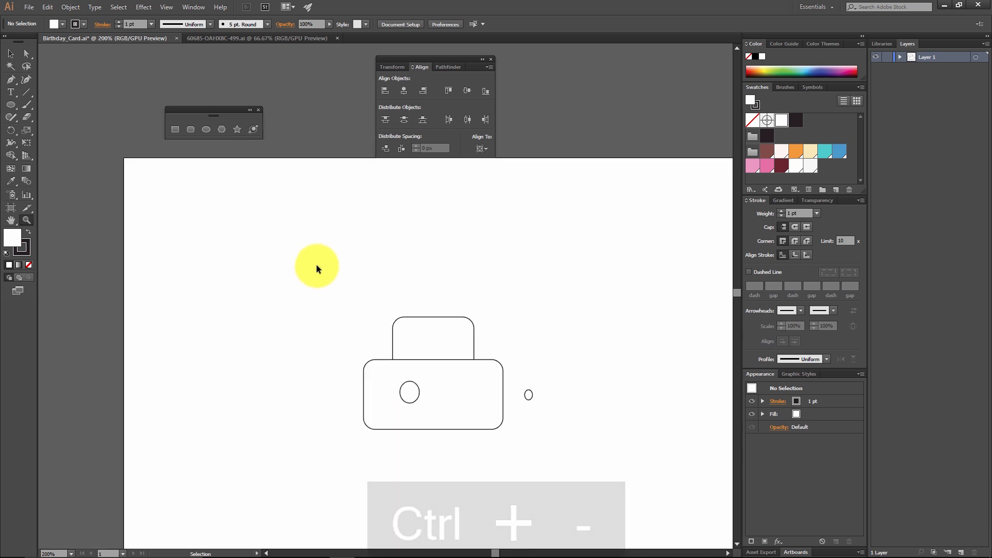
key("ctrl+equal")
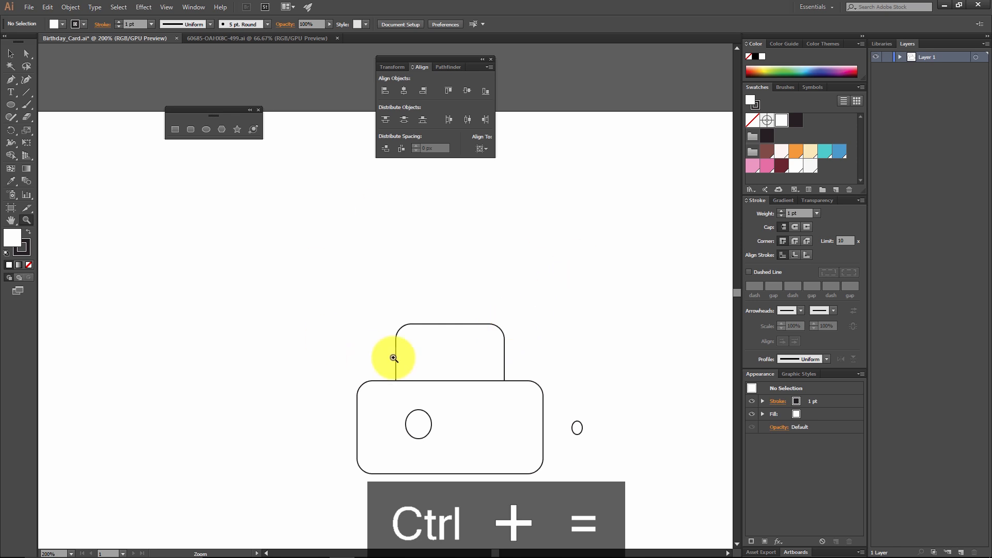
left_click(14, 222)
left_click_drag(325, 289, 205, 235)
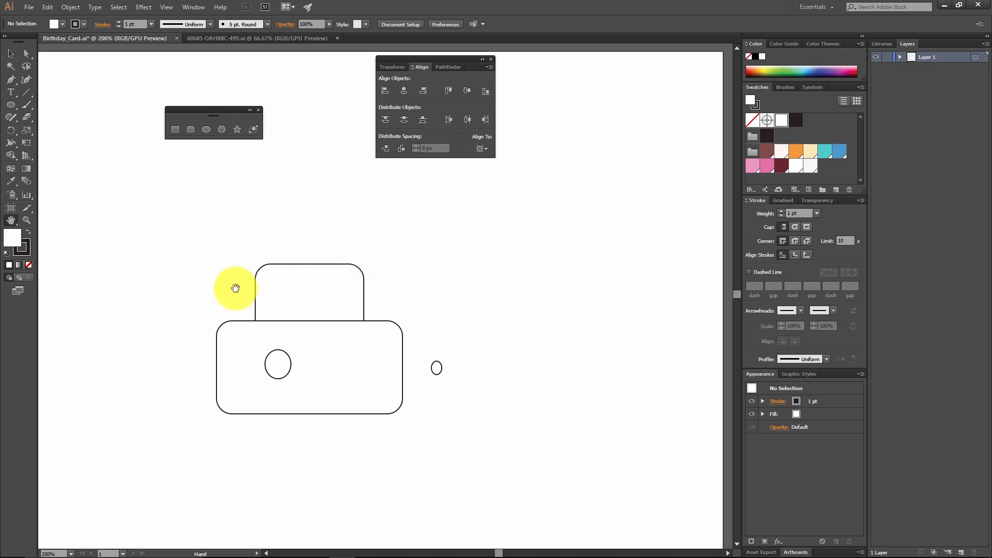
left_click_drag(235, 285, 272, 237)
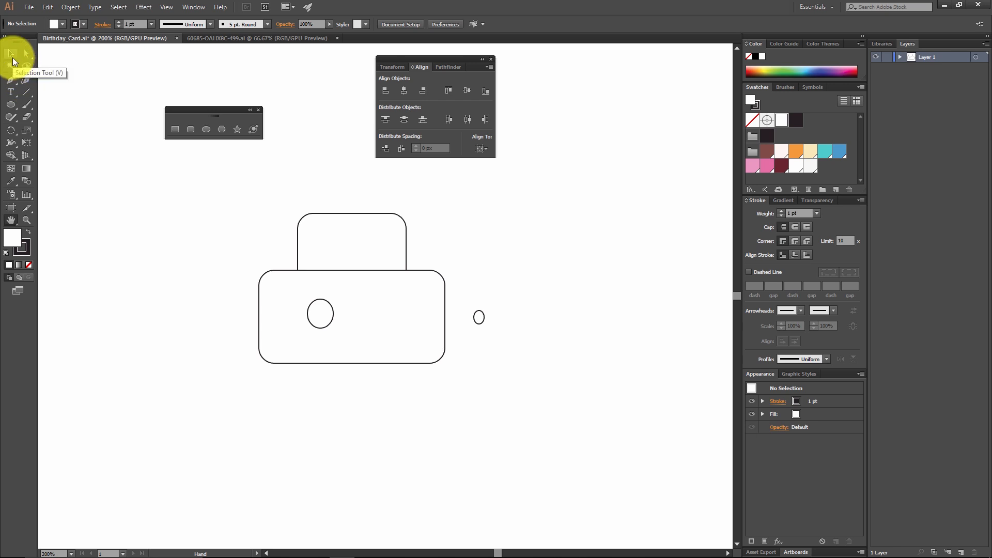
left_click(13, 59)
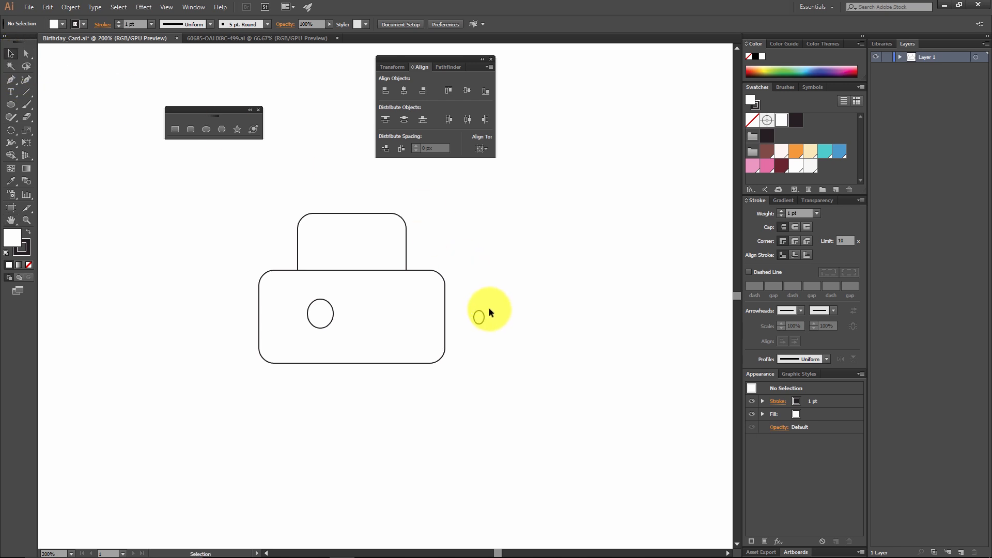
left_click_drag(485, 318, 329, 316)
left_click(503, 288)
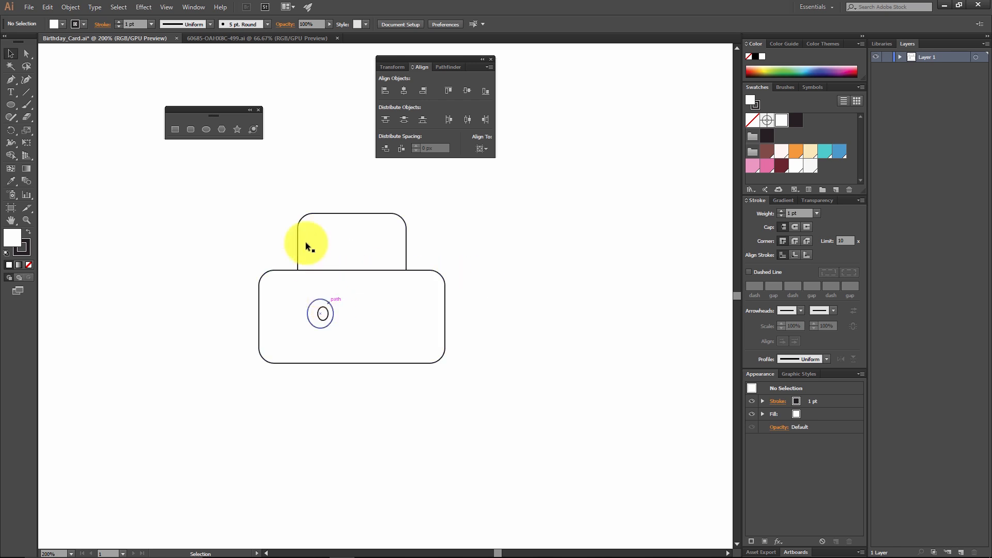
Step: Create a rectangle 15 px wide and 5 px high above the stacked shapes
left_click(172, 132)
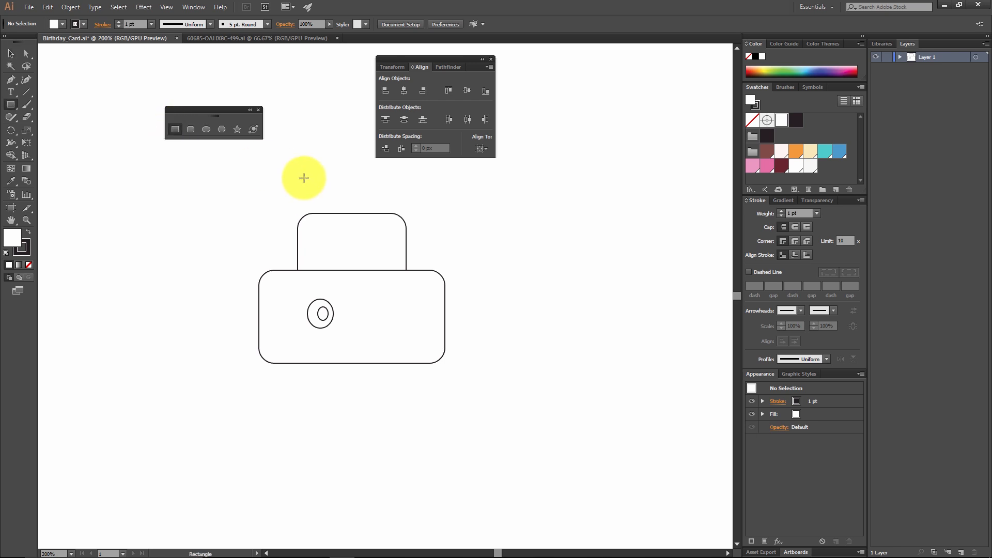
left_click(308, 183)
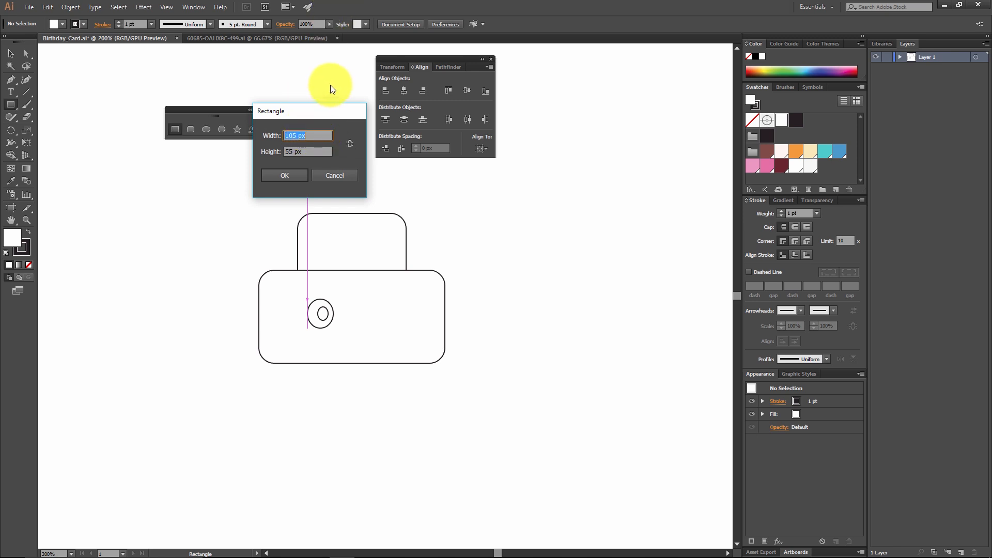
type("15")
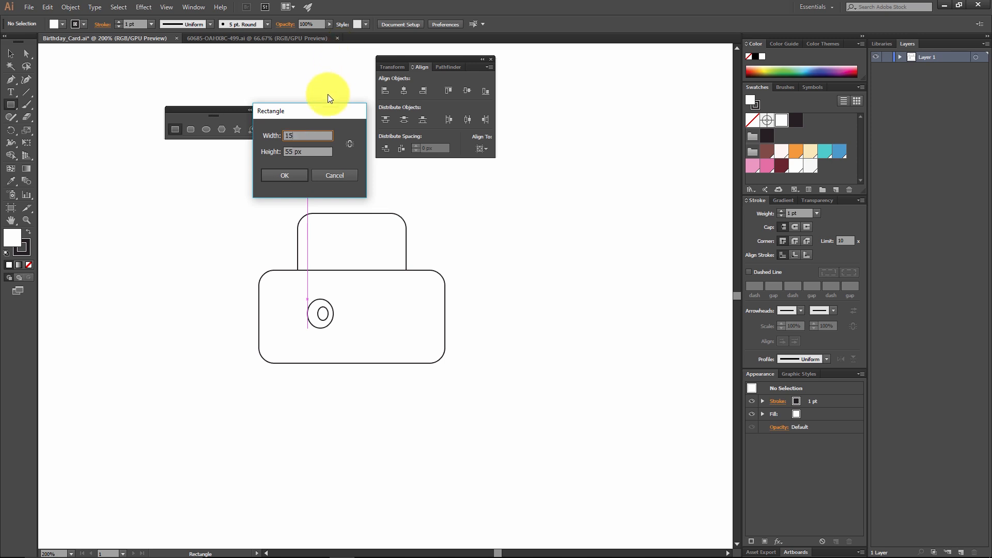
type("5")
left_click(282, 176)
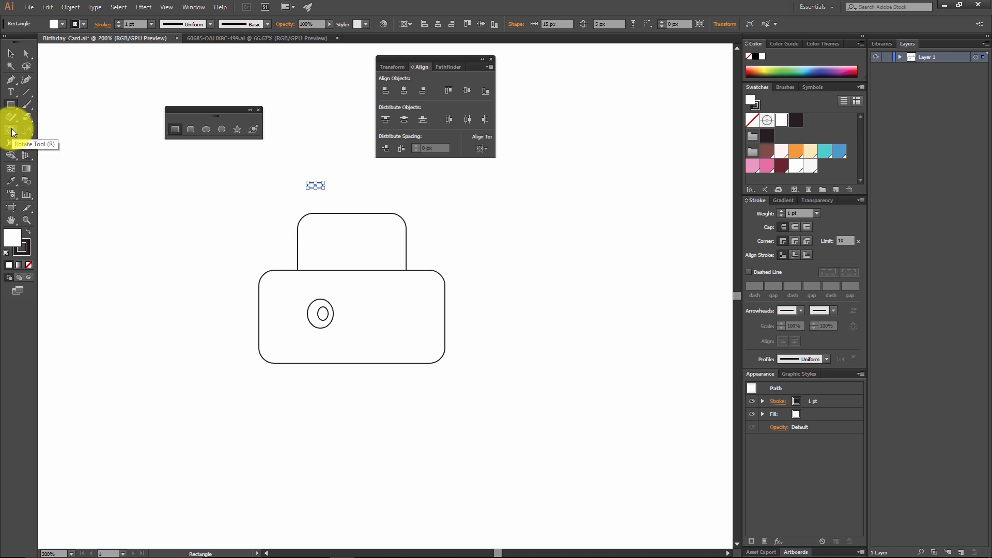
Step: Rotate the small 15 × 5 px rectangle by 45° so its right end points up
left_click(11, 131)
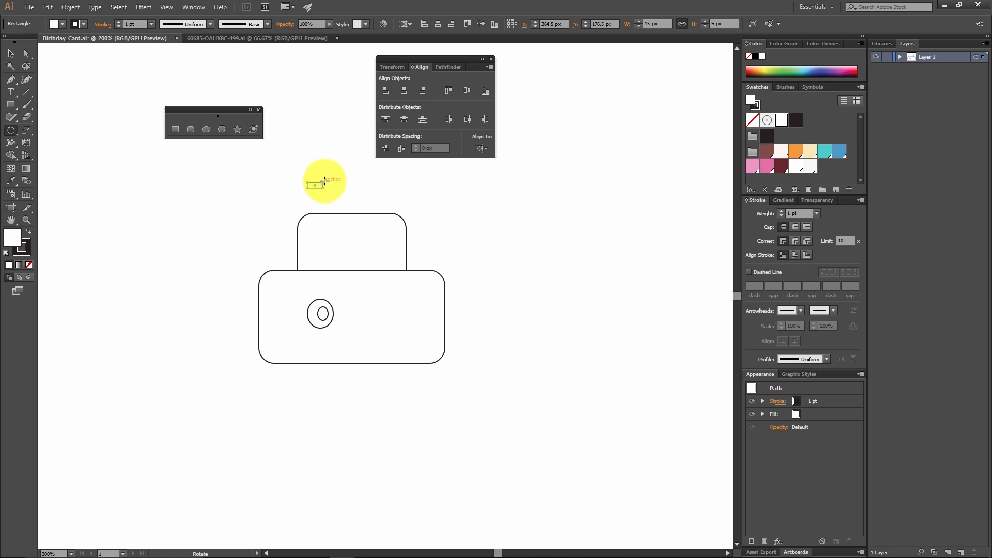
left_click_drag(324, 181, 326, 174)
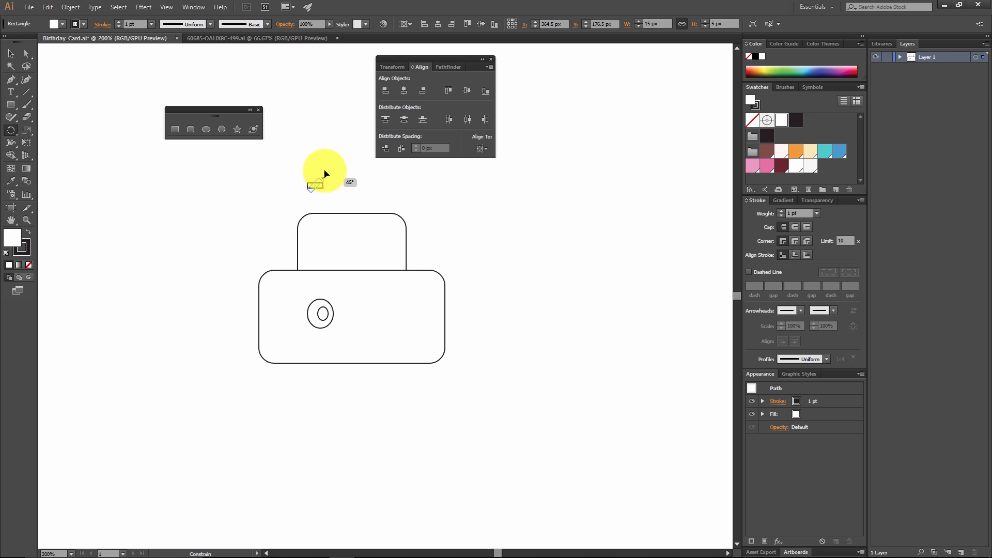
left_click_drag(324, 174, 326, 172)
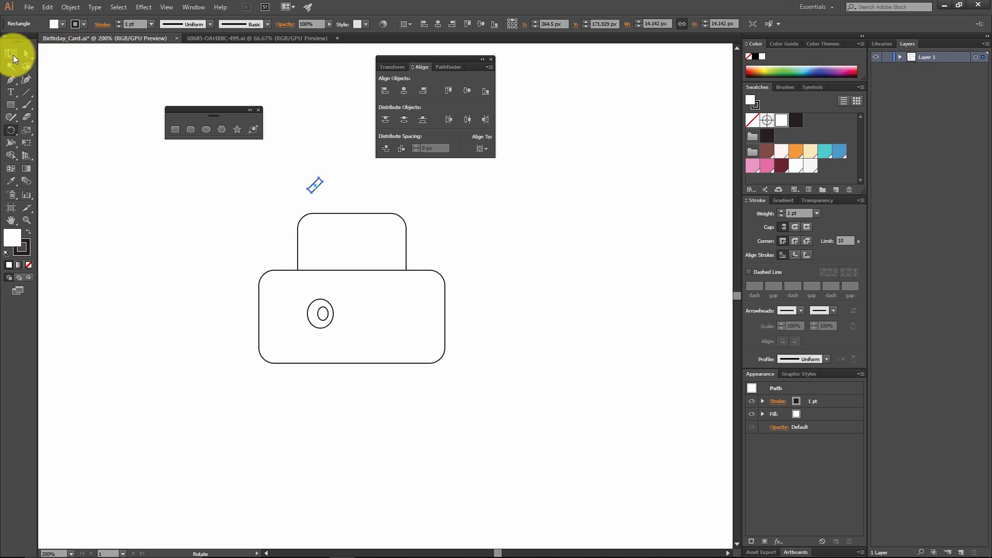
Step: Move the slanted rectangle down to just above the eye ellipses as an eyebrow, and deselect it
left_click(13, 55)
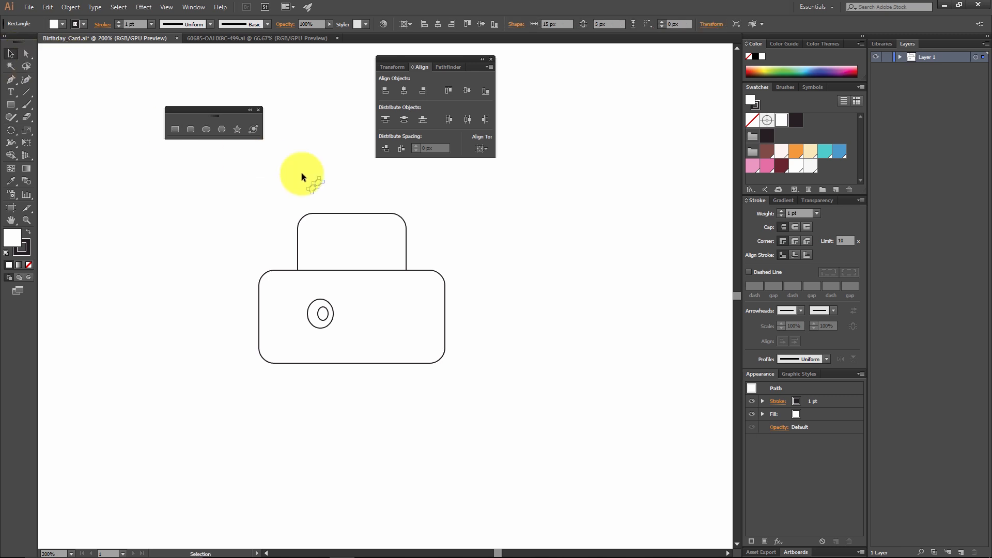
left_click(325, 195)
left_click_drag(321, 184, 319, 287)
key("ctrl+shift+a")
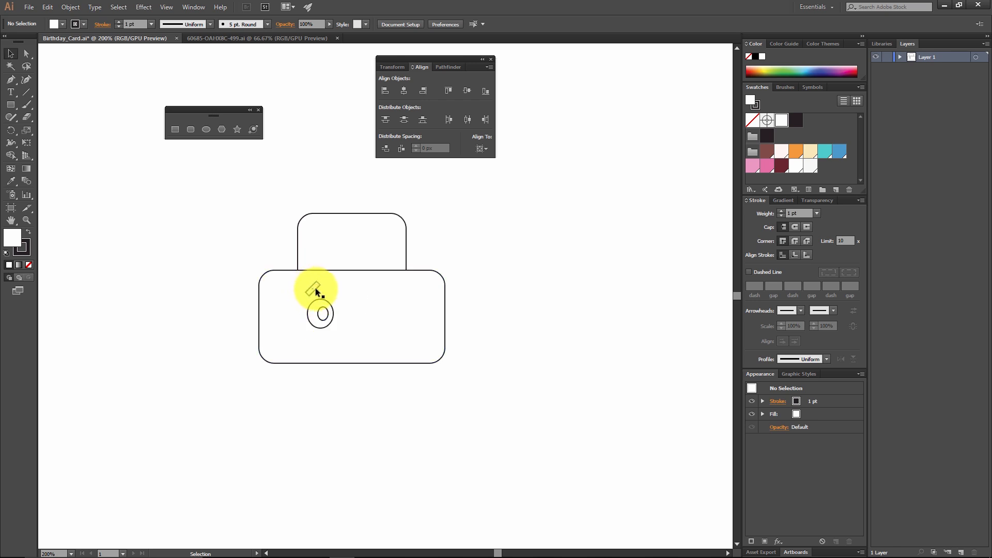
Step: Reflect a copy of the eye ellipses and eyebrow across the vertical axis and place it level with the originals as the second eye
left_click(322, 315)
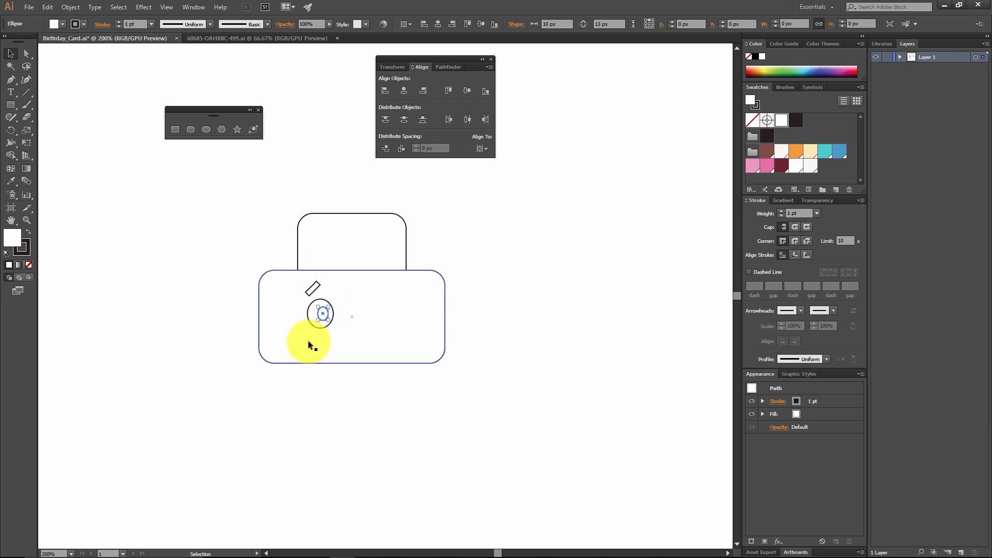
left_click(309, 314, "shift")
left_click(318, 283, "shift")
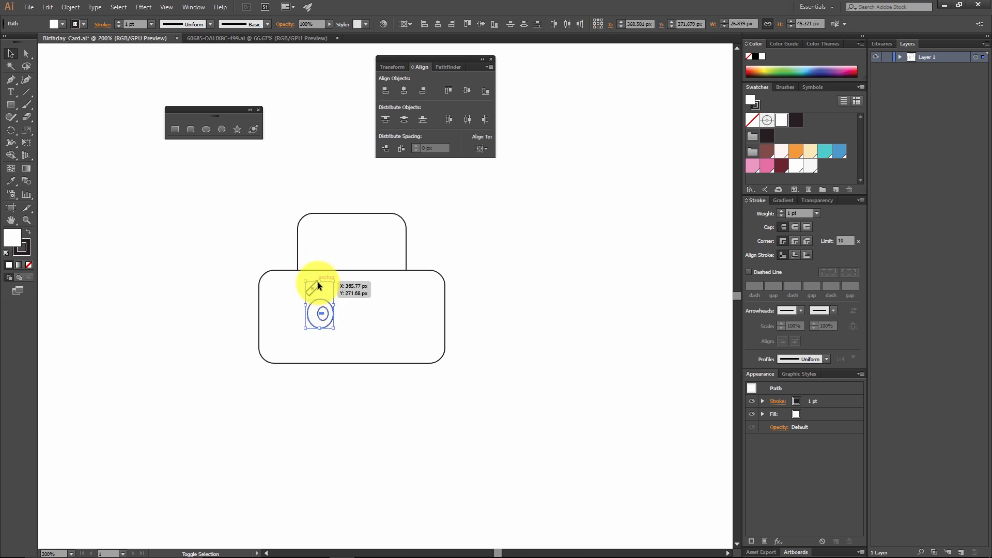
right_click(326, 313)
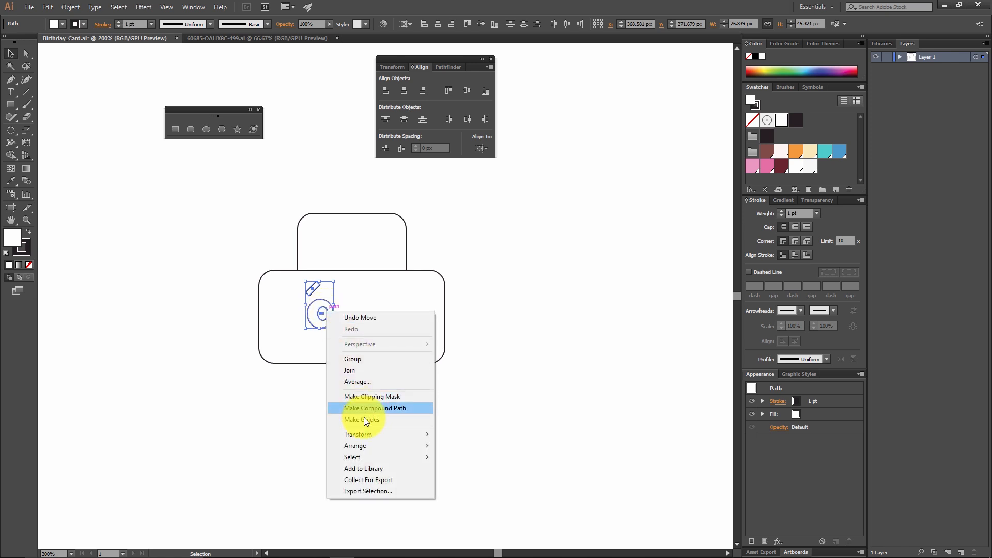
mouse_move(383, 443)
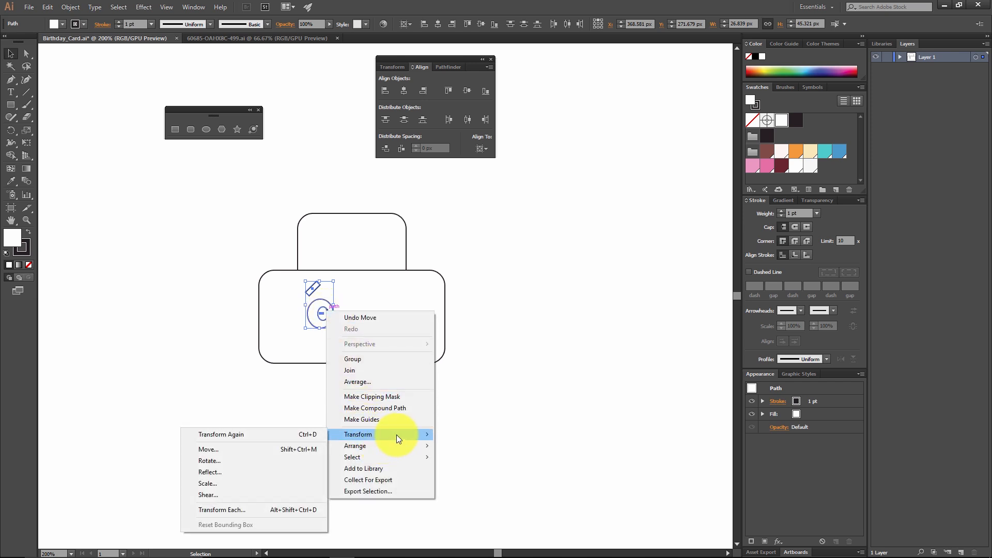
left_click(215, 472)
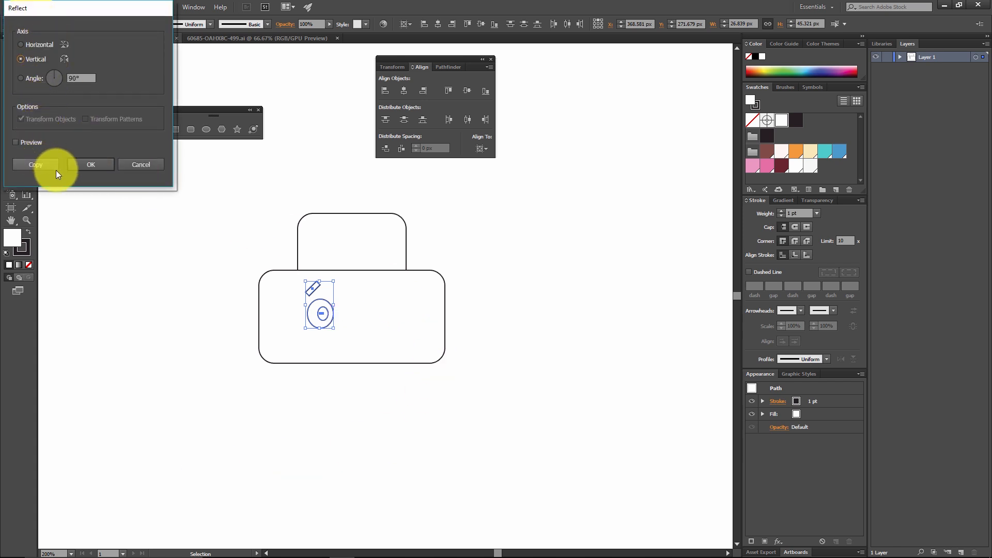
left_click(37, 165)
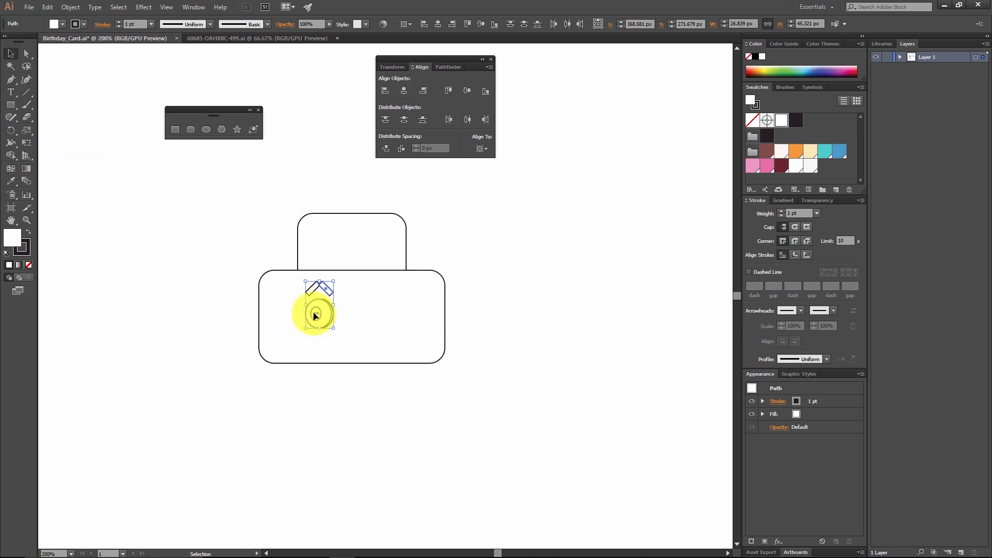
left_click_drag(319, 313, 383, 315)
left_click(434, 393)
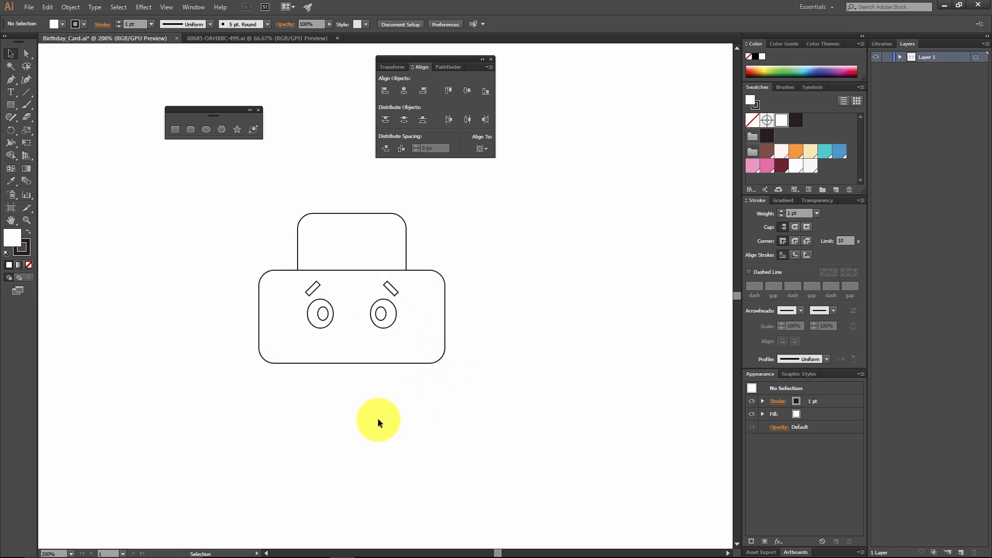
Step: Group both eyes with their eyebrows, leaving the wide rounded rectangle out of the group, and deselect
left_click_drag(416, 398, 299, 287)
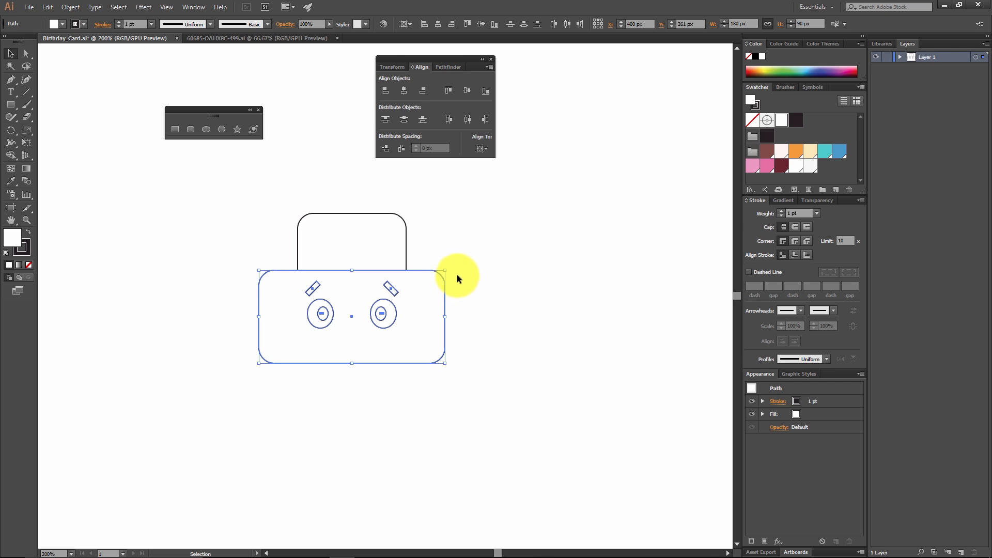
left_click_drag(423, 239, 458, 293, "shift")
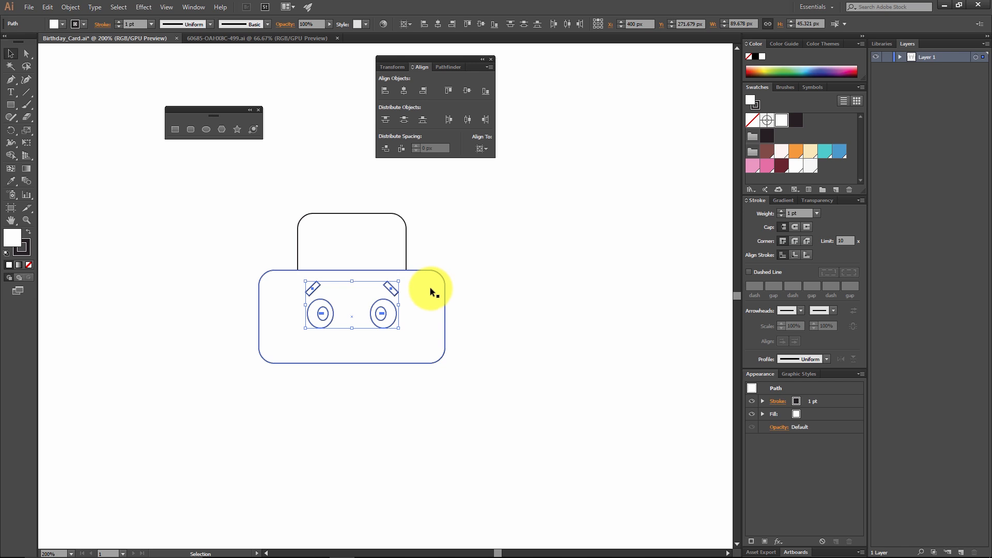
key("ctrl+g")
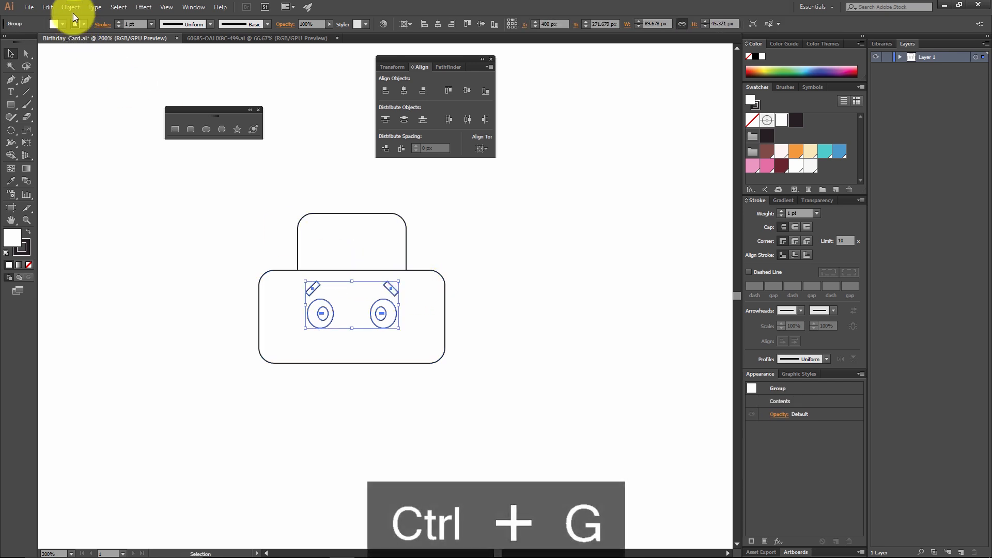
left_click(70, 8)
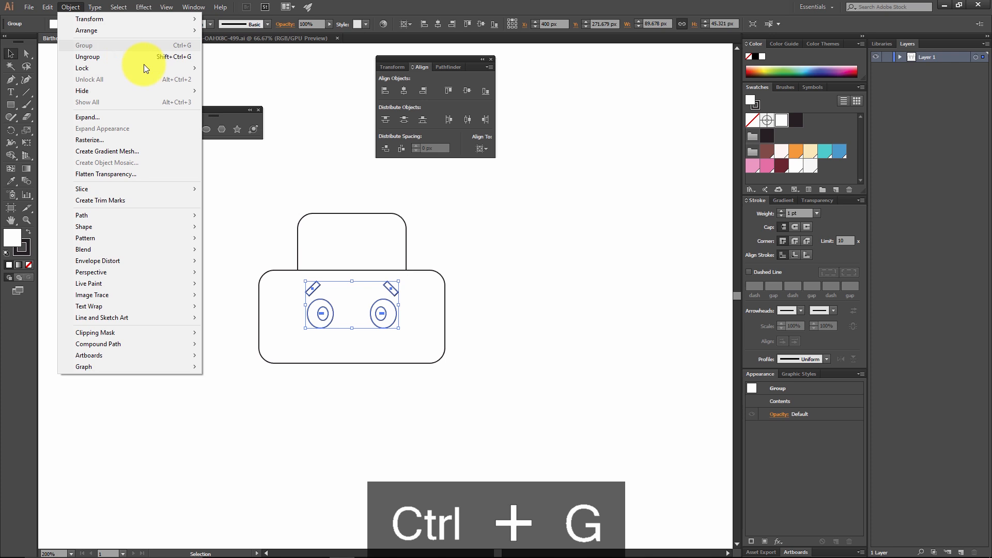
left_click(504, 283)
left_click_drag(365, 309, 353, 209)
key("ctrl+z")
left_click(424, 387)
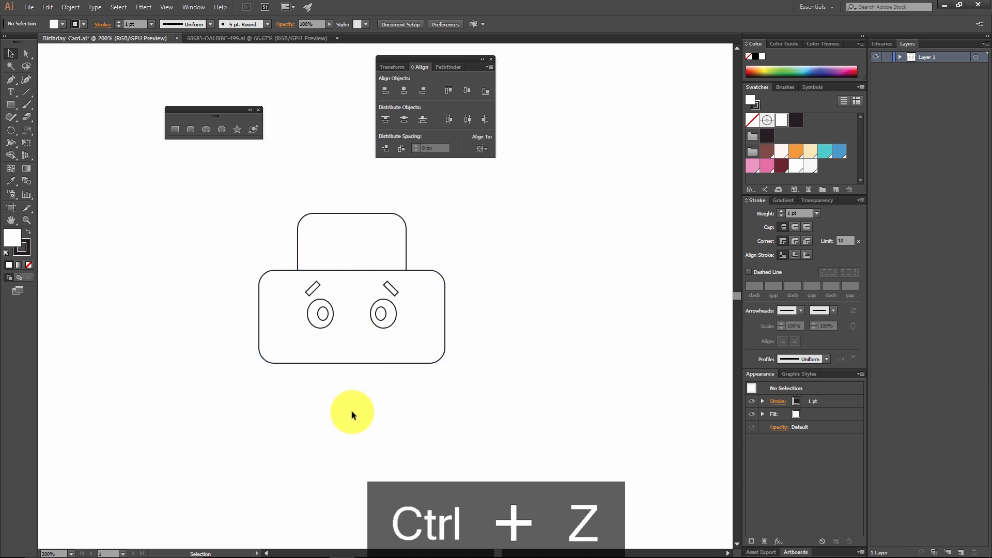
Step: Move the eye group straight up until the eyebrows cross the top edge of the wide rounded rectangle, and deselect it
left_click_drag(451, 407, 256, 207)
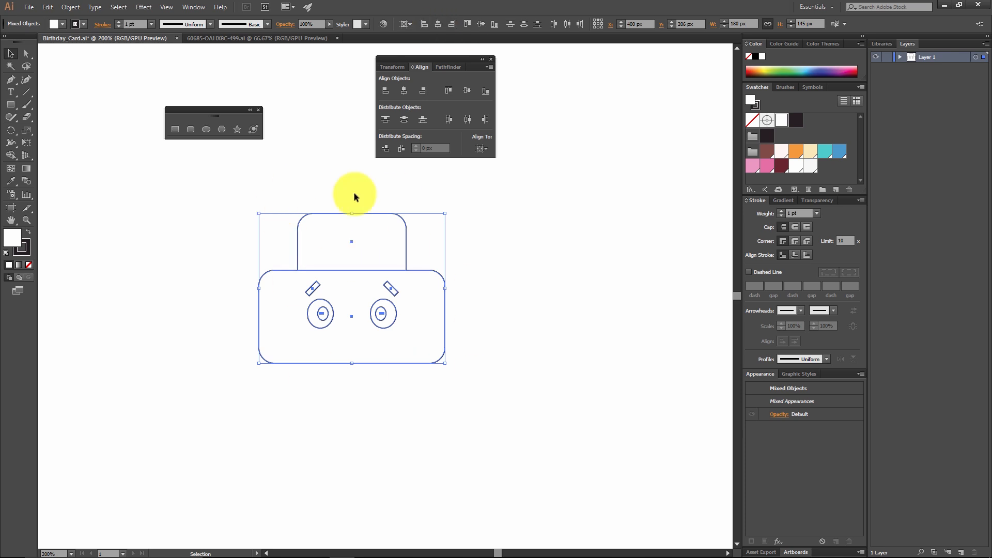
left_click(429, 378)
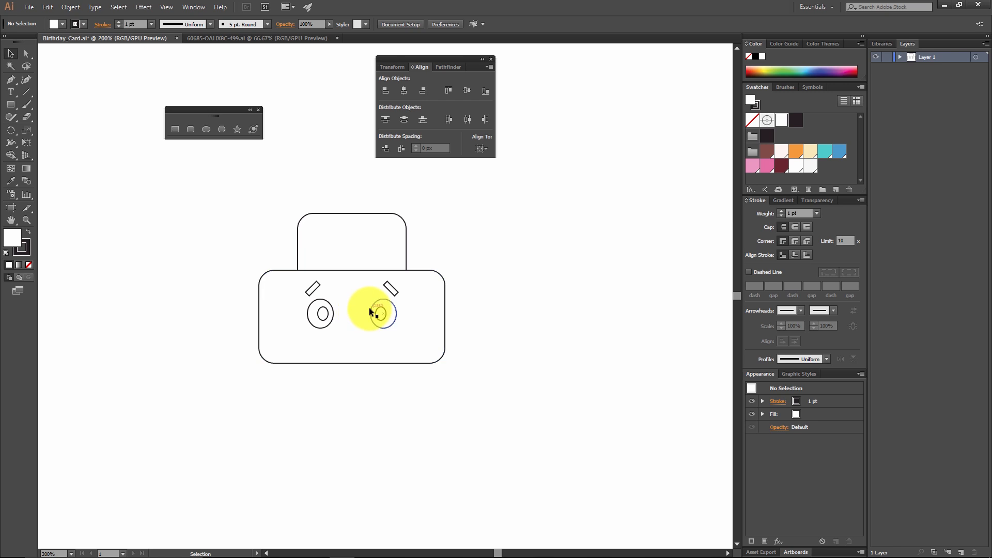
left_click_drag(380, 321, 381, 300)
left_click(491, 284)
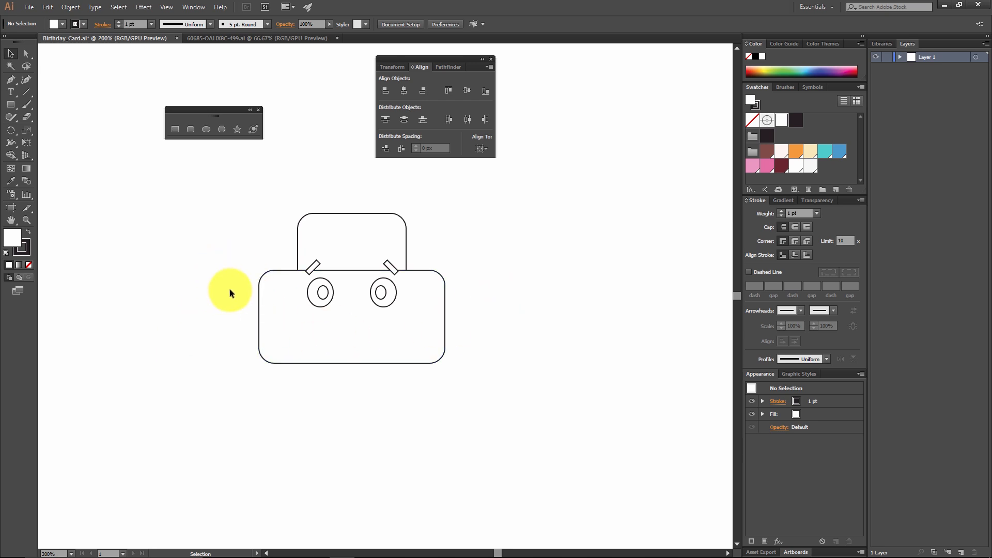
Step: Draw a horizontal line about 207 px long with the Pen tool across the wide rectangle below the eyes, extending past both sides
left_click(12, 79)
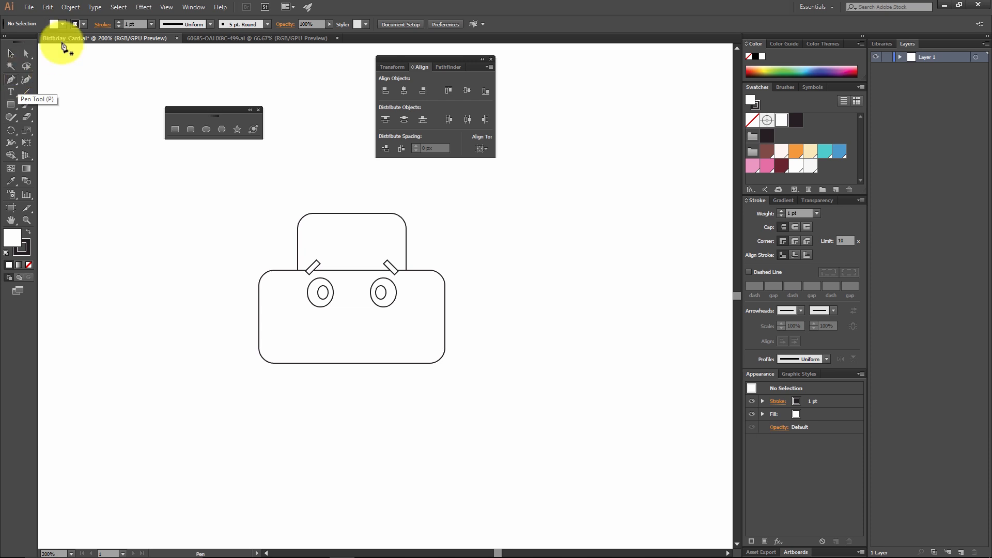
left_click(246, 322)
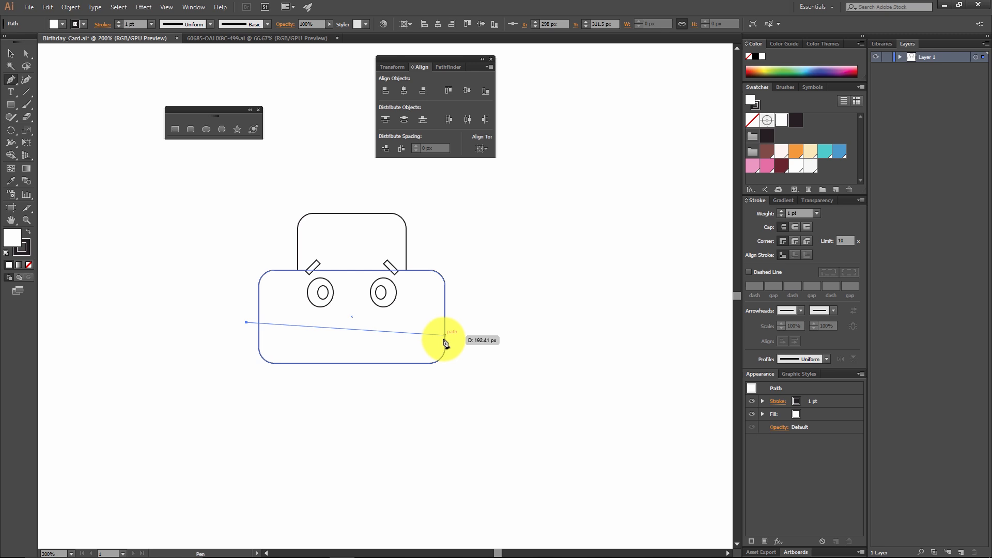
left_click(453, 322)
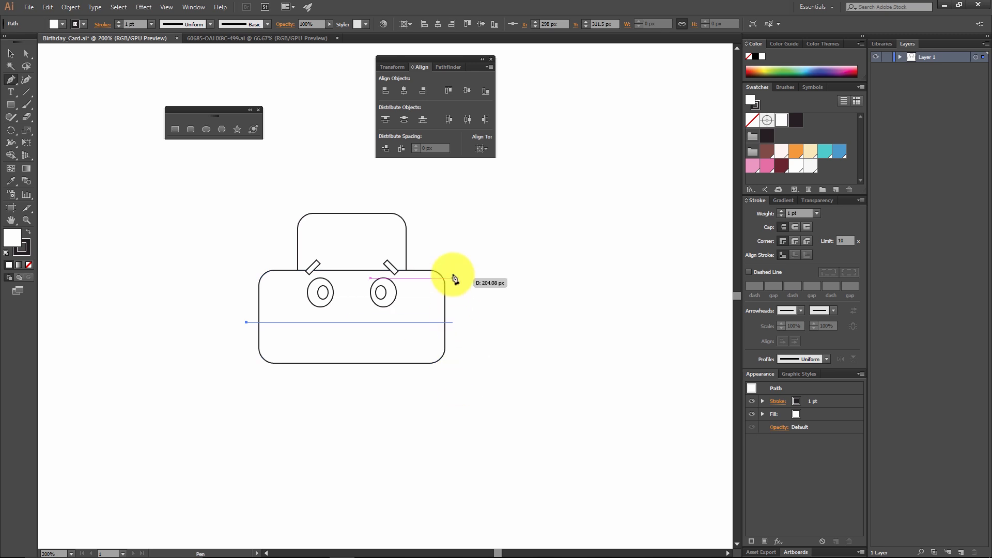
left_click(461, 328, "shift")
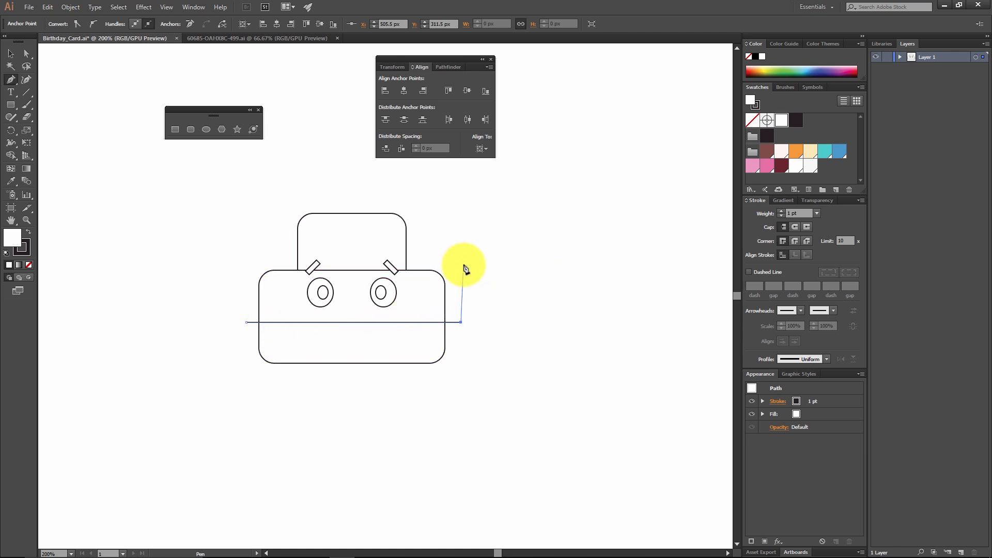
key("Escape")
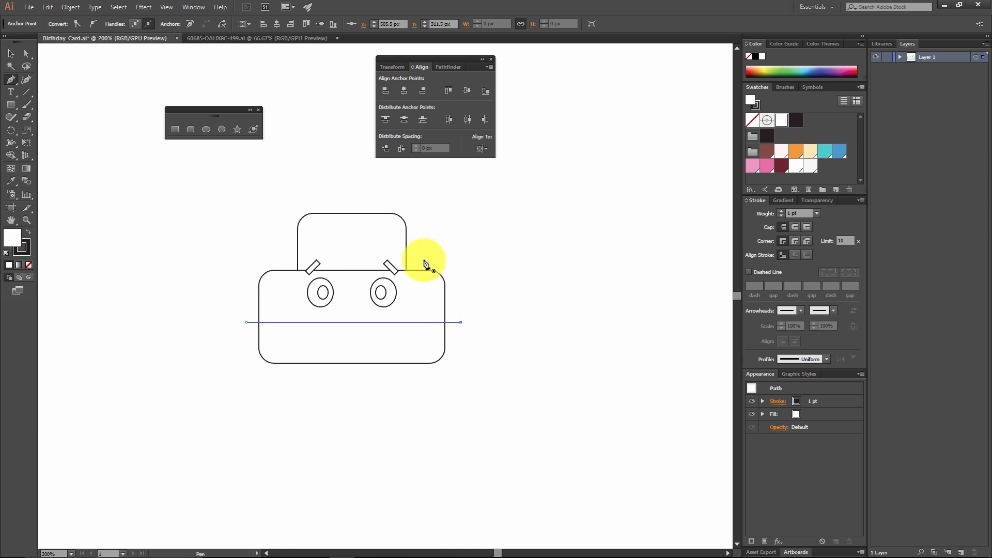
Step: Draw a second horizontal Pen line across the narrow upper rectangle, extending past both sides, and deselect it
left_click(278, 240, "ctrl")
left_click(278, 238)
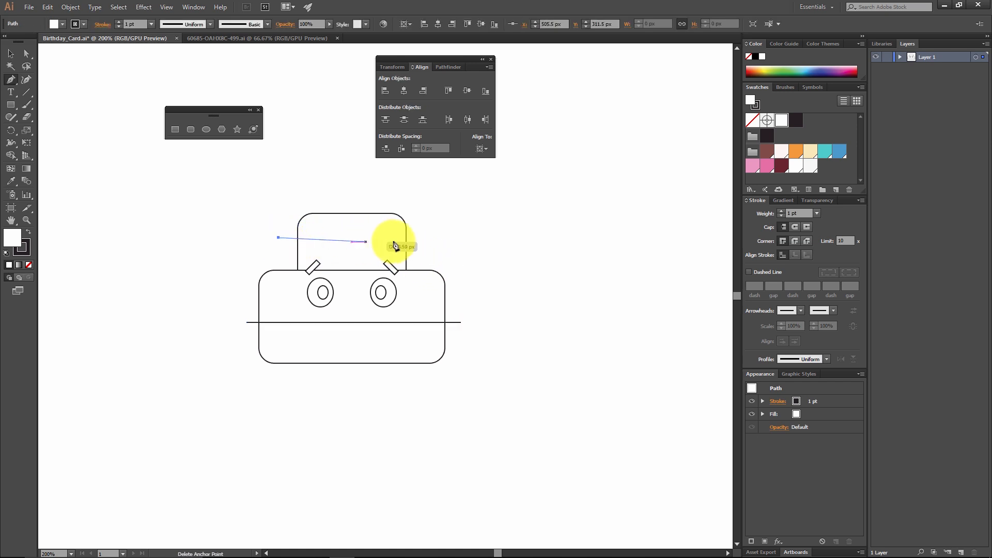
left_click(427, 238)
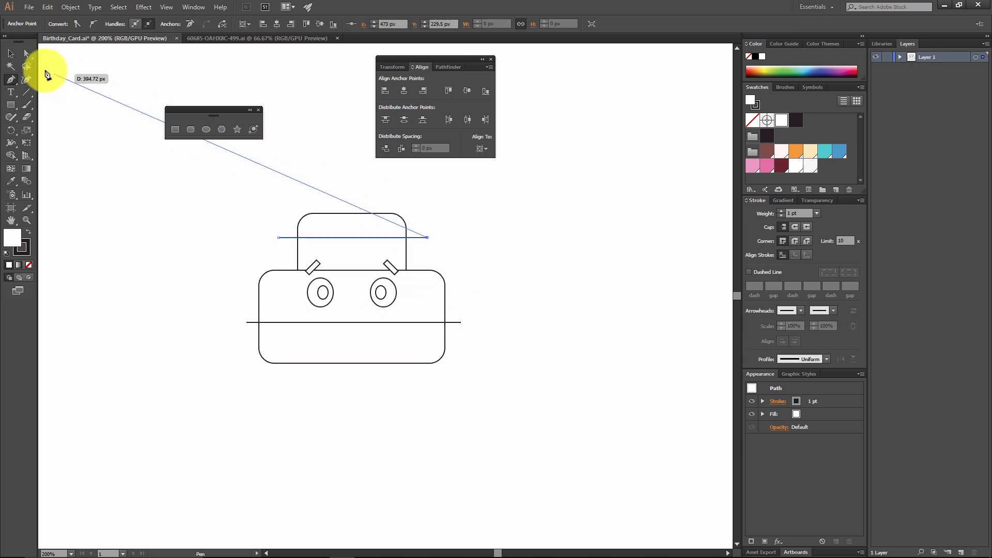
double_click(13, 55)
left_click(144, 186)
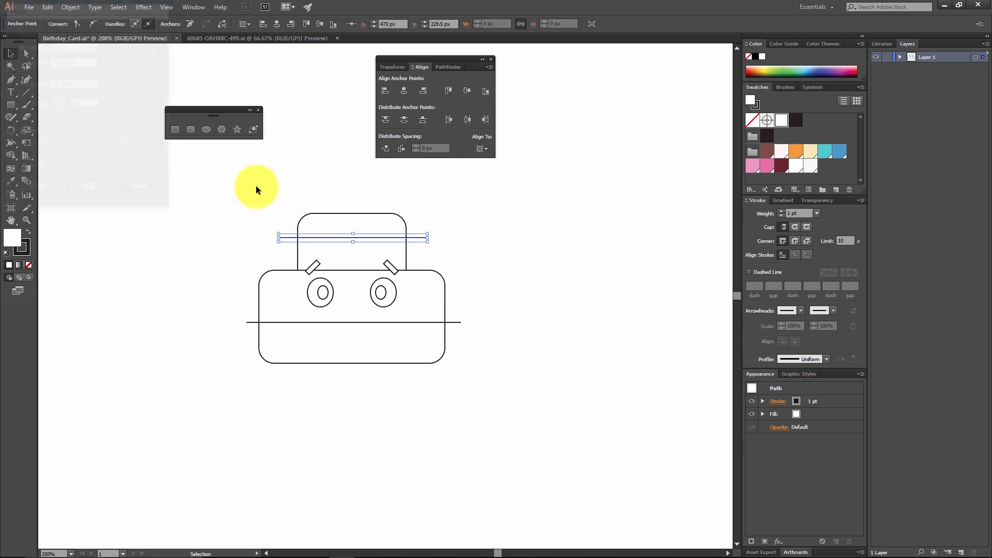
left_click(351, 193)
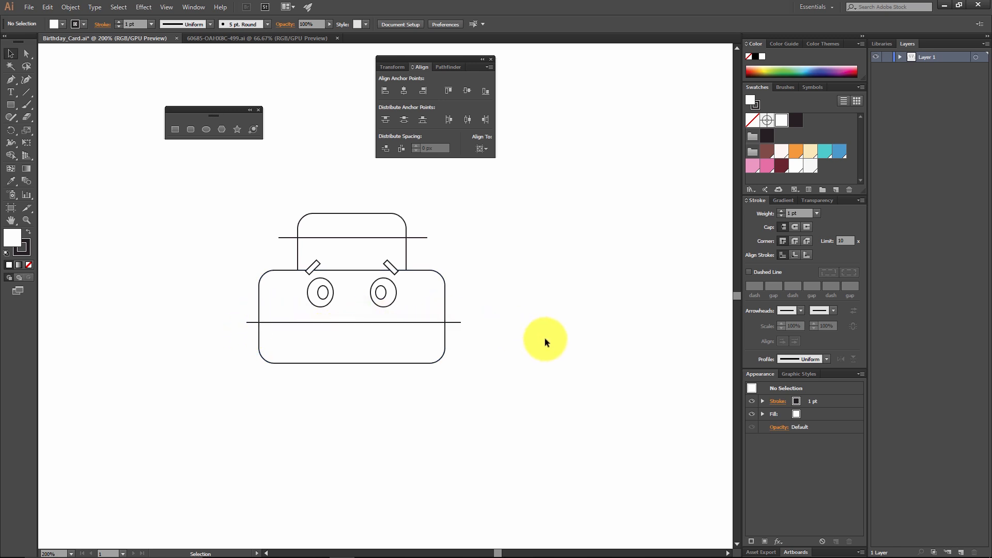
Step: Open the Zig Zag effect for the line below the eyes and turn on its preview
left_click(461, 322)
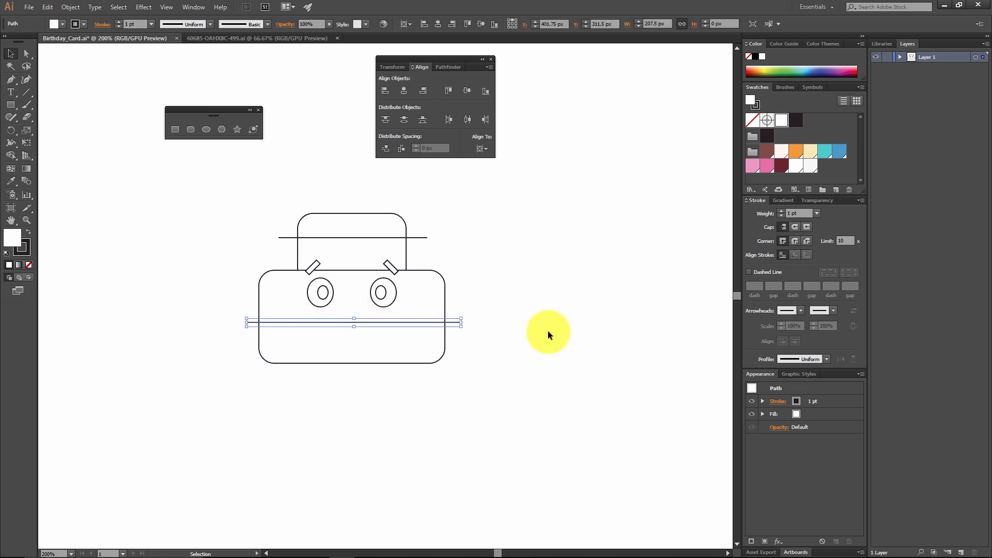
left_click(145, 7)
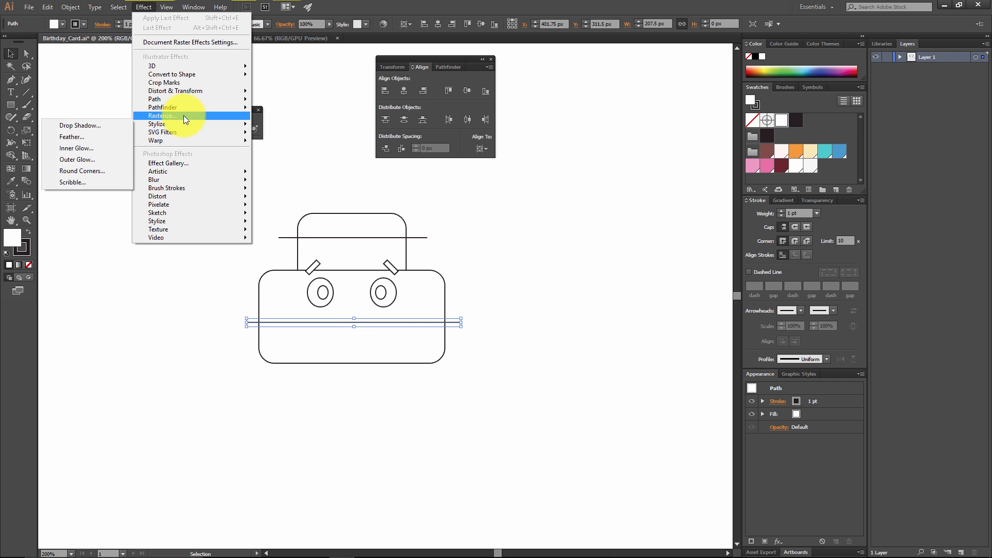
mouse_move(179, 122)
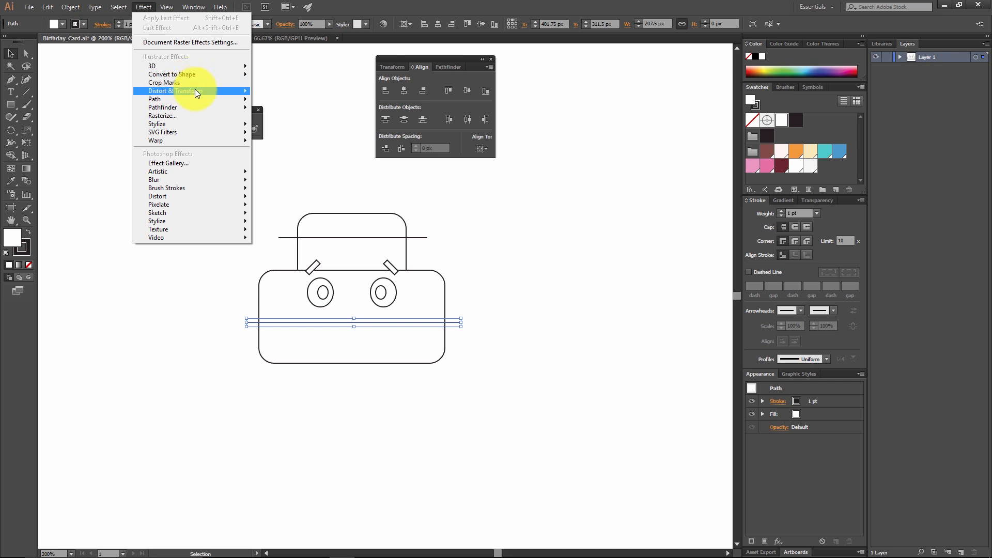
mouse_move(196, 93)
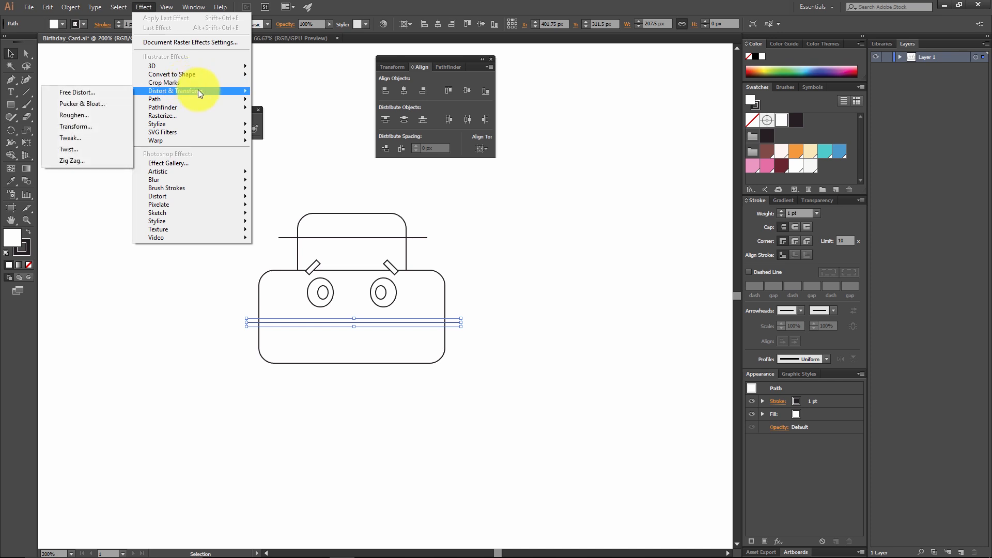
left_click(97, 160)
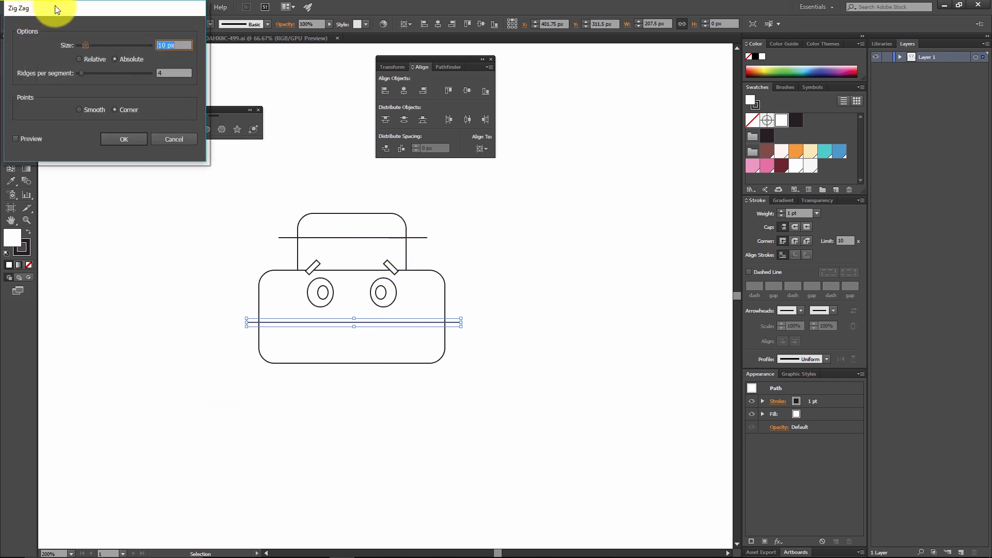
left_click(12, 140)
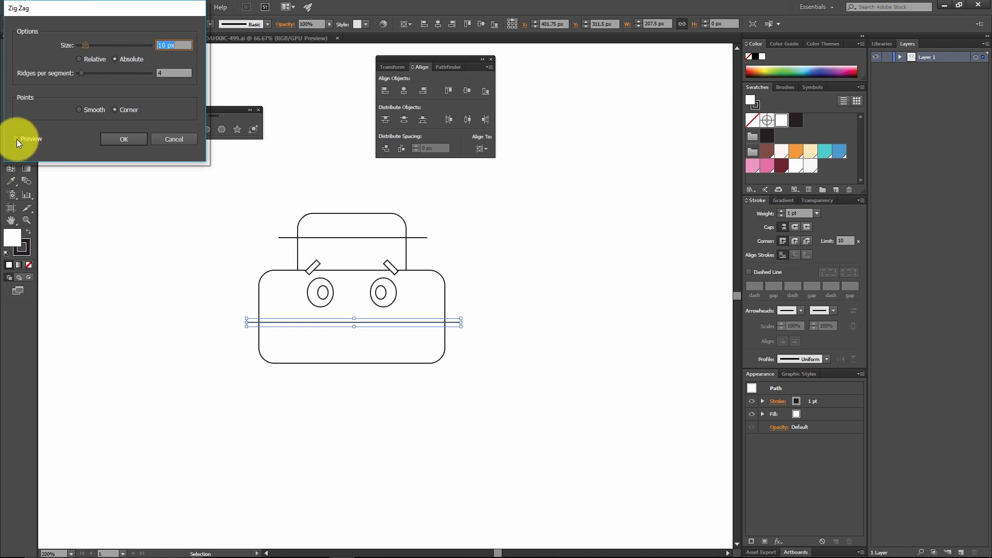
left_click(17, 138)
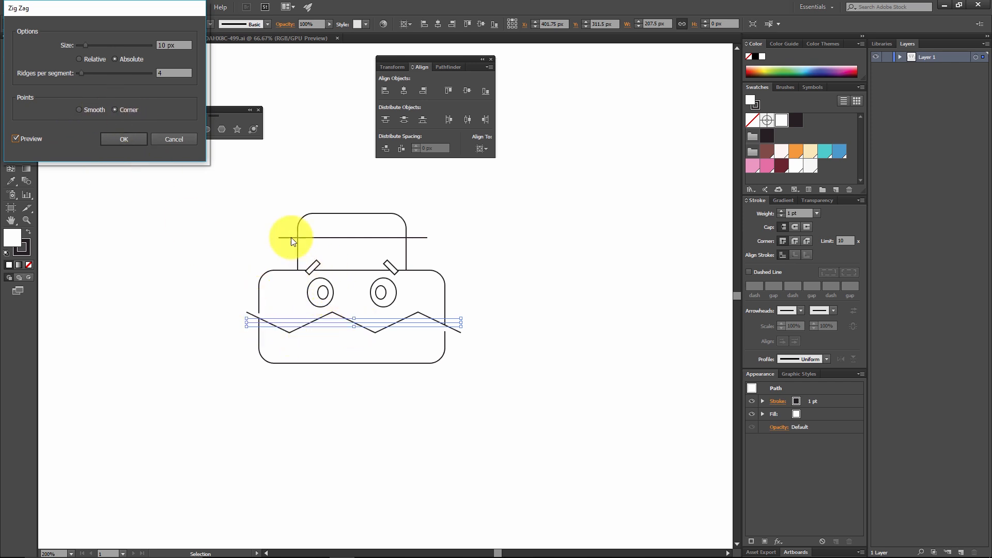
Step: Try a higher ridge count and an 11 px size in the Zig Zag preview, and restore 4 ridges and 10 px
left_click(177, 45)
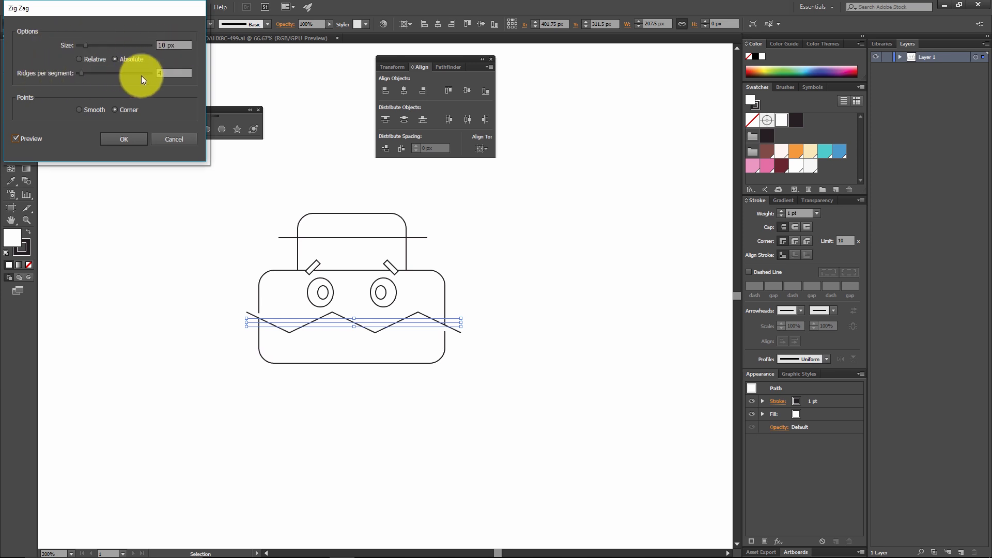
left_click_drag(83, 73, 125, 74)
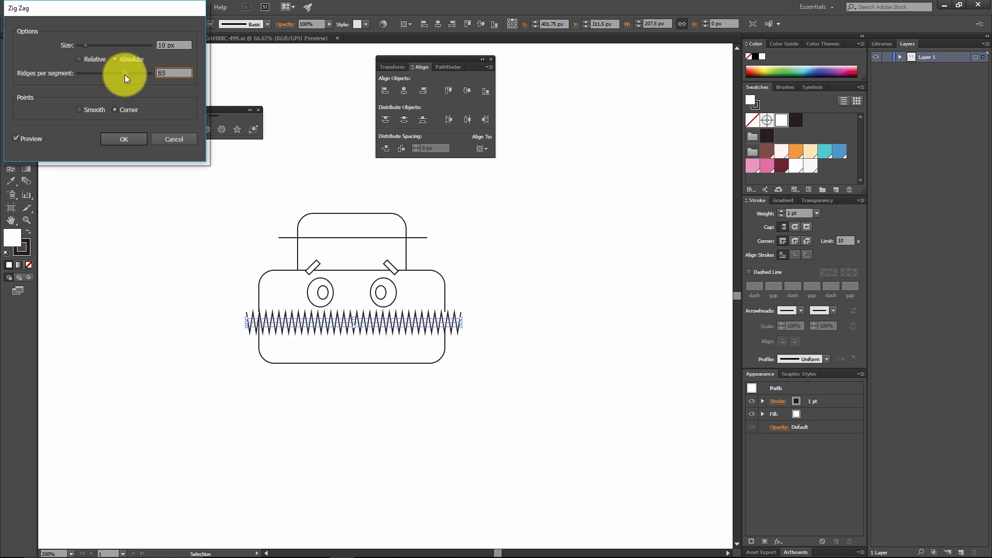
double_click(167, 68)
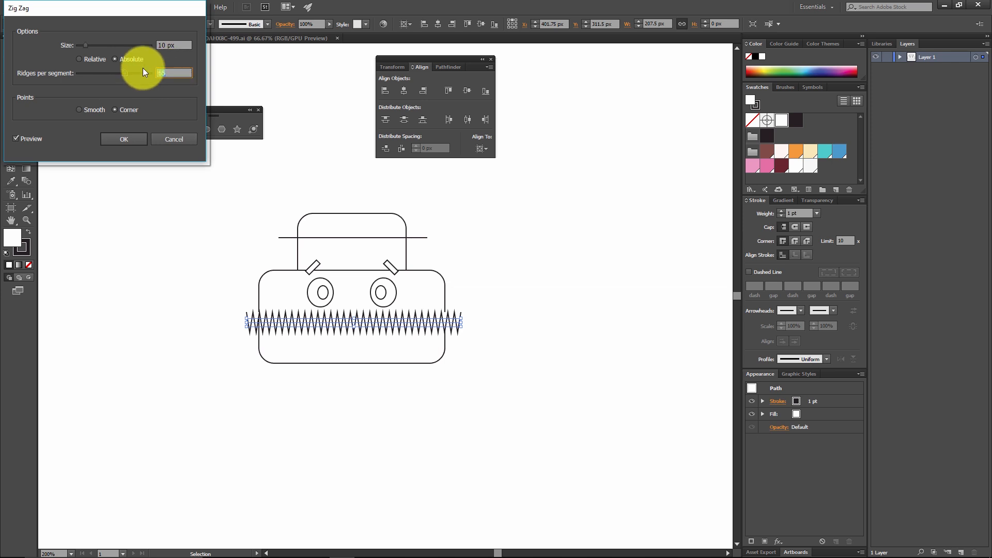
type("4")
left_click(187, 45)
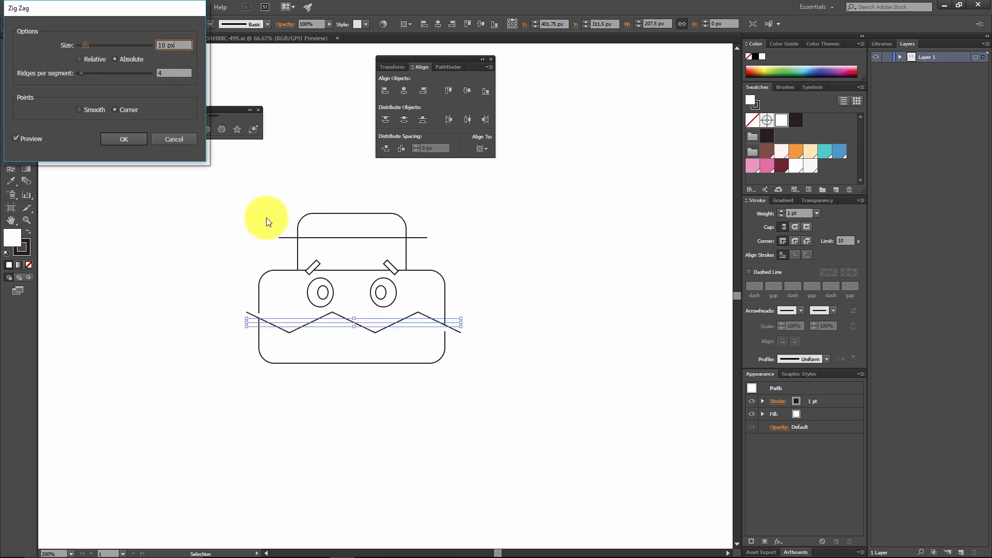
mouse_move(83, 45)
left_mouse_down()
mouse_move(109, 48)
mouse_move(85, 45)
left_mouse_up()
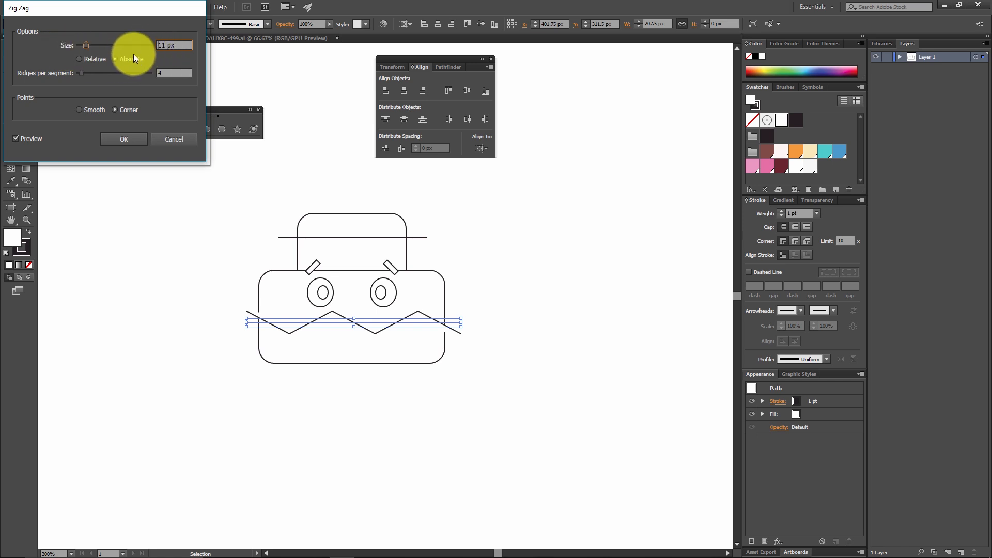
left_click_drag(176, 46, 105, 38)
type("10")
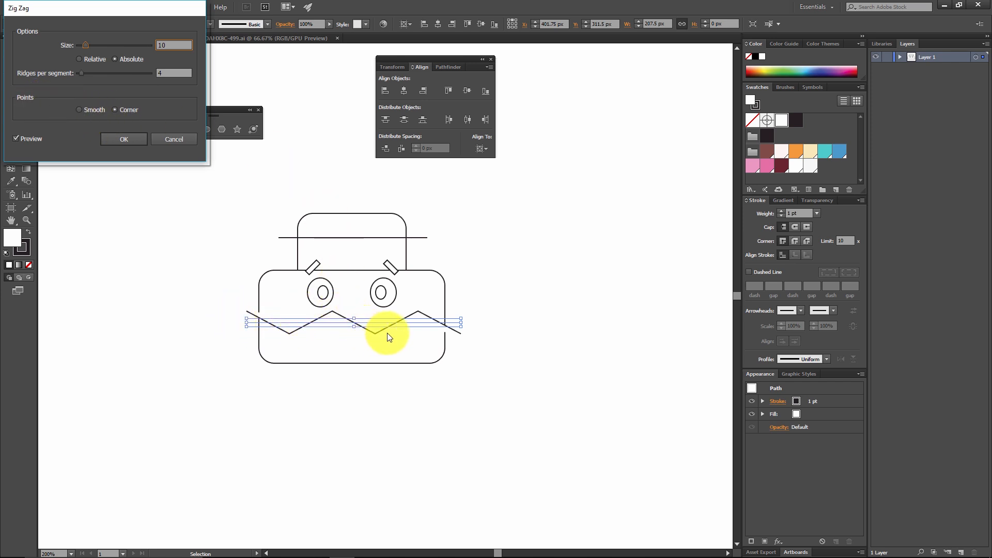
Step: Apply the Zig Zag effect to the lower line with smooth points, 10 px absolute size and 6 ridges per segment, and deselect it
left_click(83, 111)
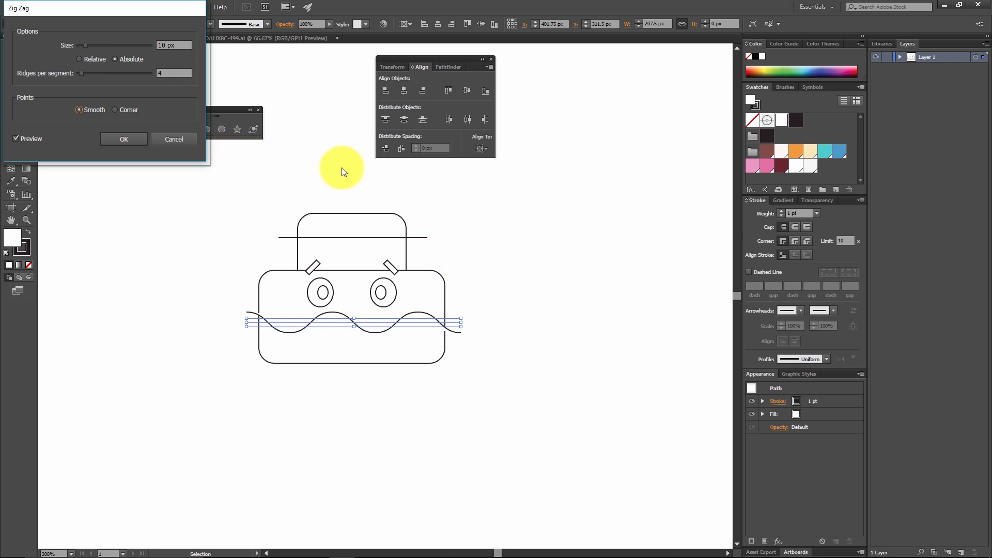
left_click(172, 72)
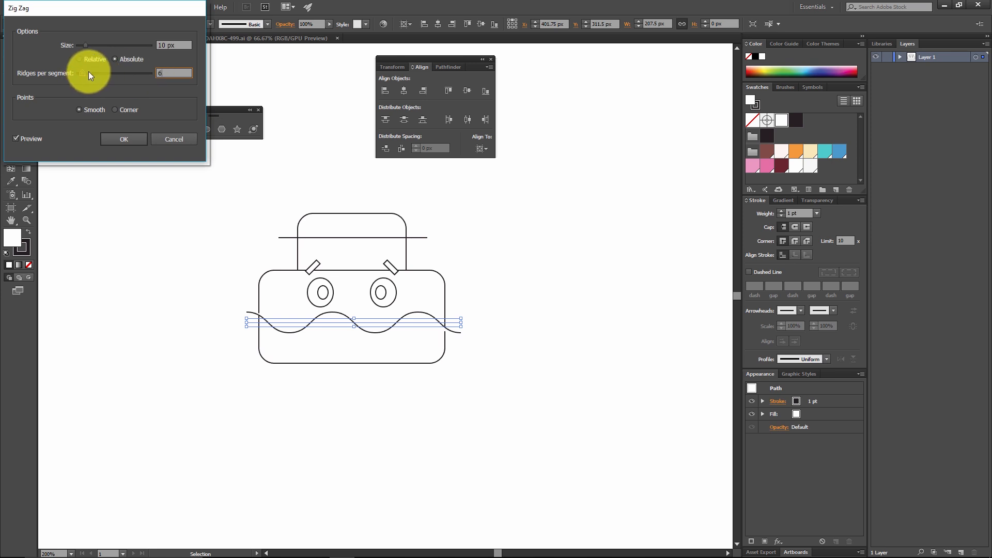
left_click(187, 45)
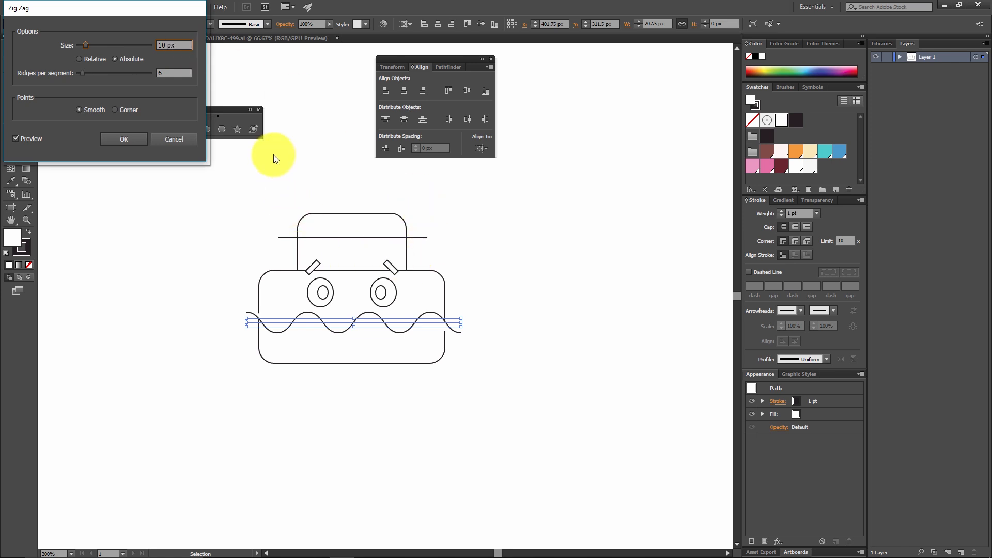
left_click(132, 141)
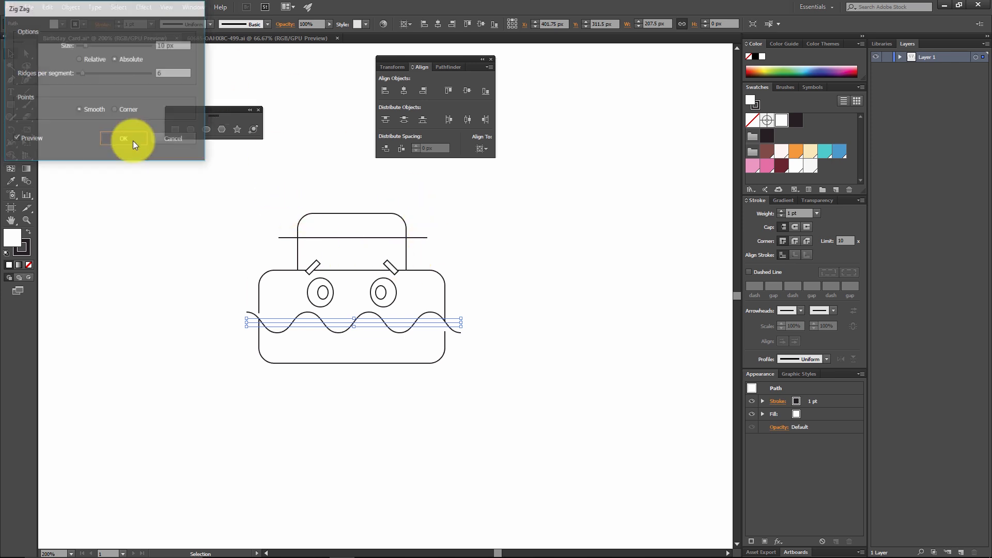
left_click(459, 306)
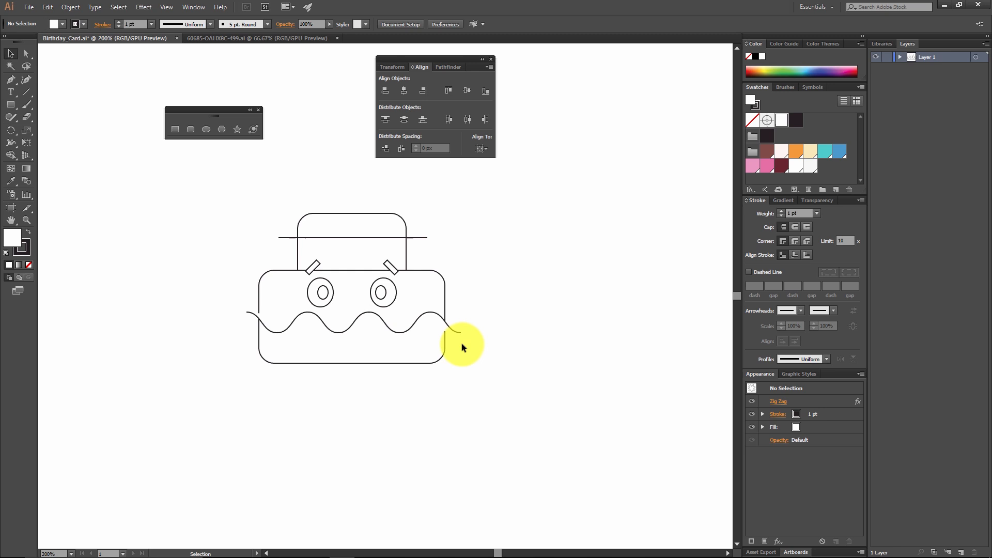
Step: Move the wavy line straight down about 15 px on the wide rounded rectangle, and deselect it
left_click_drag(420, 323, 421, 340)
left_click(498, 321)
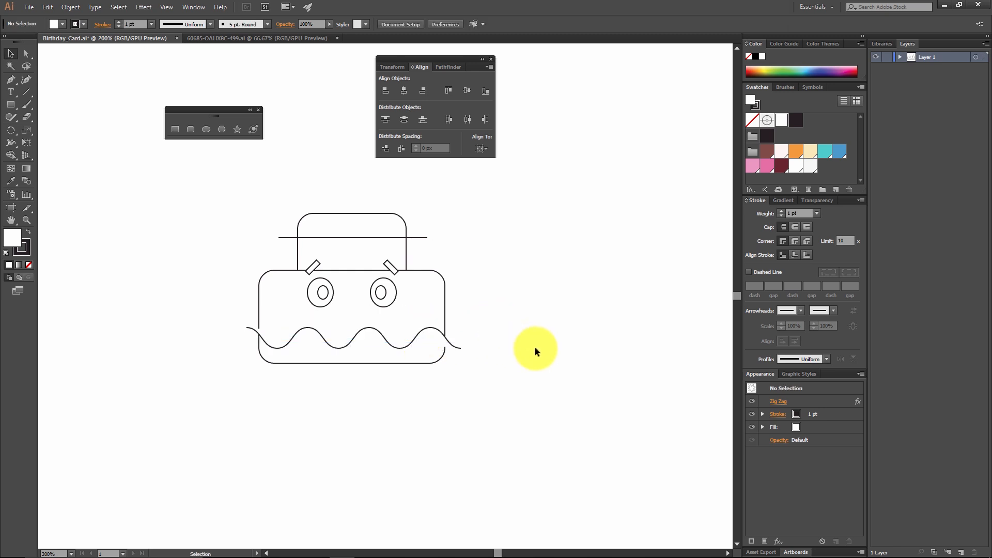
left_click(425, 339)
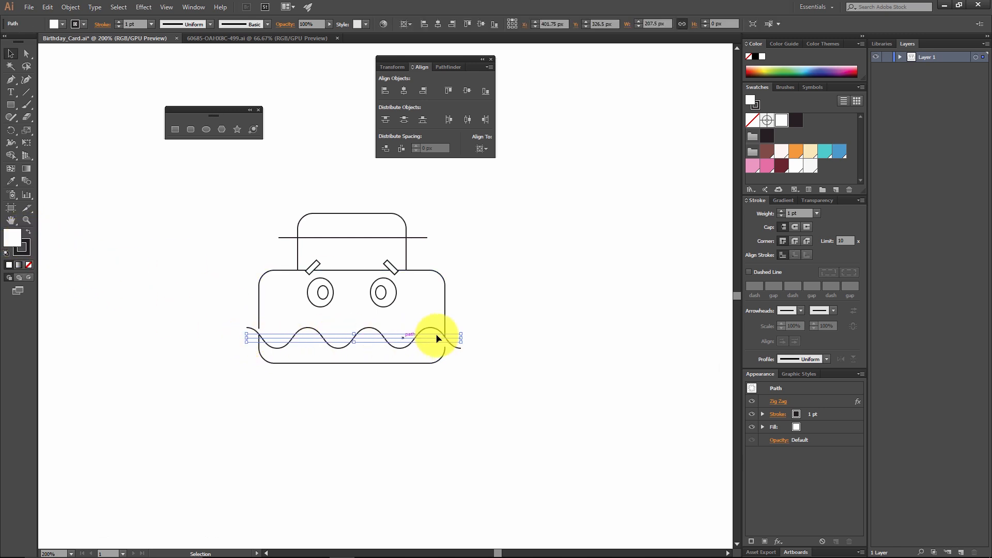
left_click(442, 348)
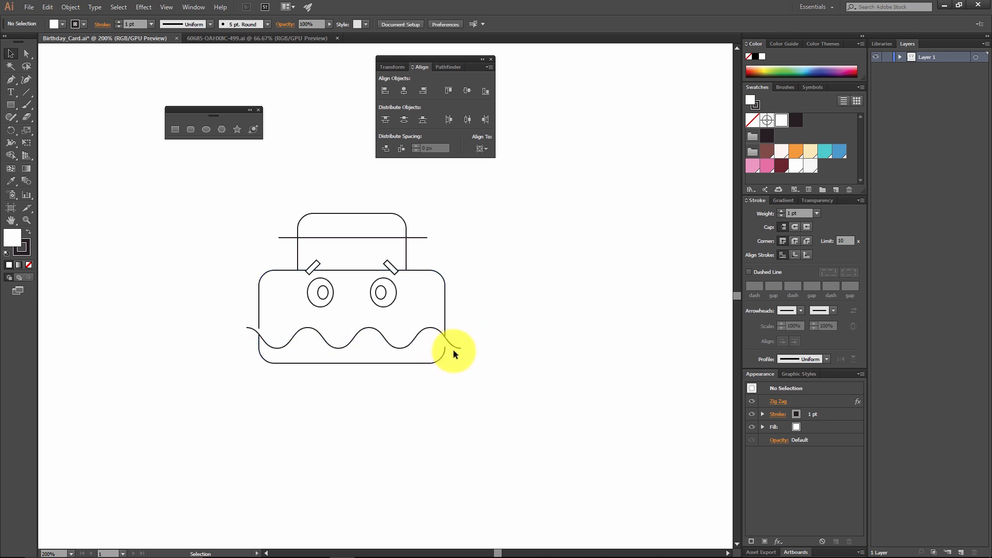
Step: Remove the fill from the wavy line and from the straight line across the upper rectangle, leaving both deselected
left_click(356, 338)
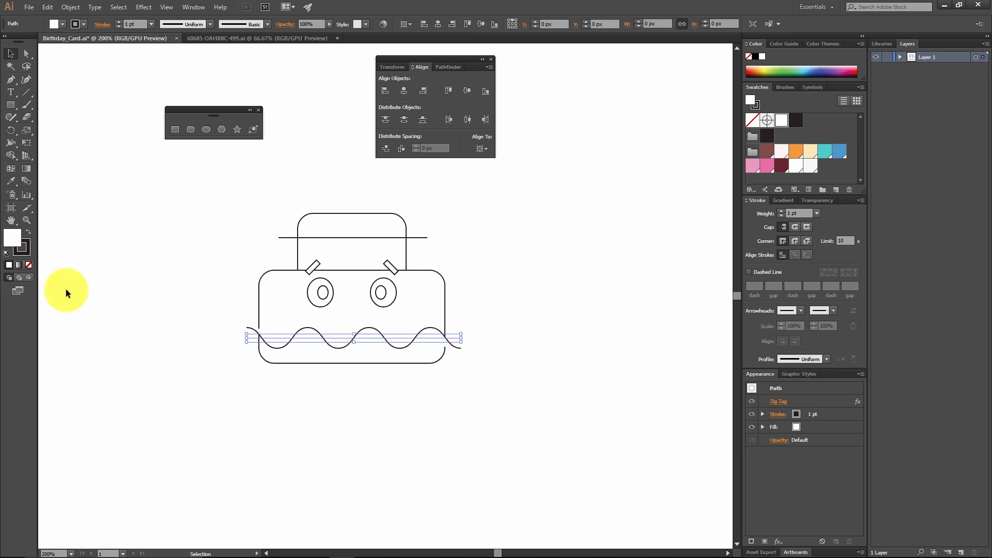
left_click(29, 266)
left_click(156, 259)
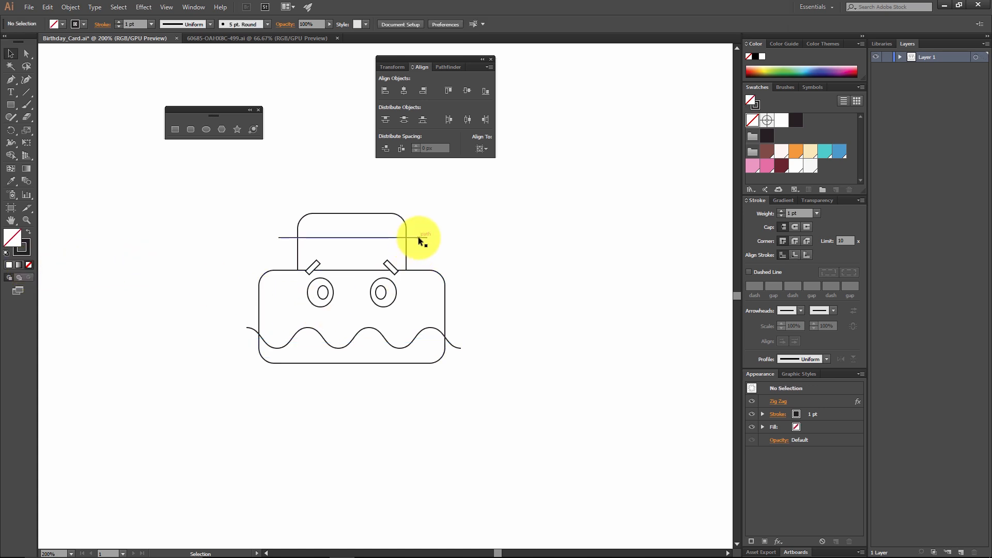
left_click_drag(418, 237, 427, 237)
key("d")
left_click(29, 266)
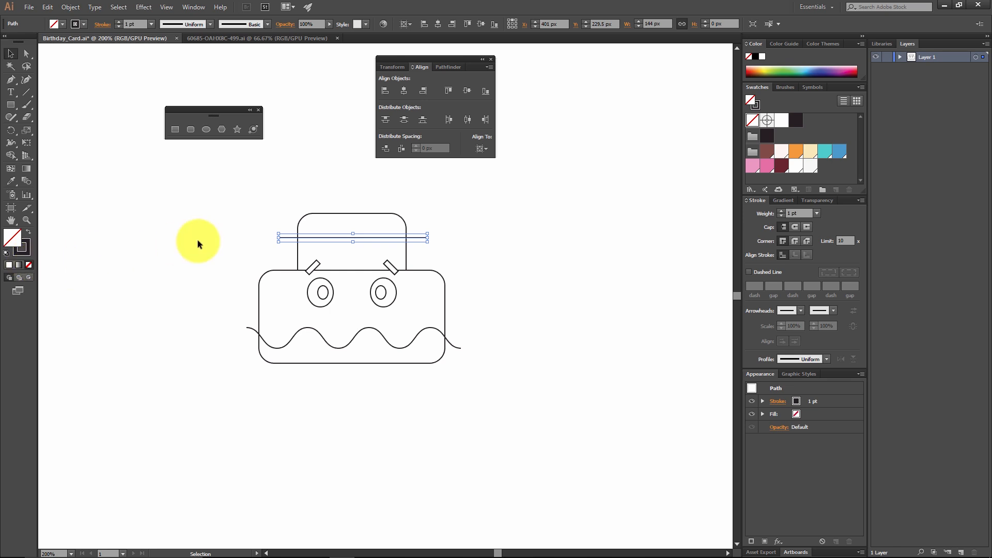
left_click(474, 204)
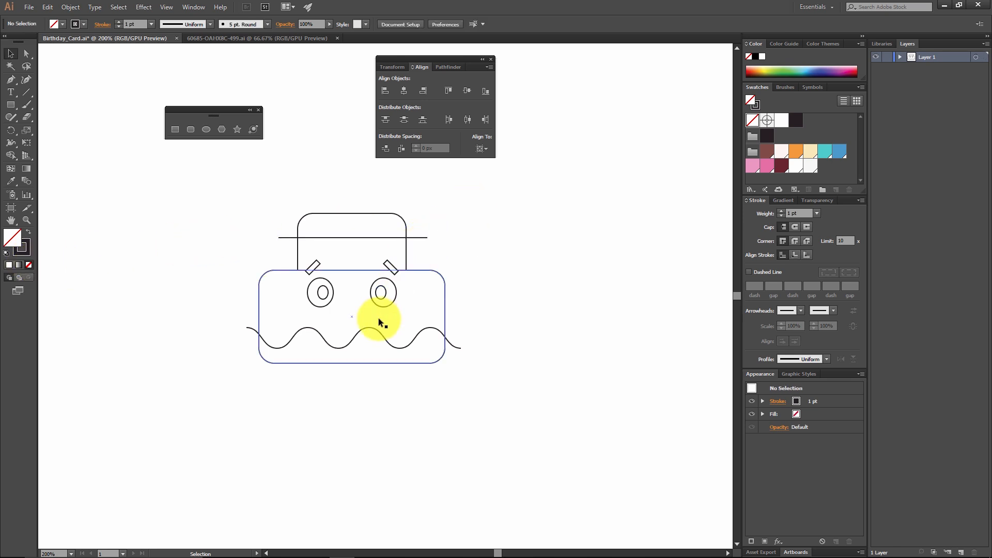
Step: Apply the last-used Zig Zag effect to the line across the upper rectangle, and deselect it
left_click(383, 237)
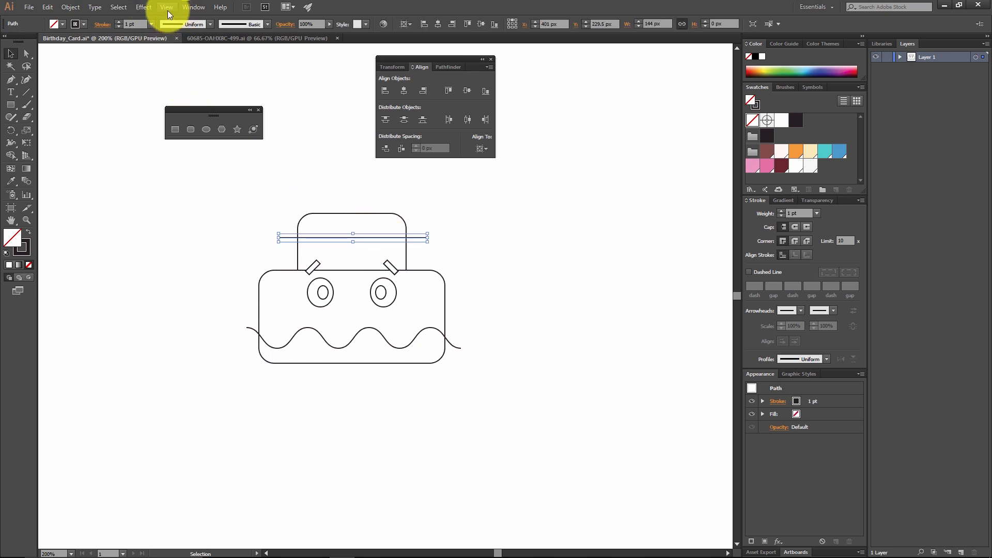
left_click(148, 10)
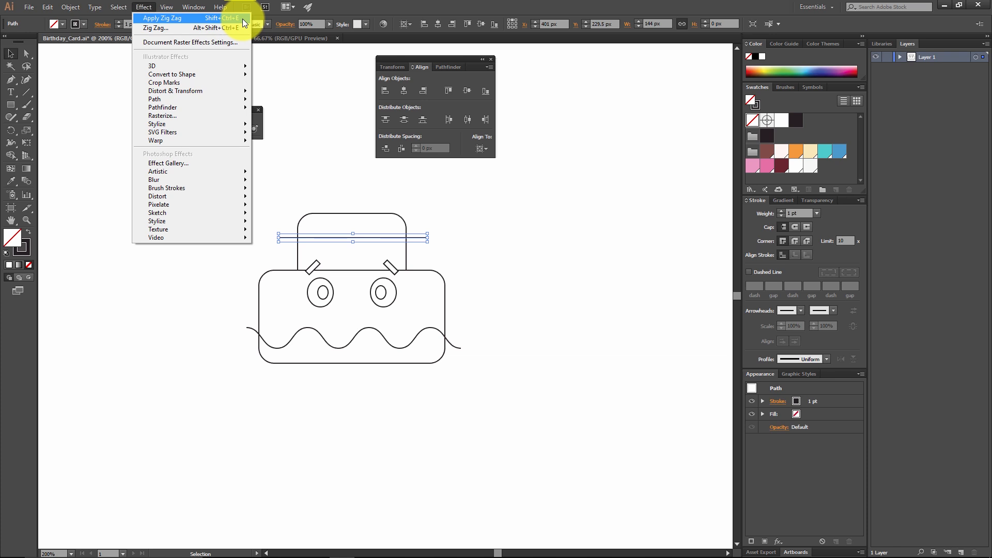
left_click(187, 29)
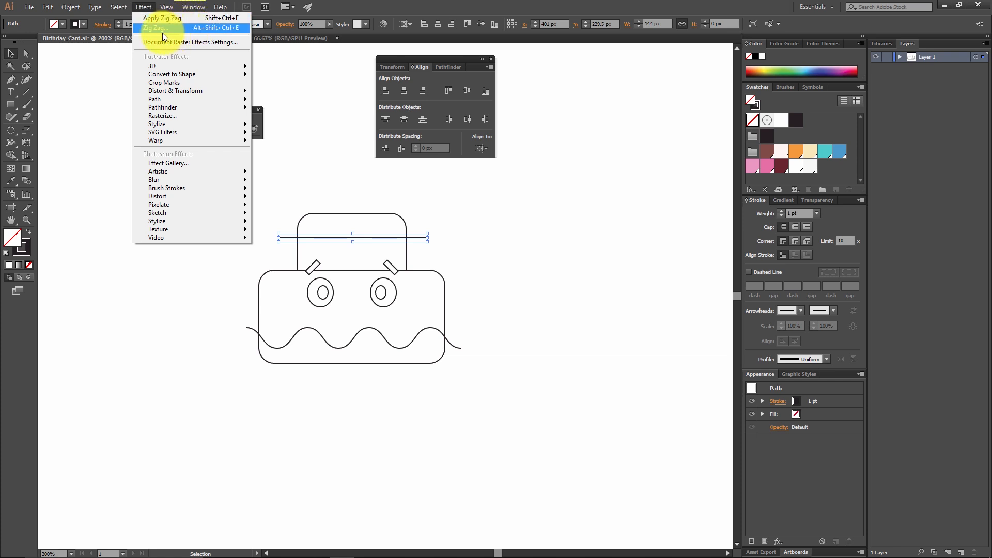
left_click(189, 19)
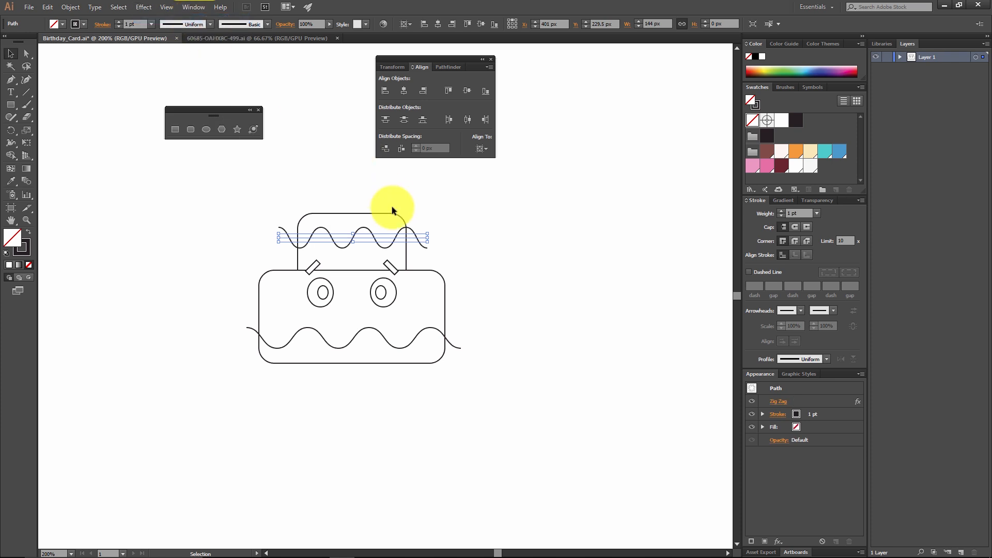
left_click(542, 245)
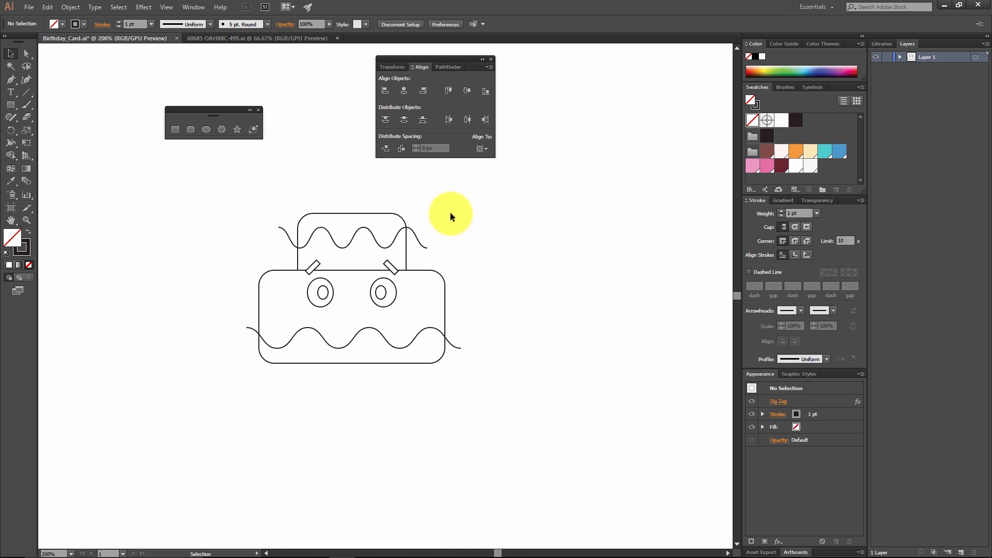
Step: Edit the upper line's existing Zig Zag effect to 4 ridges per segment with the preview on, and deselect the line
left_click(416, 237)
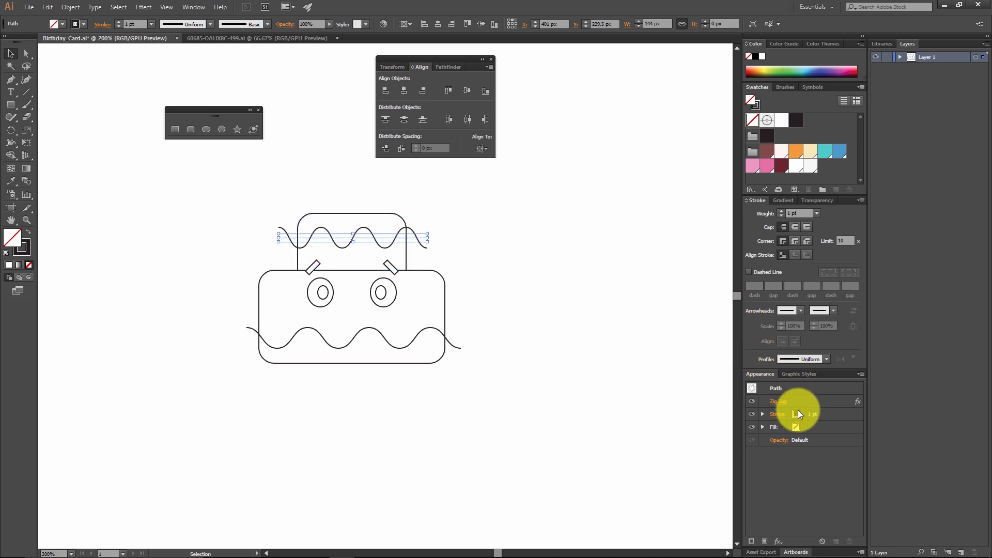
left_click(184, 7)
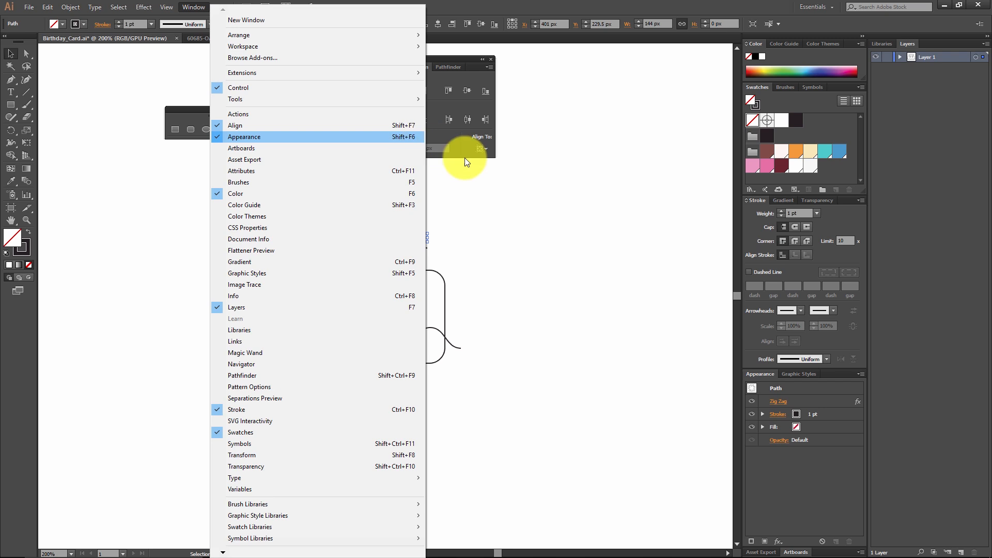
left_click(801, 479)
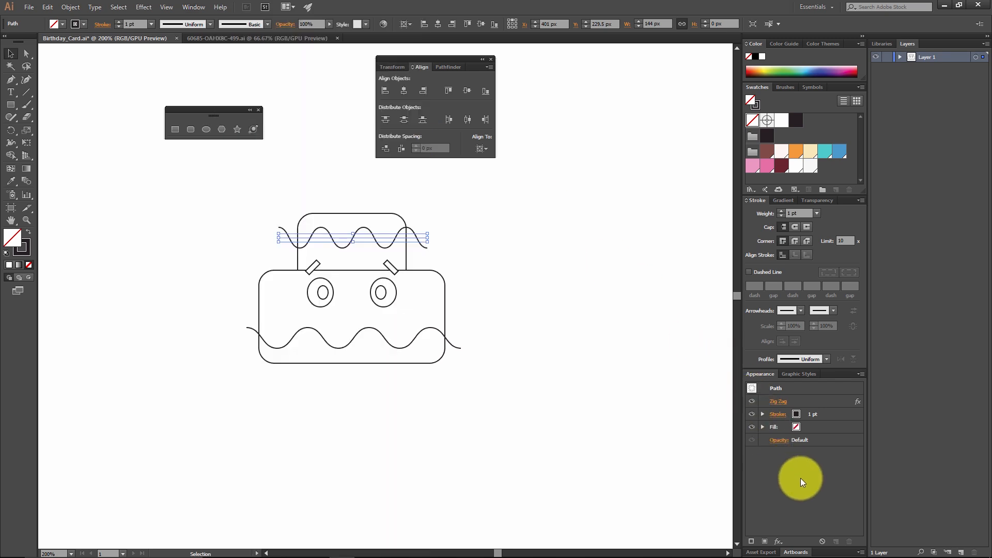
left_click(781, 402)
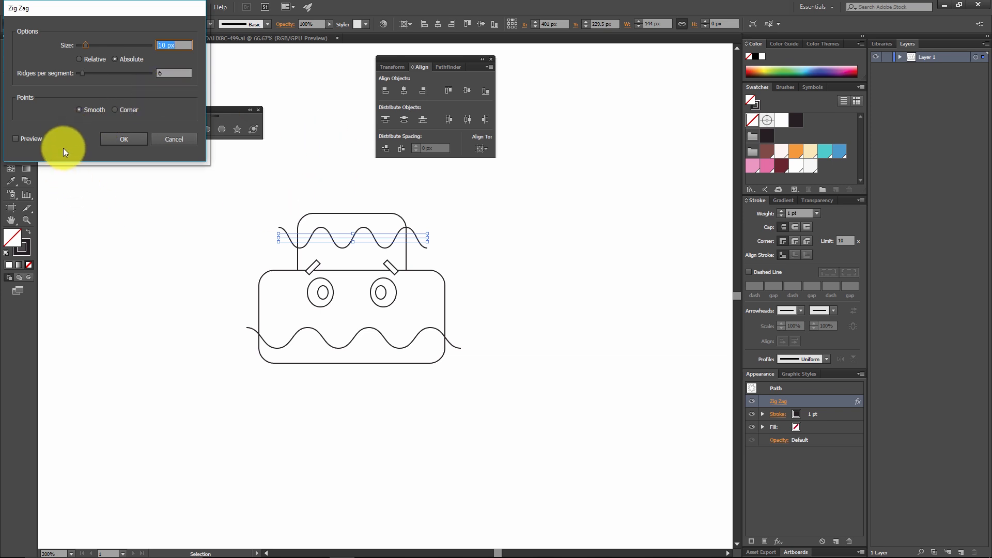
left_click(30, 139)
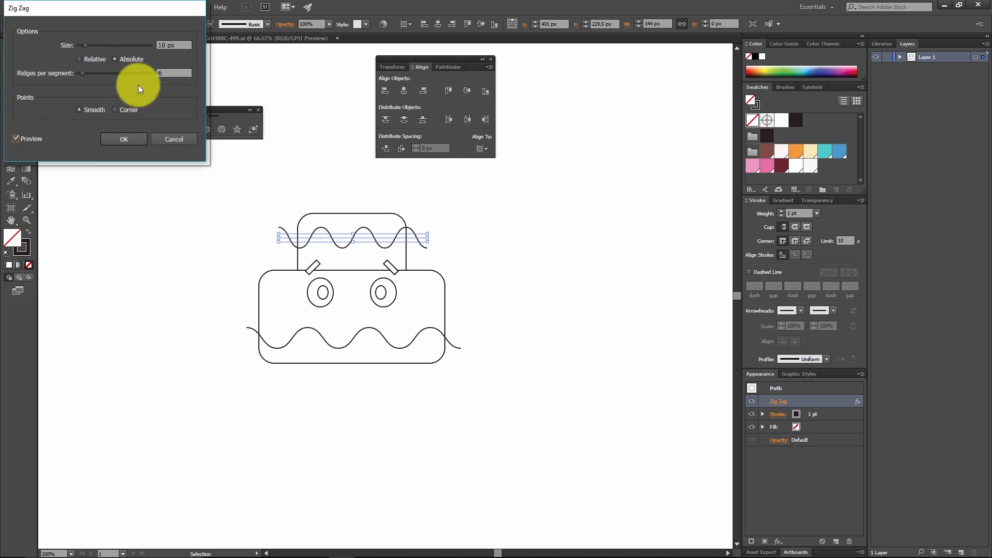
left_click(173, 74)
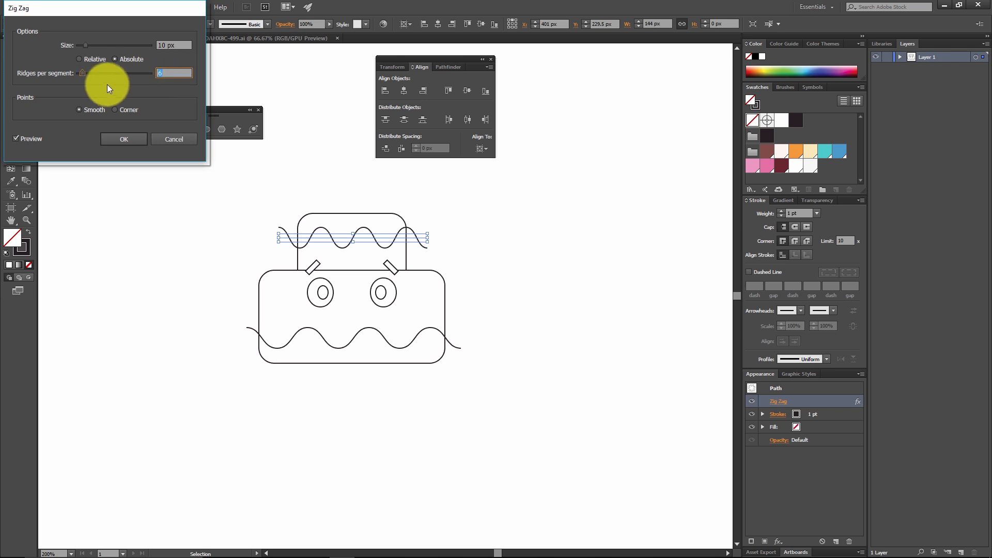
type("4")
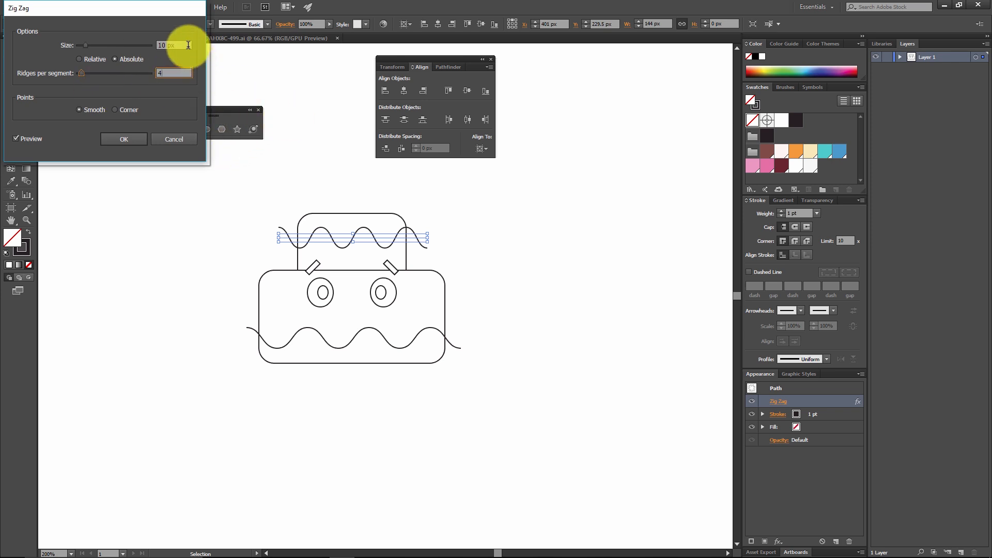
left_click(188, 45)
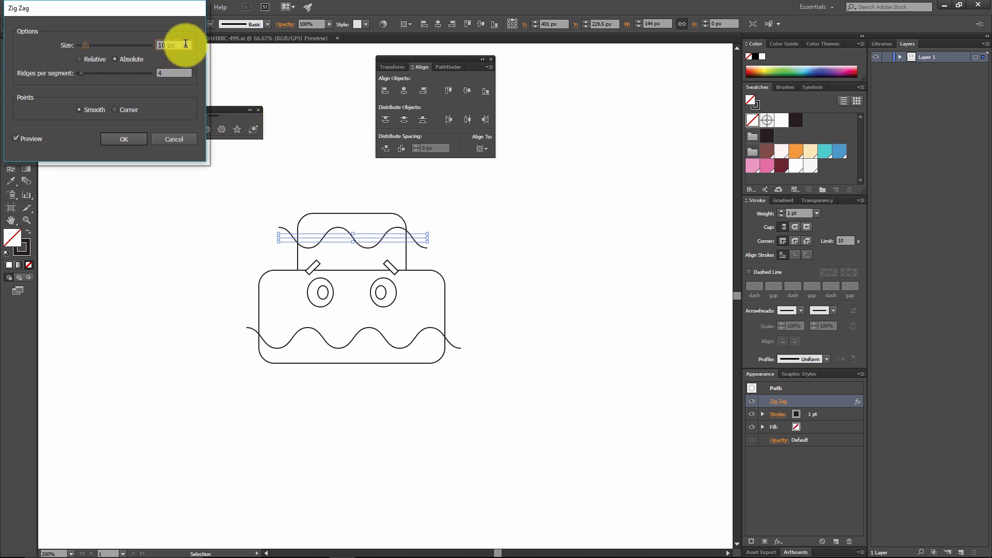
left_click(126, 139)
left_click(475, 250)
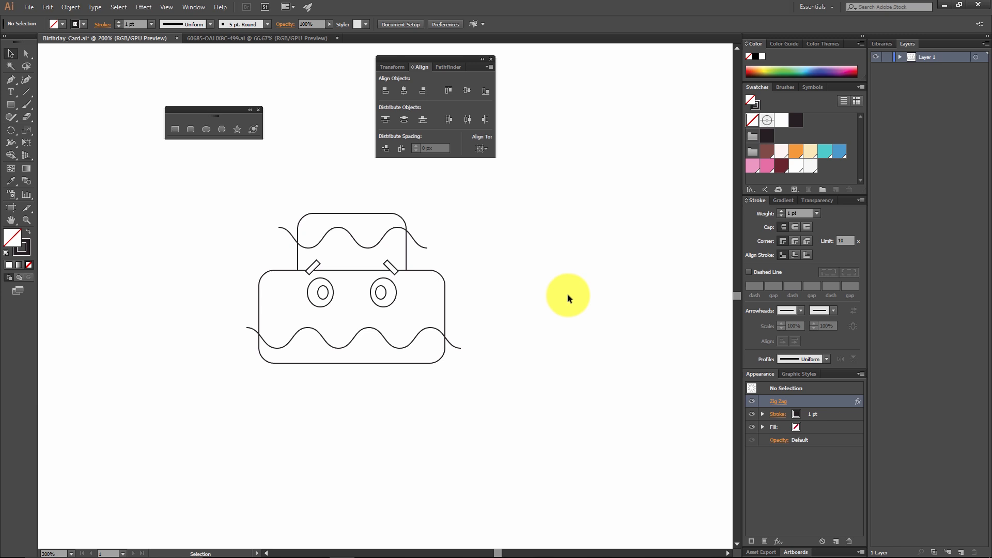
Step: Show the Pathfinder controls
left_click(195, 6)
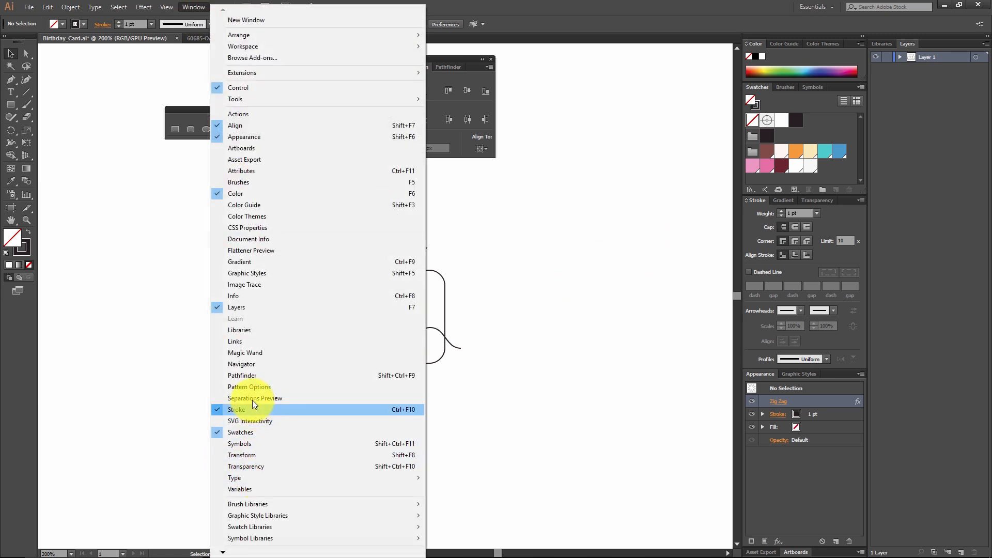
left_click(272, 376)
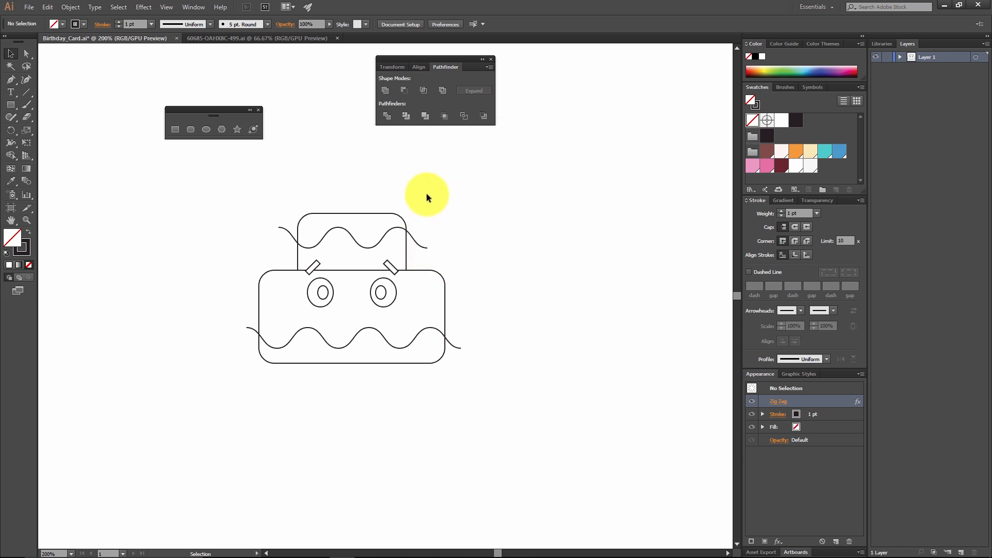
Step: Try to divide the upper rounded rectangle with its unexpanded wavy line, and undo the division
left_click(404, 225)
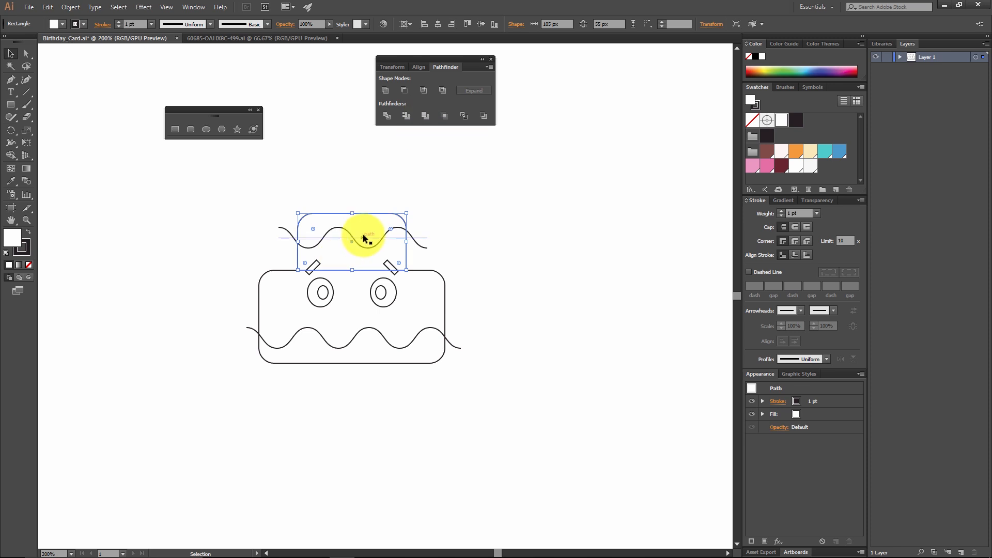
left_click(423, 238, "shift")
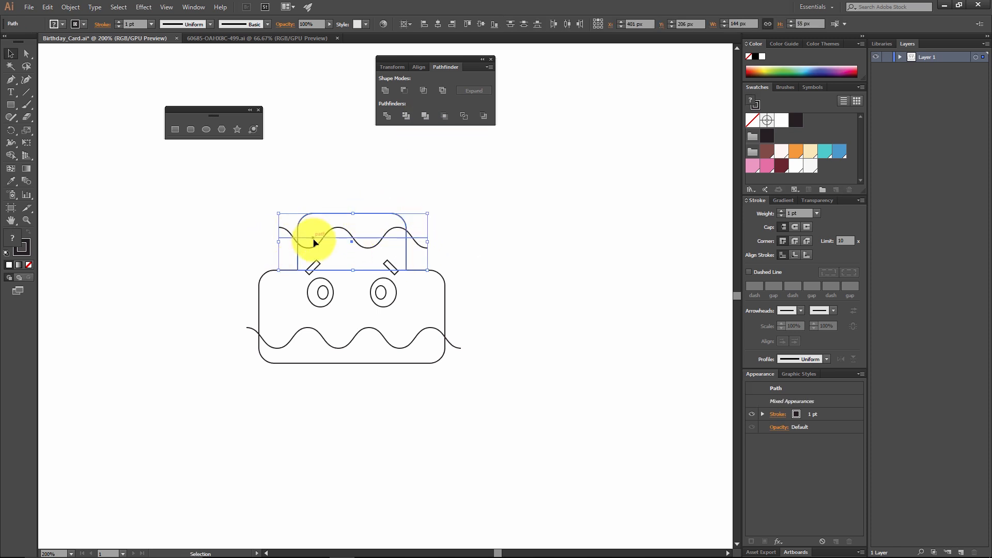
left_click(389, 118)
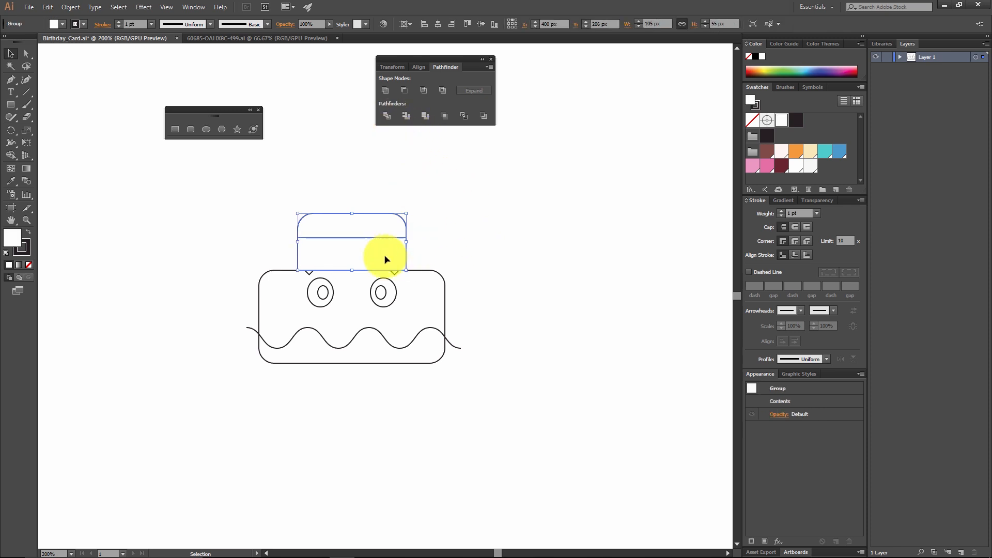
left_click(454, 233)
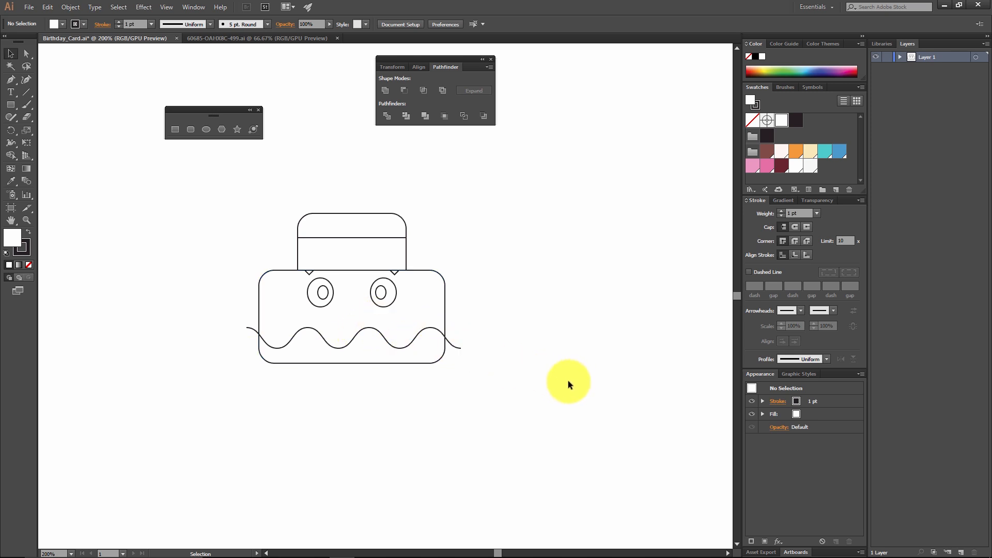
key("ctrl+z")
key("ctrl+z")
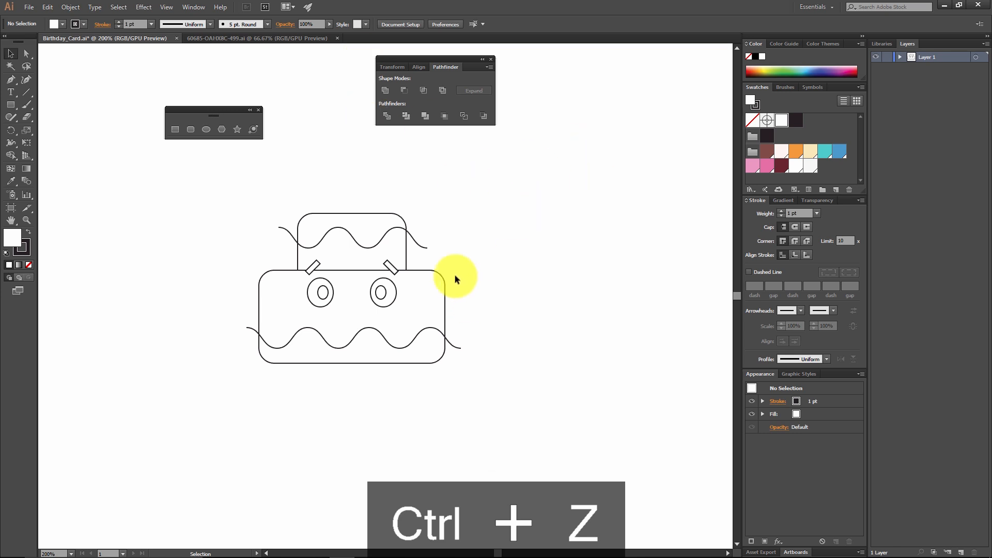
Step: Expand the appearance of both wavy lines so the Zig Zag effect becomes real paths, and deselect them
left_click(424, 246)
left_click(454, 338, "shift")
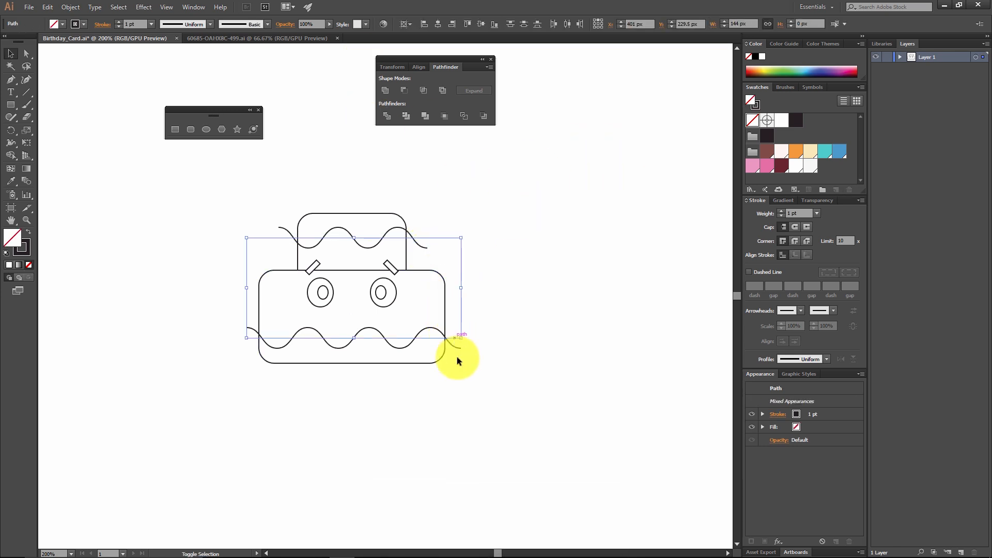
left_click(73, 6)
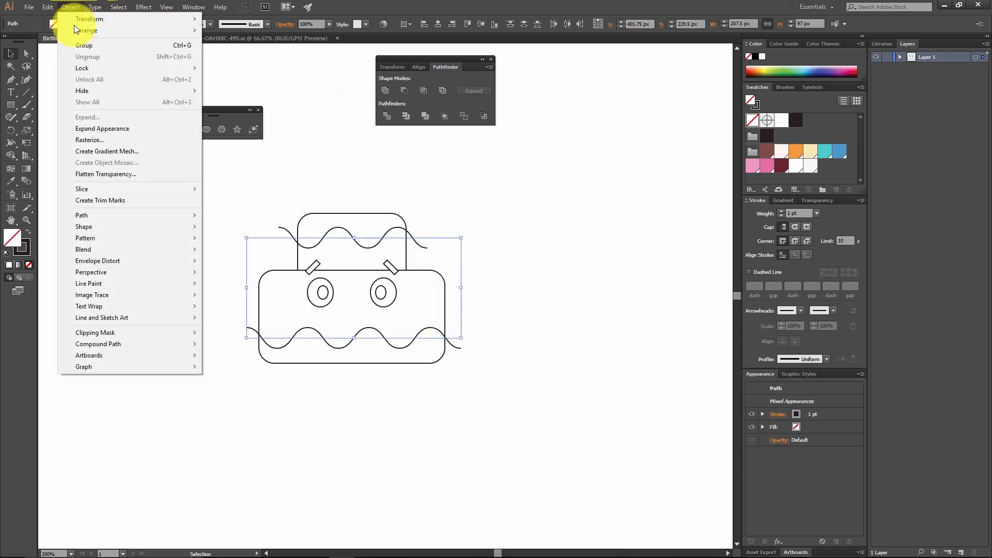
left_click(153, 128)
left_click(305, 195)
Step: Try moving the expanded upper wavy line above the cake, undo the move, and leave the line deselected
left_click_drag(327, 234, 338, 177)
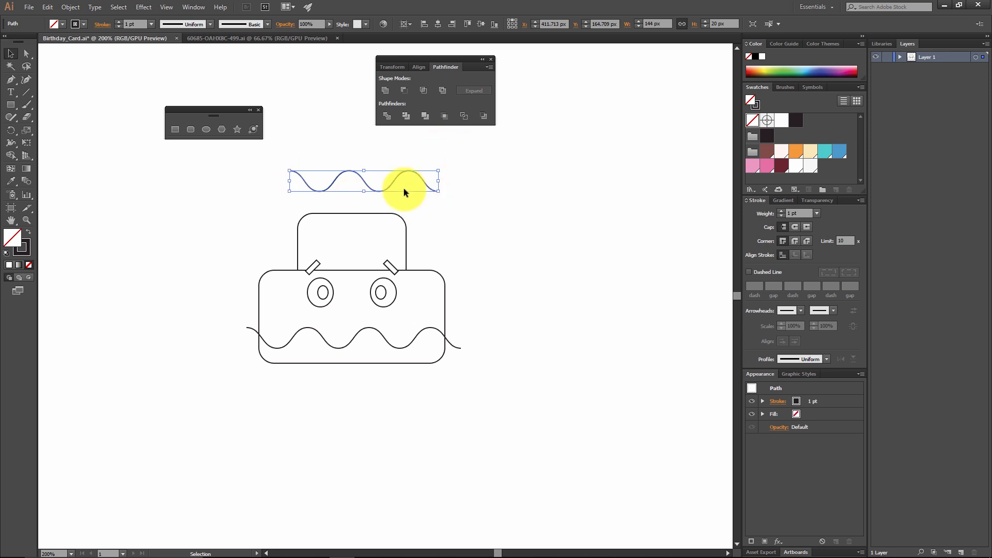
key("ctrl+z")
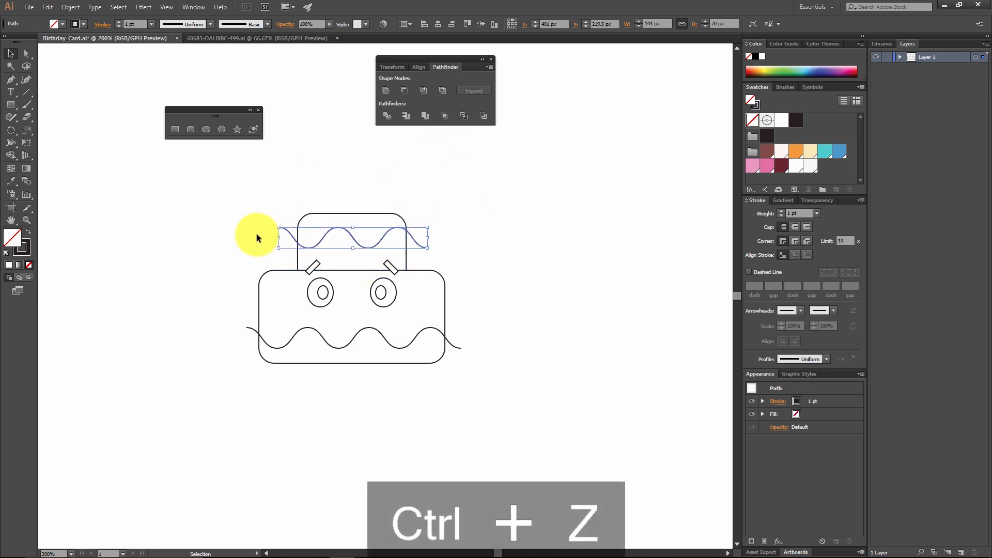
left_click(529, 239)
left_click(418, 240)
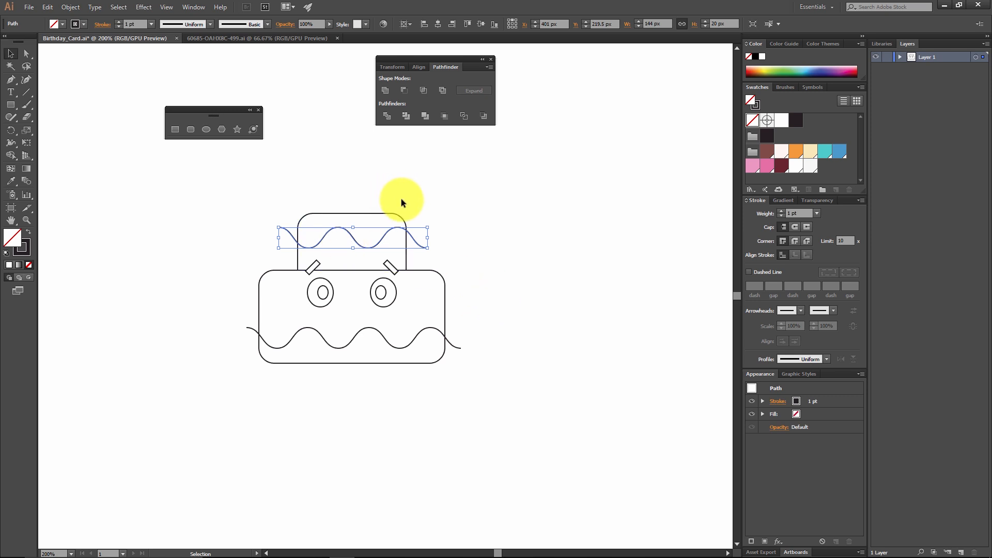
left_click(488, 259)
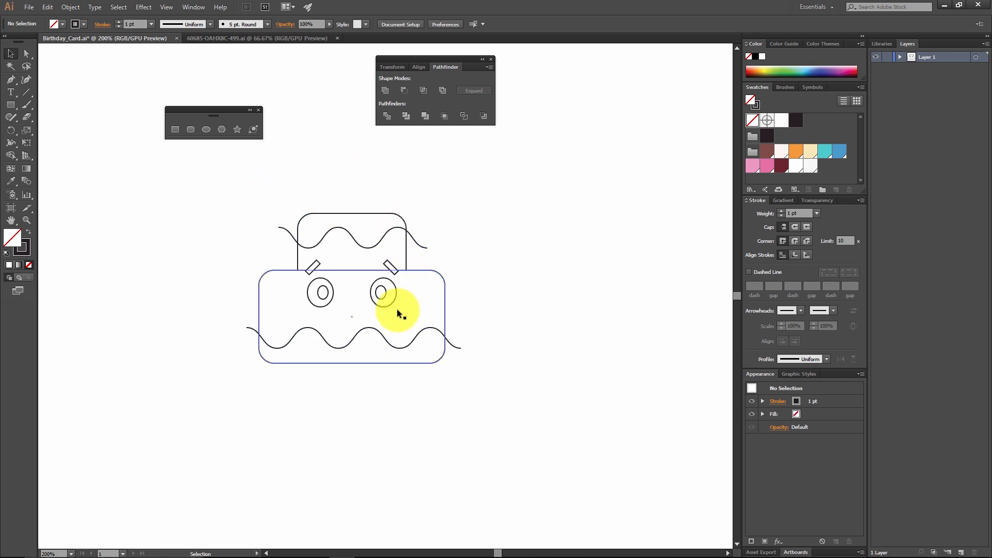
Step: Divide the upper rounded rectangle along its expanded wavy line, and undo a trial move of the divided group
left_click_drag(457, 248, 383, 198)
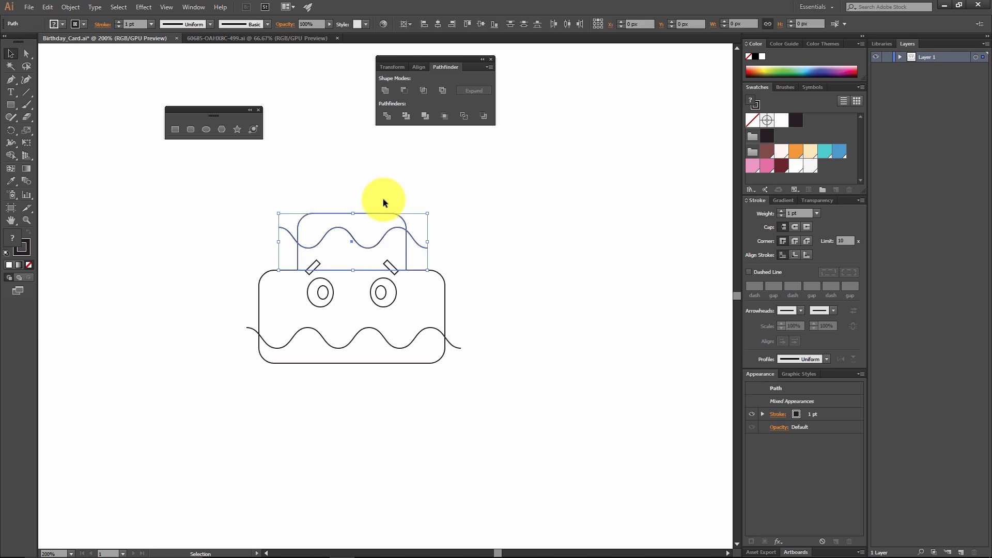
left_click(385, 114)
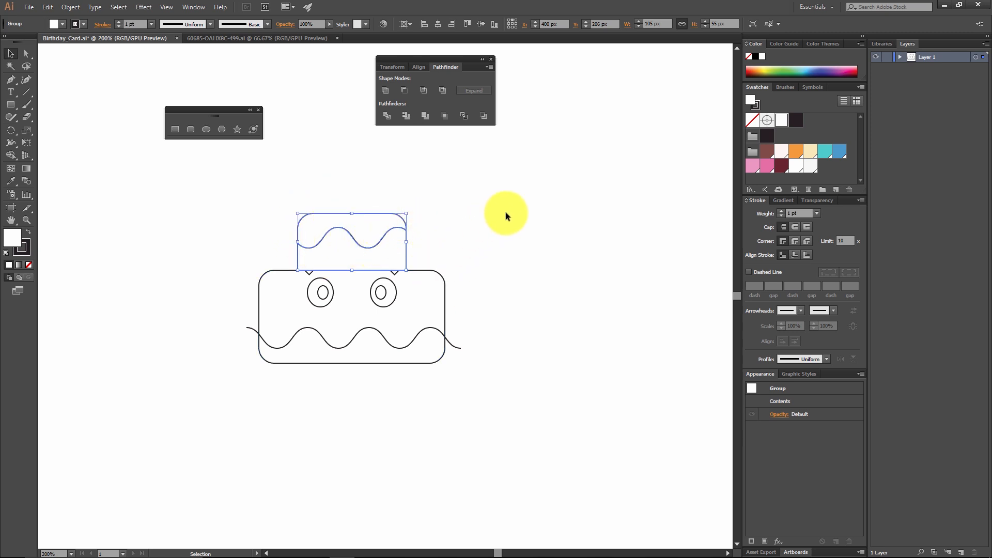
left_click(439, 212)
left_click_drag(392, 211, 474, 145)
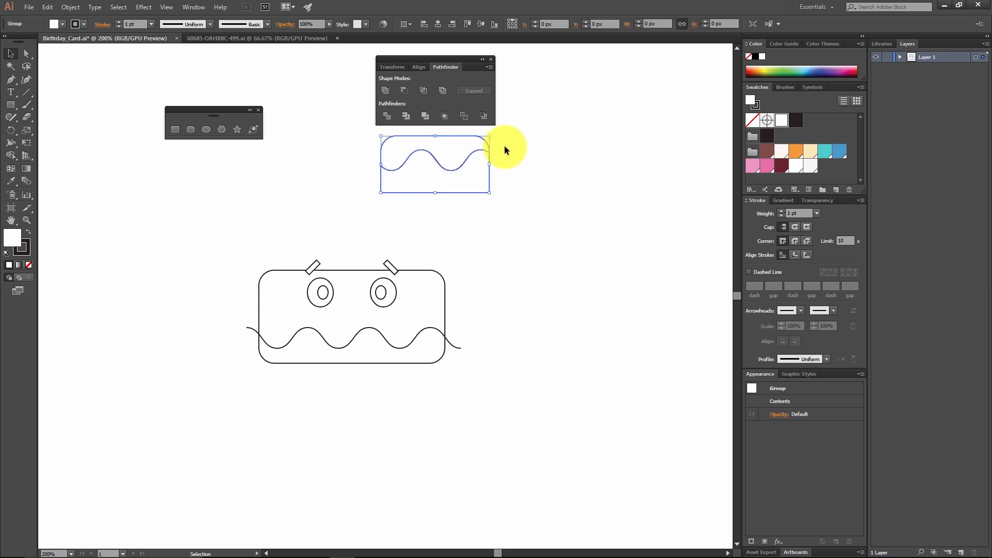
key("ctrl+z")
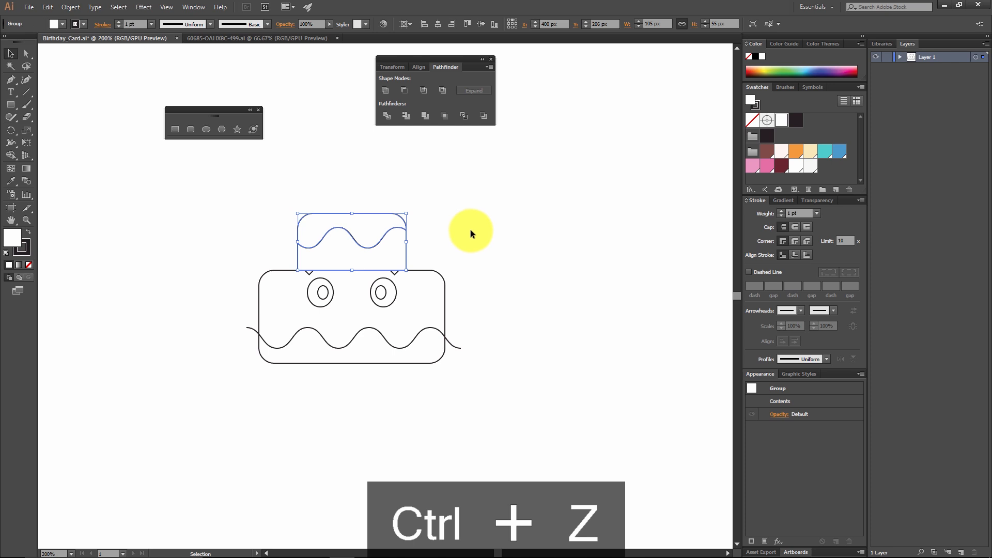
Step: Ungroup the divided pieces of the upper cake tier
right_click(390, 236)
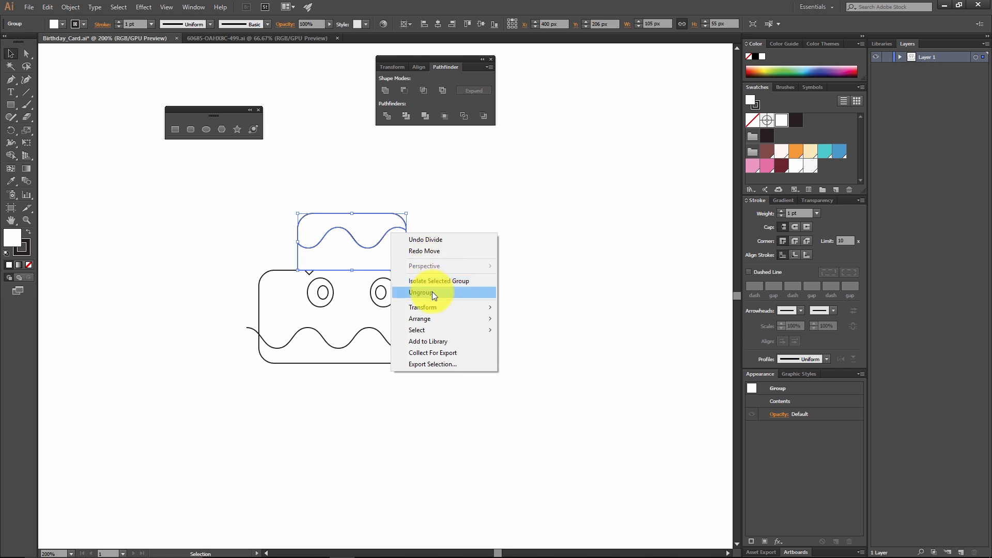
left_click(70, 7)
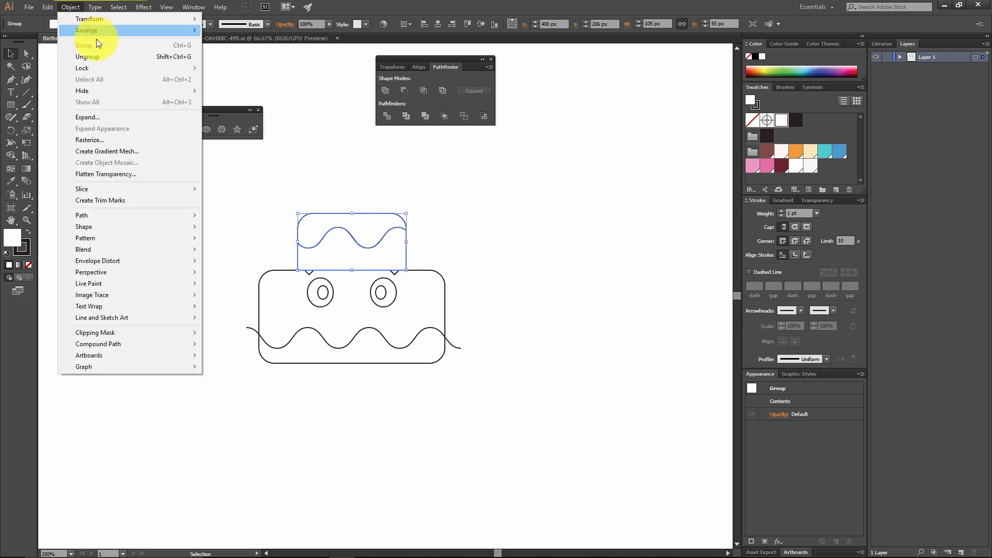
left_click(118, 57)
Step: Try moving the pieces of the upper cake tier apart, undo the moves, and deselect everything
left_click_drag(388, 223, 354, 122)
key("ctrl+z")
key("ctrl+z")
key("ctrl+z")
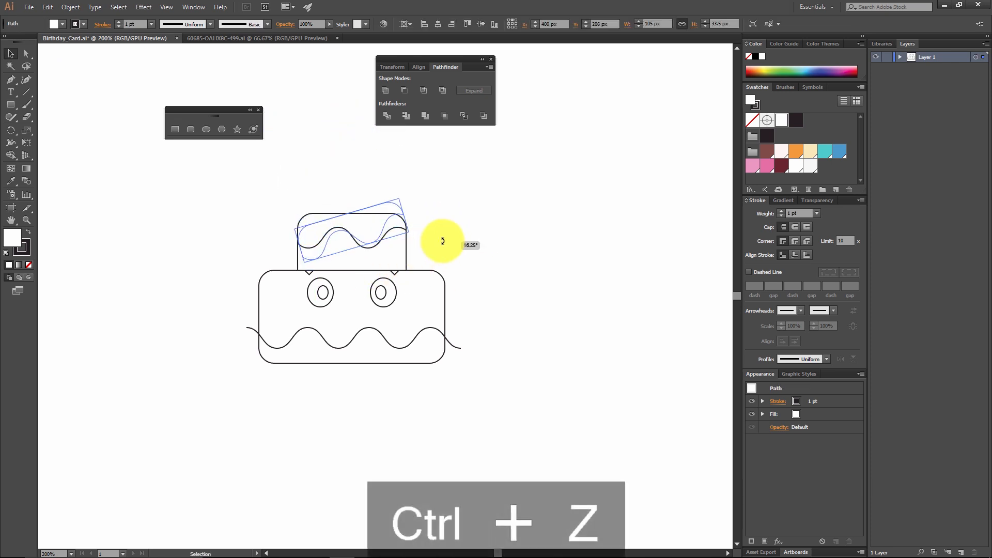
key("ctrl+z")
left_click_drag(396, 240, 532, 199)
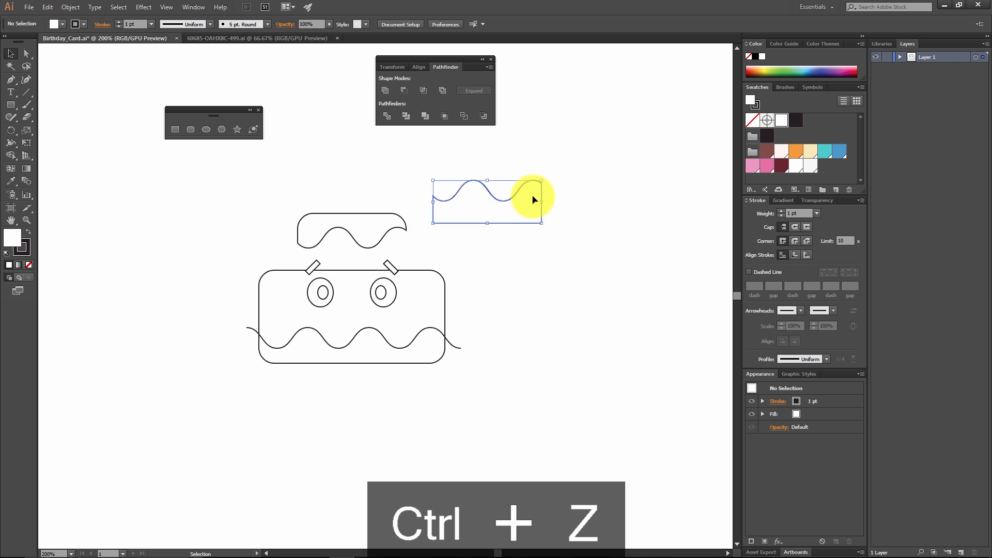
key("ctrl+z")
left_click(529, 277)
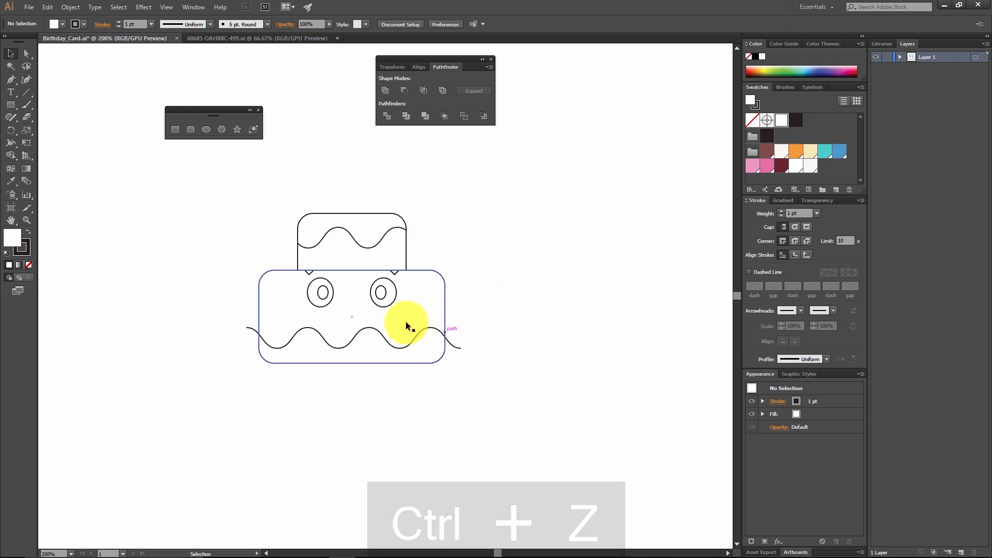
Step: Divide the wide lower rounded rectangle along its expanded wavy line, and ungroup the resulting pieces
left_click_drag(496, 373, 433, 286)
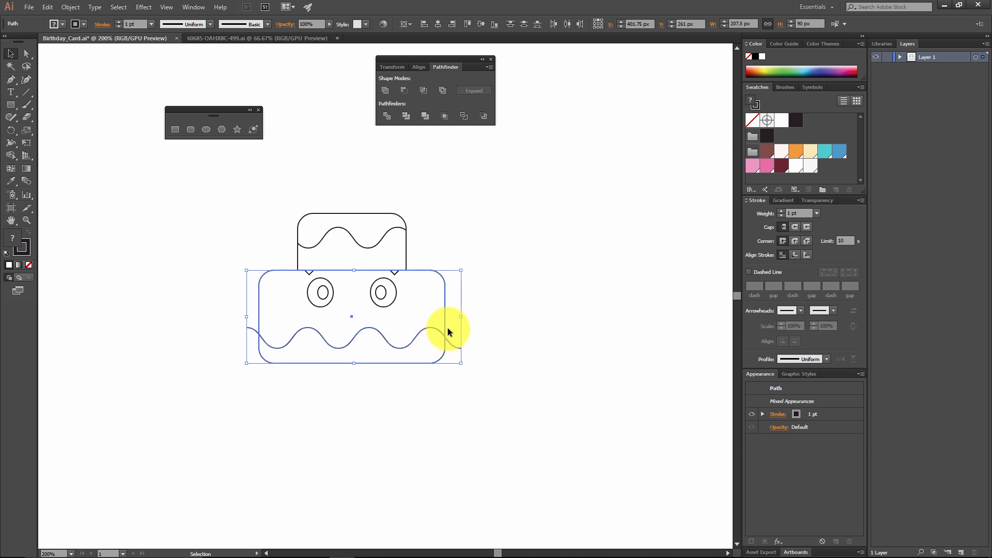
left_click(391, 115)
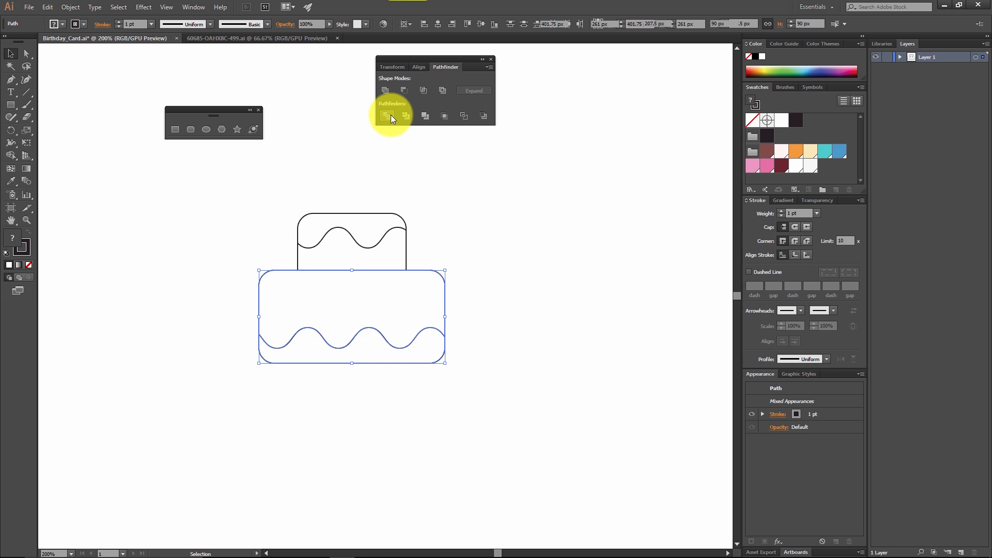
left_click(523, 299)
left_click(432, 314)
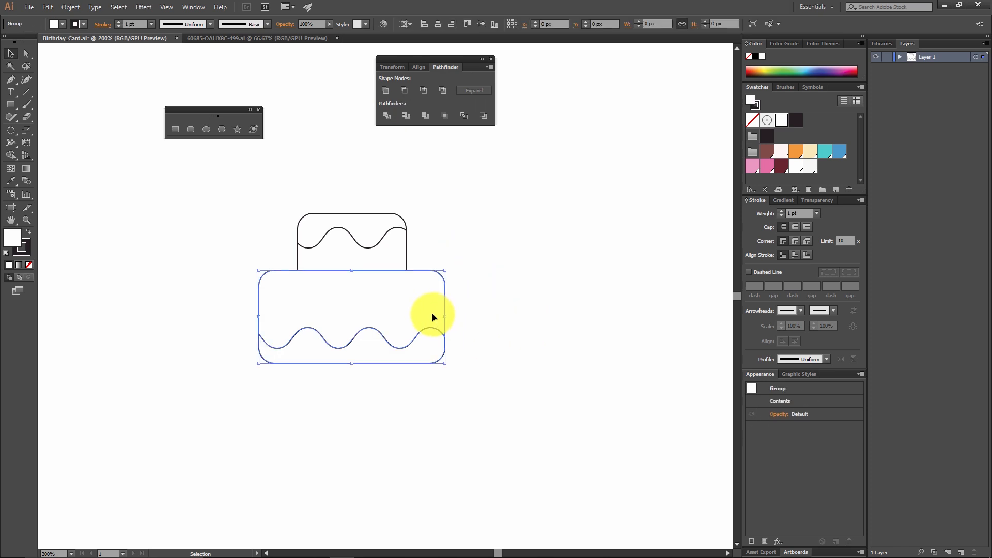
right_click(426, 314)
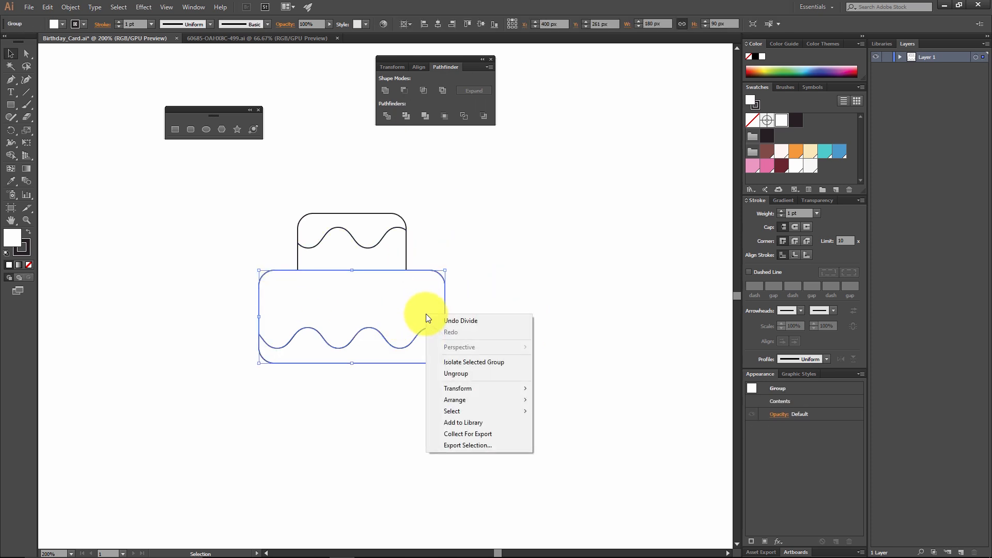
left_click(473, 373)
left_click(529, 327)
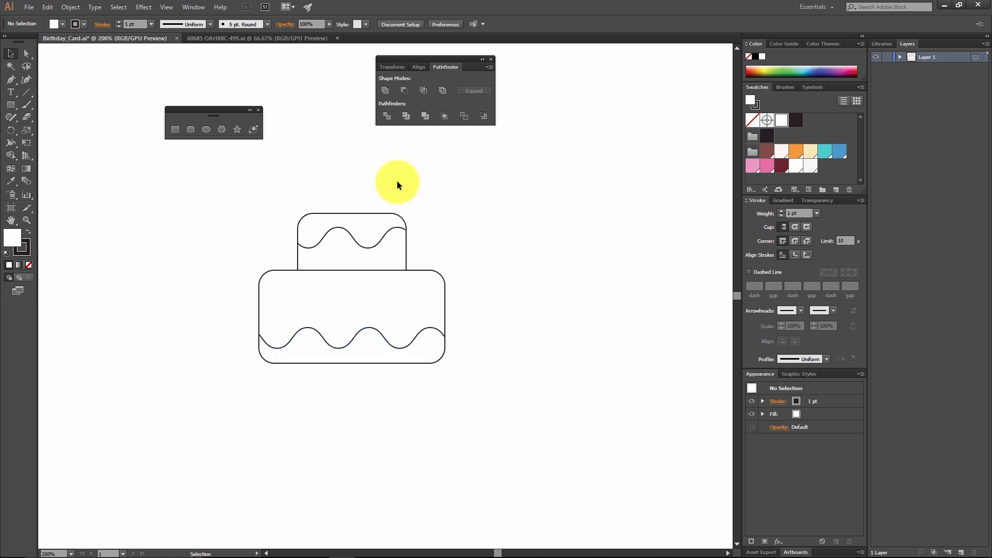
Step: Send the cake tier pieces to the back, behind the eyes and eyebrows, and deselect them
left_click(432, 315)
left_click(392, 212, "shift")
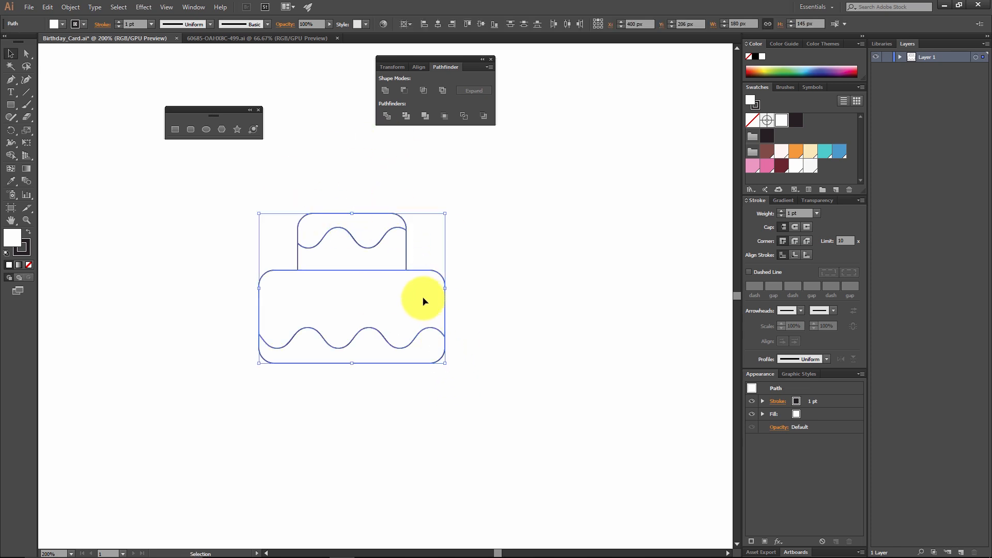
right_click(421, 269)
mouse_move(485, 403)
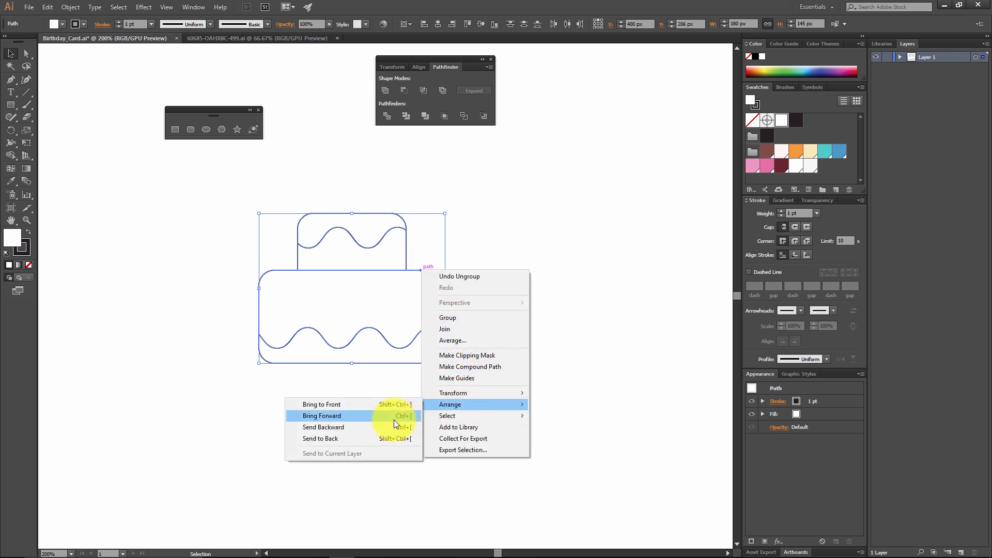
left_click(343, 437)
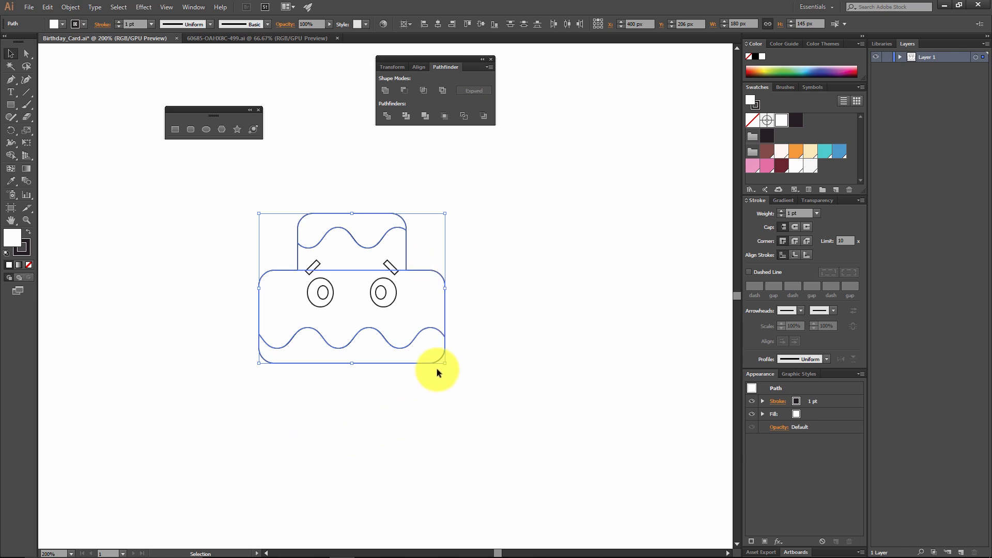
right_click(430, 270)
mouse_move(461, 405)
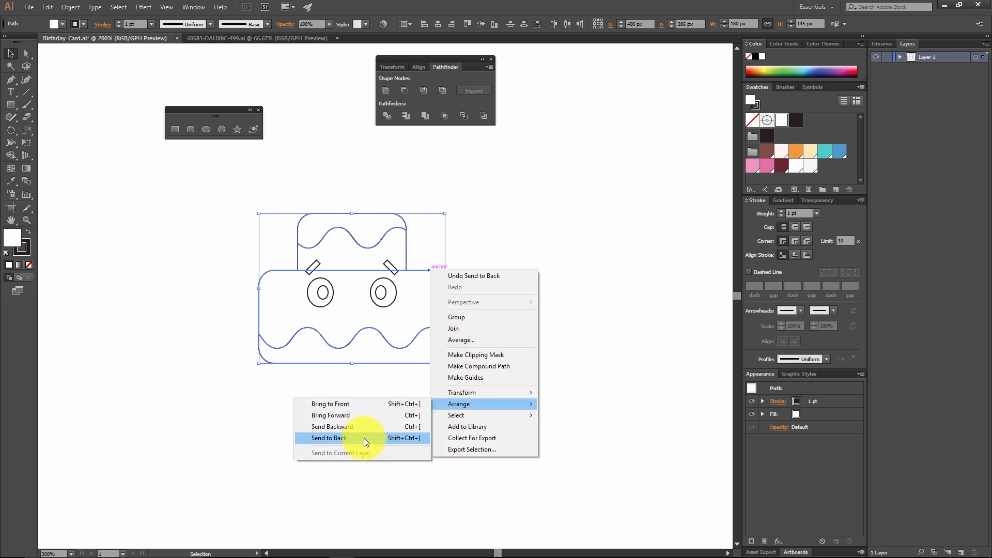
left_click(474, 211)
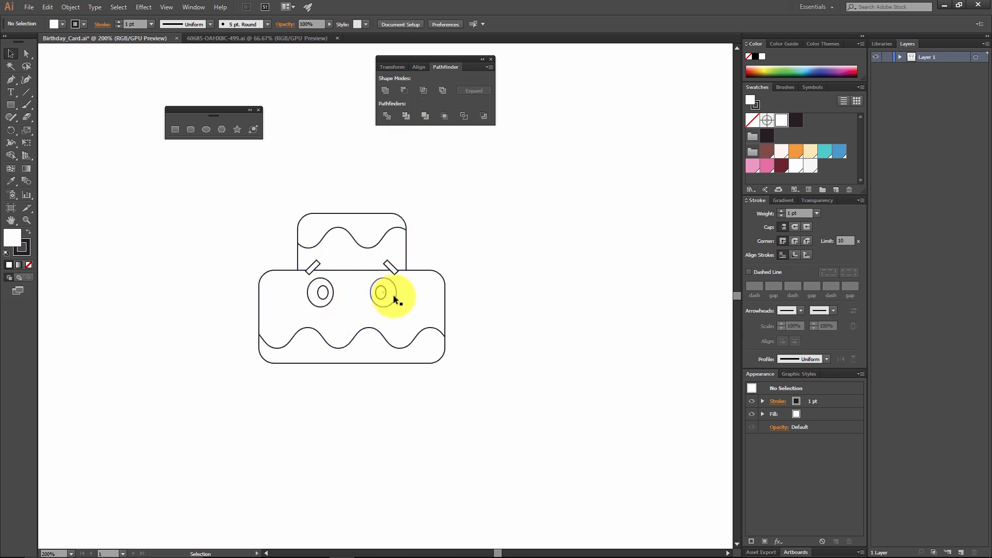
Step: Draw a 20 by 20 px circle between and just below the eyes for the nose, and deselect it
left_click(207, 129)
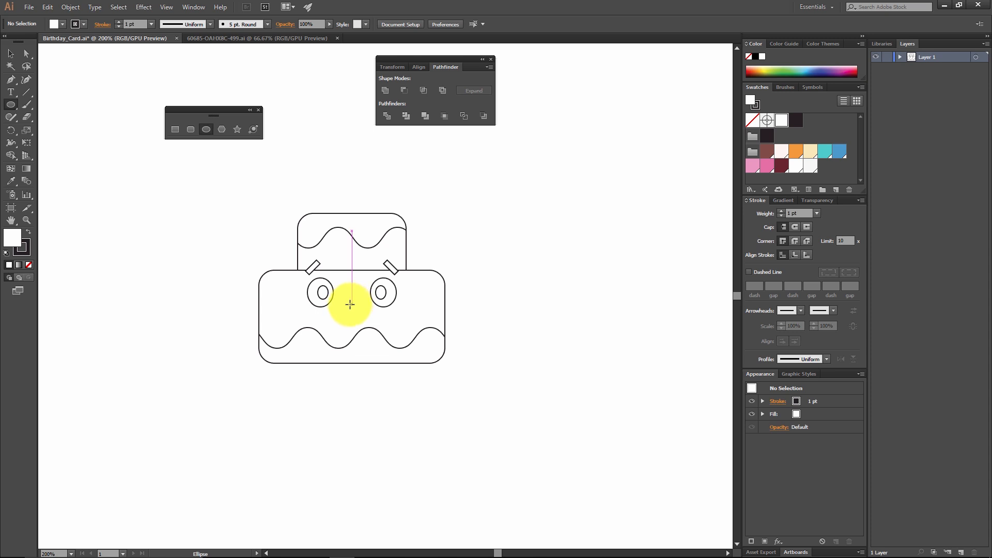
left_click_drag(352, 307, 358, 311)
key("ctrl+z")
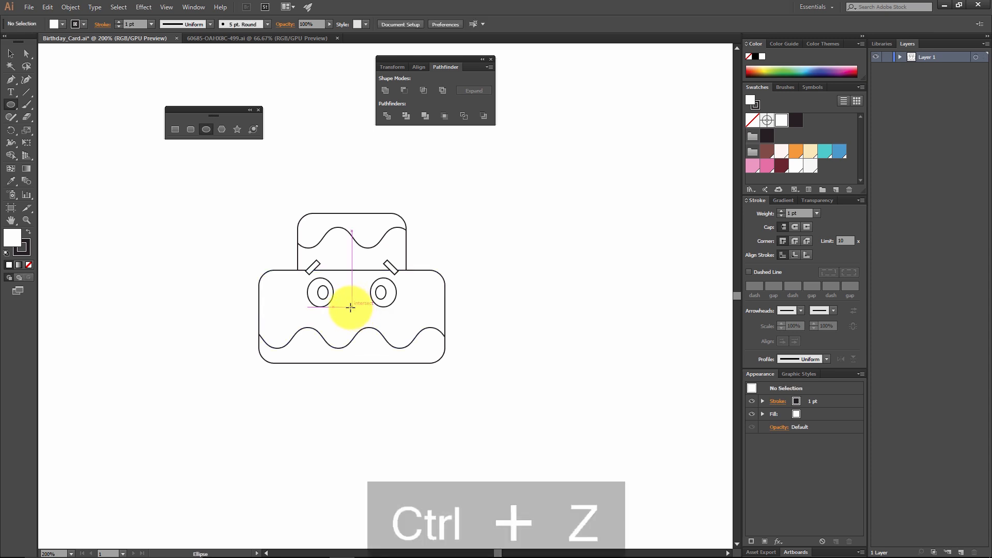
left_click(350, 307)
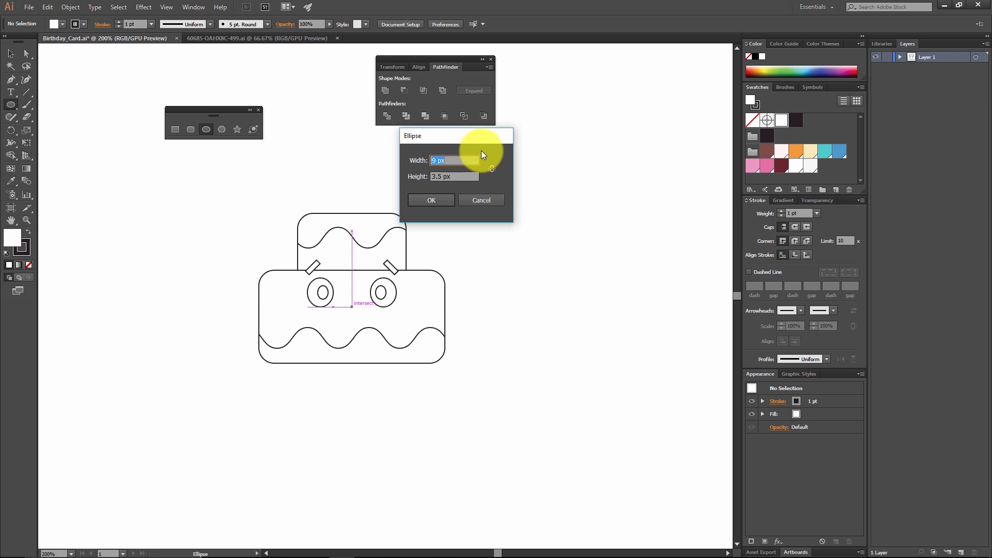
type("20")
key("Tab")
type("20")
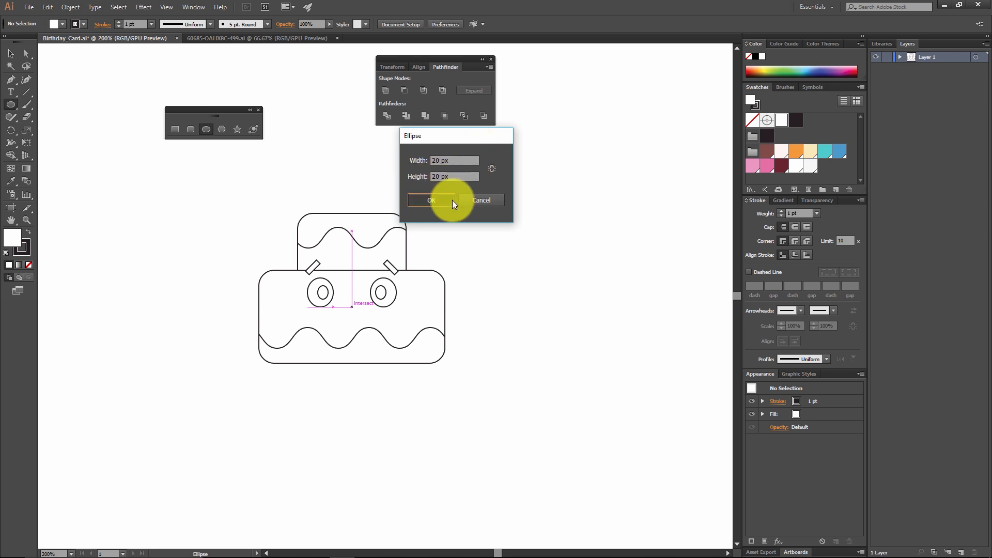
left_click(451, 200)
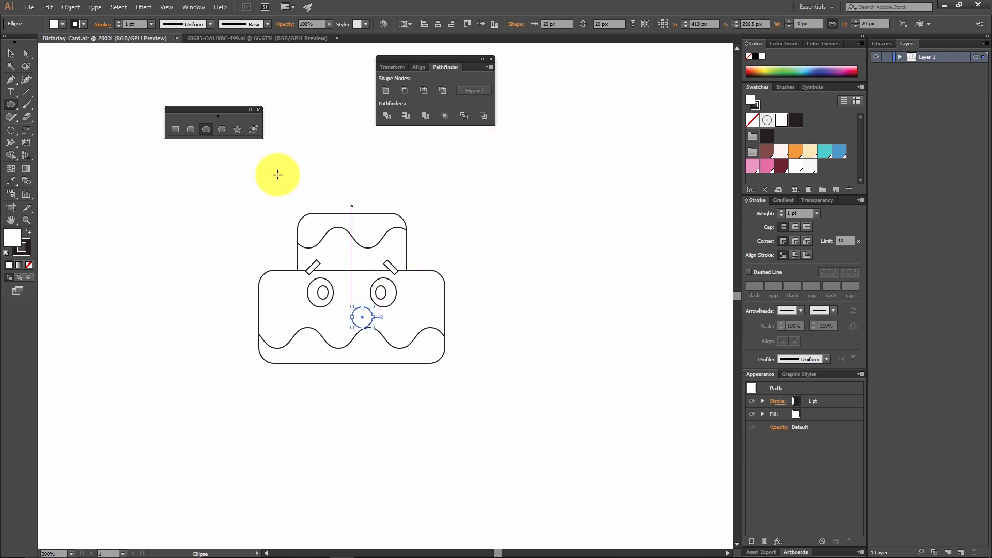
left_click(10, 54)
left_click(487, 305)
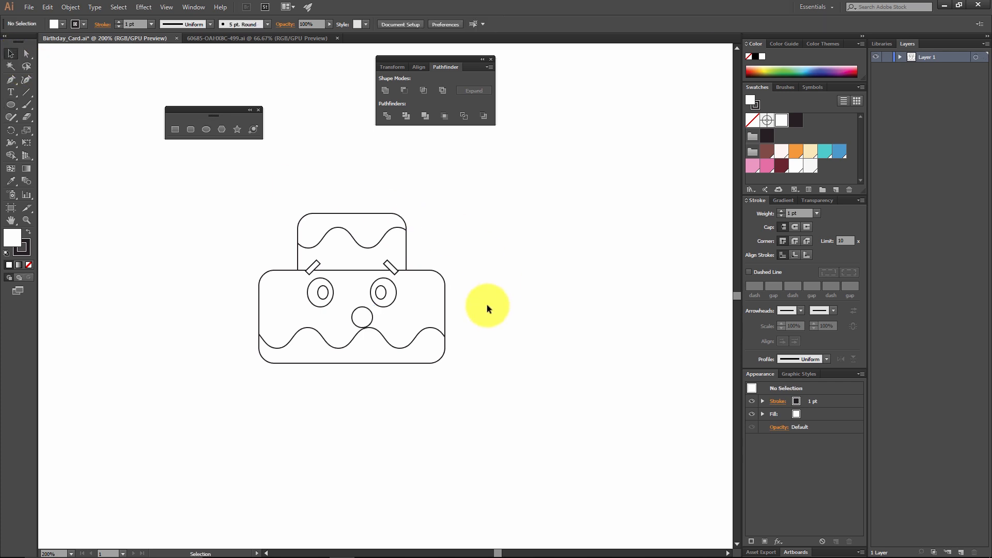
Step: Centre the nose circle horizontally on the cake and move it slightly upward between the eyes
left_click(362, 316)
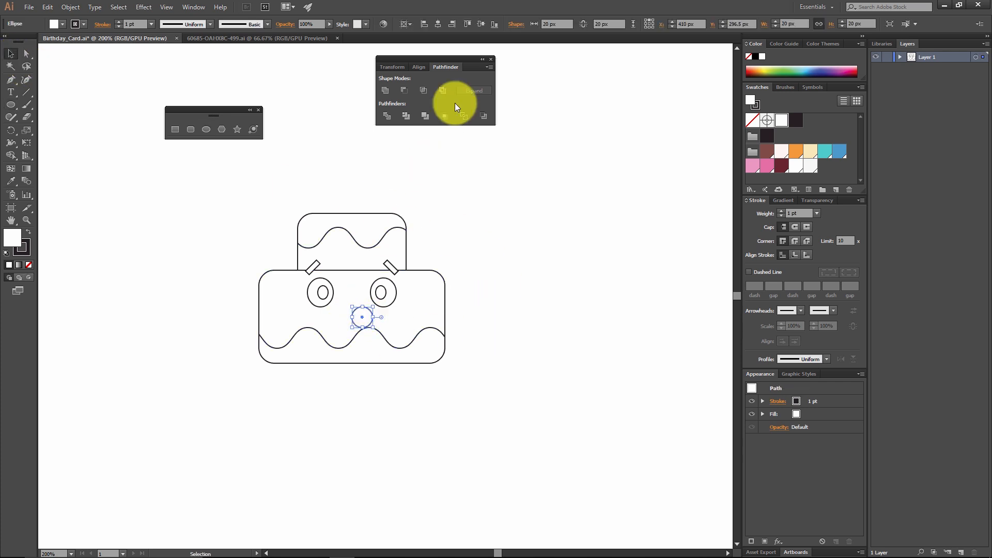
left_click(434, 24)
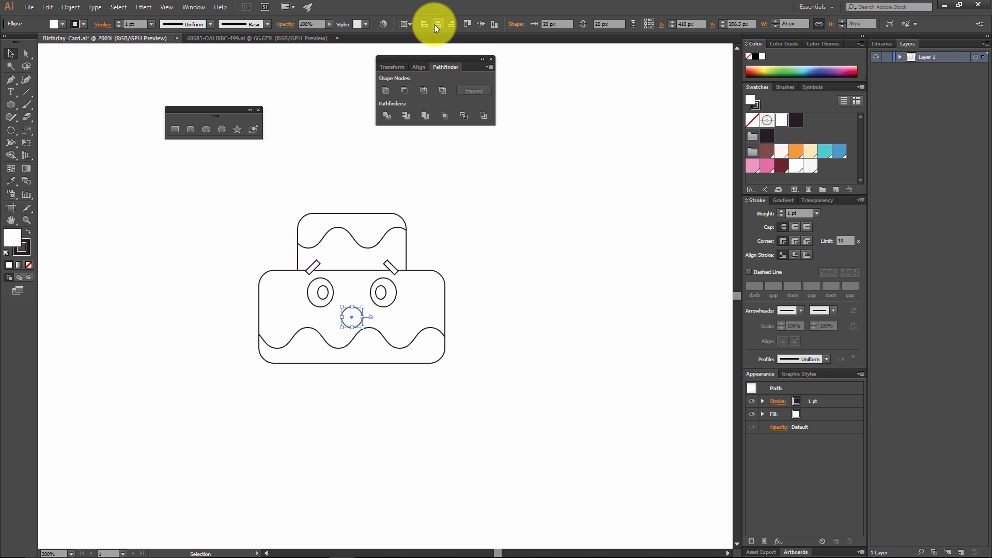
left_click(521, 215)
left_click_drag(361, 316, 361, 309)
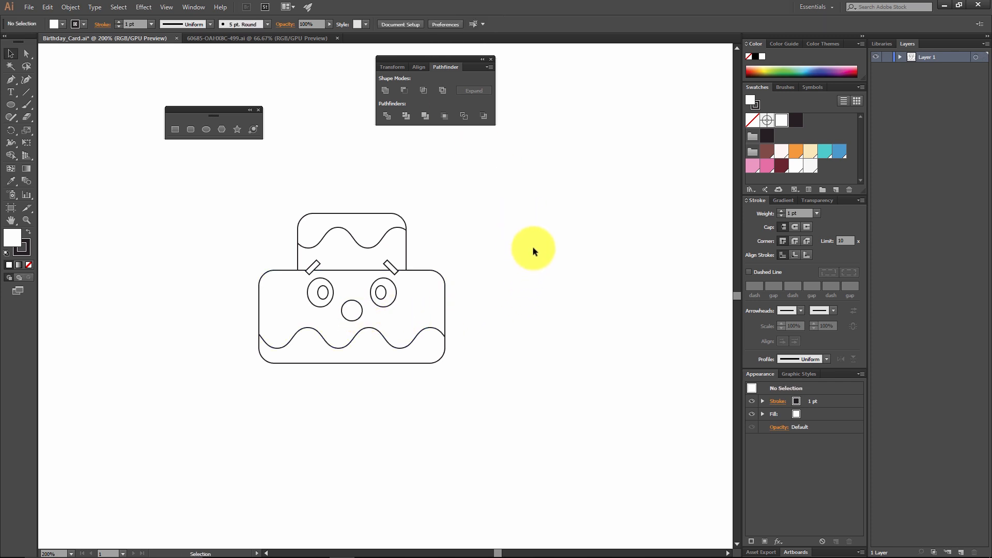
Step: Draw a 10 by 10 px circle at the lower edge of the nose circle
left_click(206, 130)
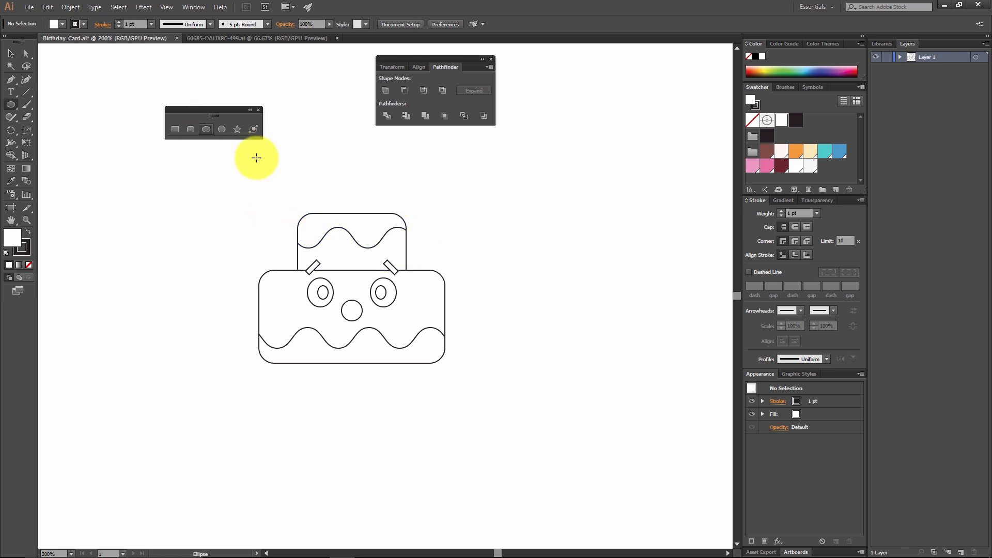
left_click(353, 311)
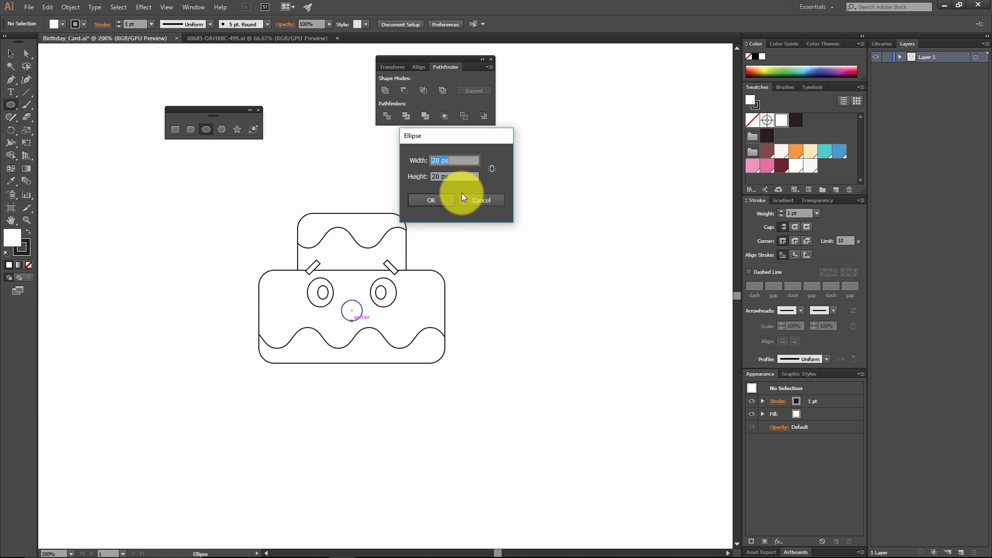
type("10")
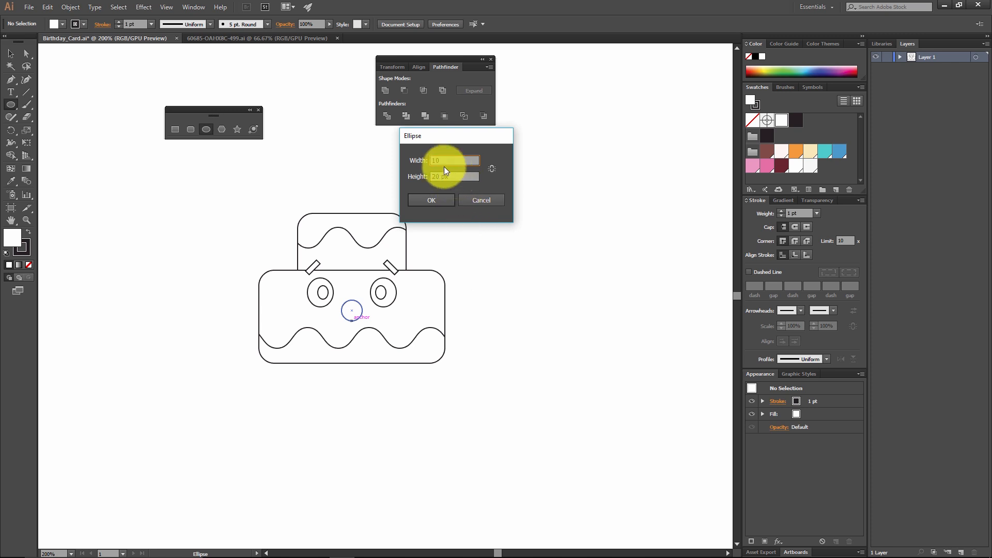
key("Tab")
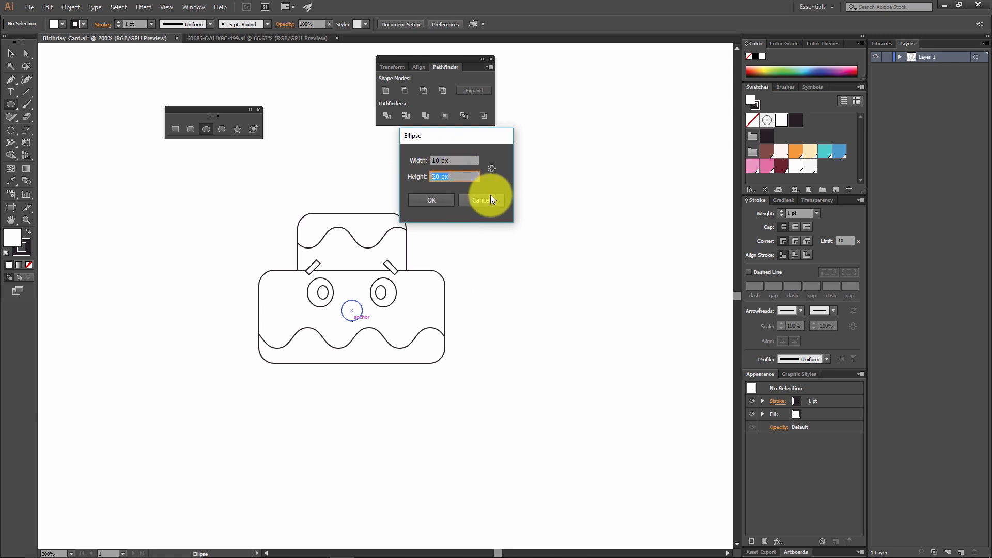
type("10")
left_click(441, 198)
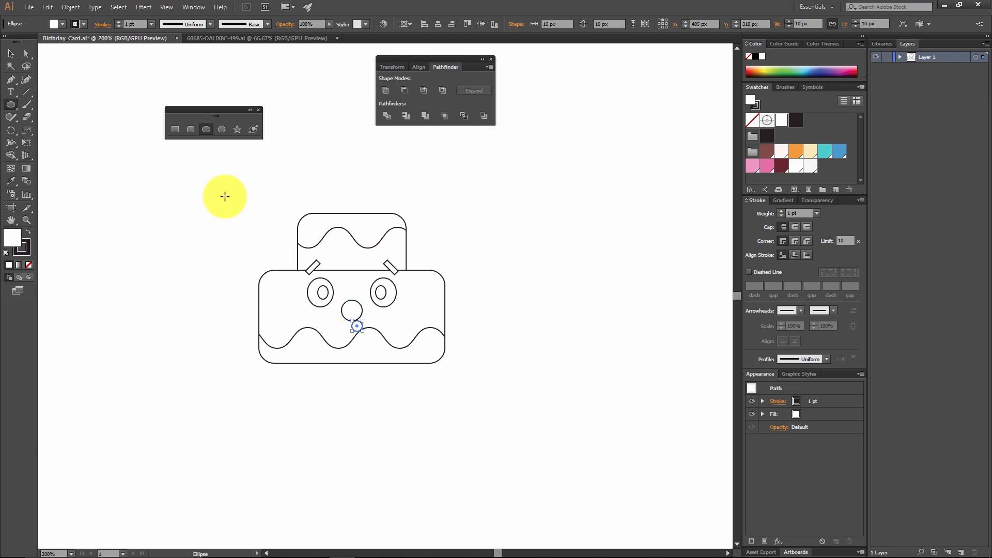
left_click(10, 54)
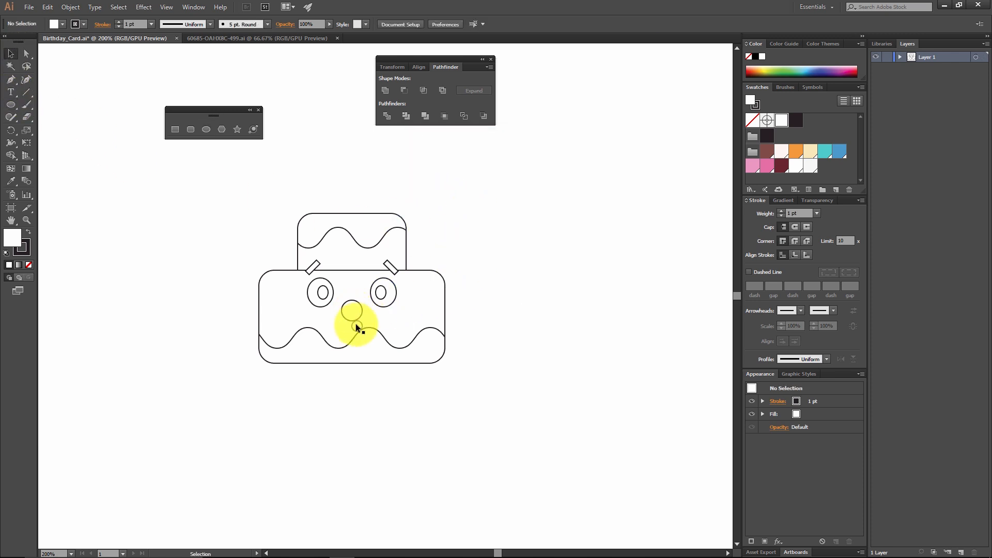
Step: Centre the small circle horizontally under the nose and move it up to overlap the nose's lower part
left_click_drag(357, 327, 358, 329)
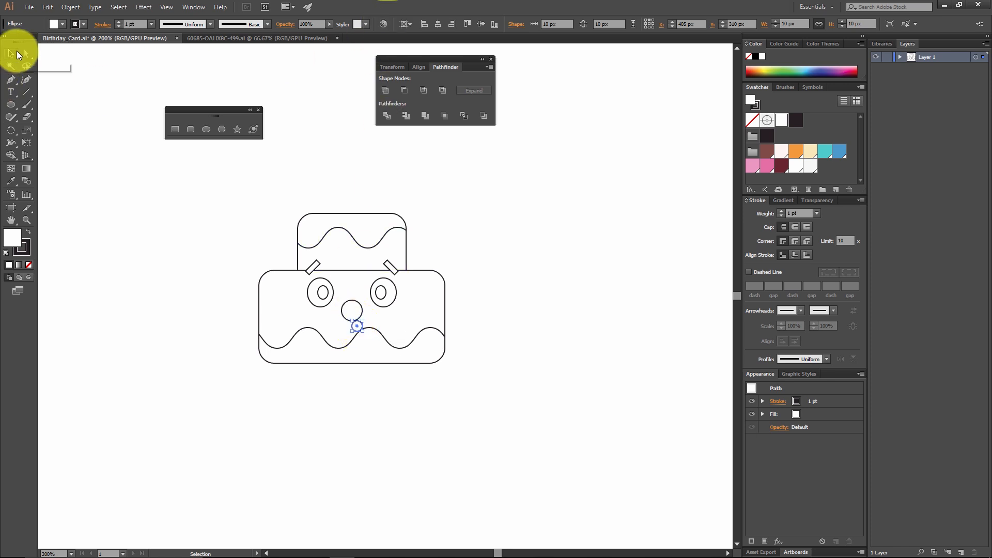
left_click(436, 25)
left_click(578, 249)
left_click_drag(358, 329, 361, 319)
left_click(380, 316)
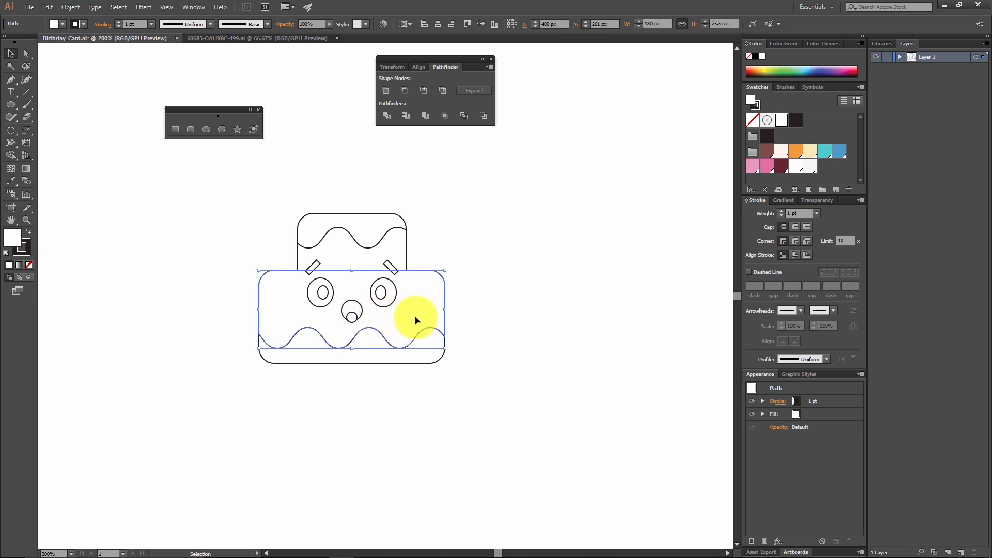
left_click(485, 310)
left_click(352, 315)
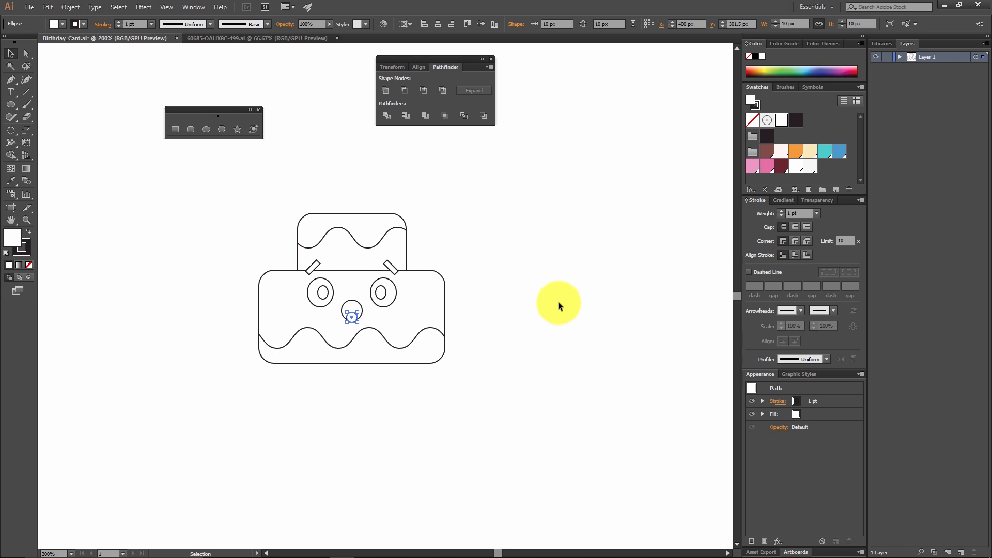
Step: Enlarge the small circle overlapping the nose to 15 px in width and height, and deselect it
left_click_drag(358, 315, 505, 262)
key("ctrl+z")
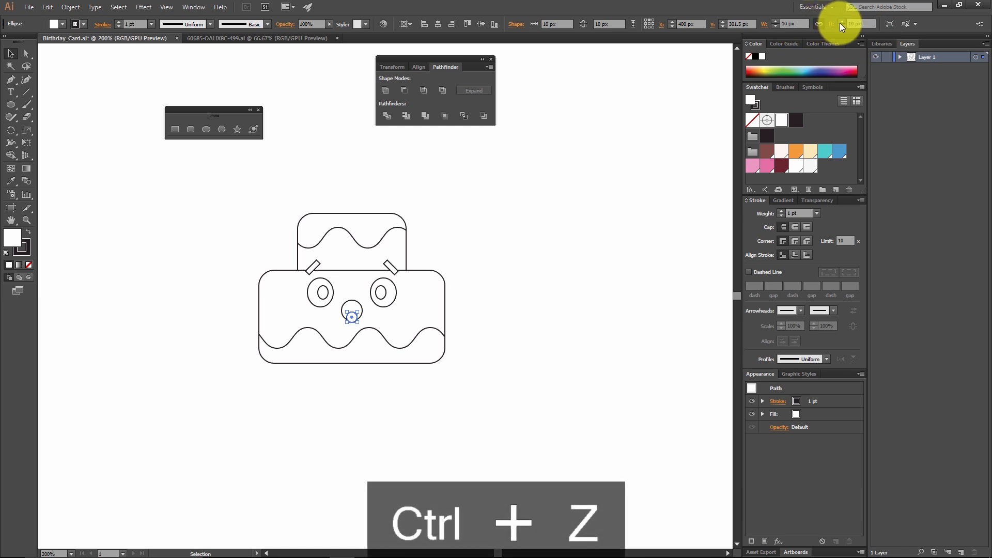
left_click(794, 25)
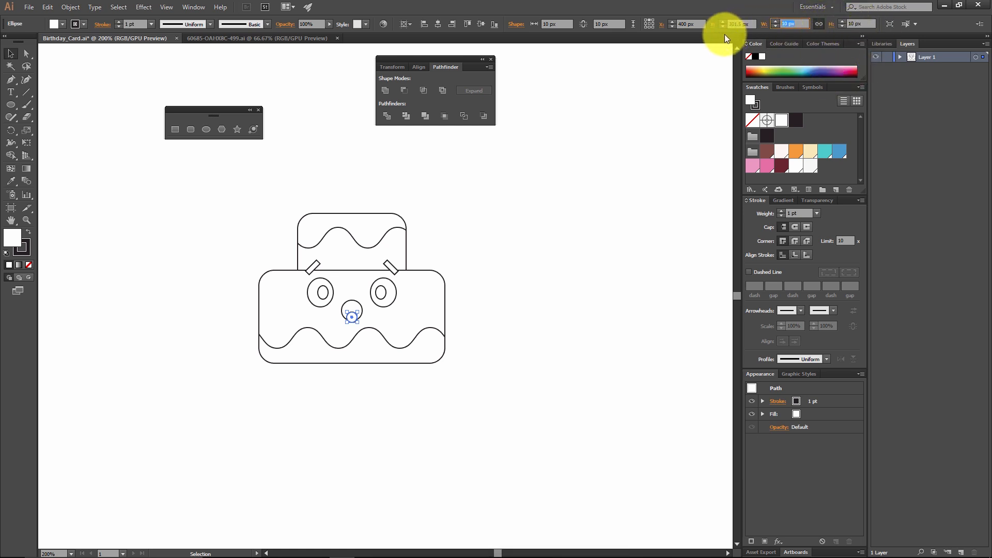
type("15")
key("Return")
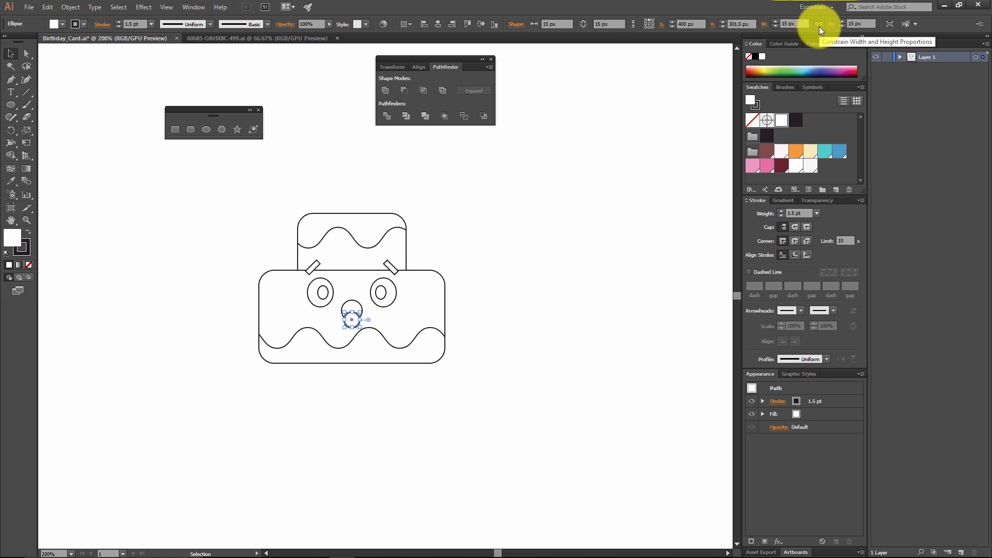
left_click(523, 275)
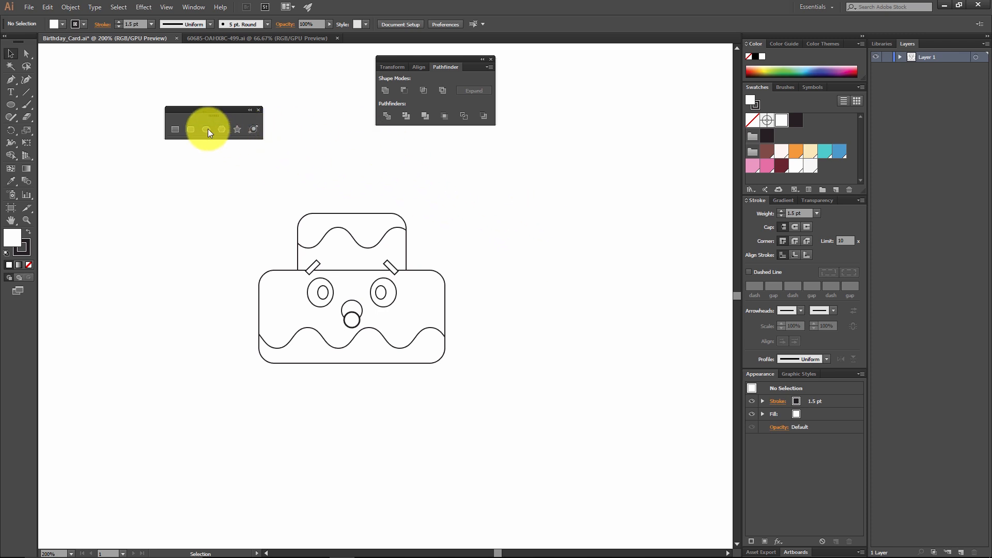
Step: Draw a 15 by 35 px upright rectangle standing on the upper cake tier as a candle
left_click(174, 129)
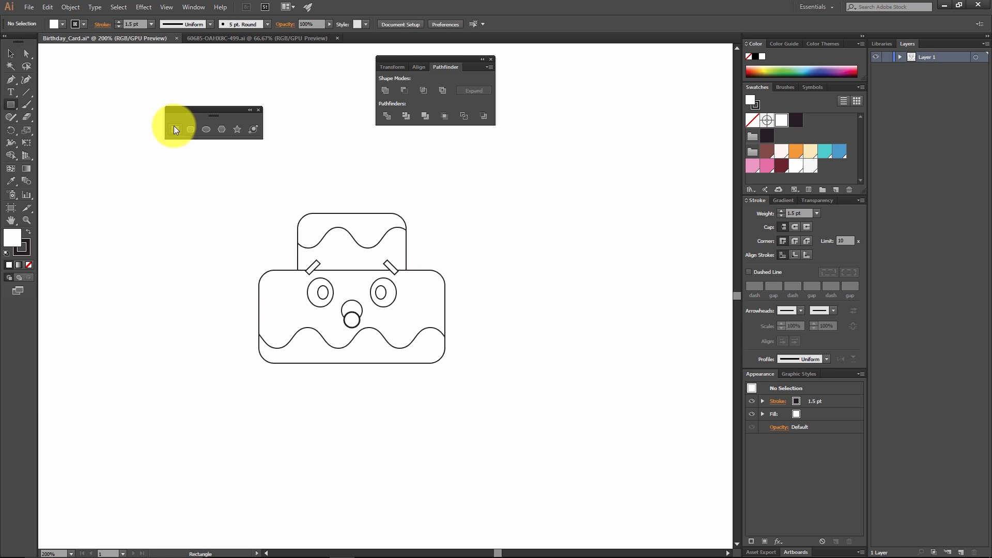
left_click(324, 177)
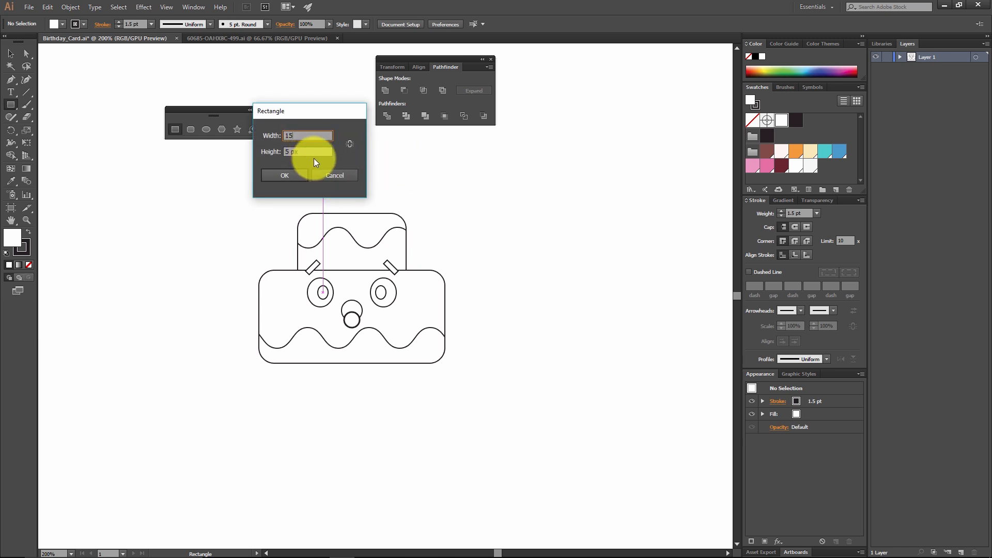
key("Tab")
type("356")
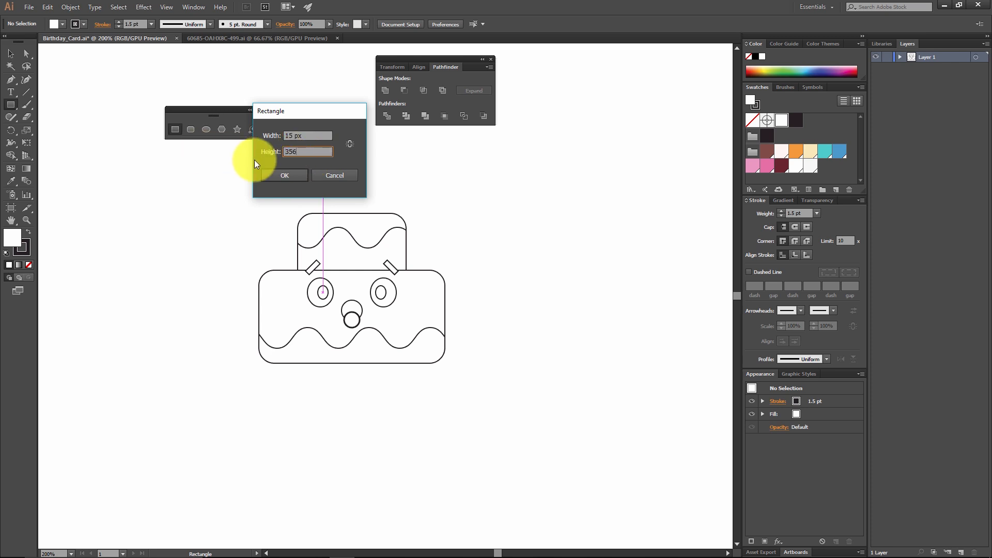
left_click(281, 175)
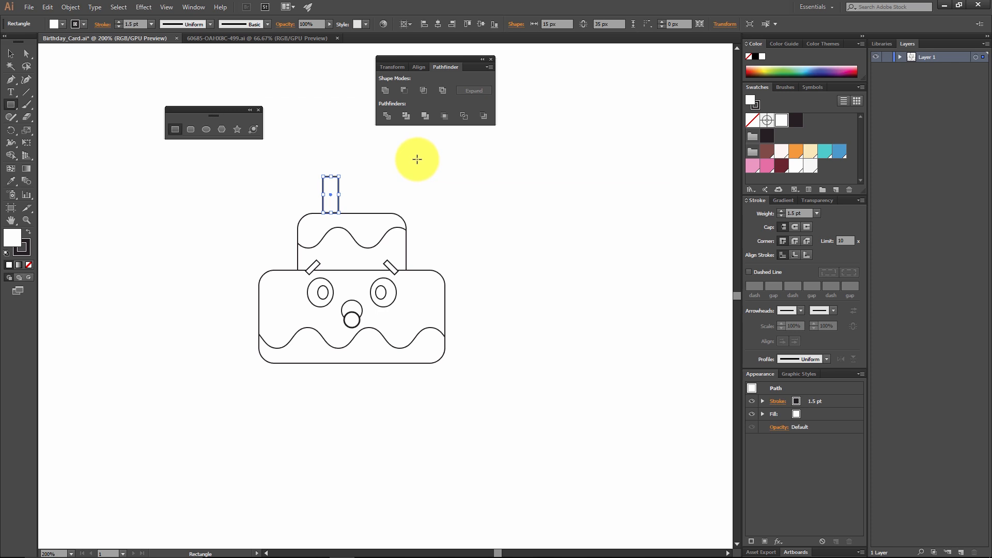
Step: Draw a 35 by 5 px horizontal rectangle beside the candle for a stripe
left_click(350, 178)
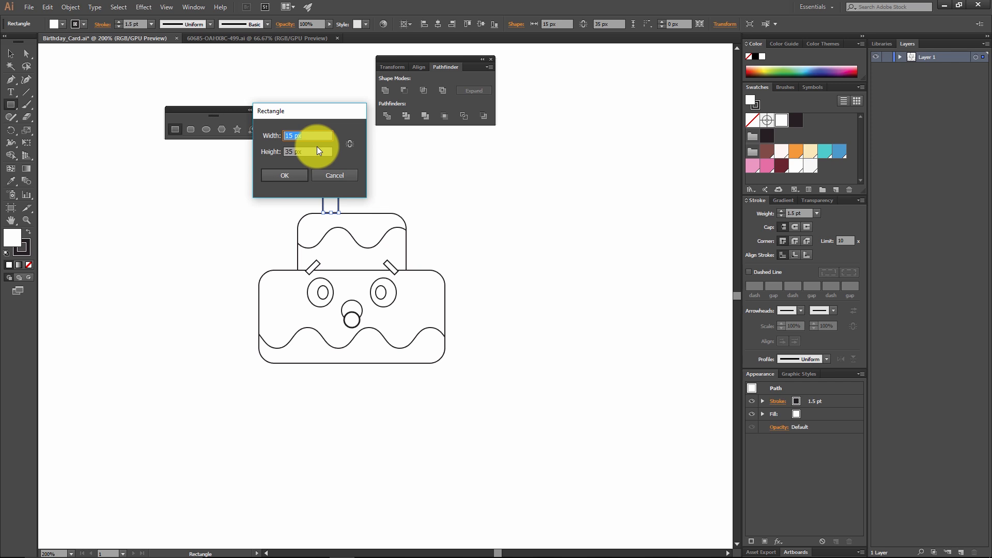
key("Tab")
type("5")
left_click(284, 175)
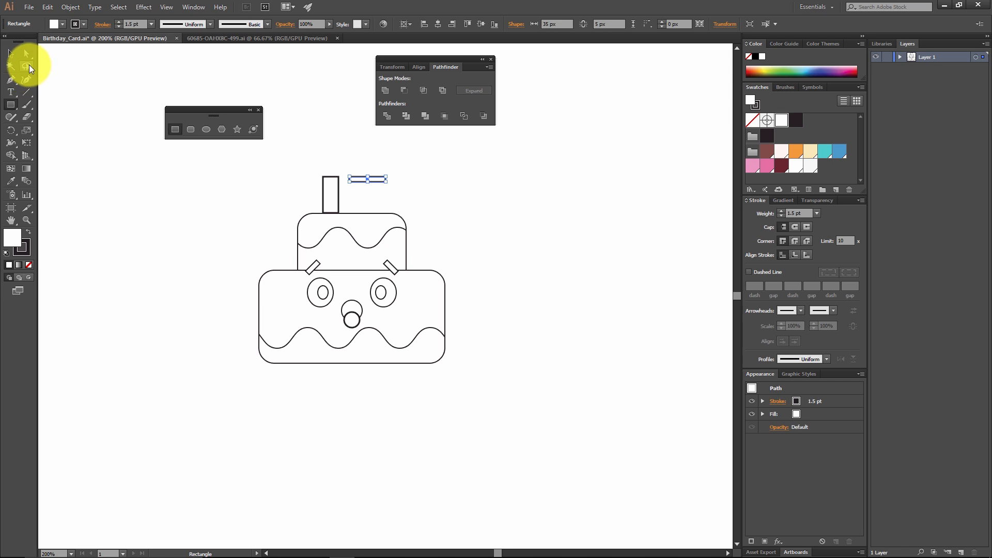
left_click(18, 53)
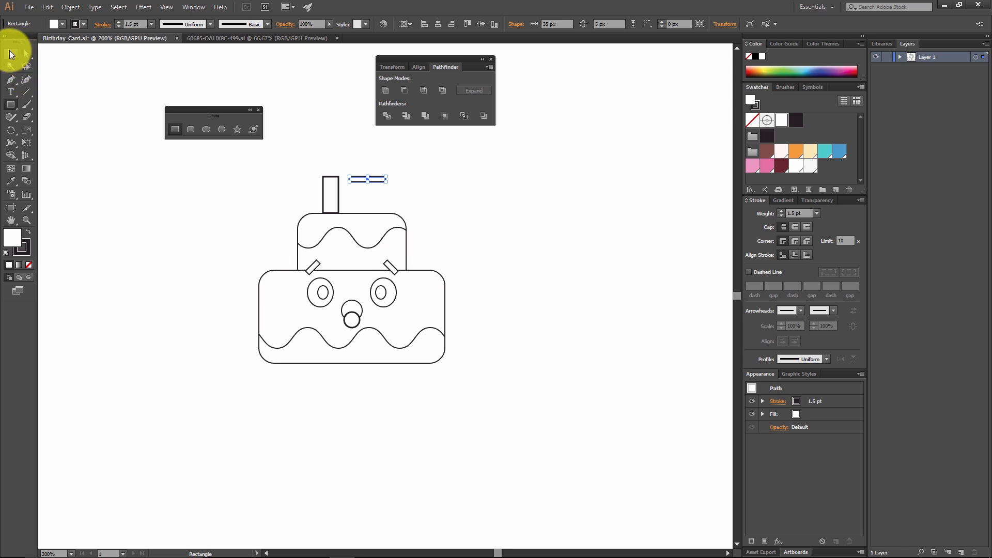
left_click(353, 147)
Step: Rotate the thin stripe rectangle by 45° and place it diagonally across the upper part of the candle
mouse_move(369, 185)
left_mouse_down()
mouse_move(355, 186)
mouse_move(368, 166)
left_mouse_up()
key("ctrl+z")
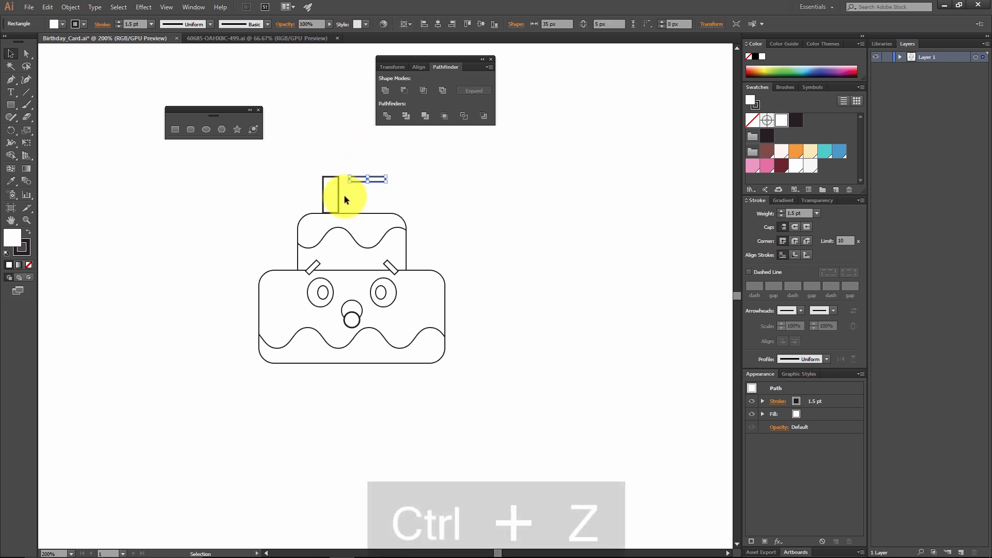
left_click(14, 132)
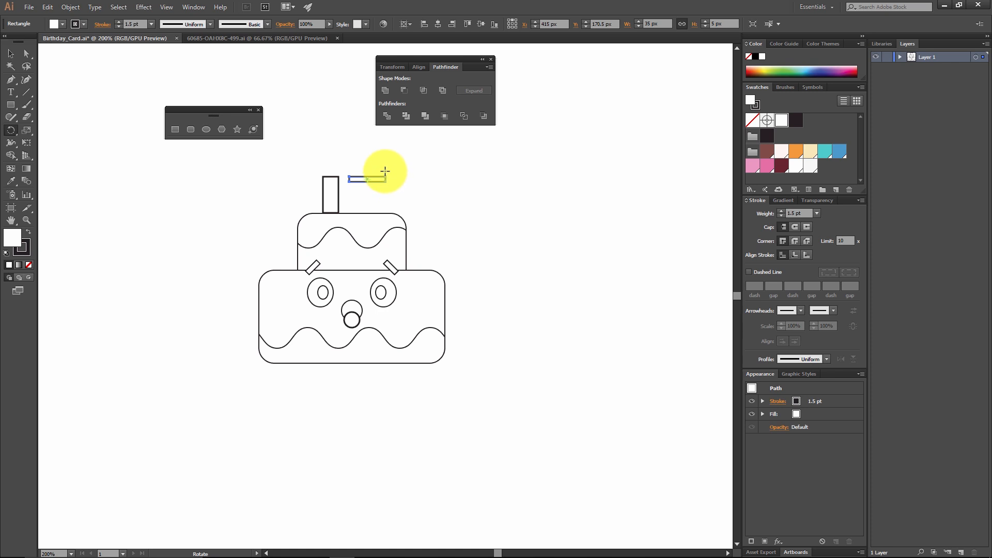
left_click_drag(385, 176, 381, 157)
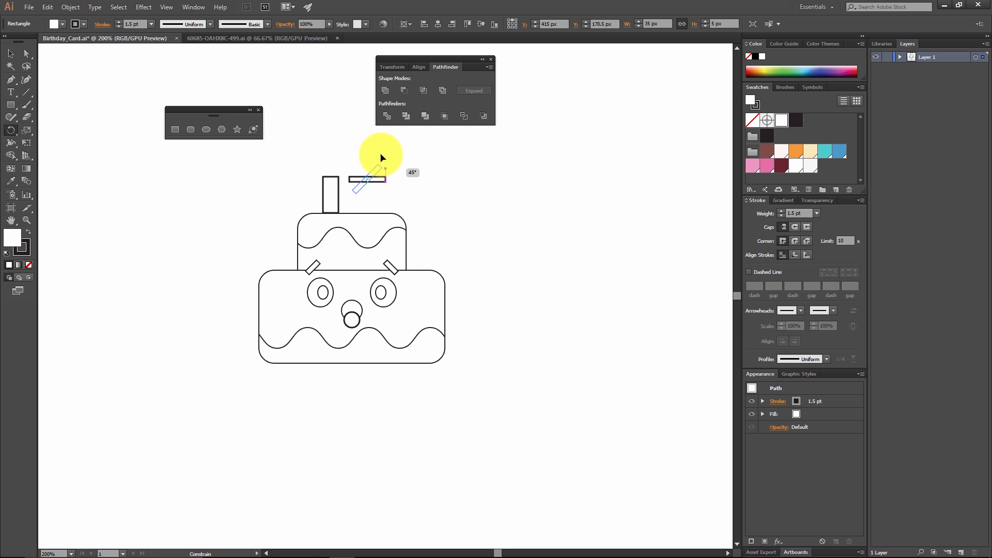
left_click_drag(381, 157, 347, 174)
left_click(10, 54)
left_click(256, 168)
left_click(387, 173)
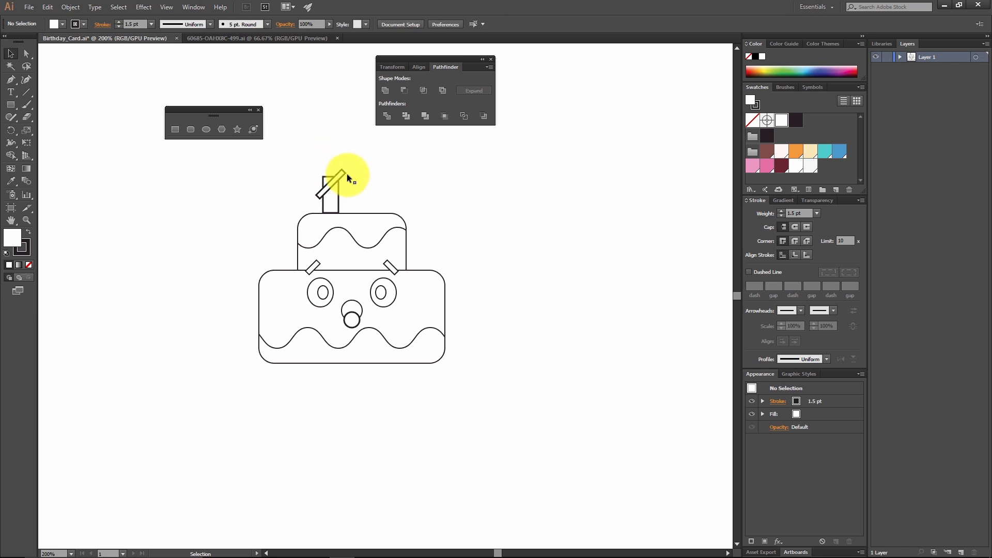
Step: Remove the stroke from the diagonal stripe across the candle
left_click(345, 174)
left_click(419, 206)
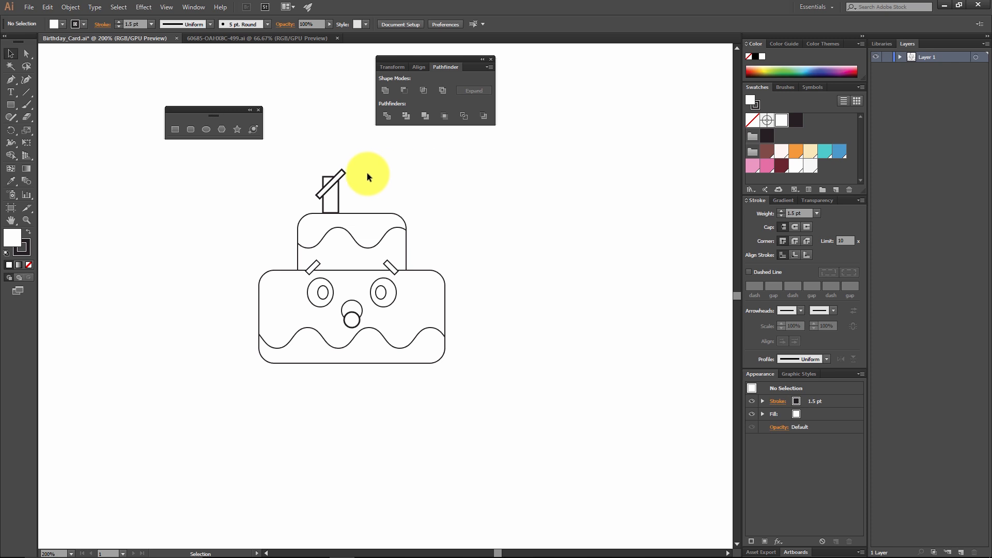
left_click(343, 175)
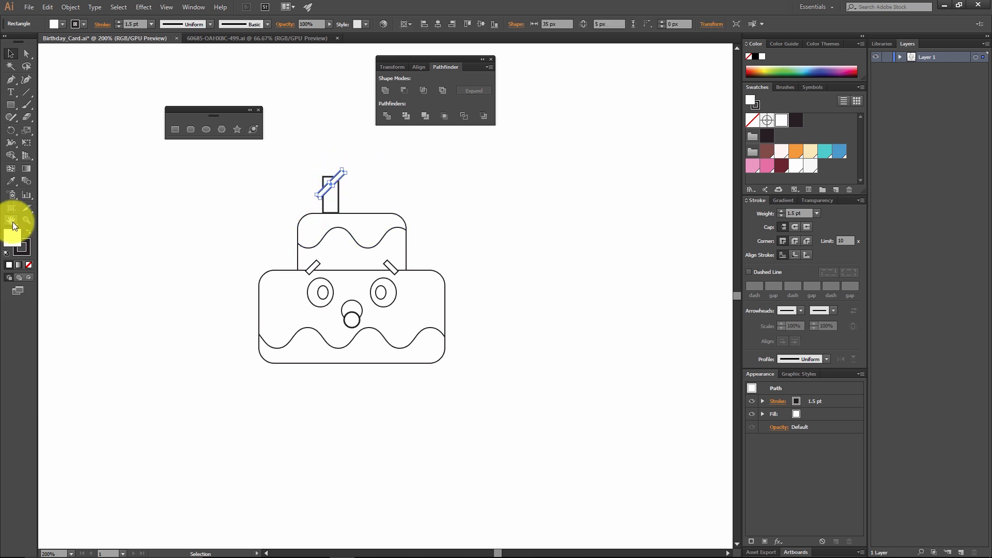
left_click(27, 246)
left_click(29, 265)
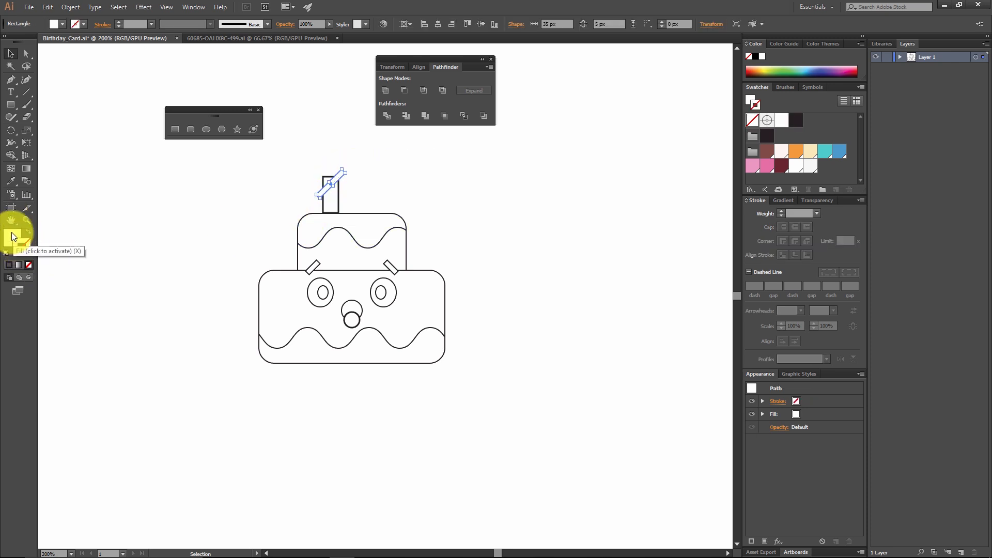
Step: Fill the diagonal stripe across the candle with the blue swatch R=65 G=152 B=206 (#4198ce)
left_click(14, 238)
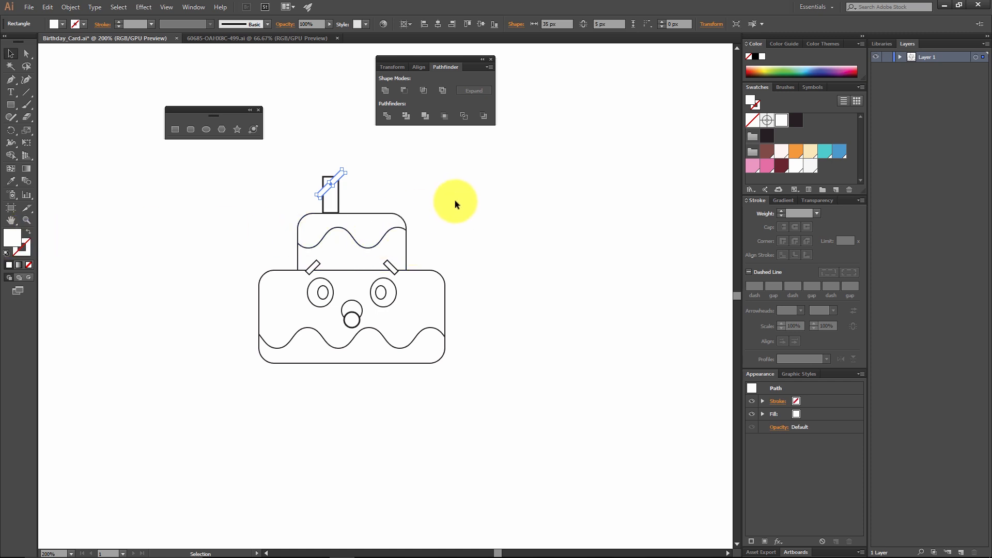
left_click(842, 153)
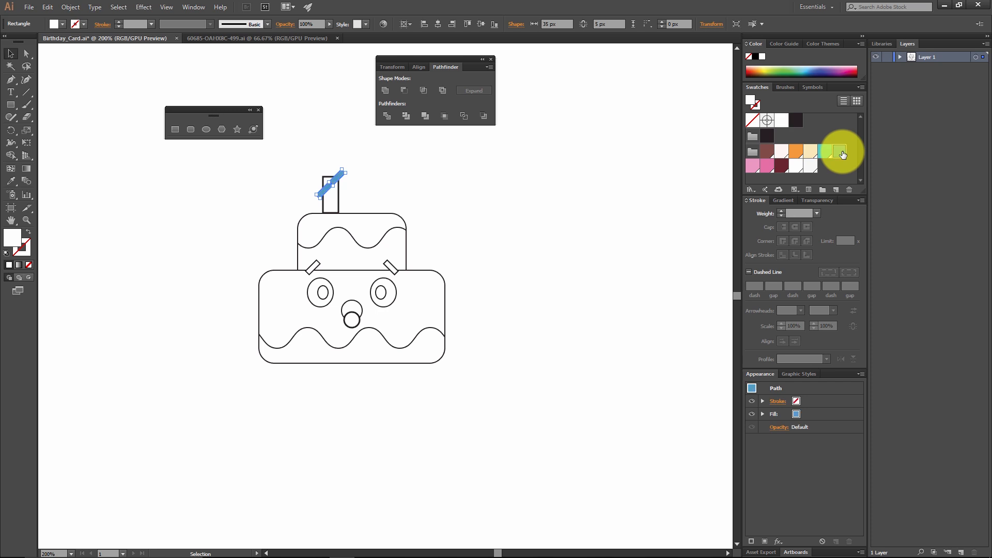
double_click(14, 242)
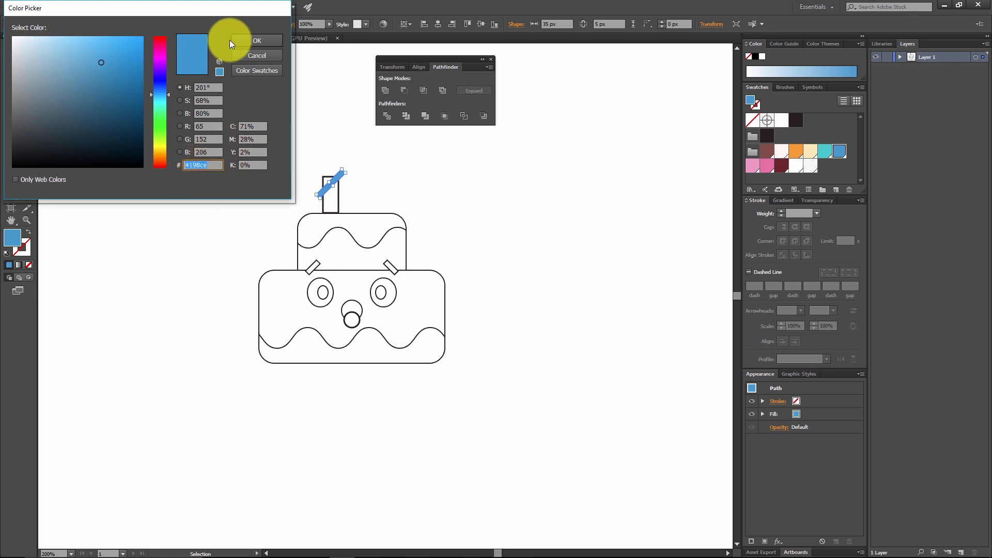
left_click(269, 40)
left_click(448, 208)
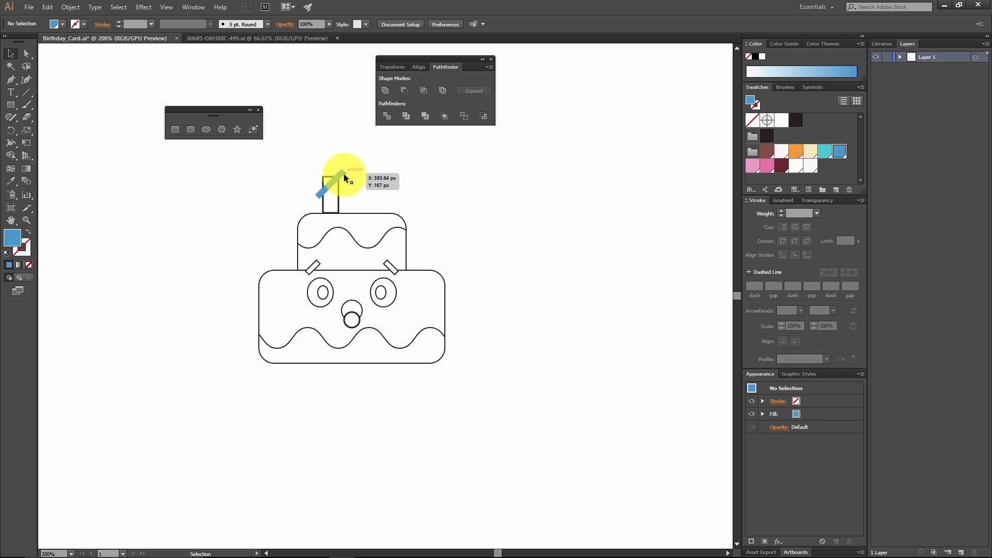
Step: Duplicate the blue stripe twice straight down at equal spacing and shift all three stripes slightly up over the candle
mouse_move(344, 176)
left_mouse_down()
mouse_move(347, 194)
mouse_move(355, 176)
mouse_move(402, 170)
mouse_move(348, 179)
mouse_move(348, 189)
left_mouse_up()
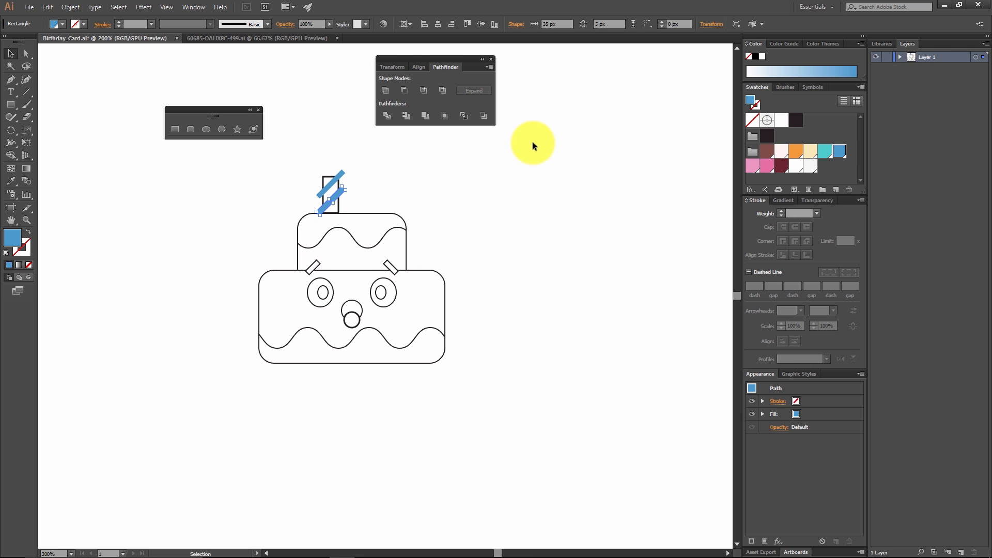
key("a")
key("ctrl+d")
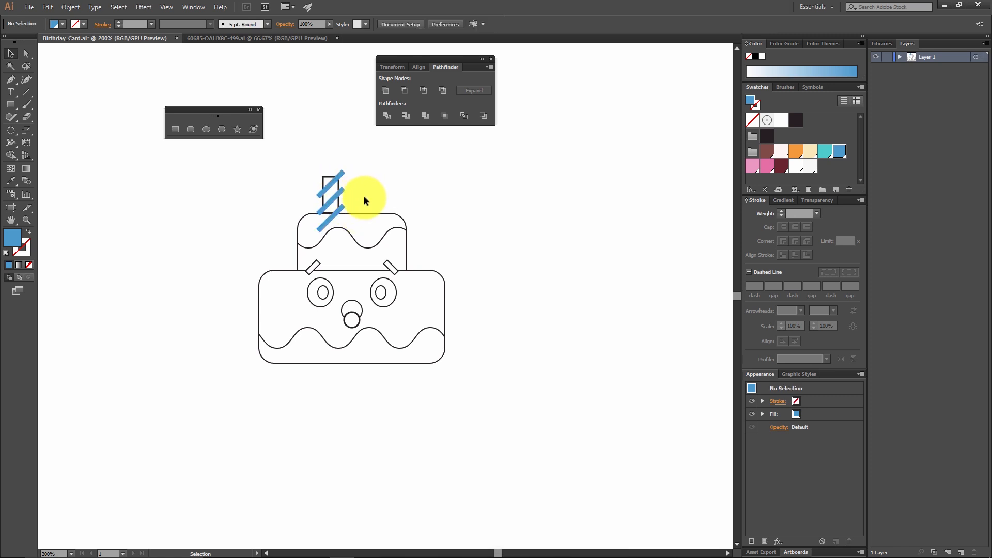
left_click(335, 204)
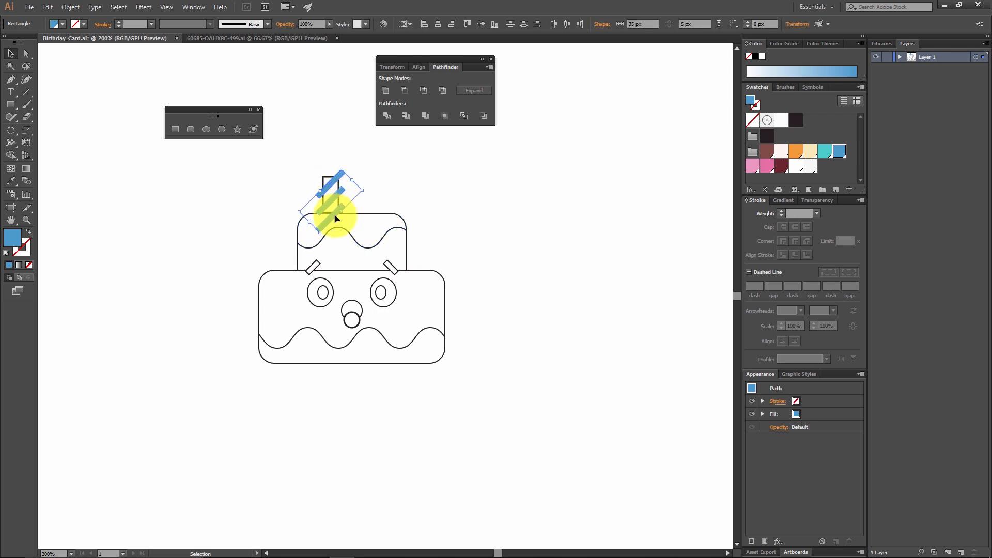
left_click_drag(334, 223, 335, 216)
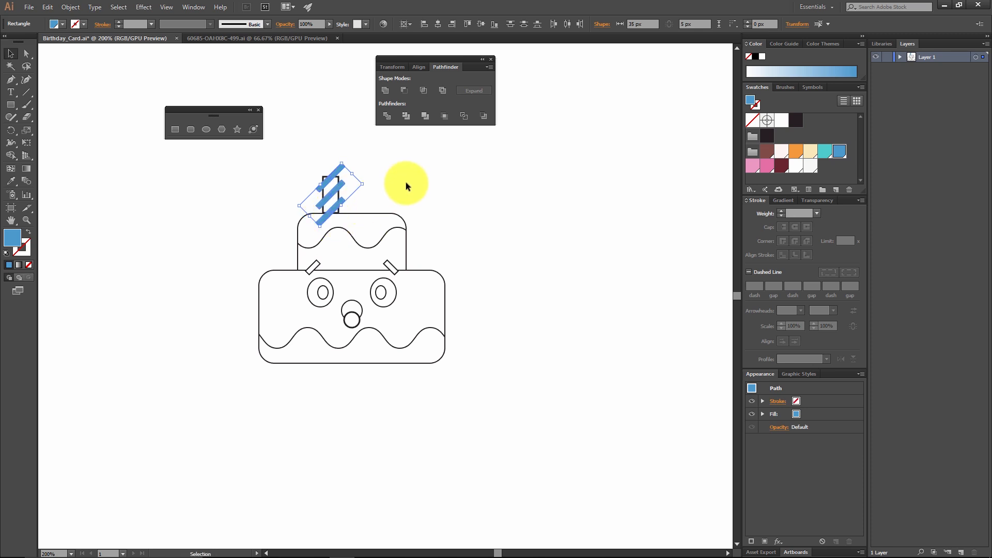
left_click(406, 182)
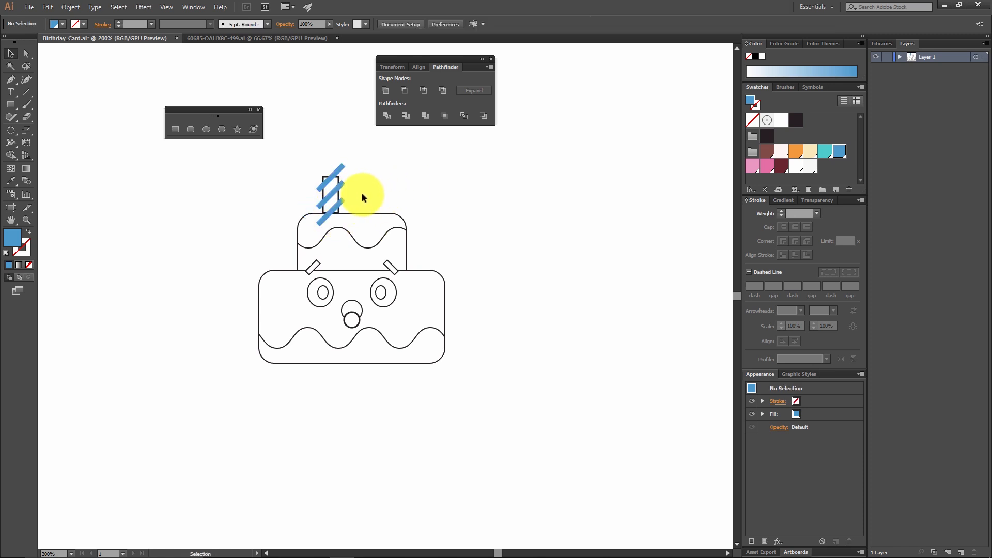
Step: Remove the stroke from the candle rectangle and fill it with the pale pink swatch #fff7f5
left_click(339, 176)
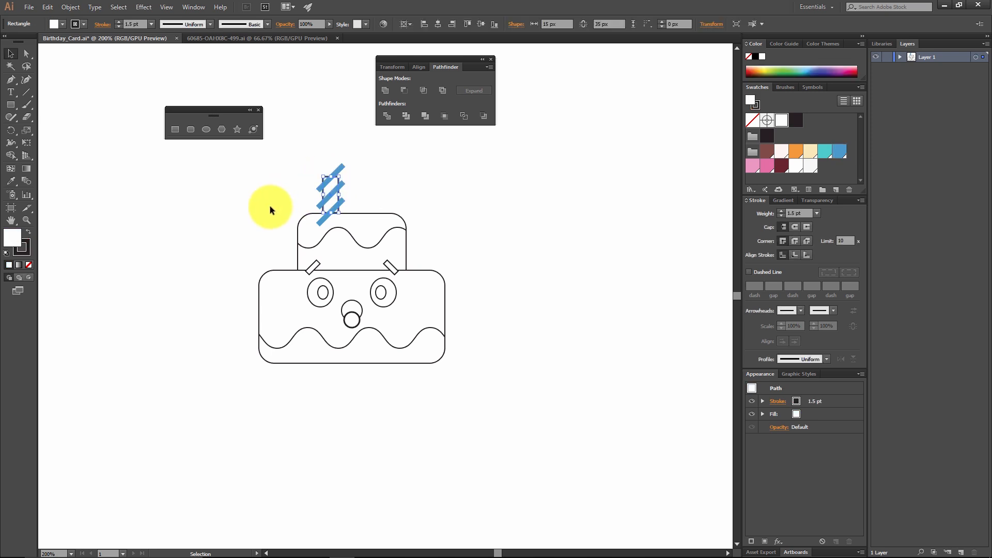
left_click(24, 254)
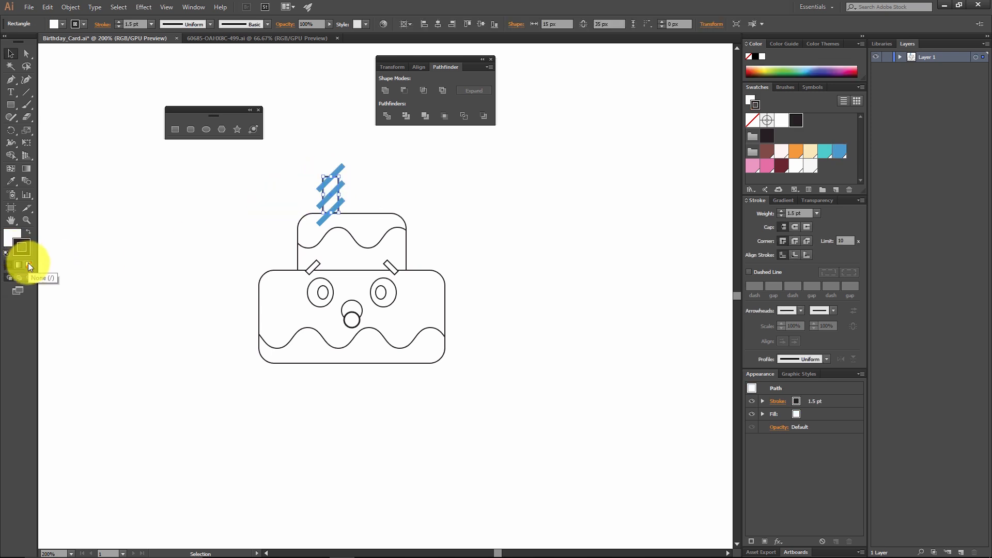
left_click(30, 266)
left_click(15, 238)
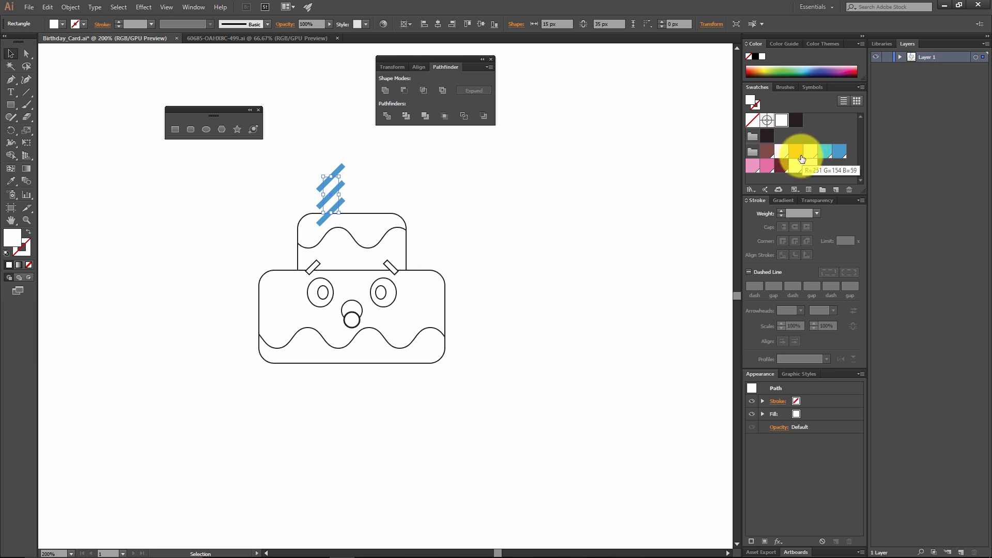
left_click(782, 151)
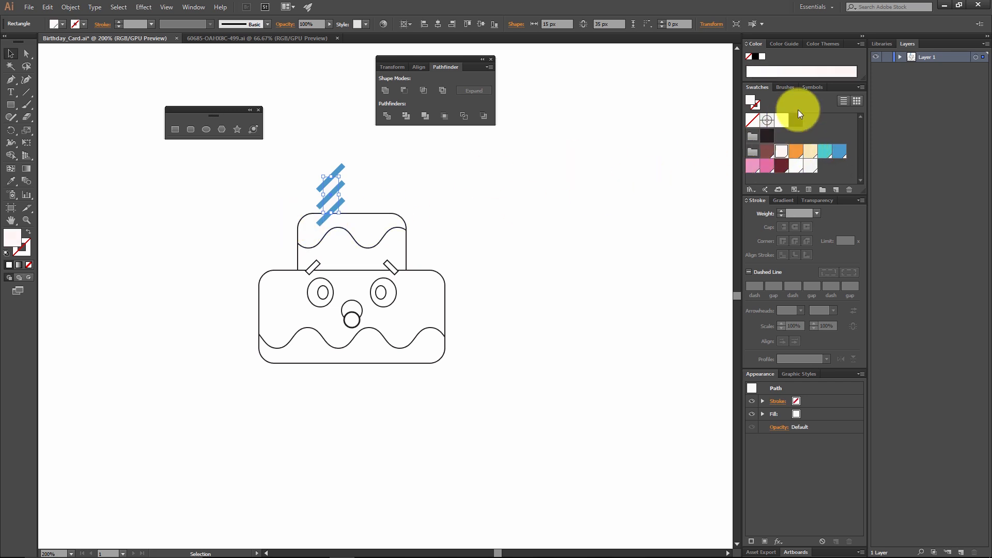
double_click(10, 246)
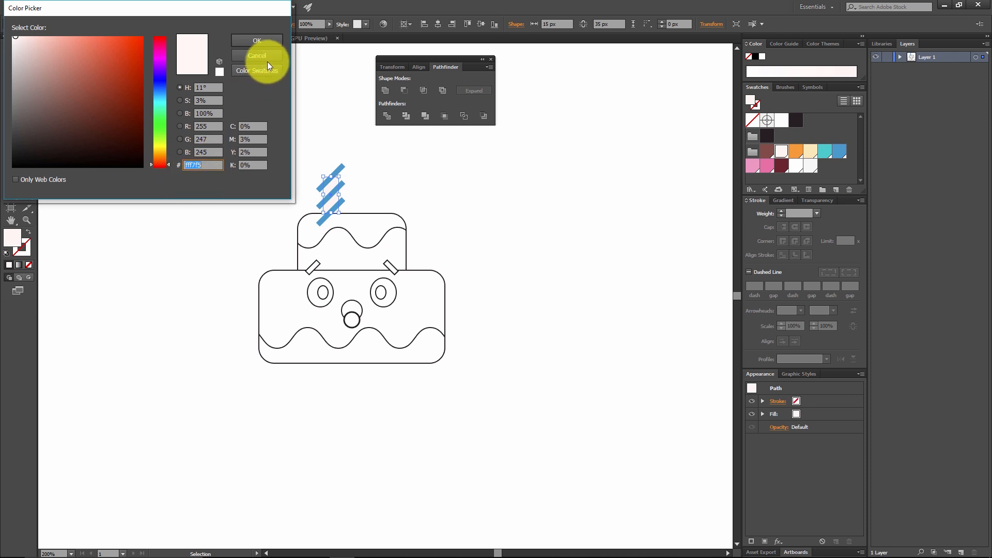
left_click(263, 40)
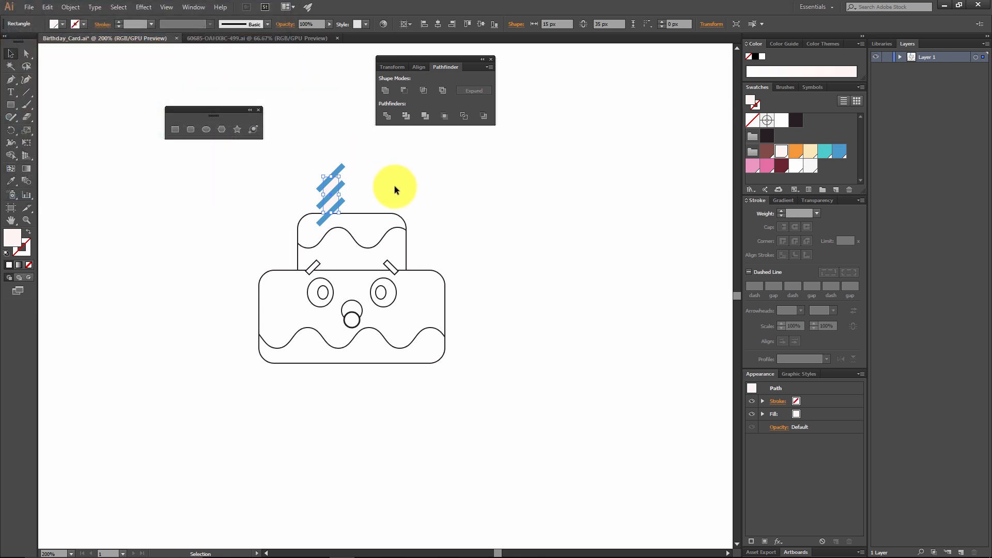
left_click(408, 217)
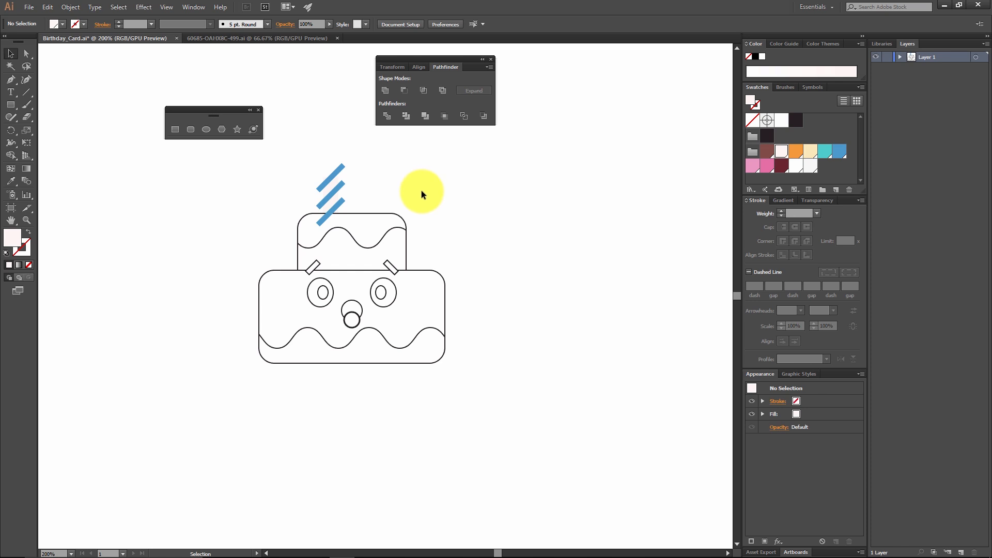
Step: Cut the three blue diagonal stripes from the candle to the clipboard
left_click(337, 206)
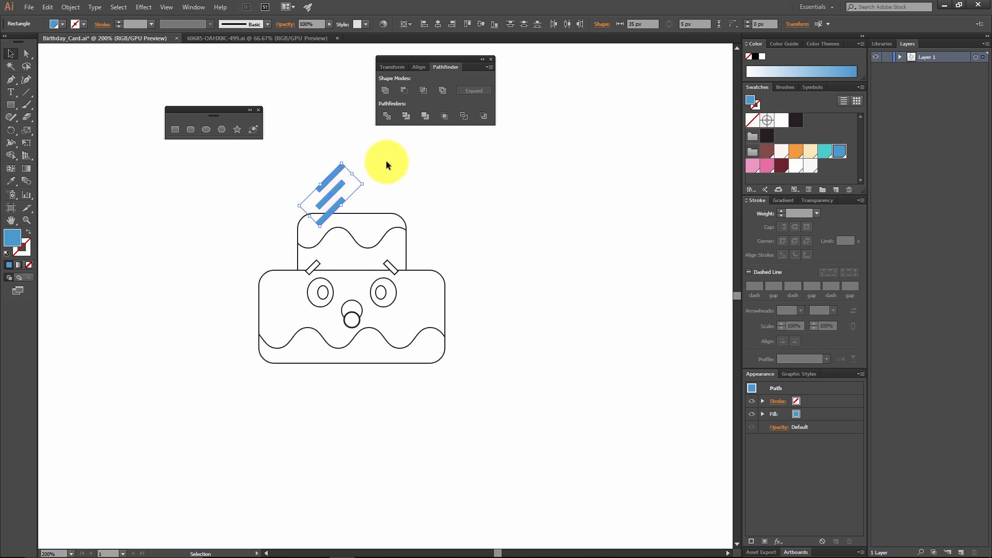
key("ctrl+x")
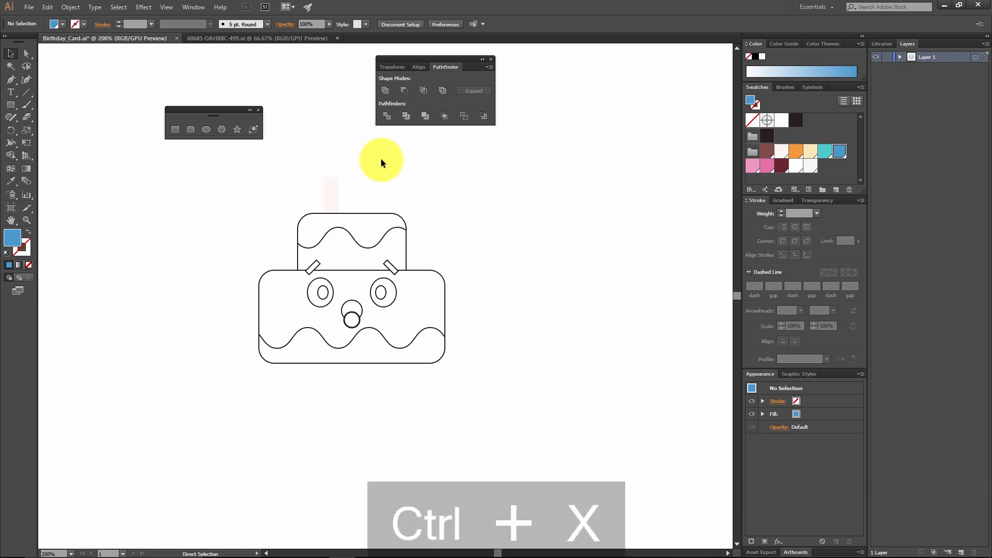
left_click(49, 6)
mouse_move(66, 6)
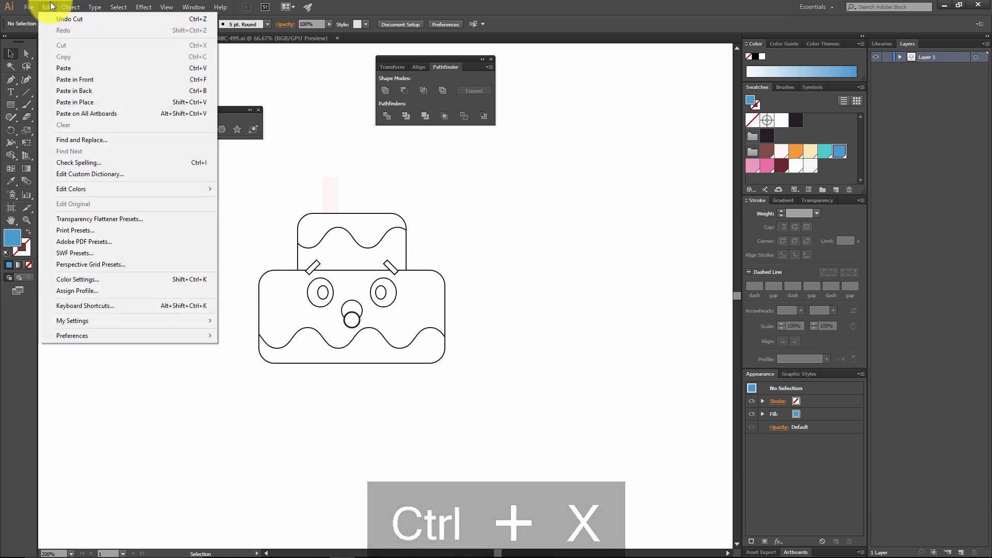
left_click(434, 193)
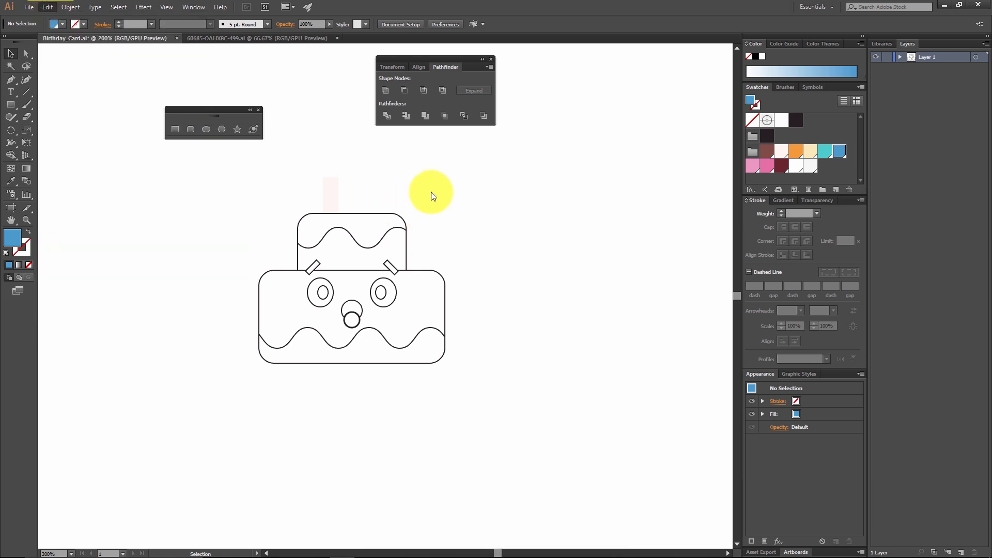
Step: Paste the cut stripes in place inside the candle rectangle using Draw Inside mode
left_click(327, 190)
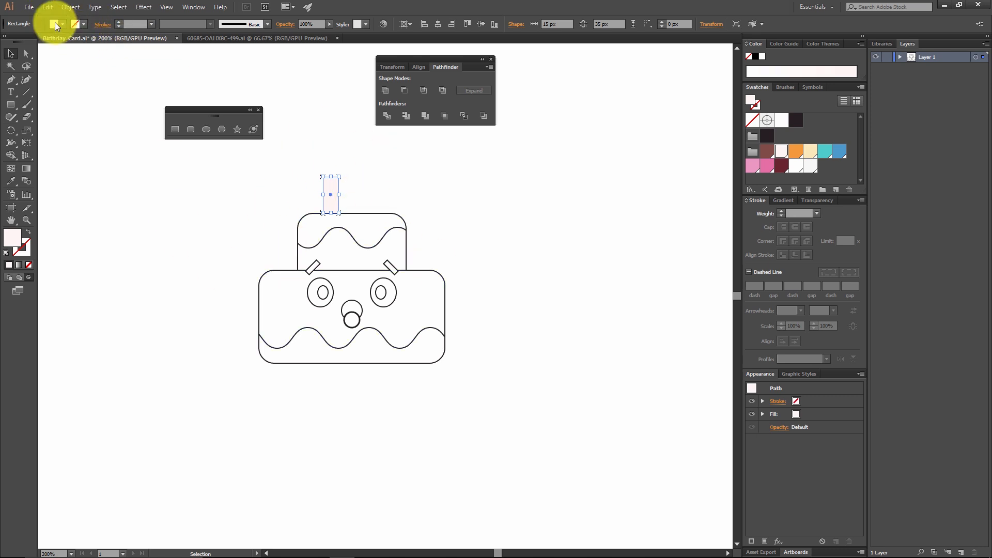
left_click(48, 7)
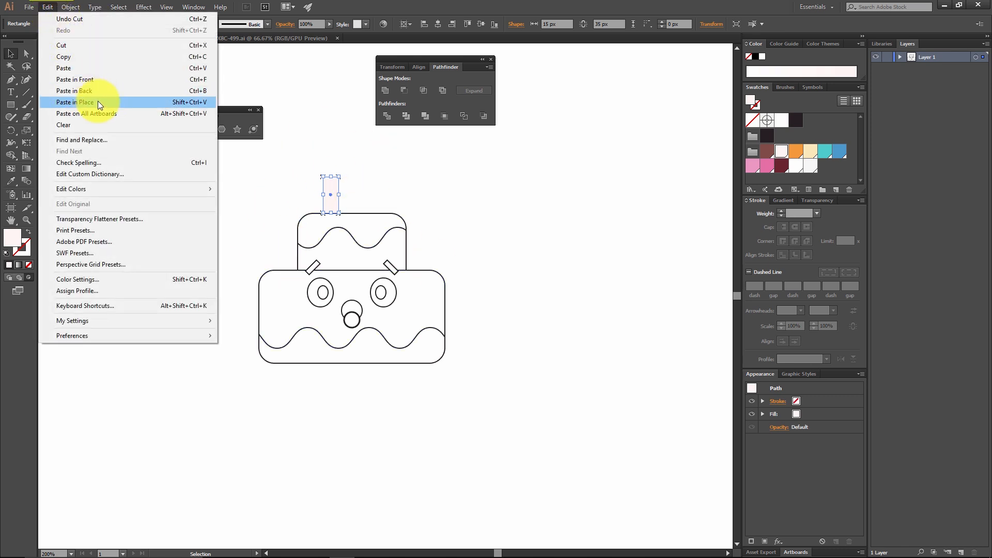
left_click(149, 101)
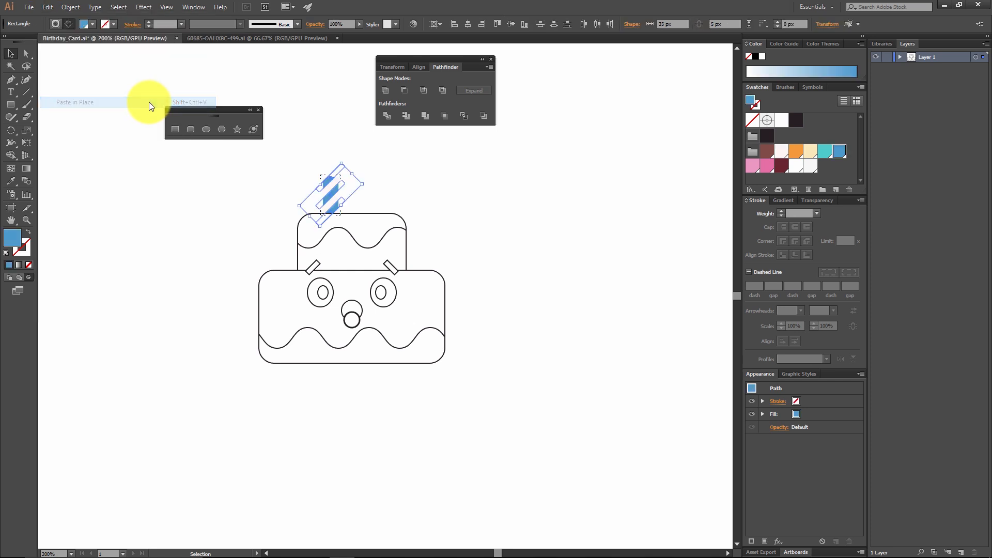
left_click(370, 169)
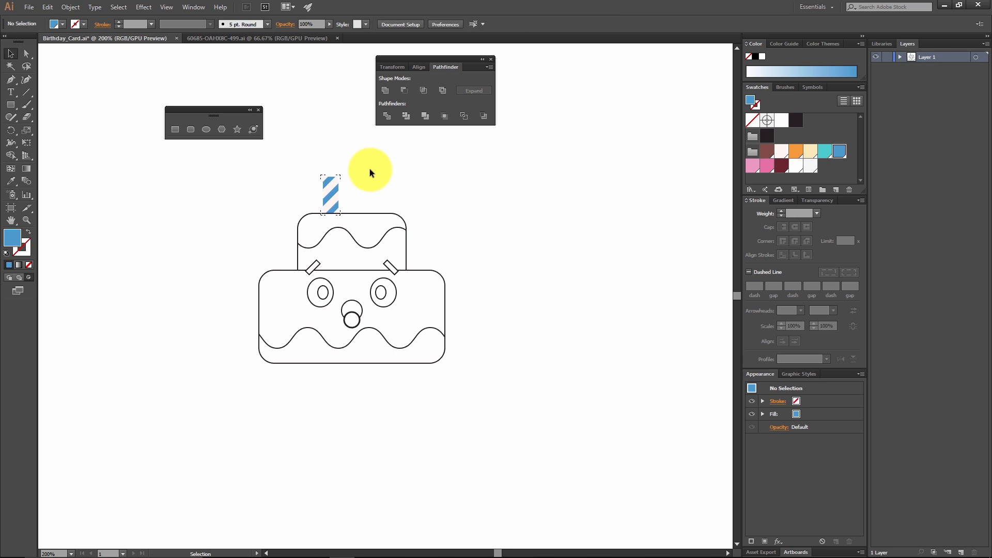
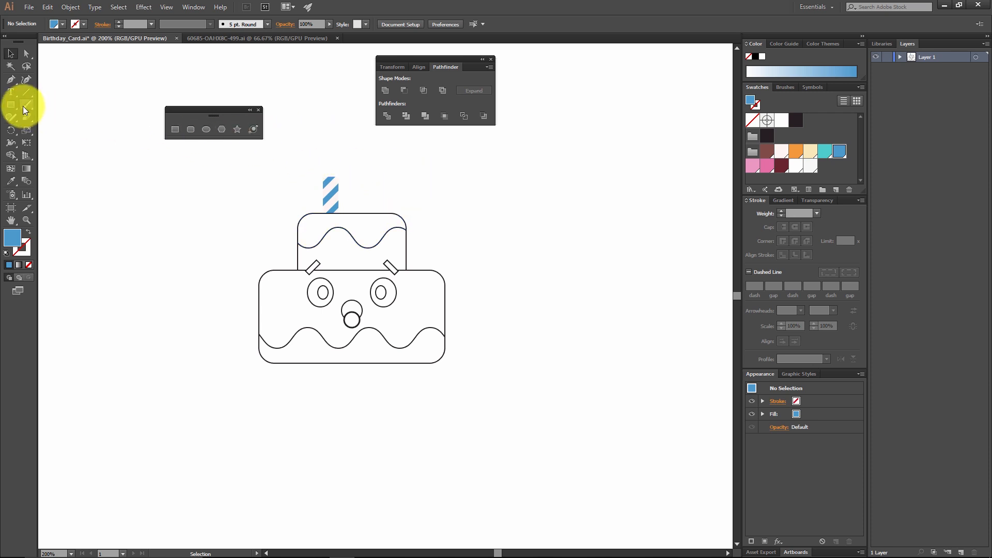
Step: Draw a pointed flame about 11 px wide and 30 px tall atop the candle with the Pen tool, filled orange #fb9a3b without stroke
left_click(10, 81)
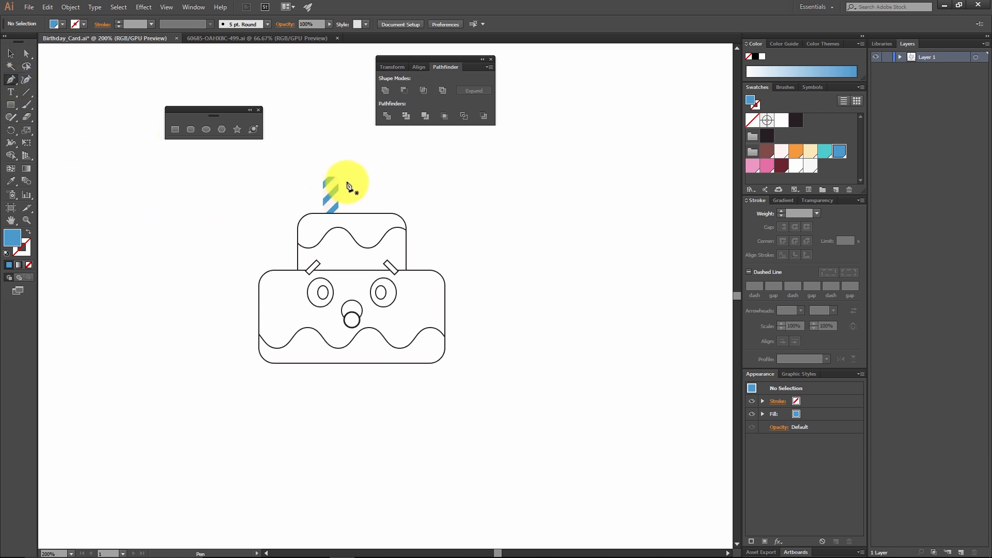
left_click(796, 151)
double_click(15, 241)
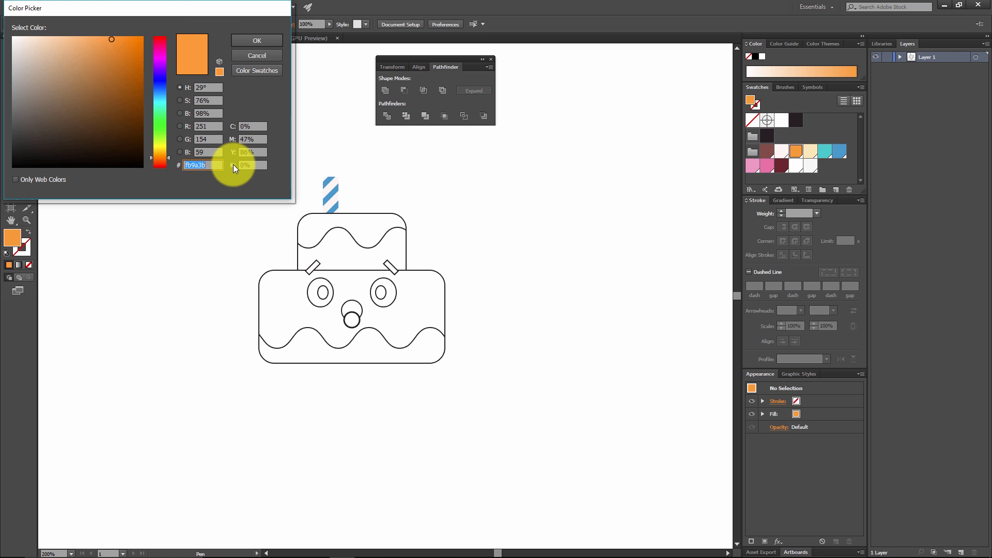
left_click(256, 39)
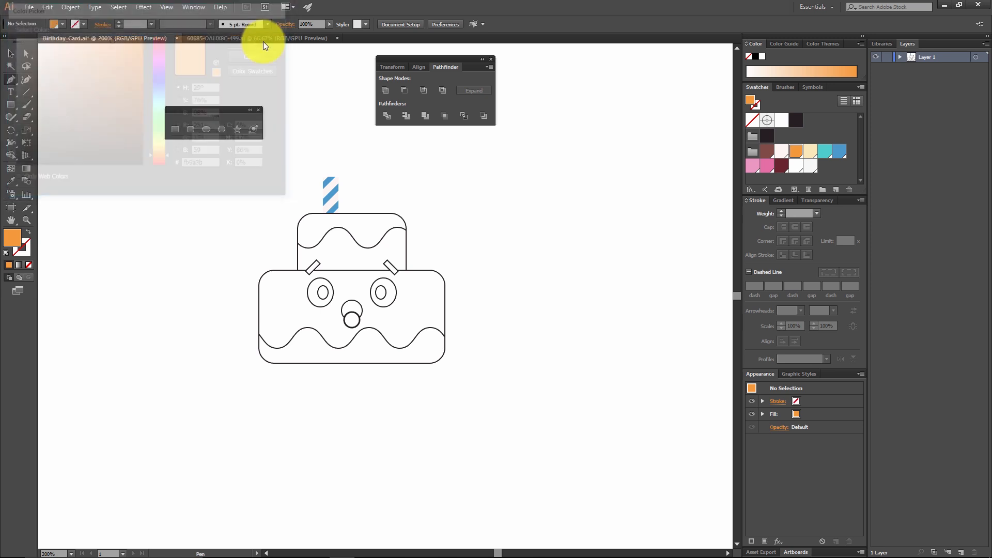
left_click(329, 182)
left_click_drag(326, 163, 329, 153)
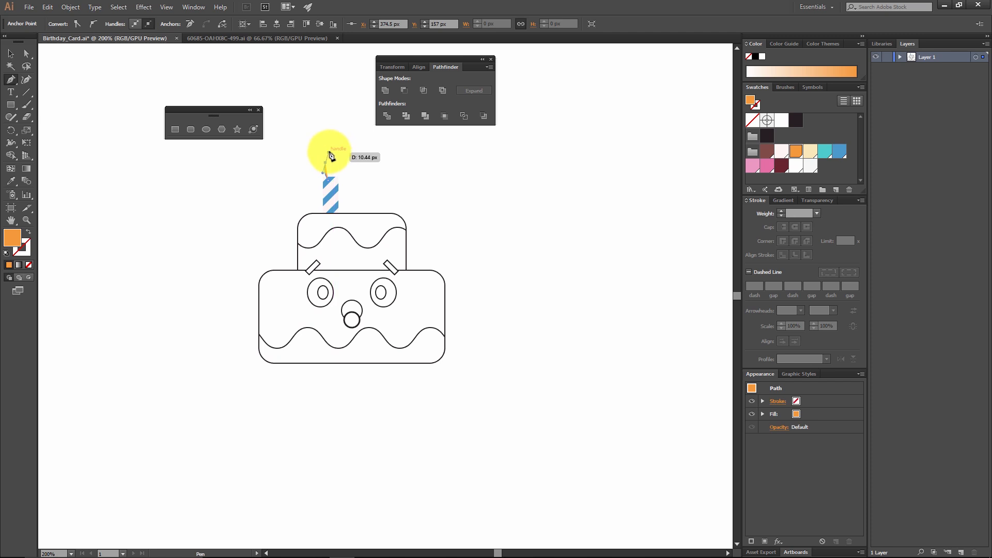
scroll(335, 158, "up", 1)
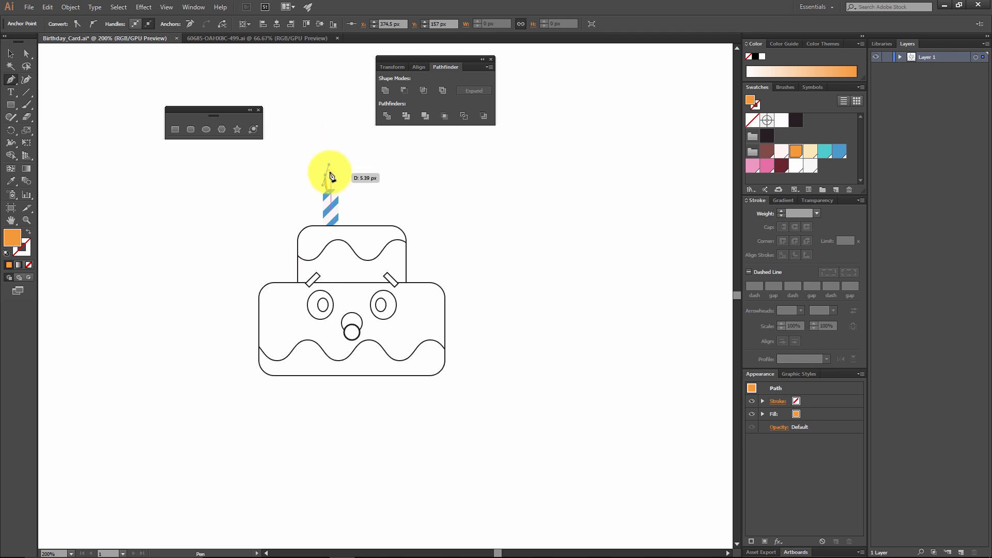
left_click(331, 162)
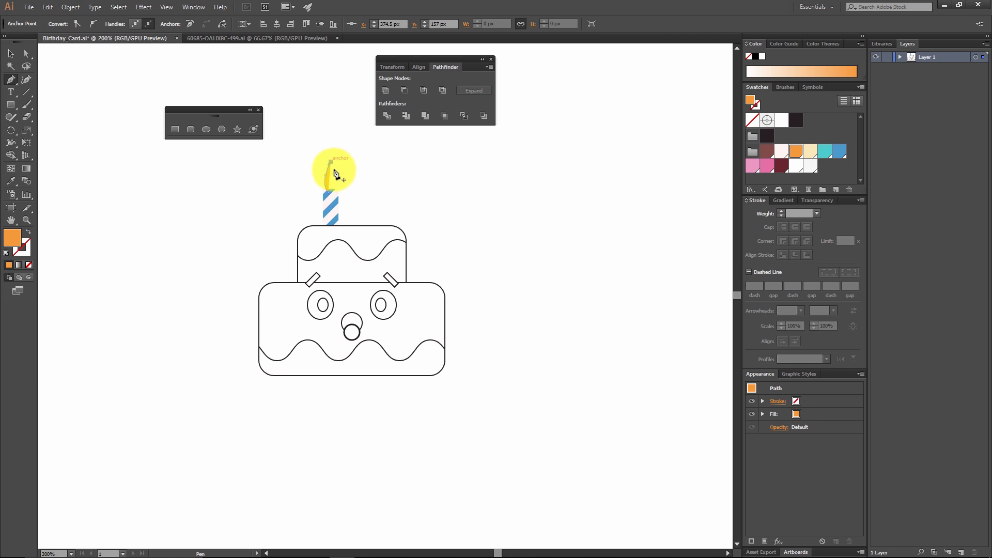
left_click_drag(336, 176, 336, 185)
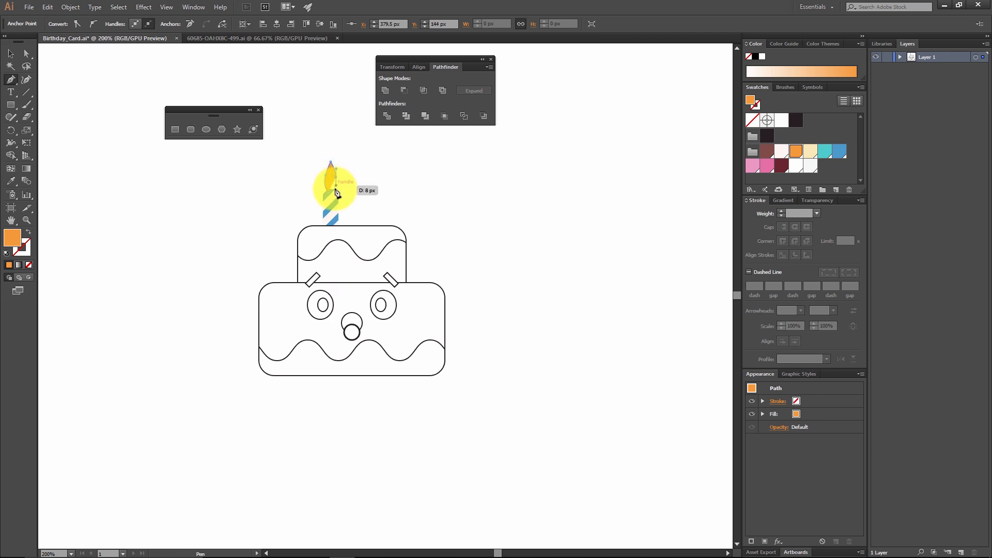
left_click(334, 193)
left_click(328, 193)
left_click(10, 53)
left_click(388, 188)
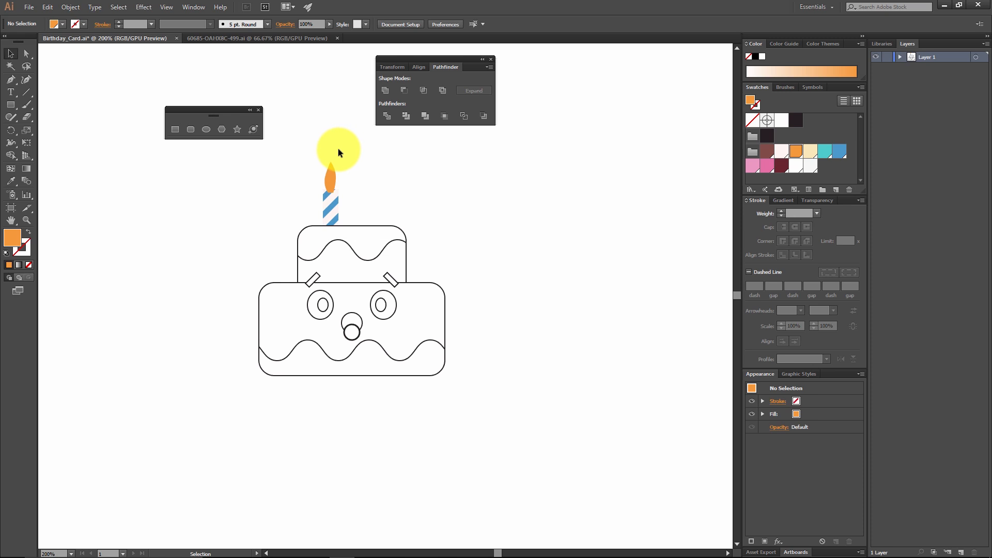
Step: Send the orange flame to the back so that its base sits behind the striped candle
left_click(330, 182)
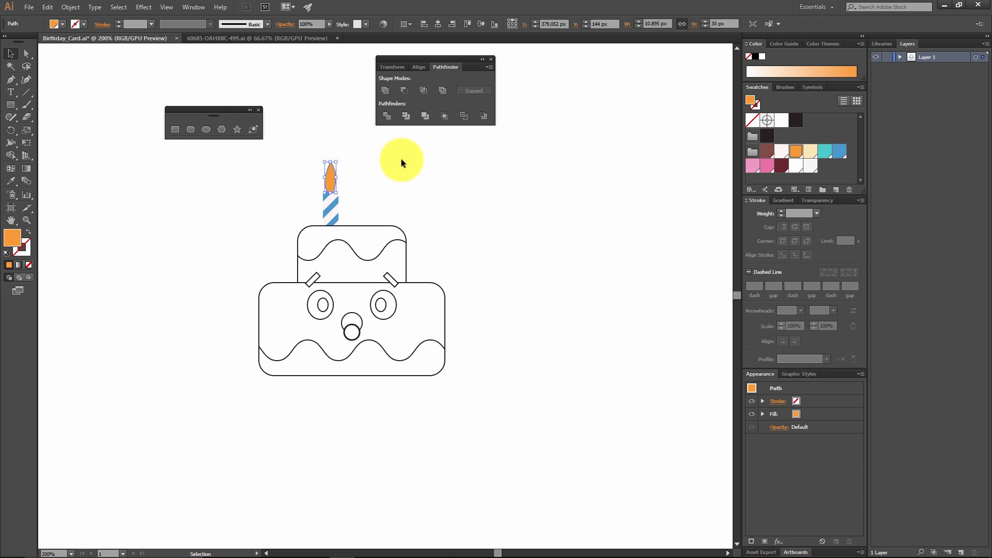
right_click(330, 182)
mouse_move(392, 328)
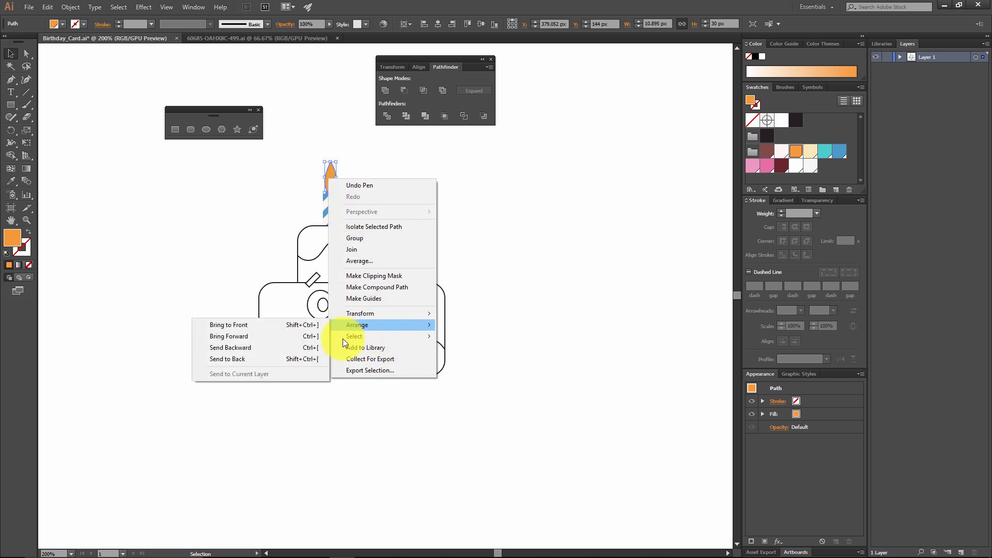
left_click(260, 359)
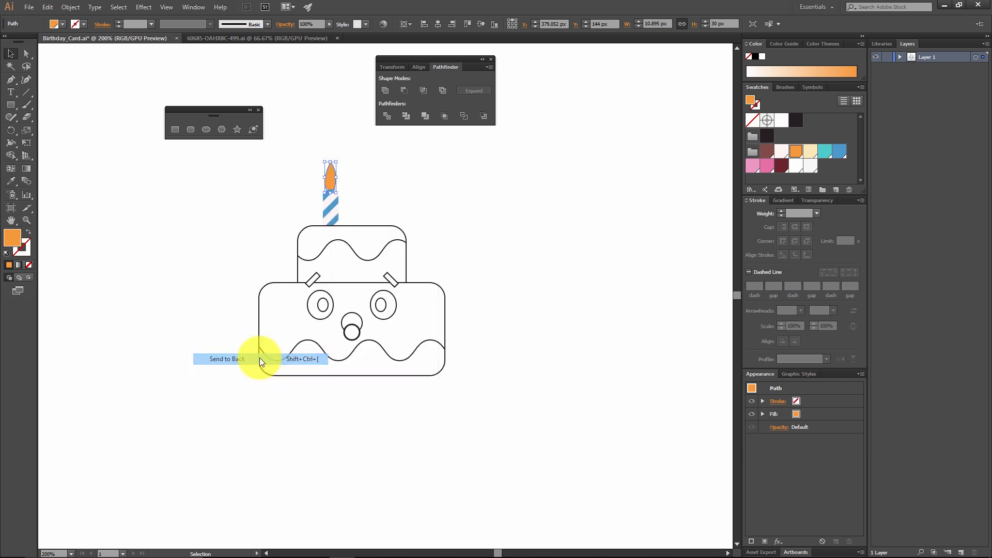
left_click(406, 186)
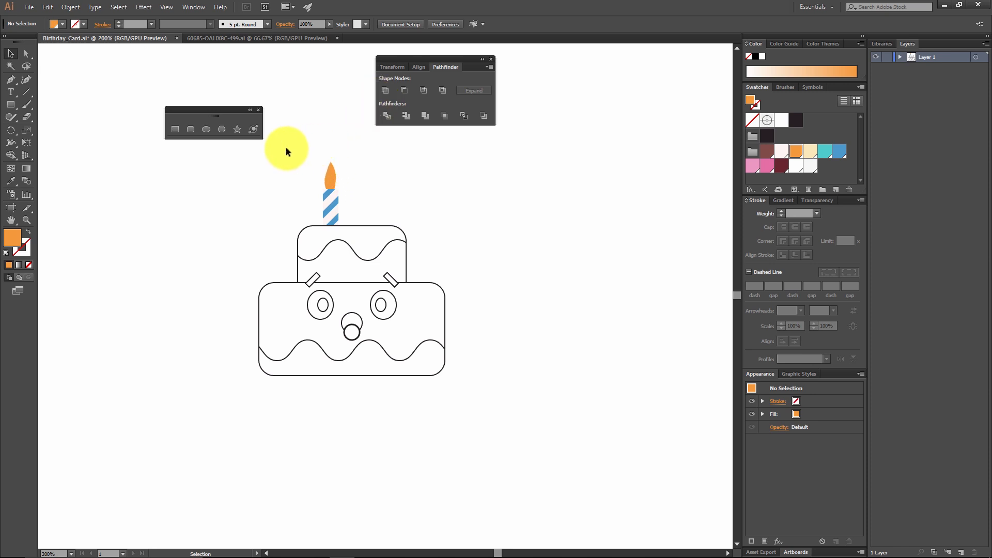
Step: Shorten the flame by moving its tip and side anchor points slightly down with the Direct Selection tool
key("ctrl+equal")
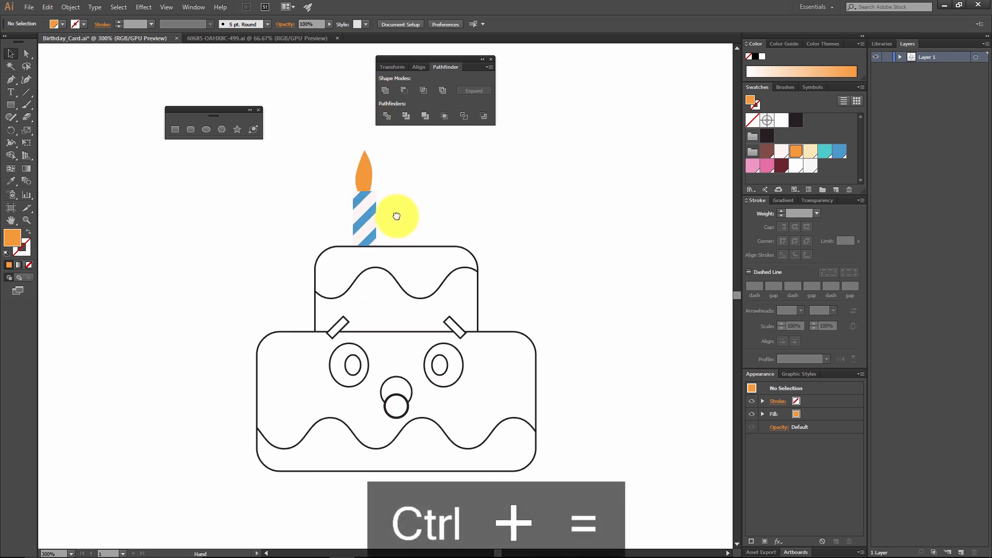
left_click_drag(397, 216, 419, 248)
key("a")
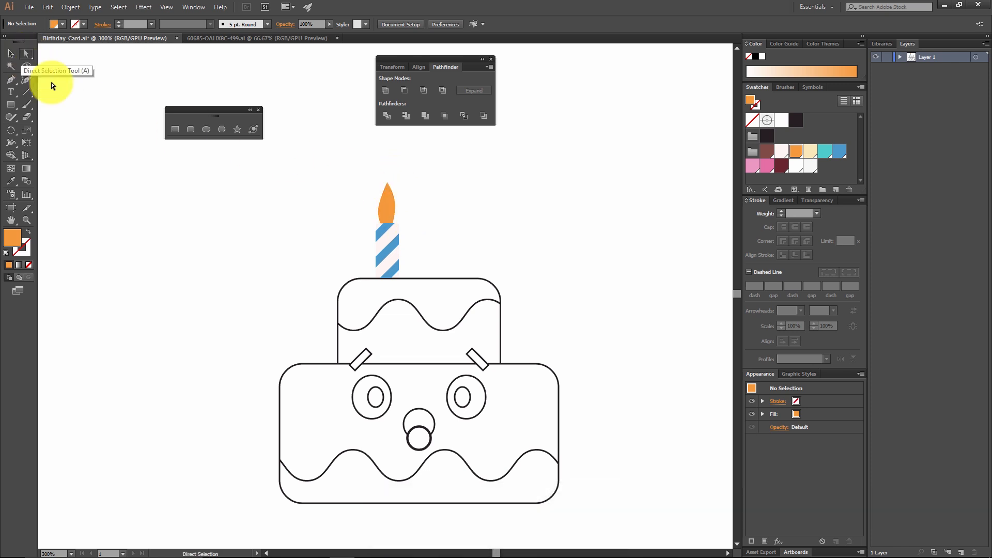
left_click(386, 185)
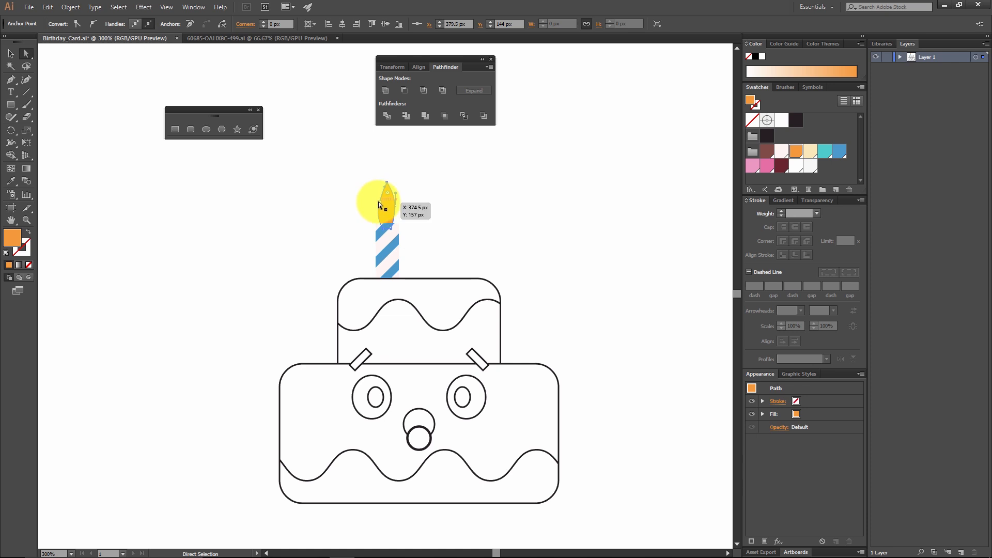
left_click_drag(365, 178, 395, 210)
left_click(431, 196)
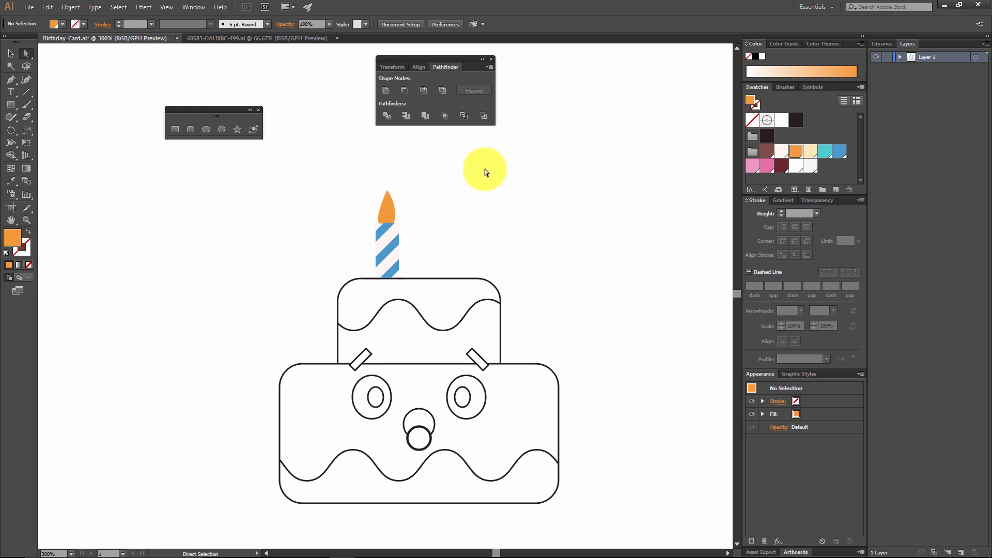
Step: Duplicate the candle together with its flame straight to the right, placing the copy at X 423 px above the top tier
key("v")
left_click_drag(346, 163, 389, 191)
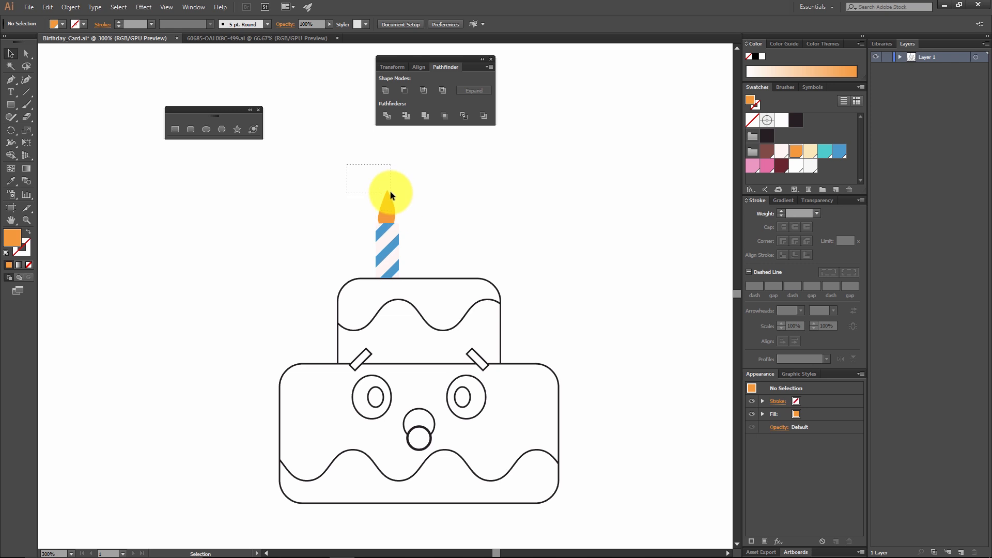
left_click(420, 243)
left_click_drag(420, 243, 336, 175)
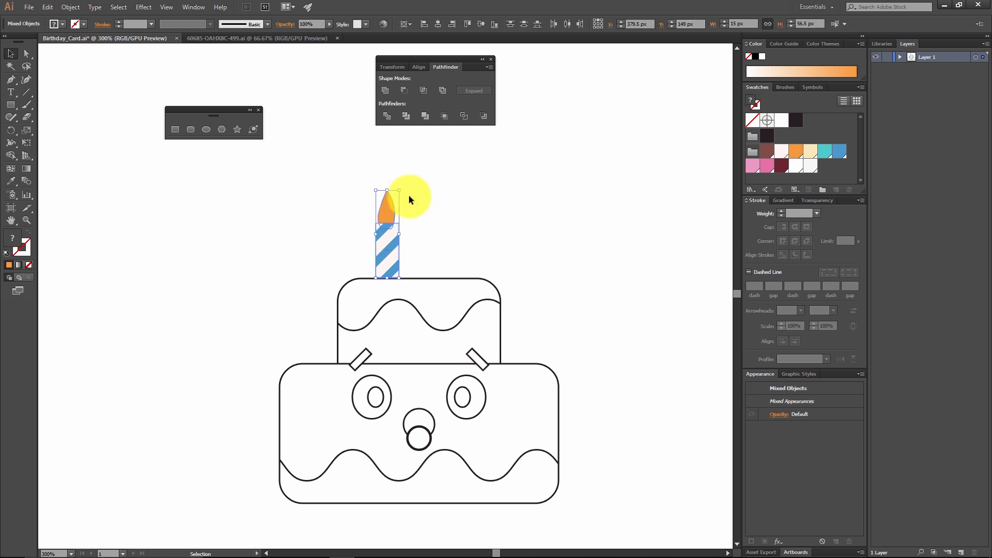
left_click(390, 247, "shift")
left_click_drag(410, 241, 341, 194)
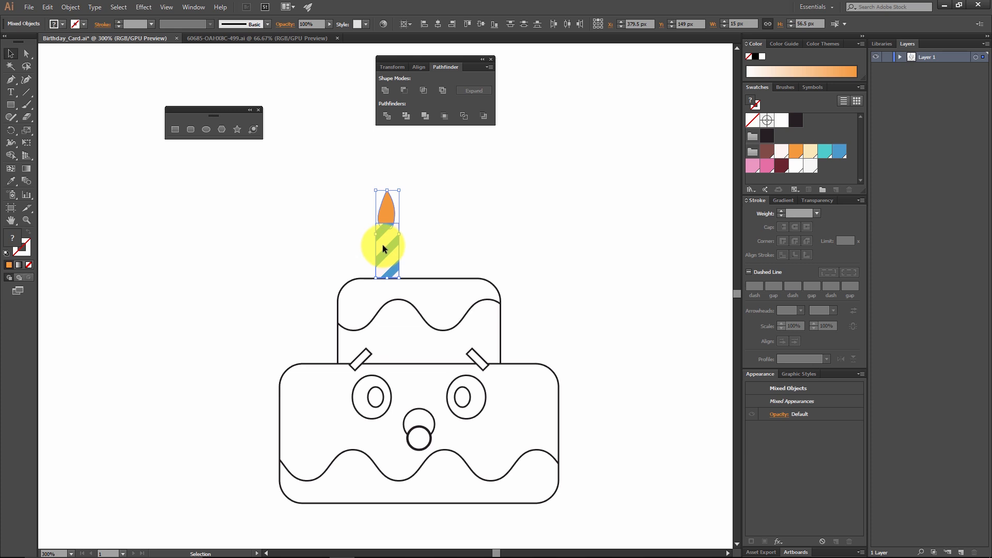
left_click(390, 219, "shift")
left_click_drag(418, 226, 446, 225)
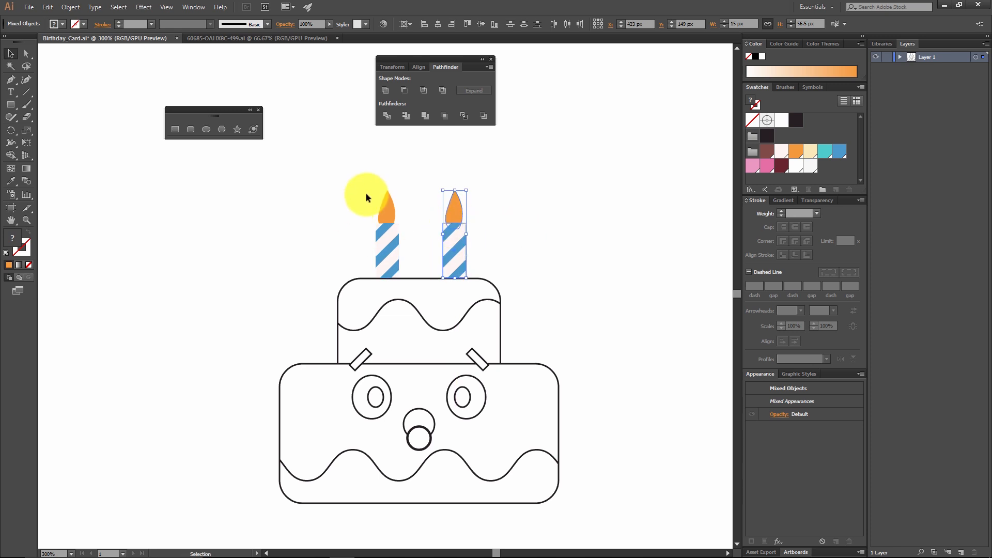
left_click(552, 249)
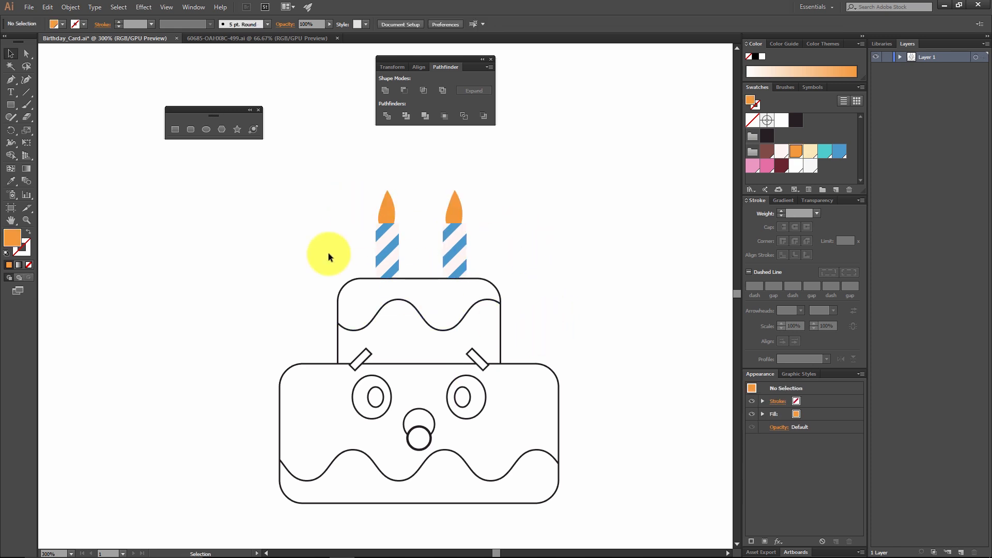
Step: Group the two candles with their flames and center the group horizontally over the cake at X 400 px
left_click_drag(516, 246, 301, 173)
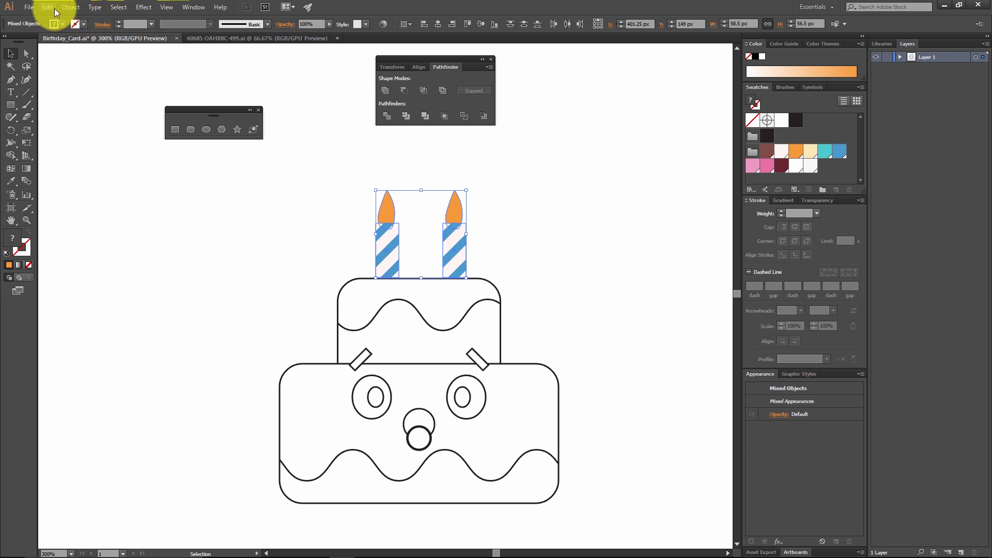
left_click(71, 8)
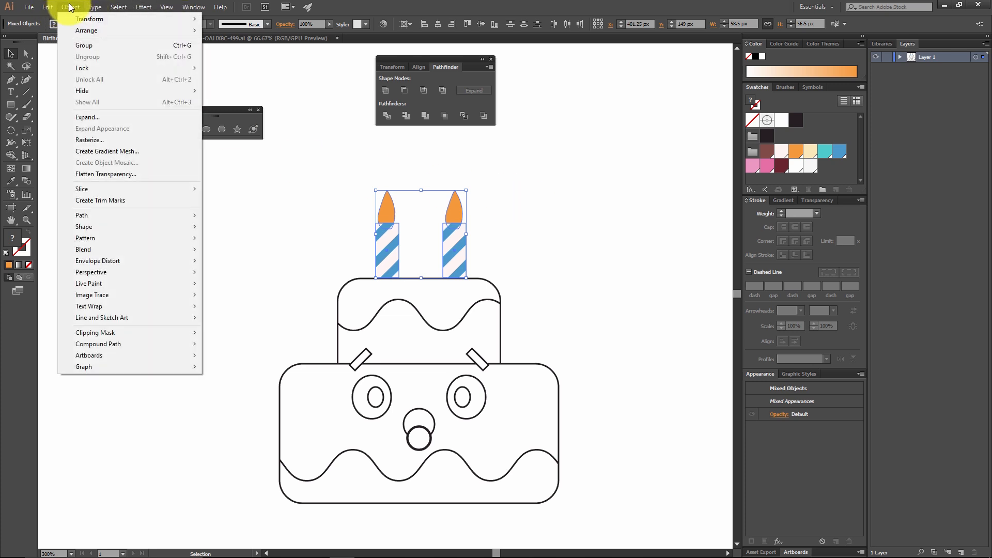
left_click(85, 45)
left_click(552, 308)
left_click_drag(442, 233, 441, 145)
key("ctrl+z")
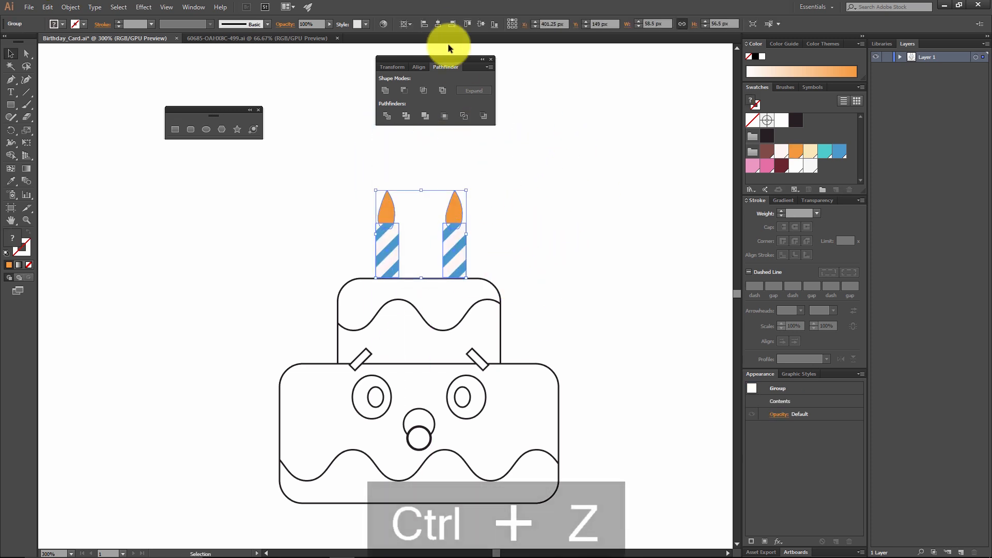
left_click(438, 23)
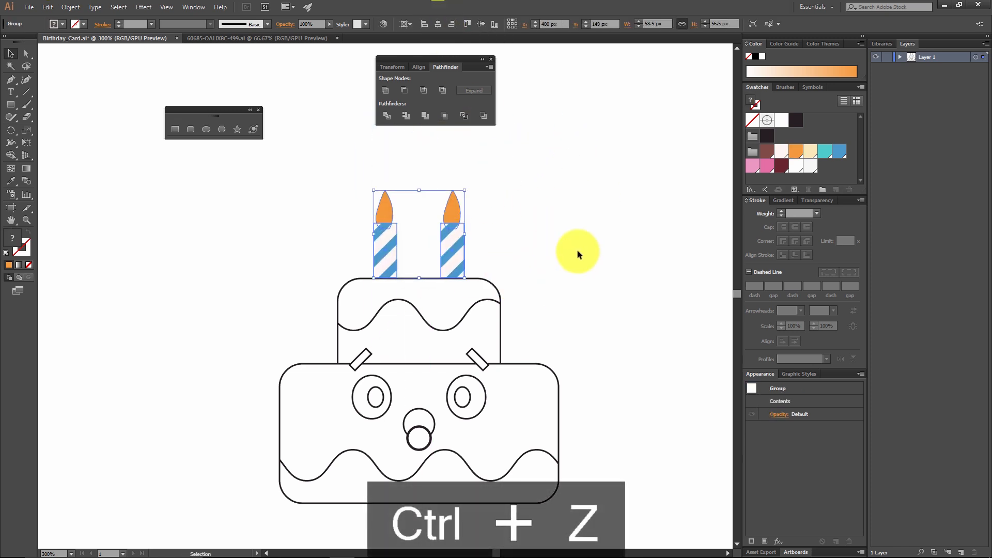
left_click(578, 250)
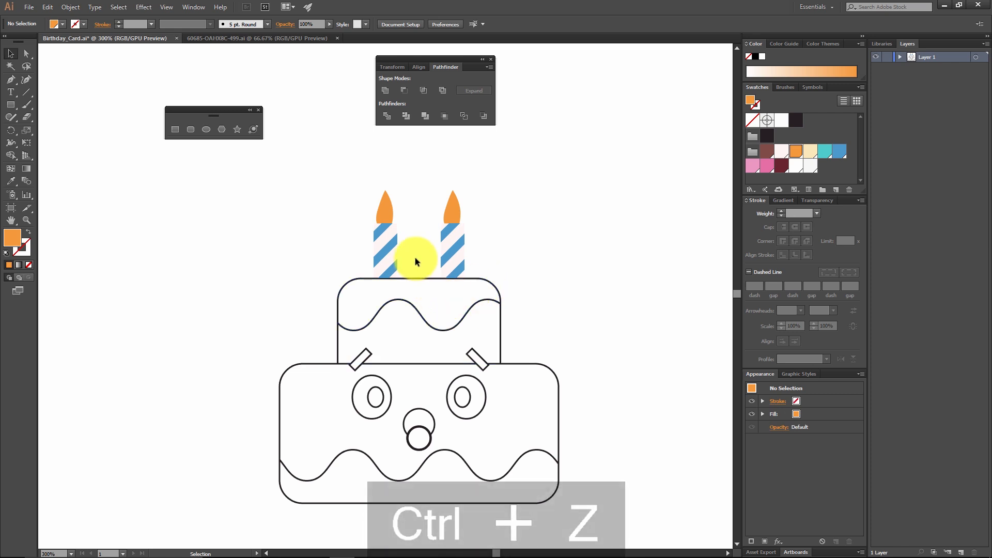
Step: Remove the stroke from the wavy icing shapes of both tiers and fill them with the pink swatch #ea71a7
left_click(424, 279)
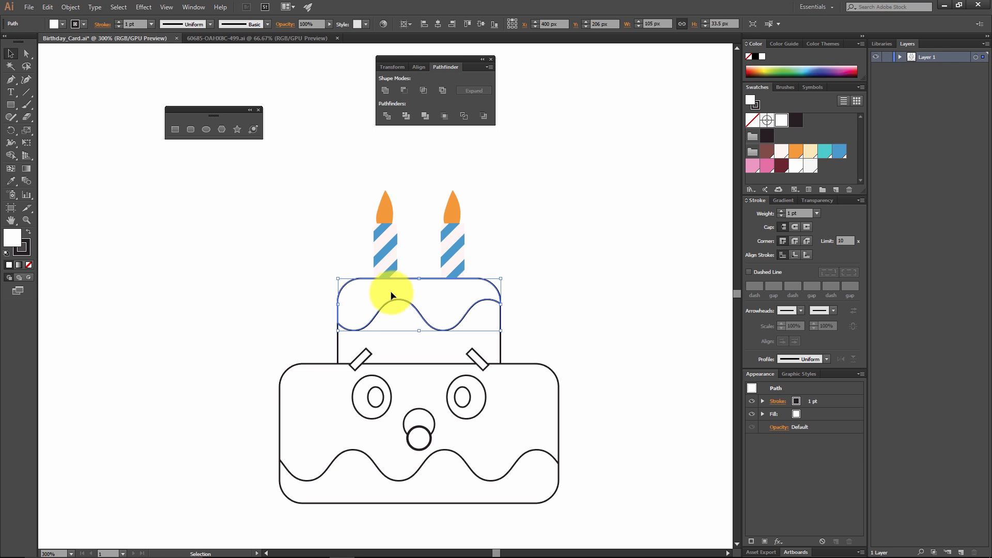
left_click_drag(285, 338, 309, 387)
left_click(29, 253)
left_click(30, 264)
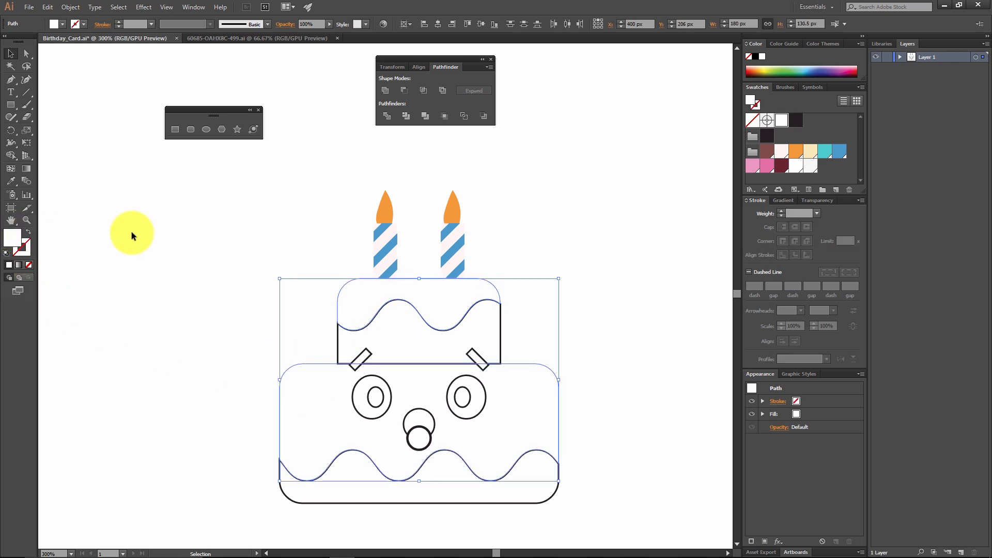
left_click(763, 169)
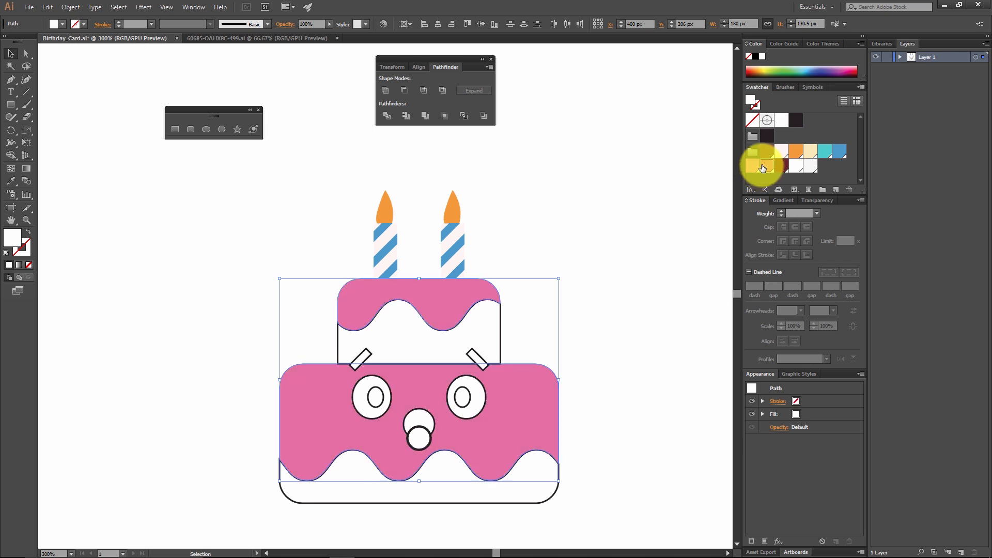
double_click(15, 240)
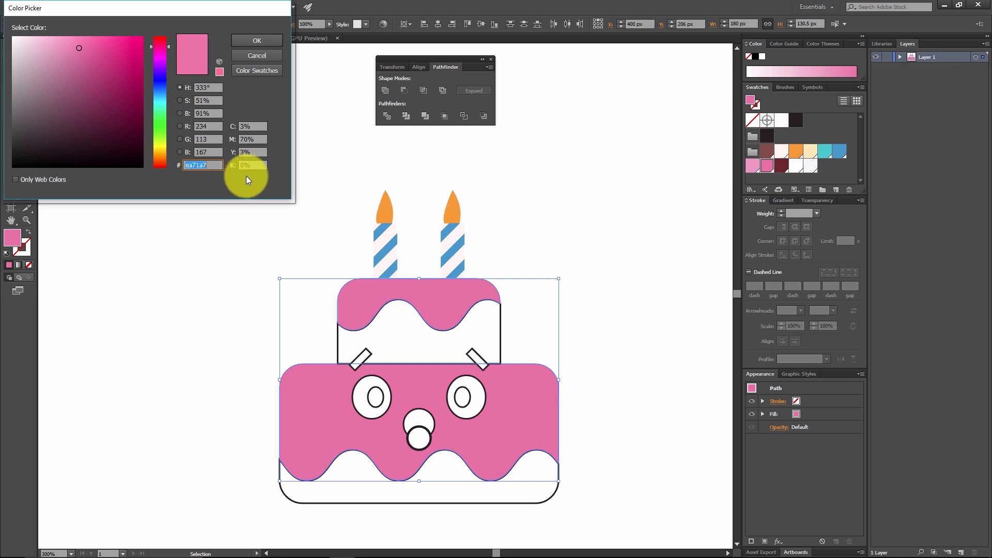
left_click(274, 40)
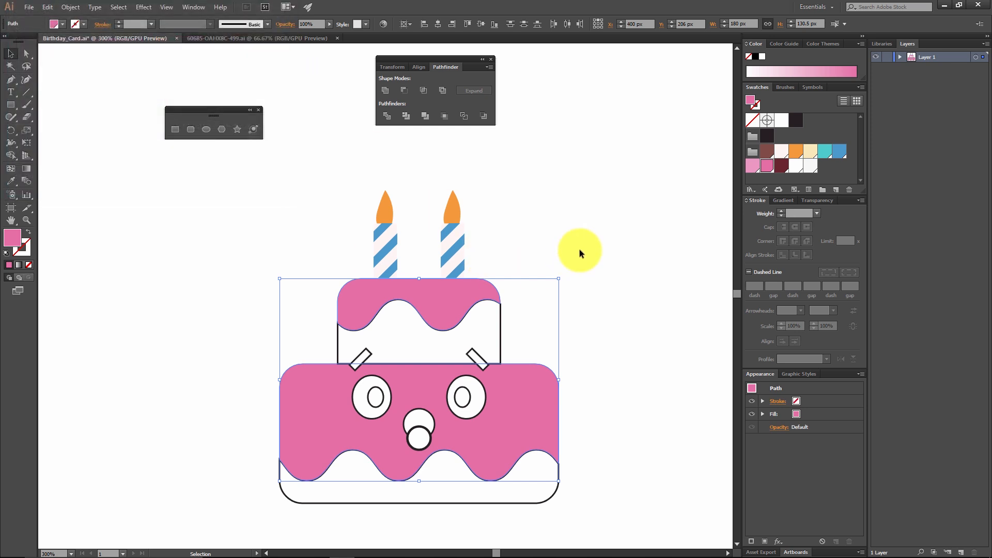
left_click(579, 249)
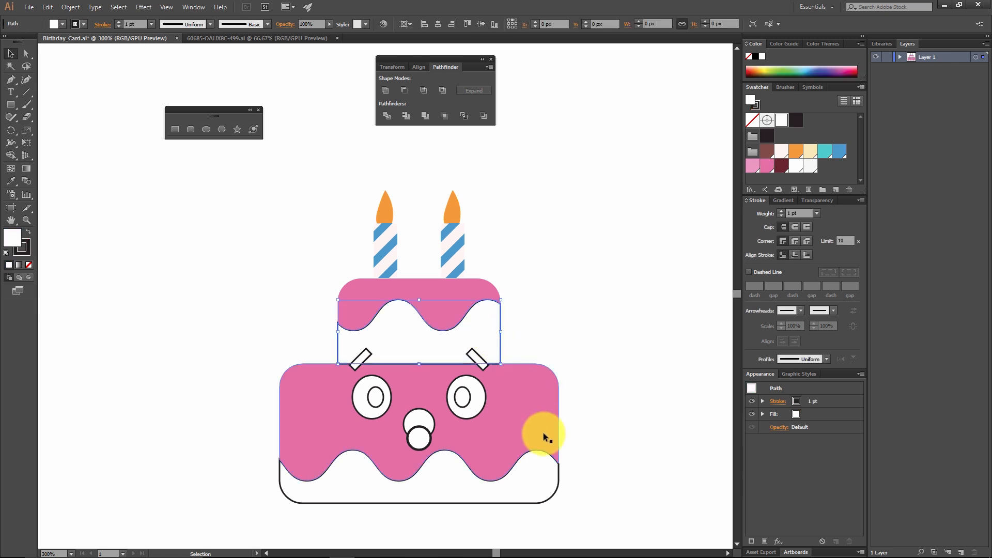
Step: Remove the stroke from the lower sponge part of both tiers and fill them with the pale cream swatch
left_click(533, 478)
left_click(26, 253)
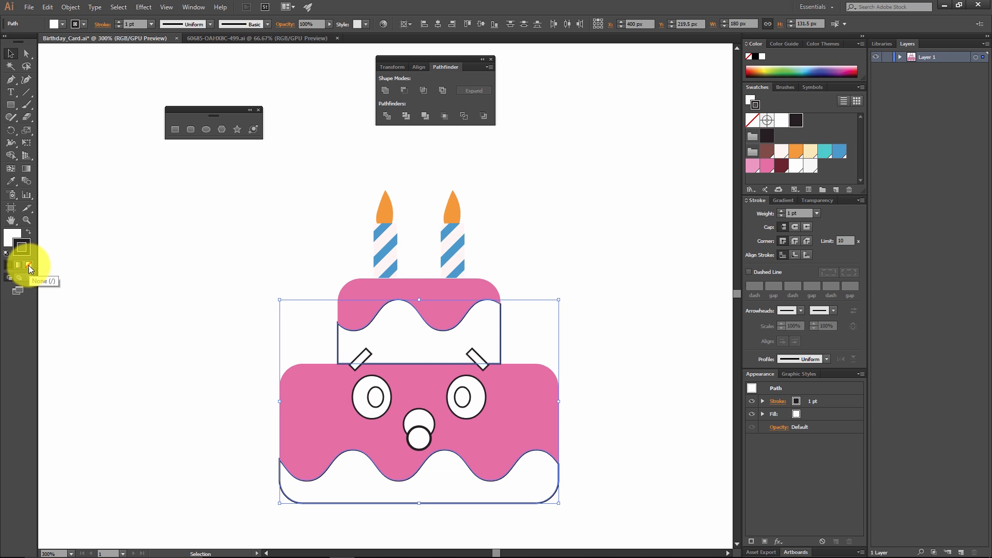
left_click(28, 265)
left_click(12, 237)
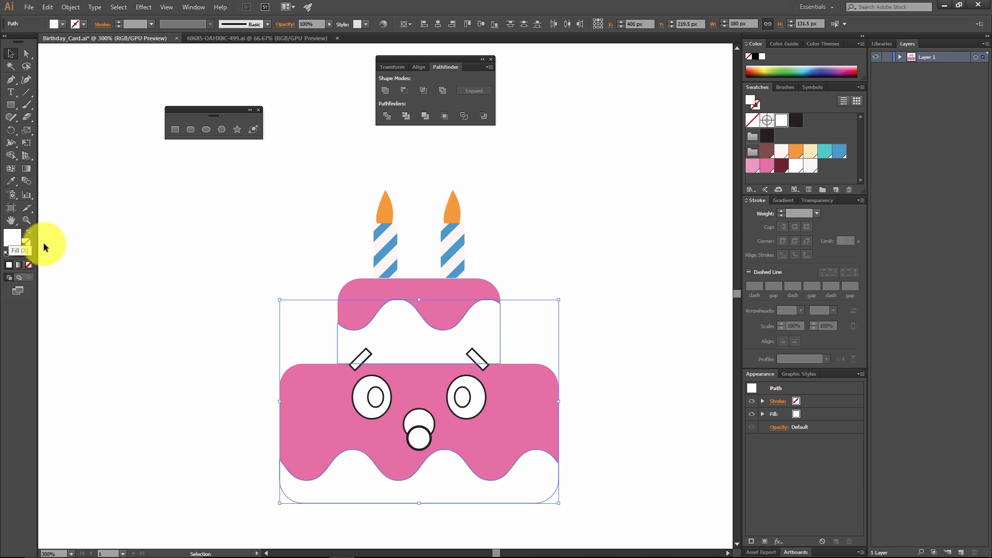
left_click(811, 152)
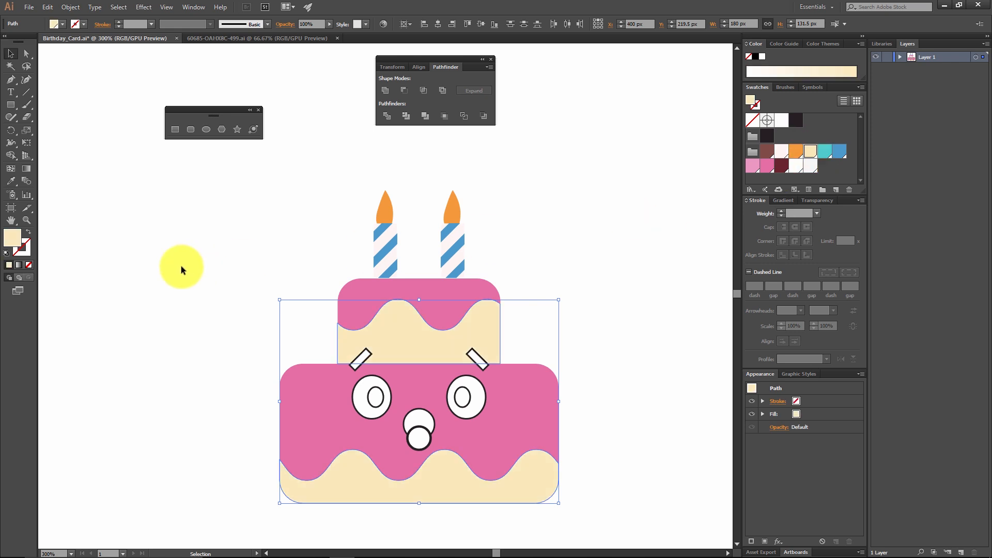
Step: Check the hex code of the cream fill on the sponge parts, then deselect them
double_click(19, 236)
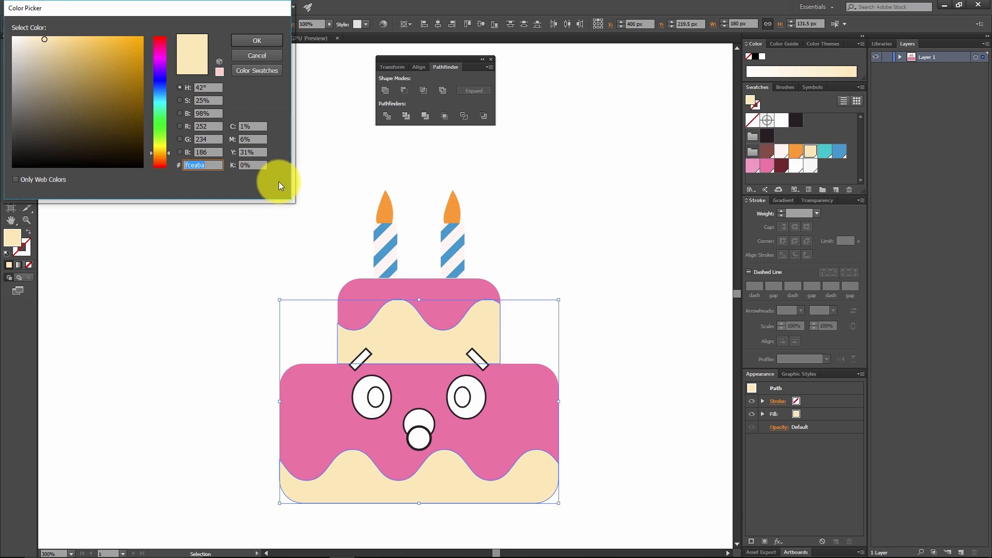
left_click(255, 40)
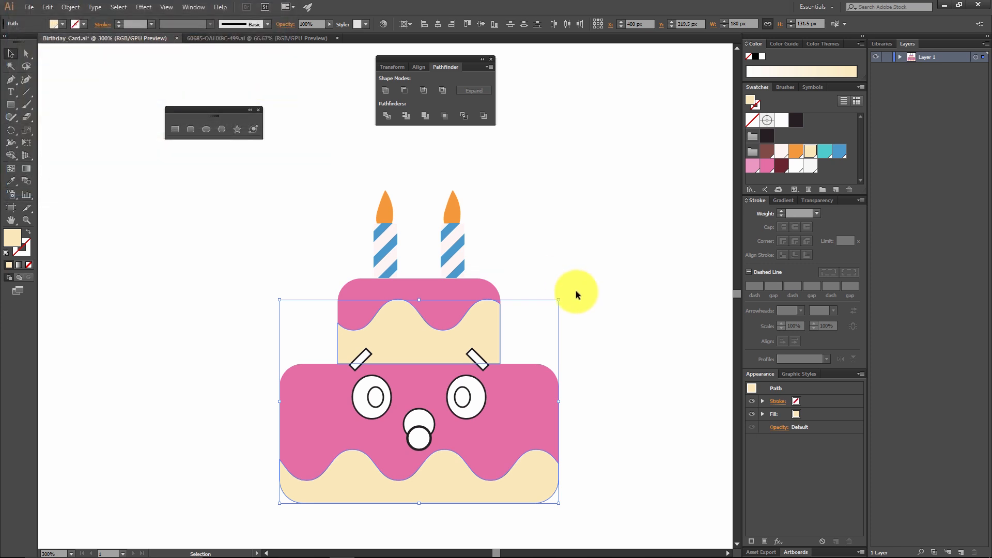
left_click(575, 290)
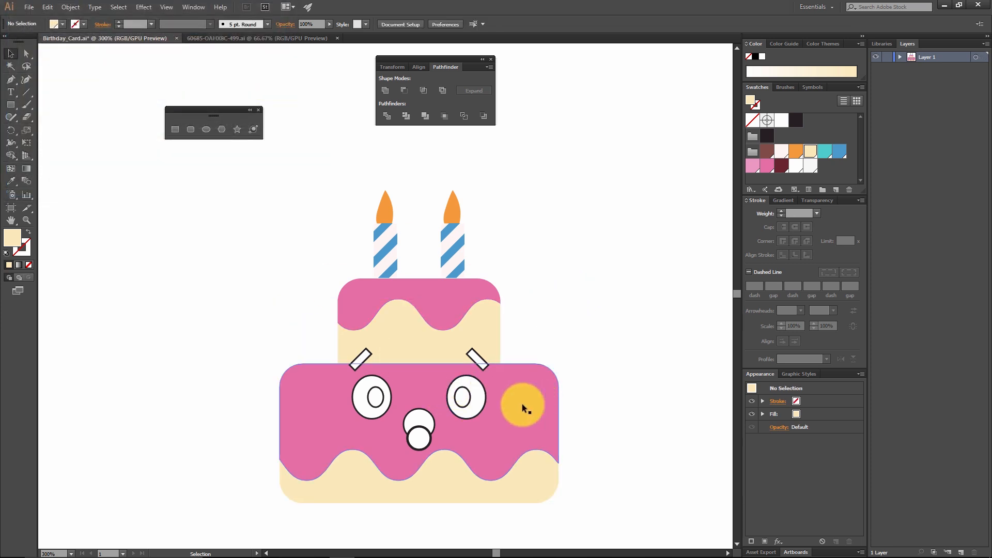
Step: Ungroup the eyes and eyebrows so each facial shape can be selected separately
left_click(374, 385)
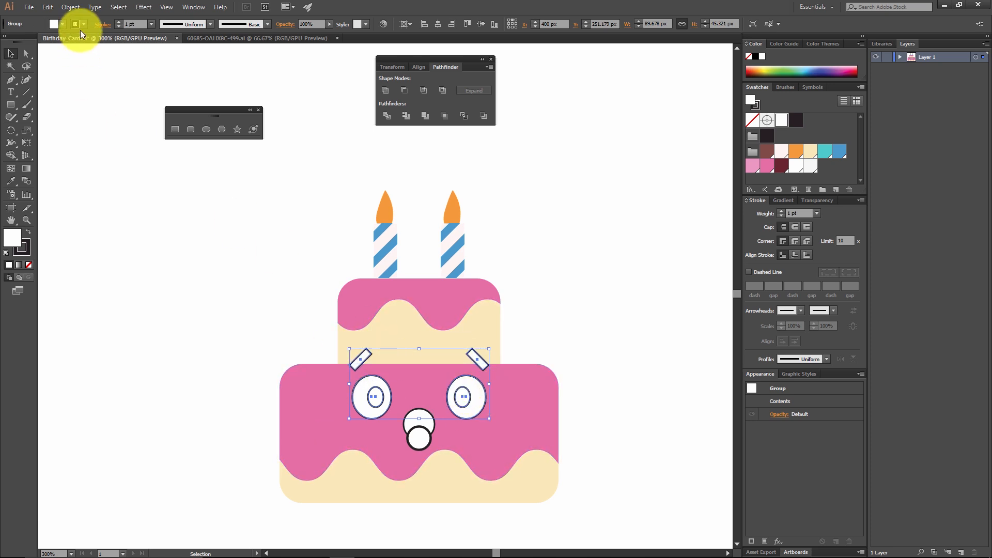
left_click(70, 7)
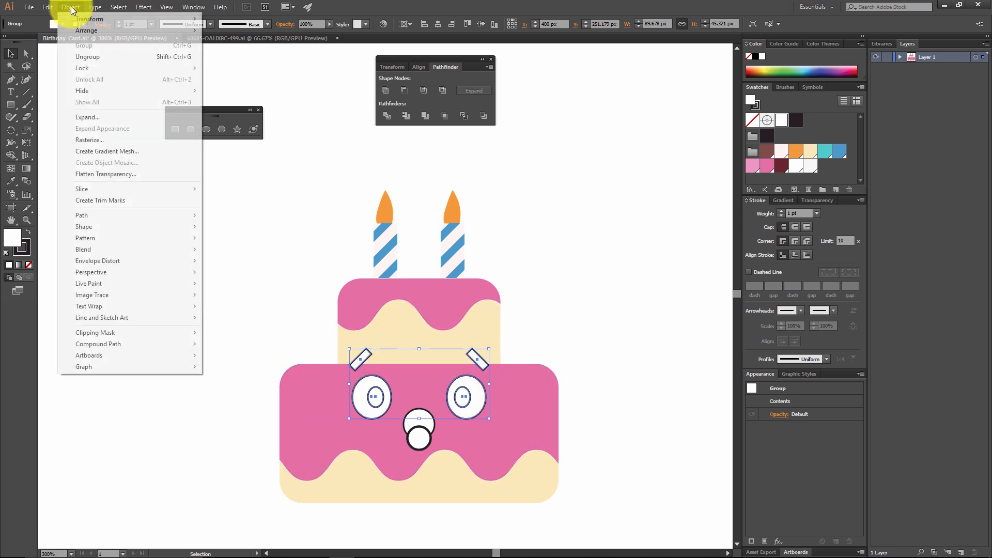
left_click(100, 56)
left_click(534, 278)
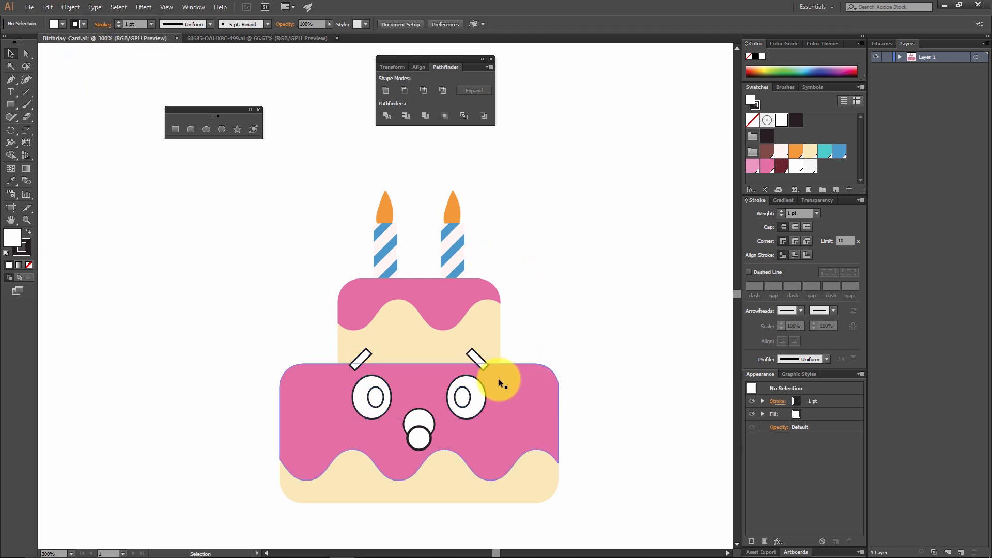
Step: Remove the stroke from both eyebrow rectangles and fill them with the brown swatch #824d47
left_click(474, 356)
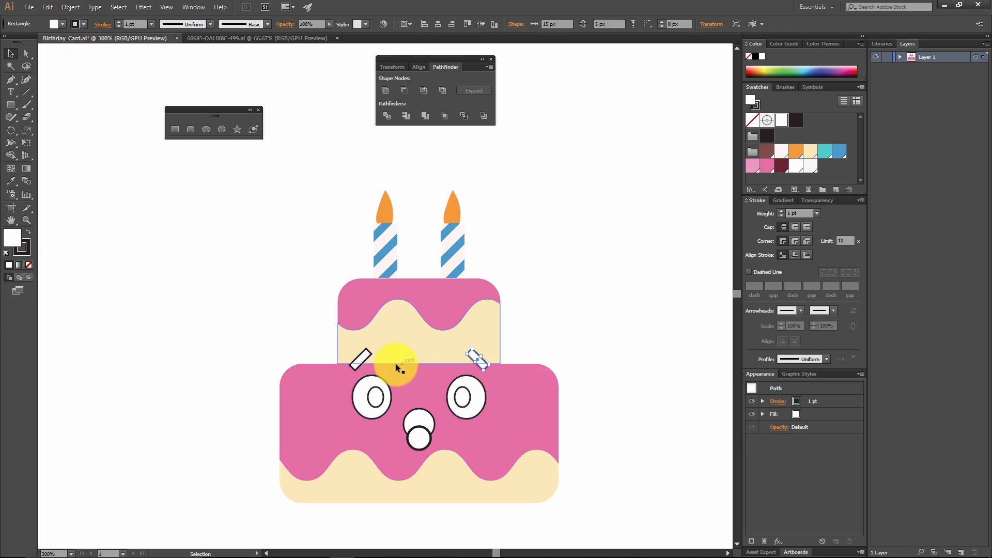
left_click(361, 358, "shift")
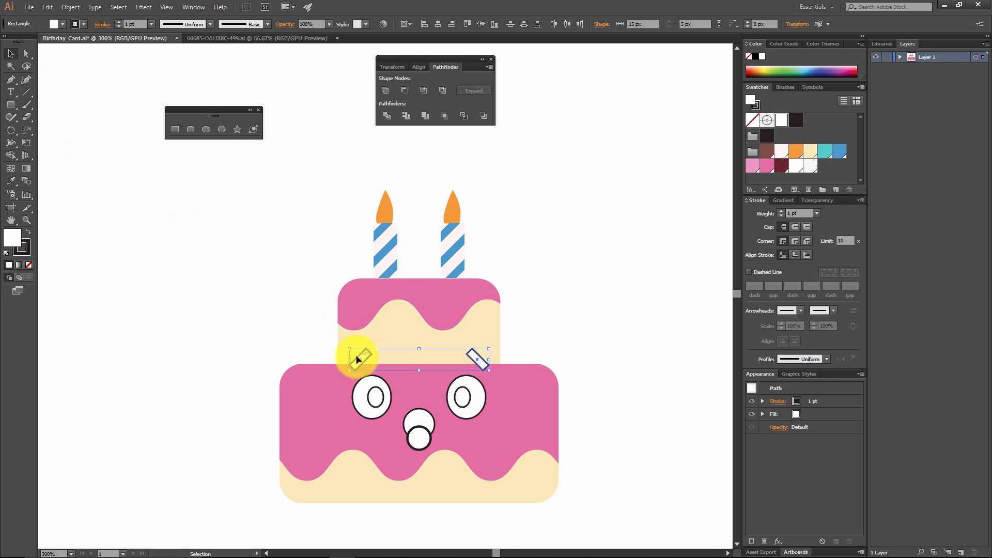
left_click(30, 255)
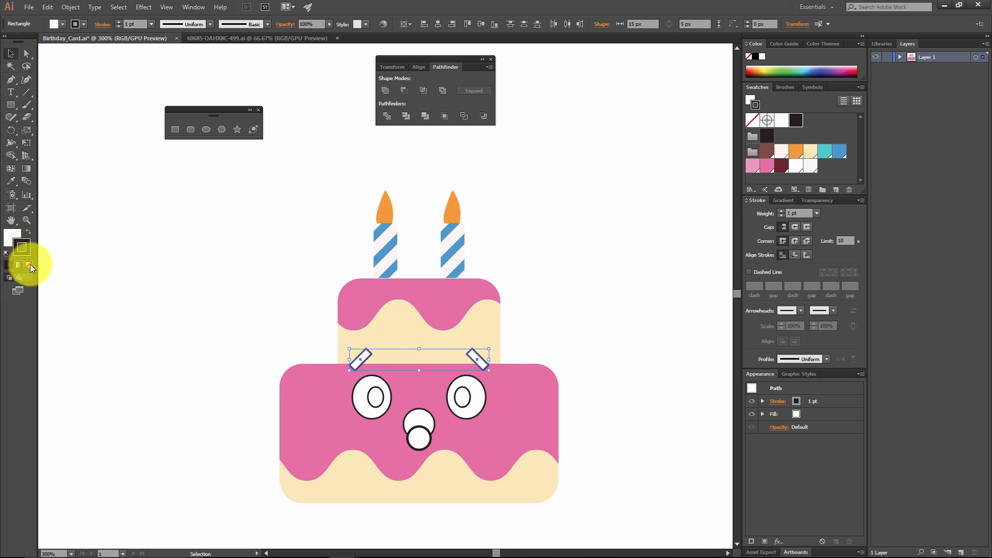
left_click(30, 265)
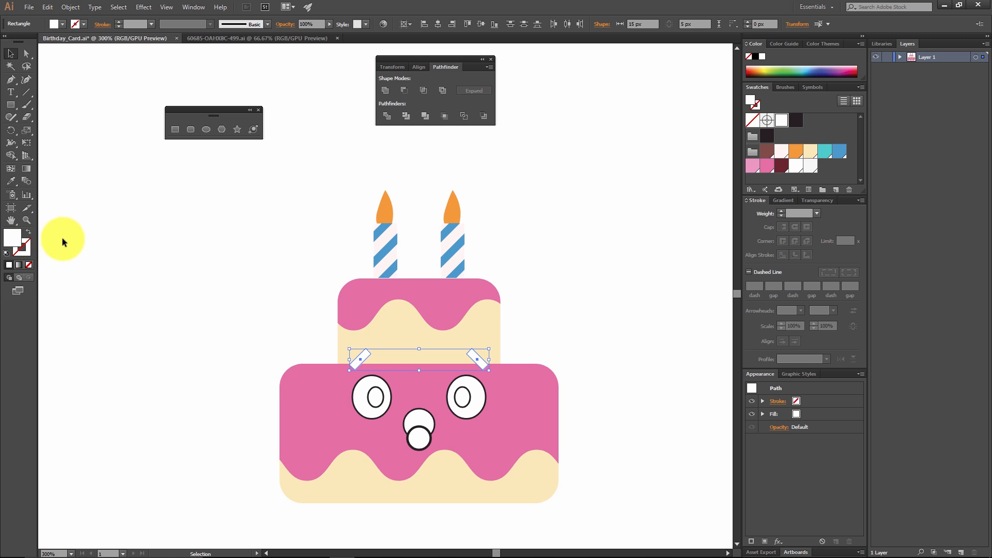
left_click(770, 153)
double_click(12, 238)
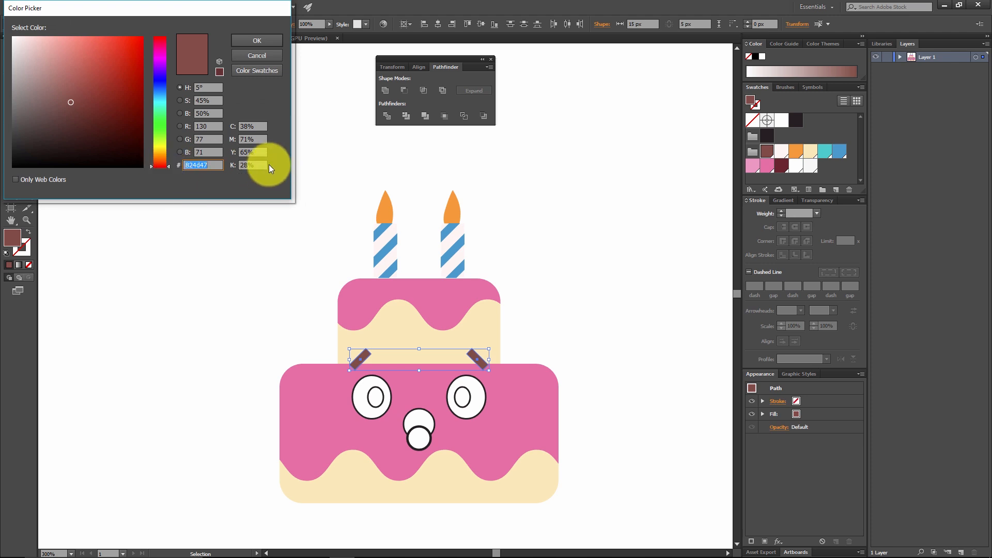
left_click(270, 40)
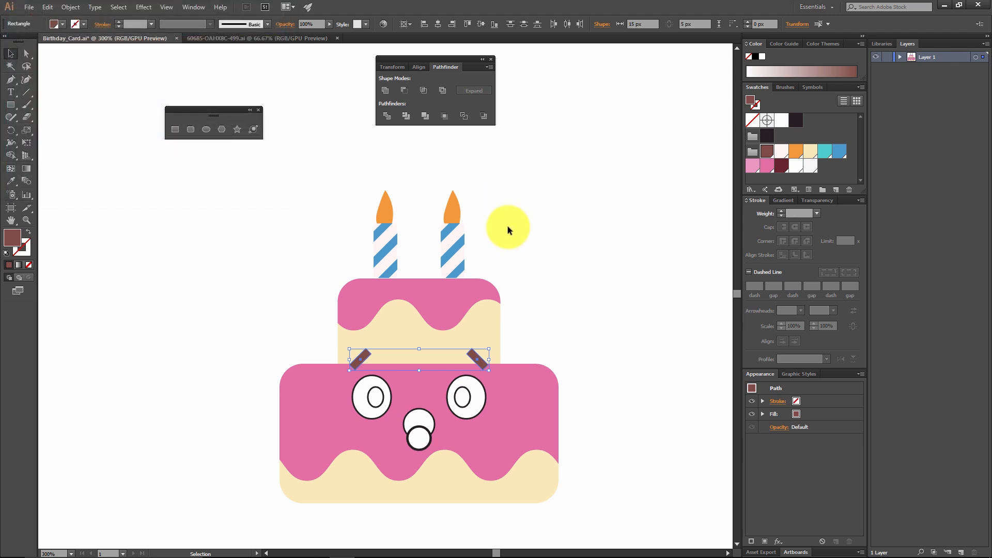
key("ctrl+shift+a")
Step: Remove the stroke from both pupil ellipses and fill them with the same brown swatch as the eyebrows
left_click(466, 396)
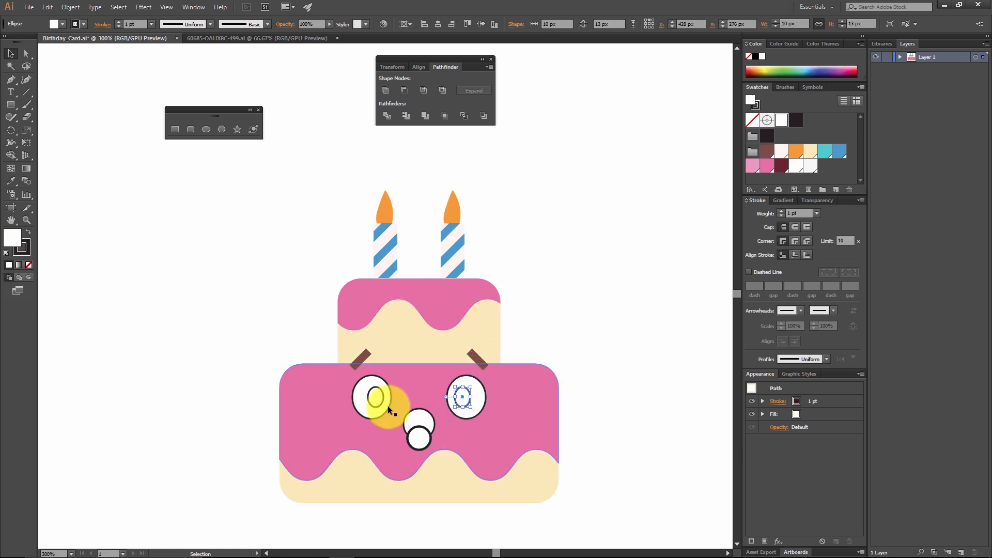
left_click(376, 402, "shift")
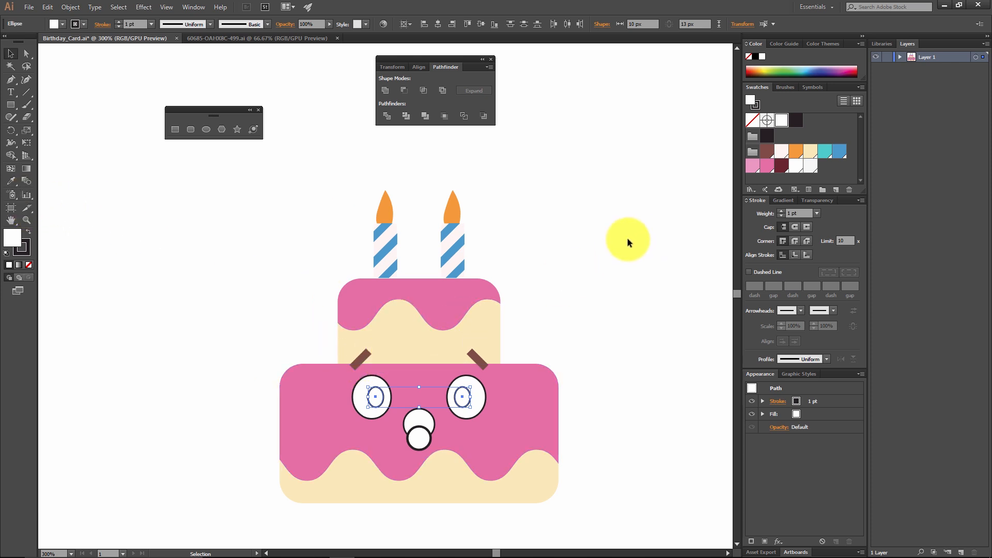
left_click(21, 249)
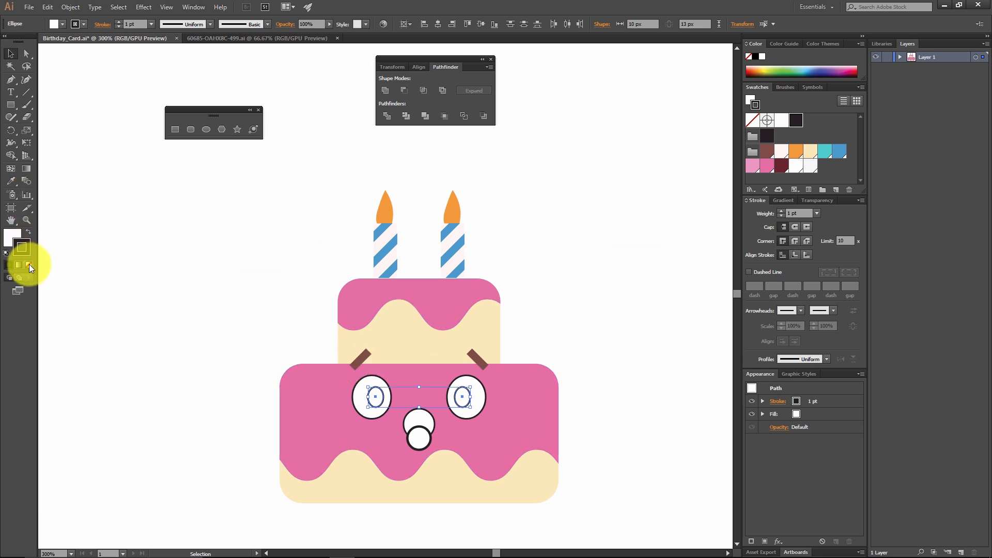
left_click(29, 264)
left_click(767, 151)
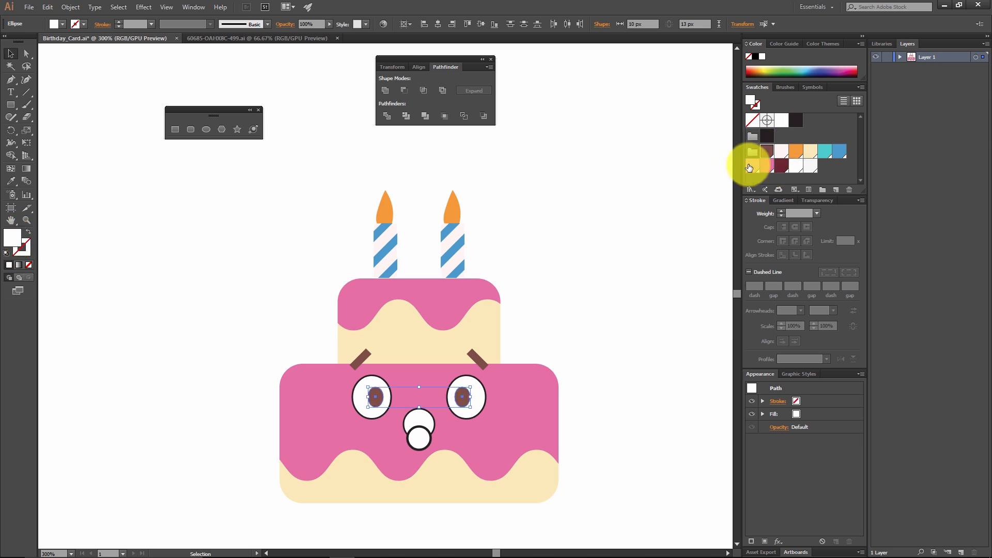
left_click(588, 219)
Step: Remove the stroke from the two large white eye ellipses, keeping their white fill
left_click(481, 397)
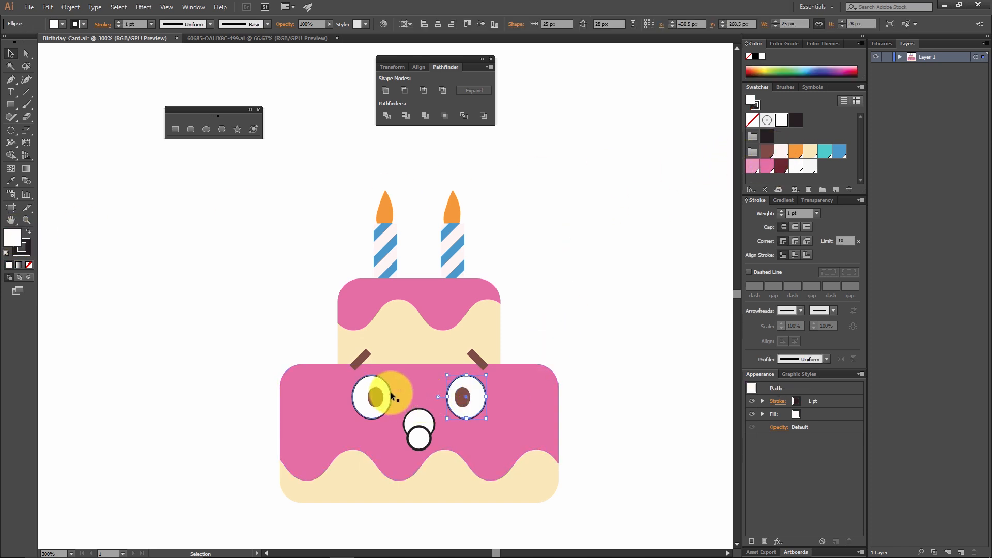
left_click(377, 381, "shift")
left_click(23, 250)
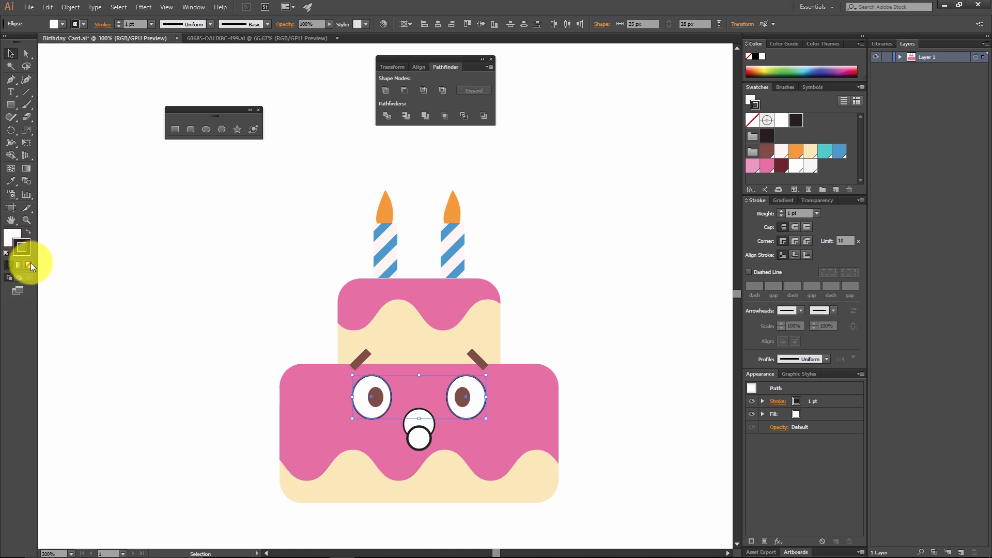
left_click(29, 265)
left_click(150, 261)
Step: Remove the stroke from the larger mouth circle and fill it with the dark maroon swatch #6d2530
left_click(425, 411)
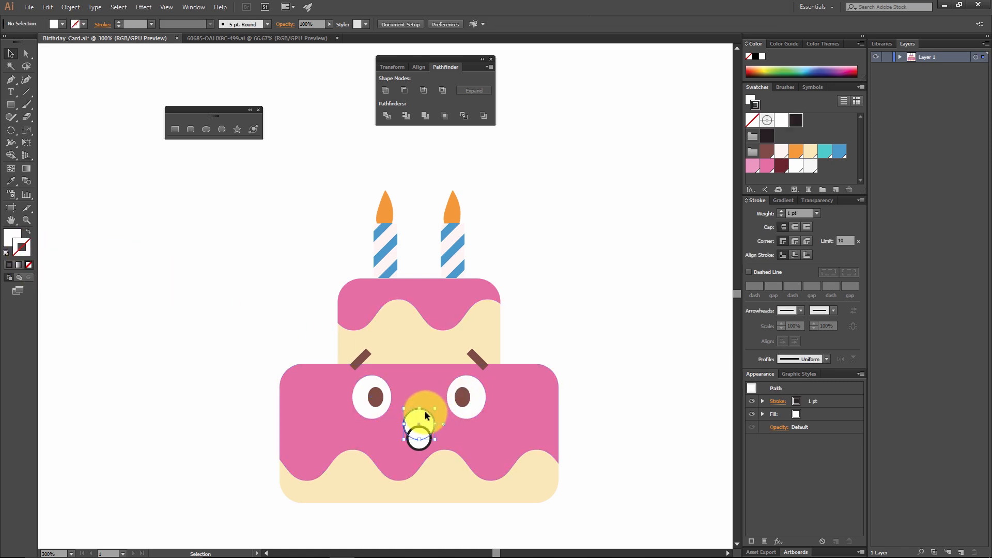
left_click(29, 265)
left_click(12, 237)
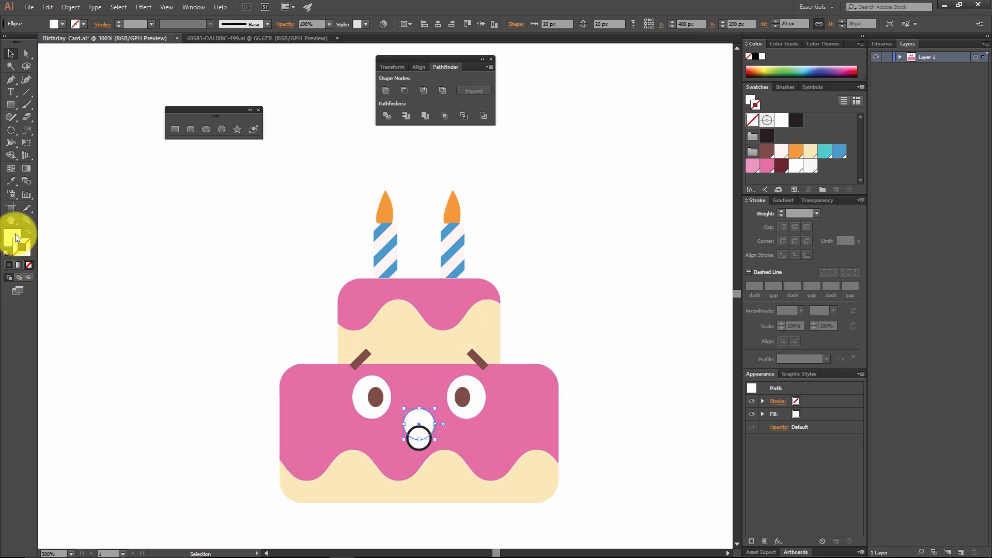
left_click(782, 166)
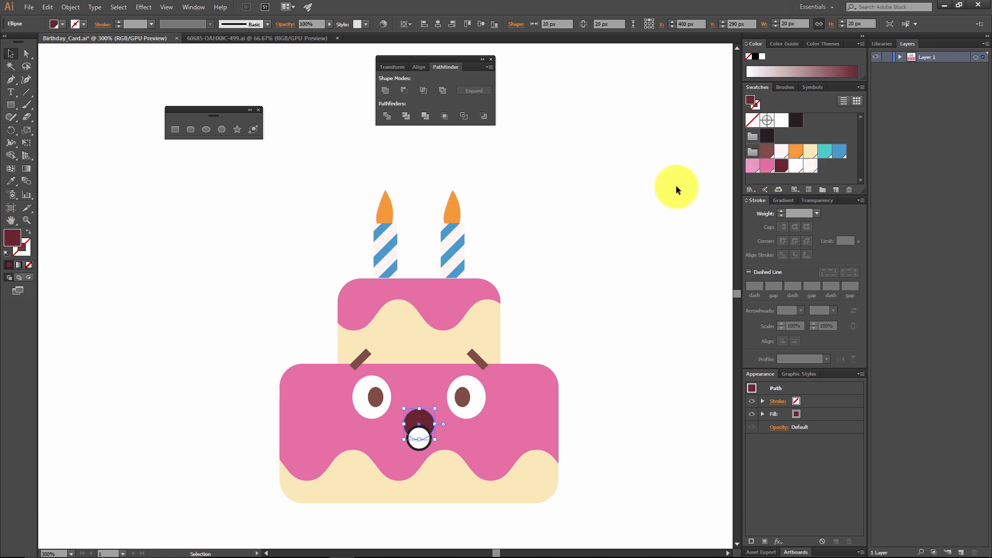
double_click(13, 238)
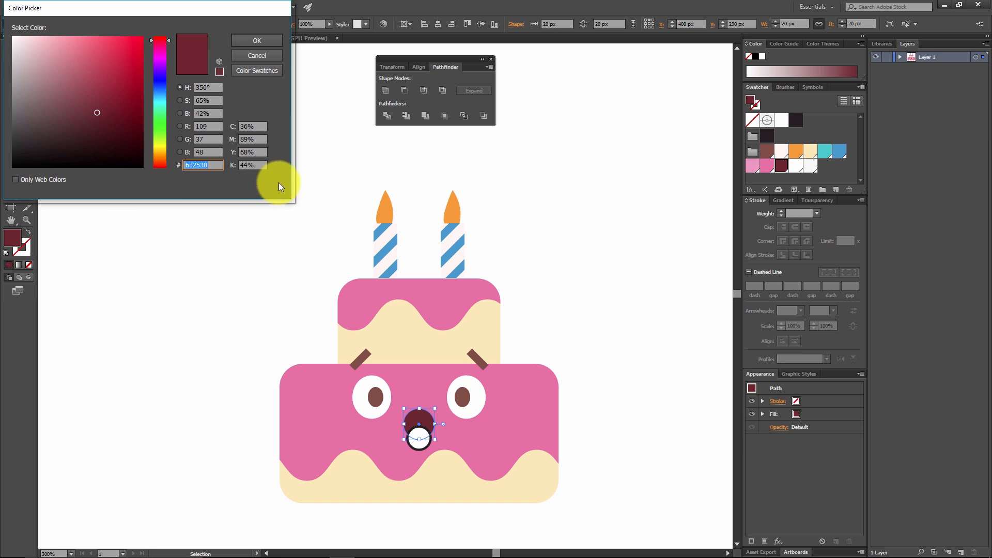
left_click(258, 39)
Step: Remove the stroke from the smaller tongue circle and fill it with the light pink swatch #f099c3
left_click(421, 436)
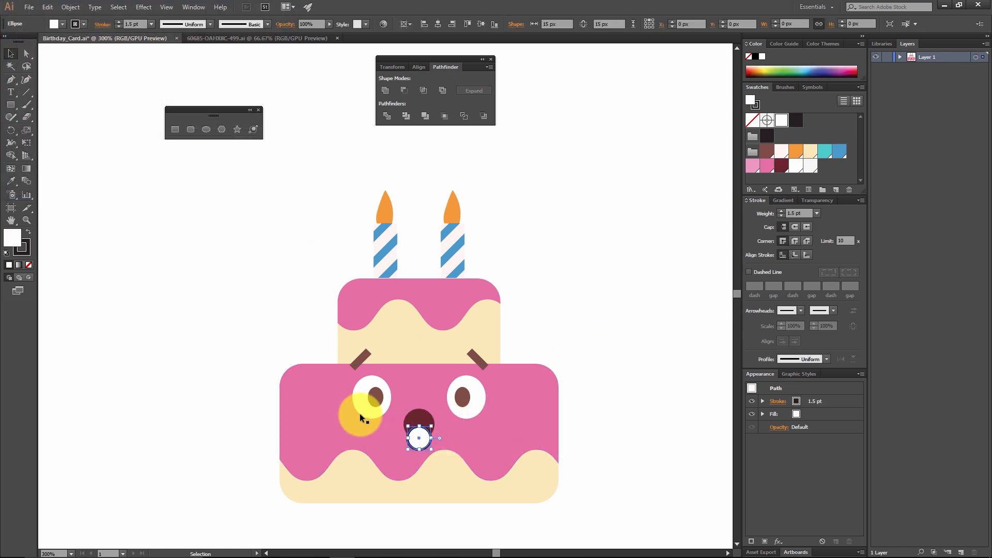
left_click(25, 246)
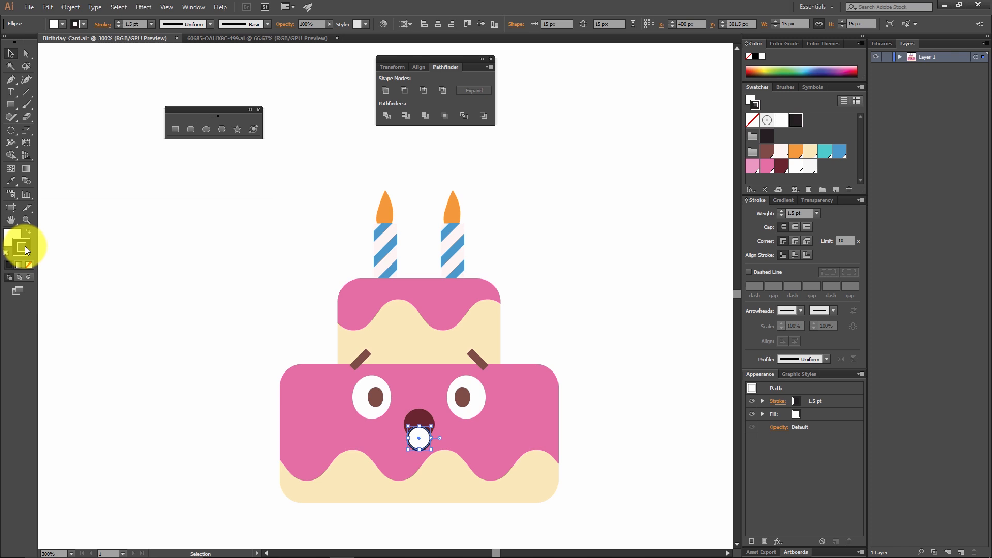
left_click(29, 265)
left_click(14, 234)
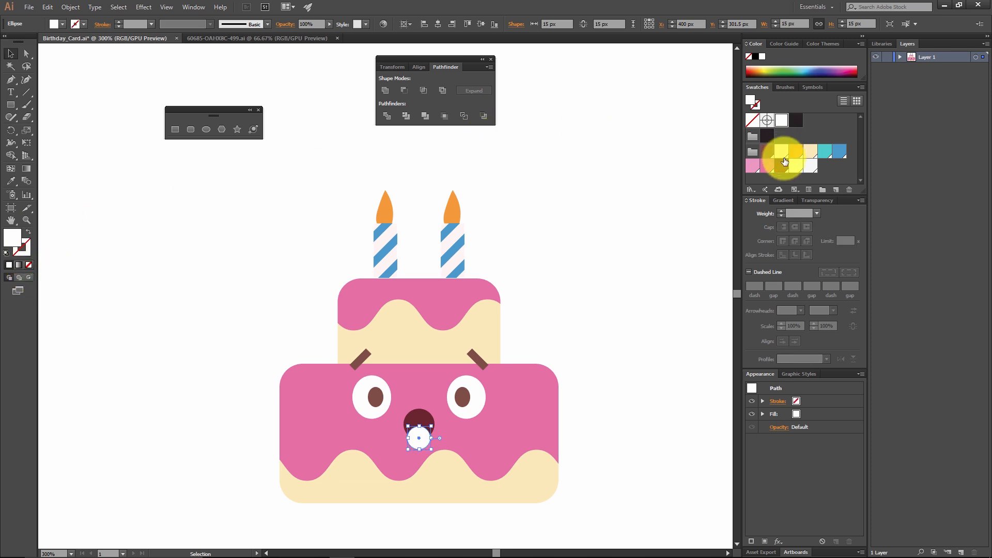
left_click(756, 167)
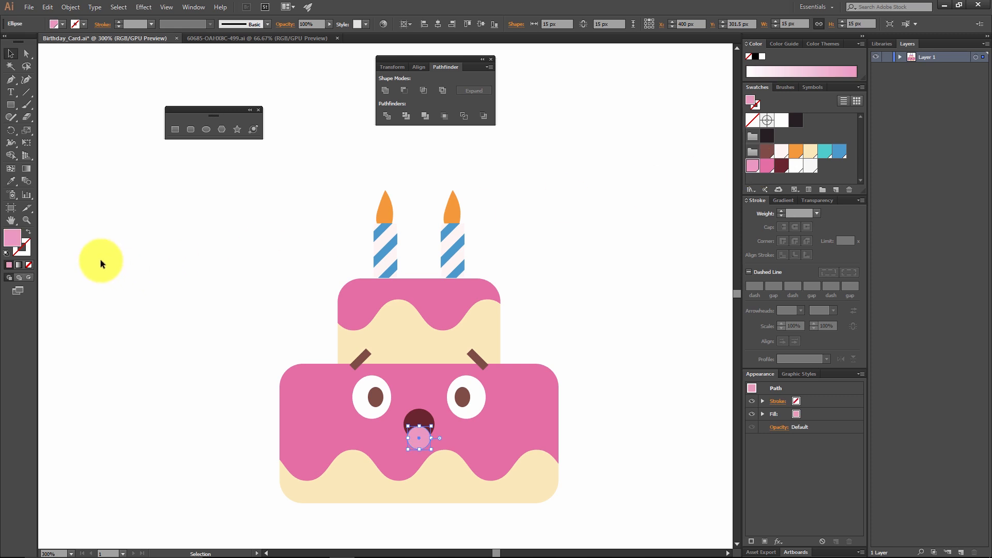
double_click(13, 238)
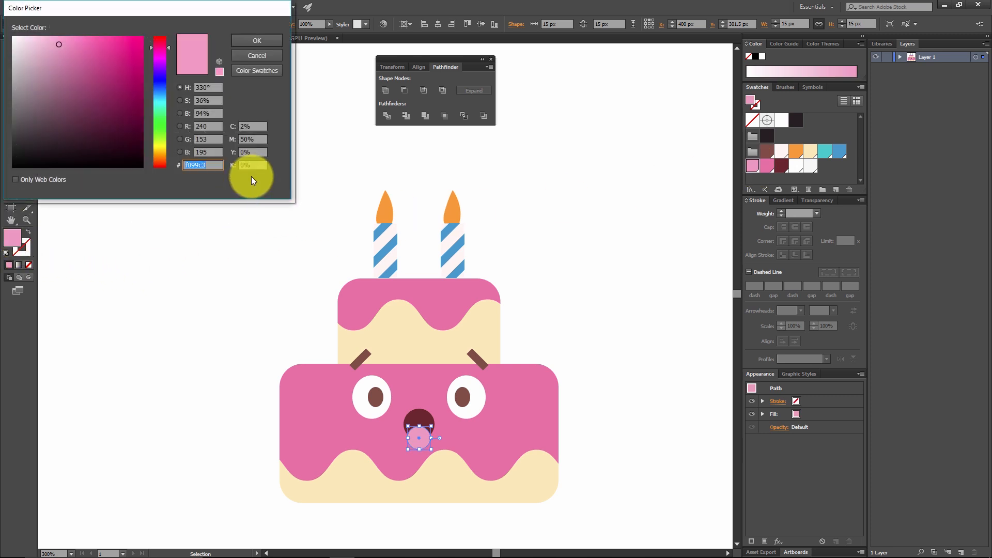
left_click(217, 168)
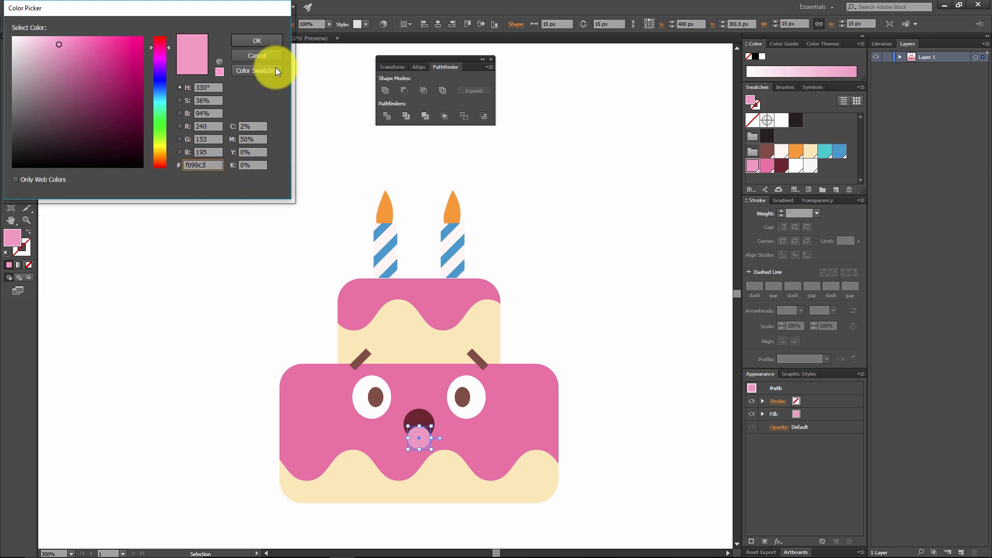
left_click(257, 41)
left_click(601, 258)
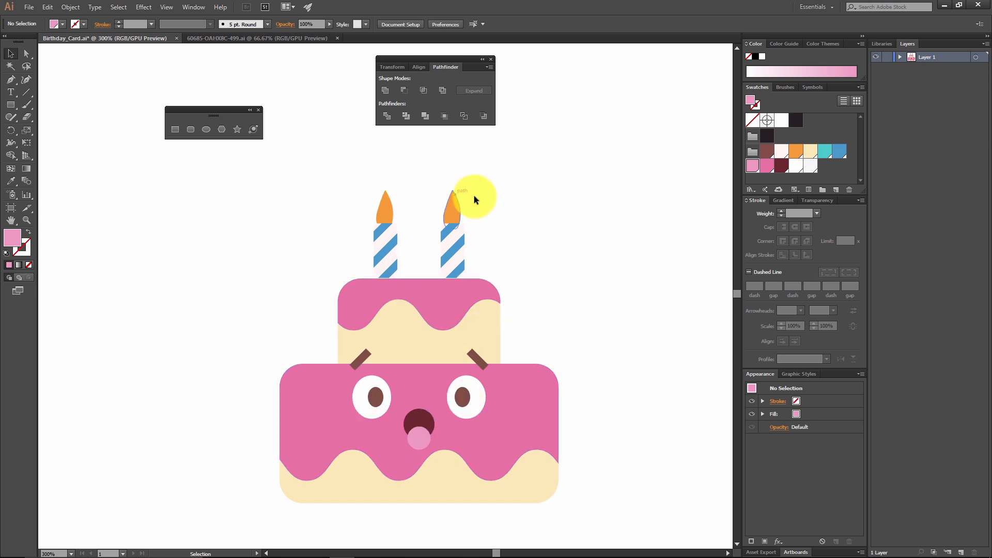
Step: Cut the tongue circle and paste it in place inside the mouth circle using Draw Inside mode
left_click(423, 430)
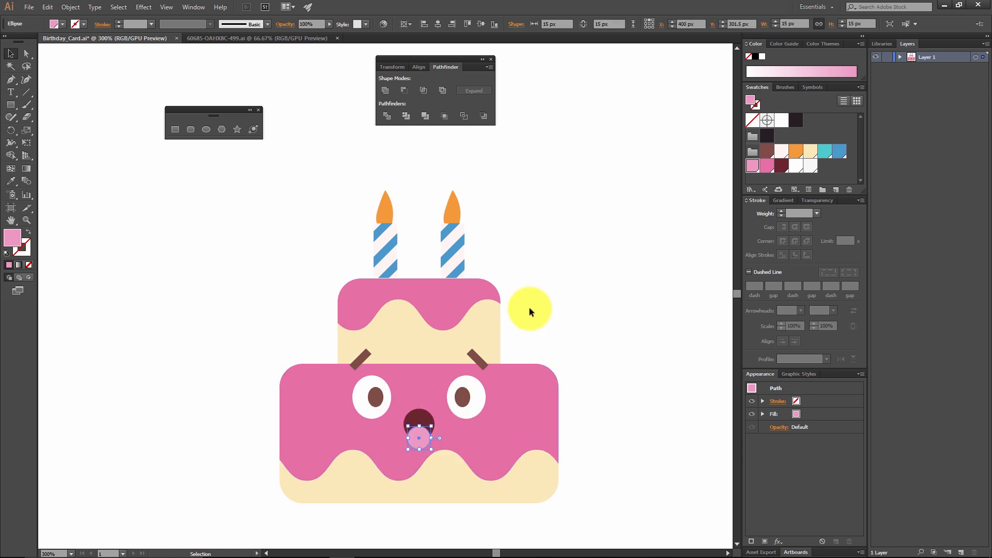
key("ctrl+x")
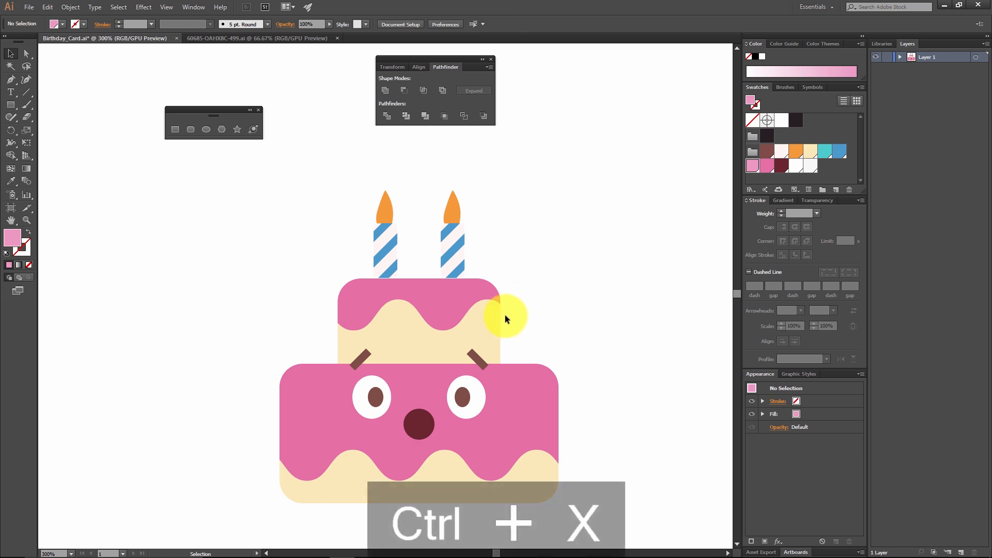
left_click(421, 429)
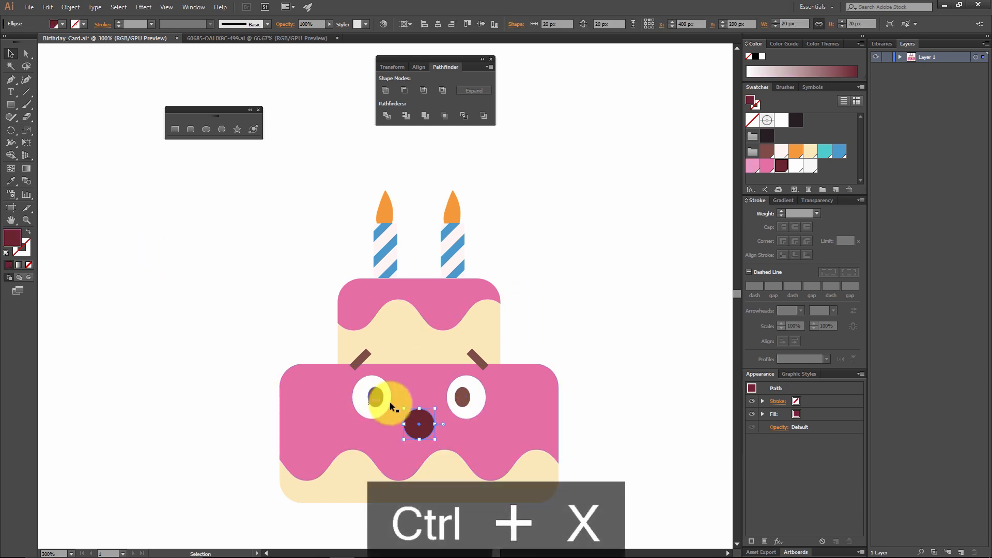
left_click(28, 277)
key("ctrl")
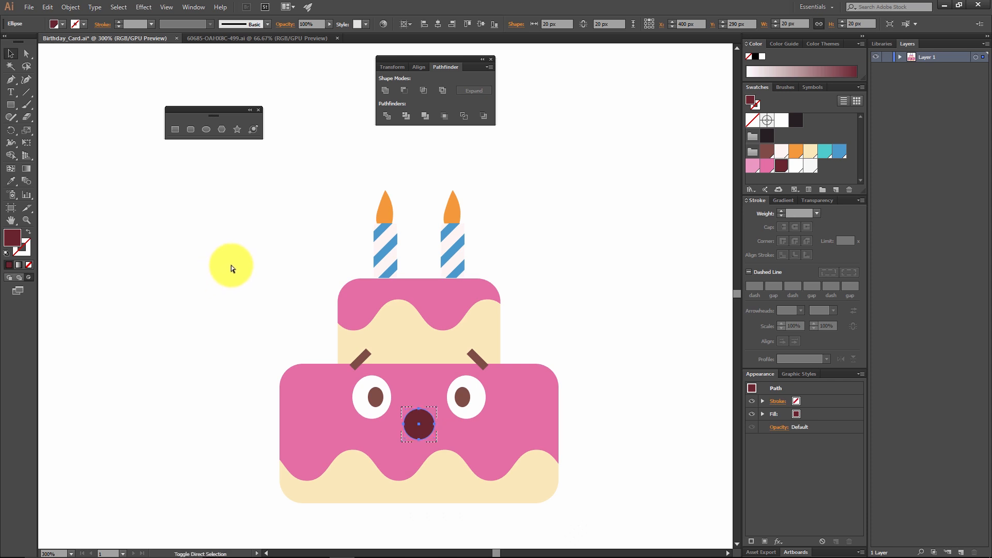
key("ctrl+shift+v")
left_click(587, 259)
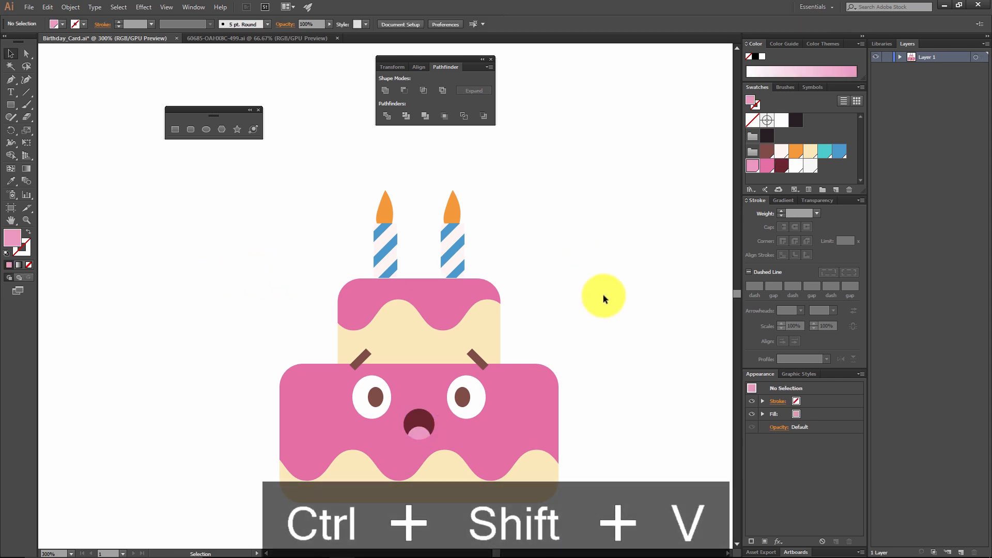
scroll(603, 295, "down", 5)
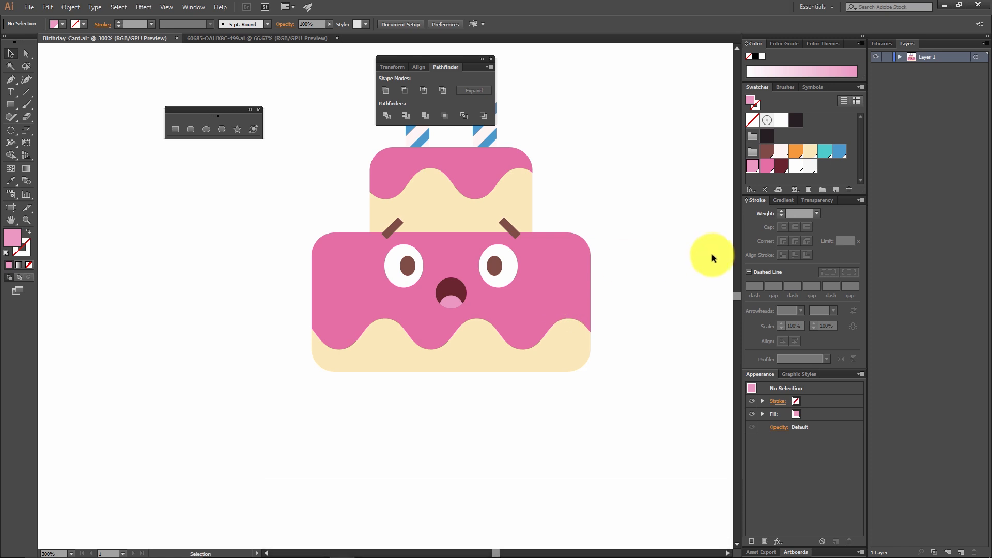
Step: Undo the pasting of the tongue inside the mouth, leaving the plain dark maroon circle deselected
left_click_drag(625, 247, 591, 314)
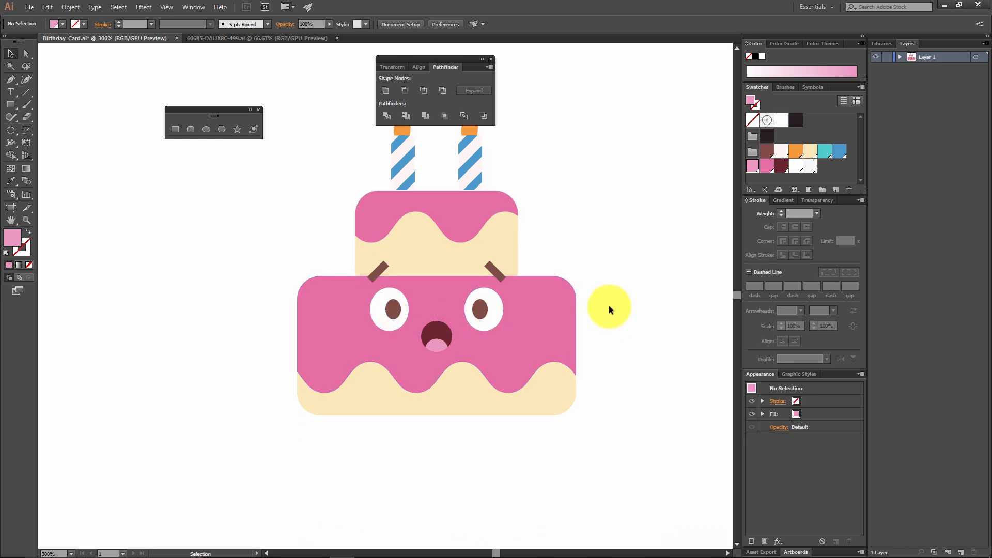
key("ctrl+z")
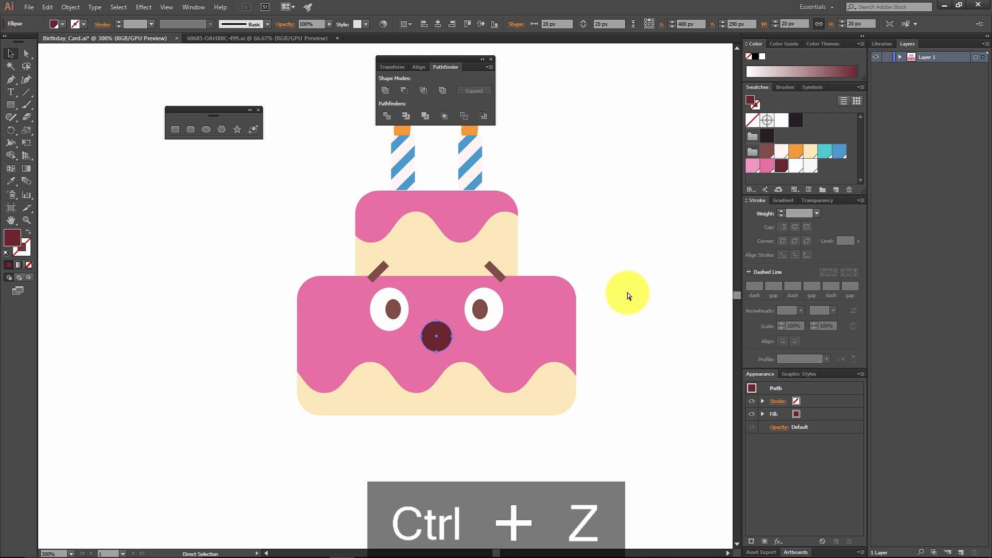
left_click(621, 282)
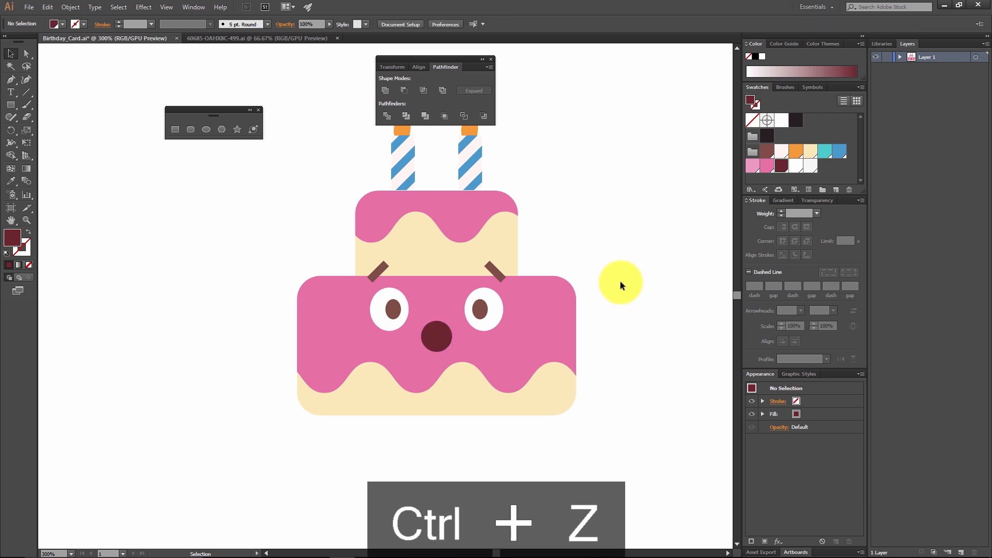
left_click(441, 336)
left_click(609, 310)
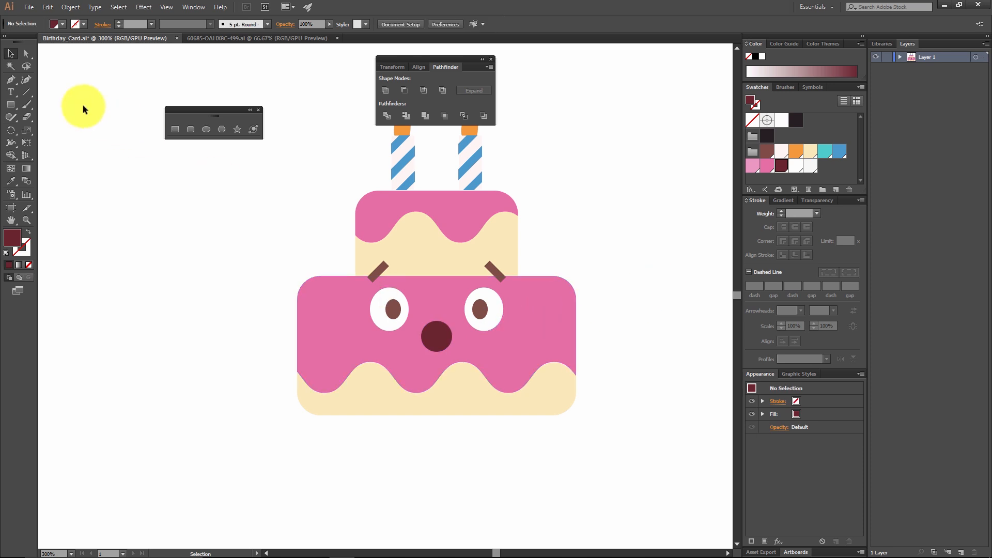
Step: Delete the topmost anchor point of the maroon mouth circle to turn it into a half-circle smile
left_click(23, 50)
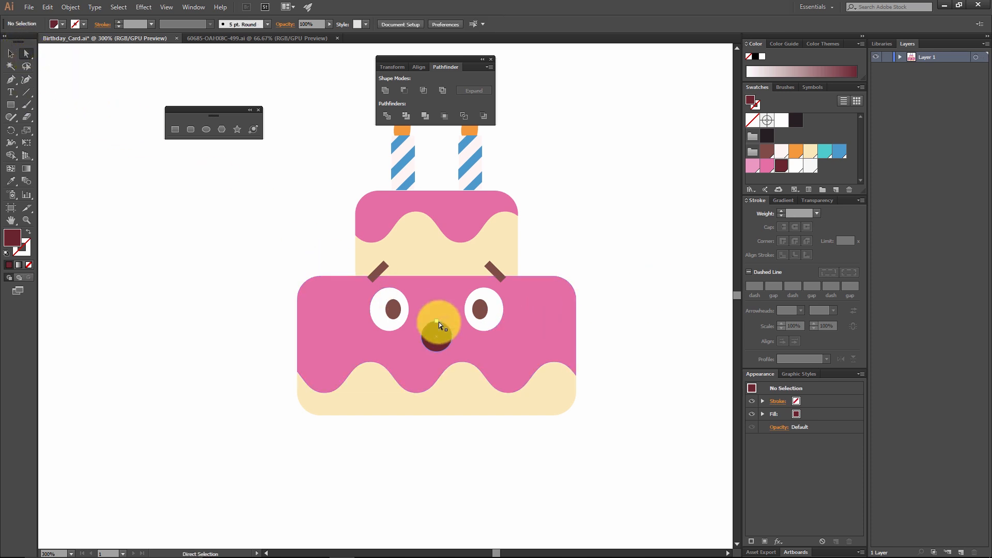
left_click(438, 322)
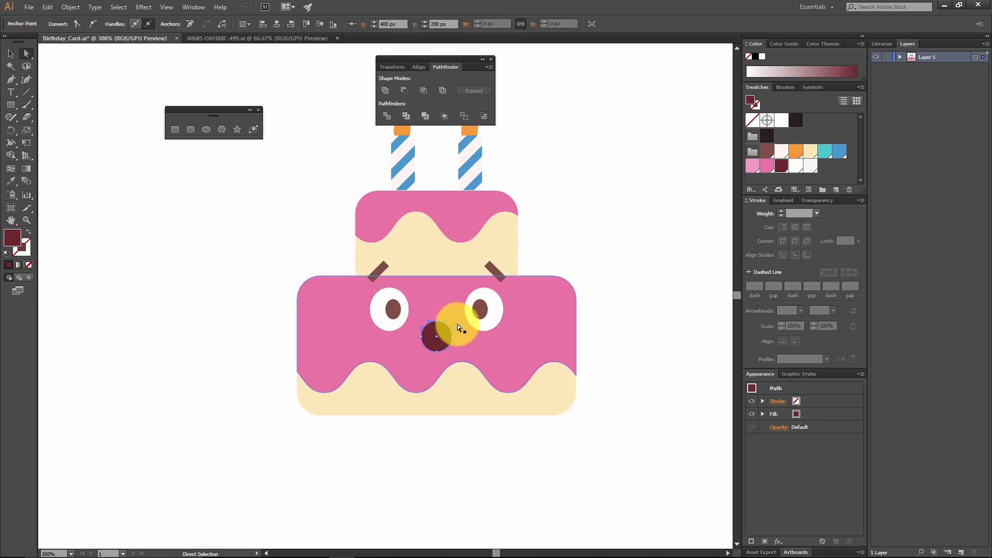
key("Delete")
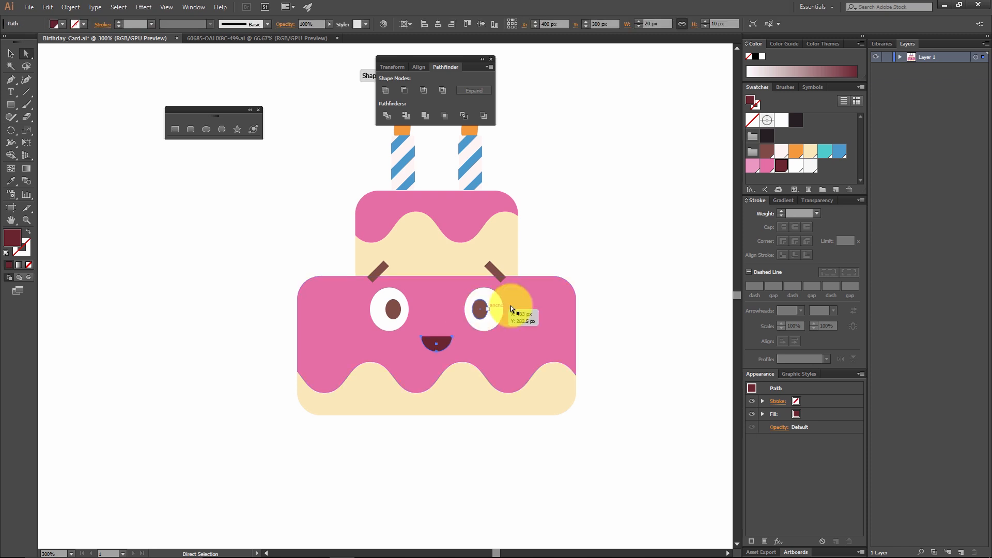
left_click(607, 302)
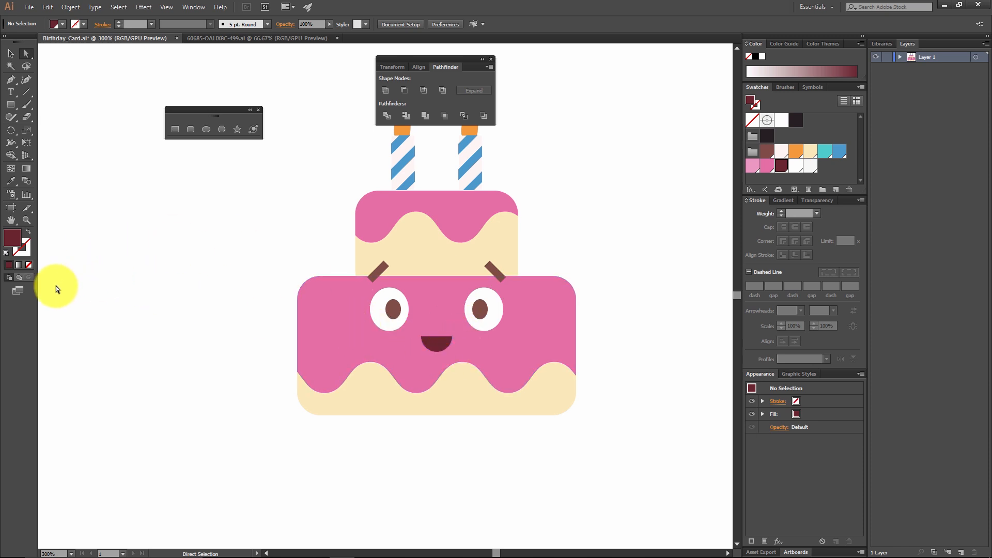
Step: Paste the light pink tongue in place inside the half-circle mouth using Draw Inside mode, then move it down to Y 305 px
left_click(10, 53)
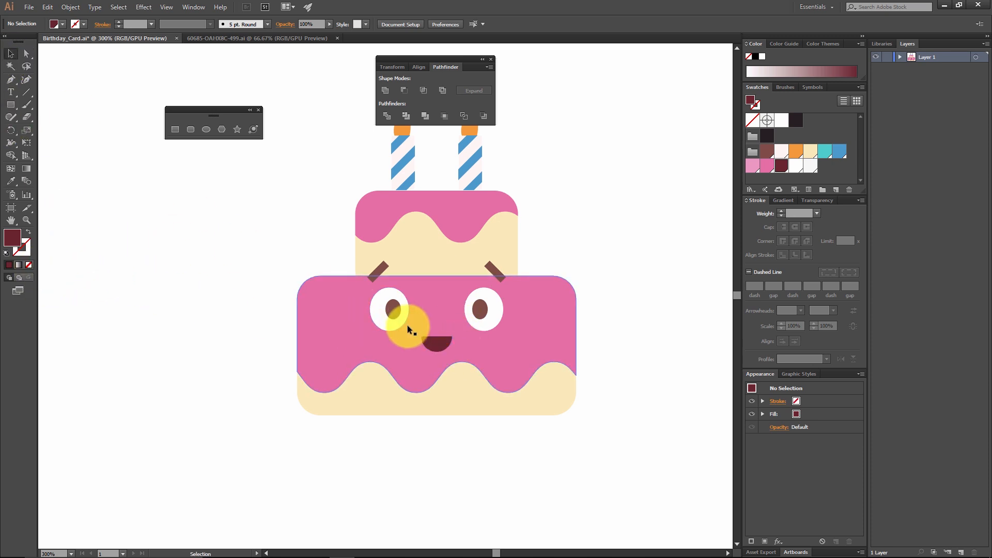
left_click(420, 341)
left_click(27, 277)
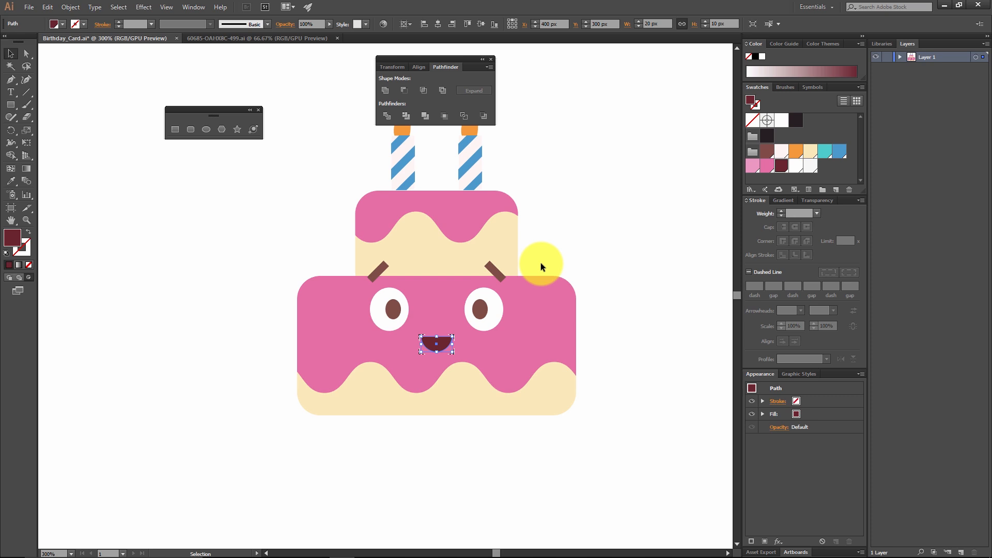
key("ctrl+shift+v")
left_click(443, 345)
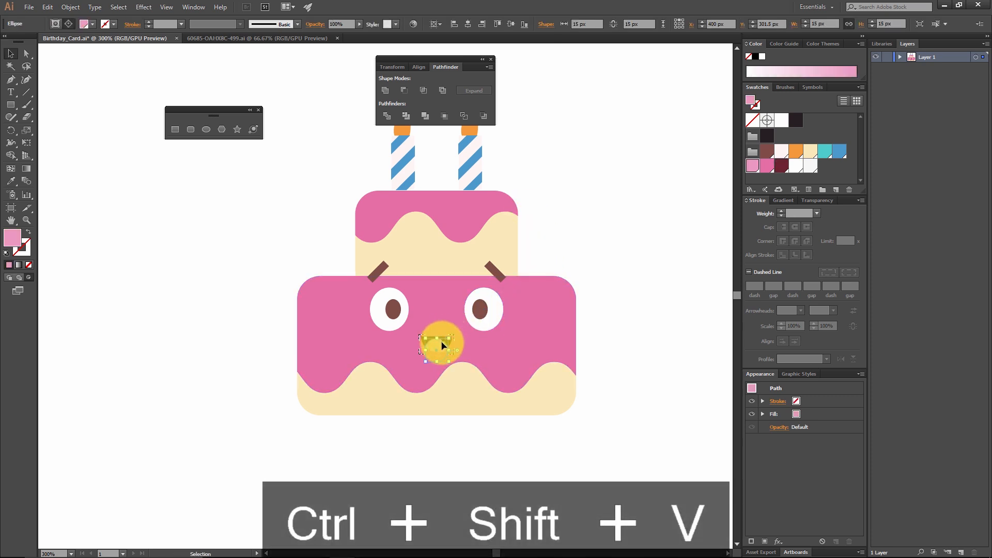
left_click_drag(441, 343, 442, 351)
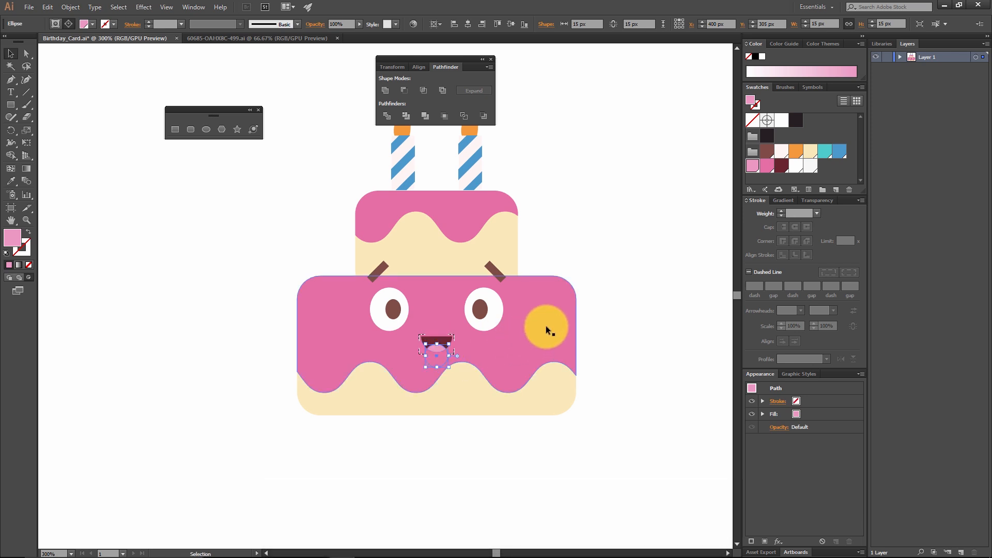
left_click(626, 300)
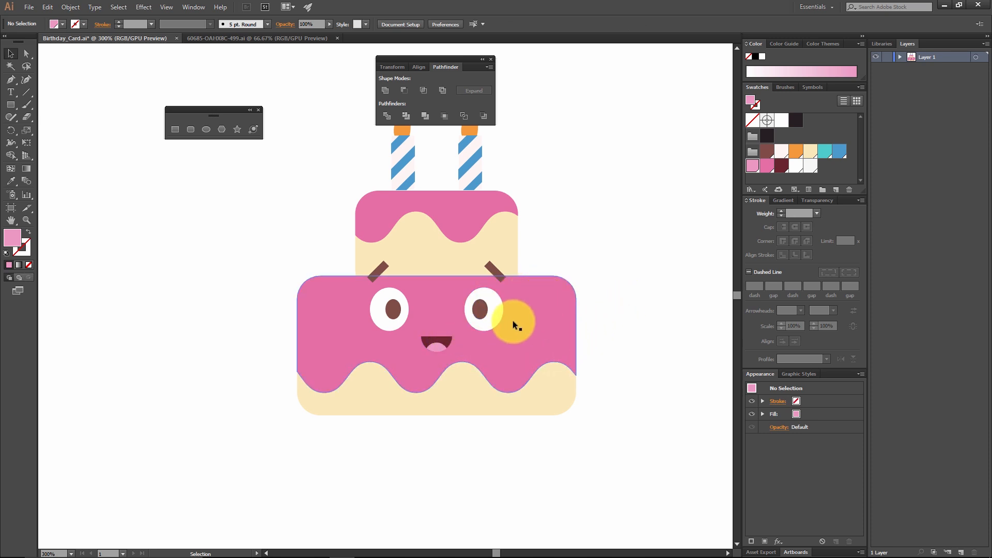
Step: Move the right-hand eye, its pupil and its eyebrow together slightly closer to the left-hand eye
left_click(488, 318)
left_click(485, 320, "shift")
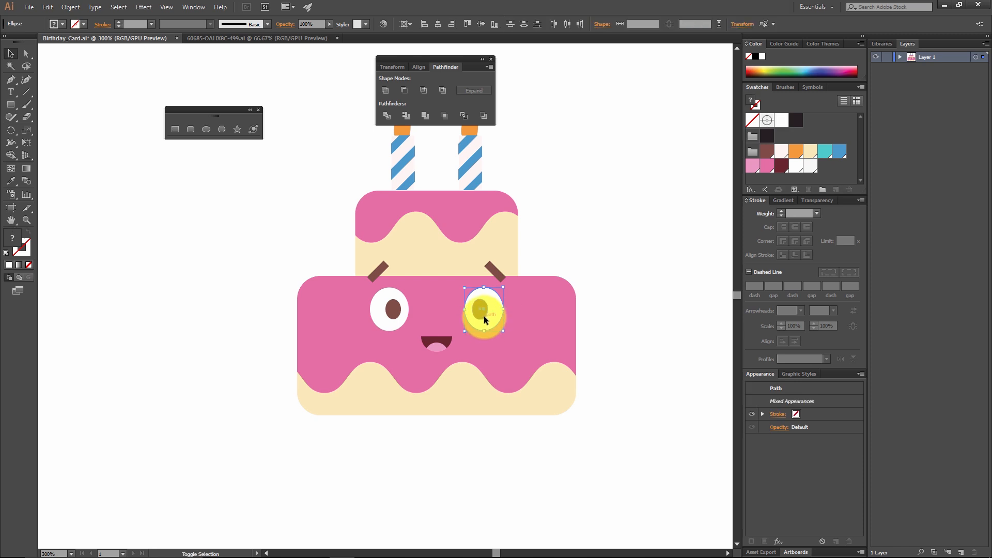
left_click(498, 269, "shift")
left_click_drag(487, 302, 480, 306)
Step: Group both eyes with their pupils and eyebrows, and centre the group horizontally on the cake
left_click(388, 308, "shift")
left_click(375, 274, "shift")
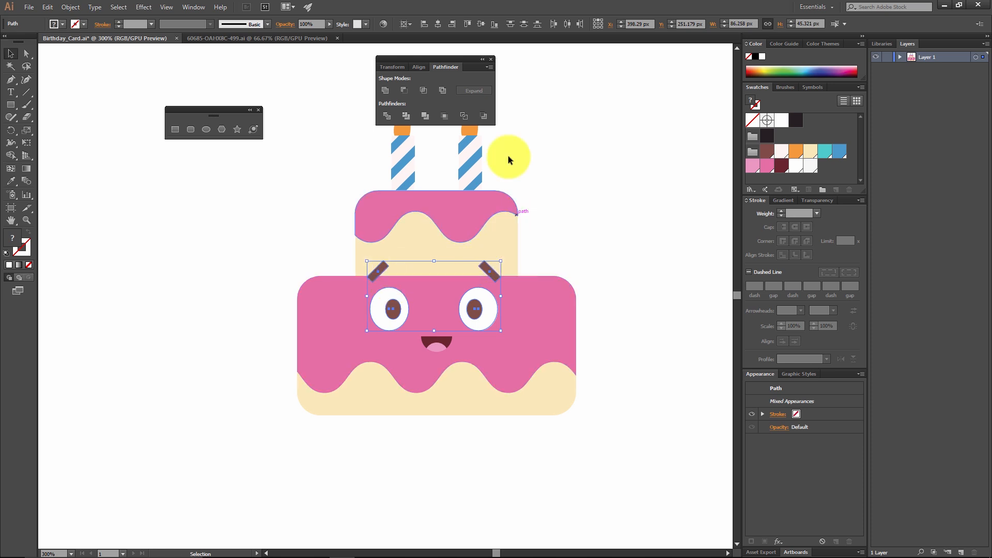
key("ctrl+g")
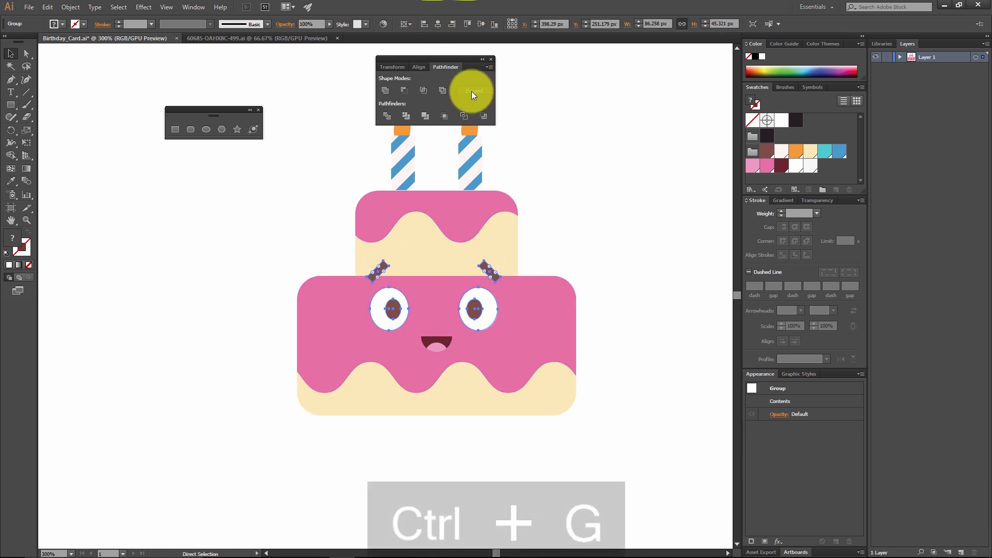
left_click(438, 23)
left_click(628, 148)
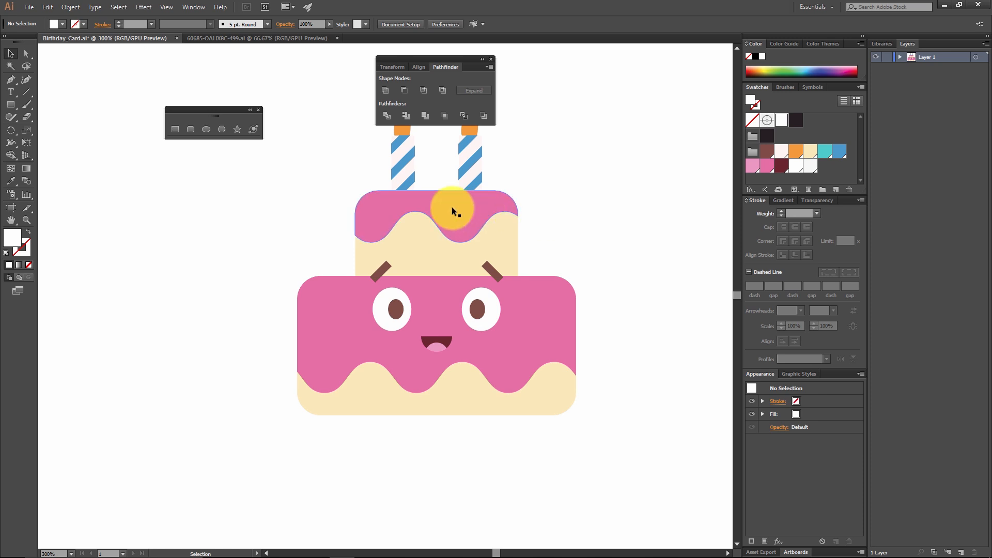
Step: Duplicate the pink icing shapes of both tiers about 5 px downward and fill the copies with the orange swatch
left_click(475, 216)
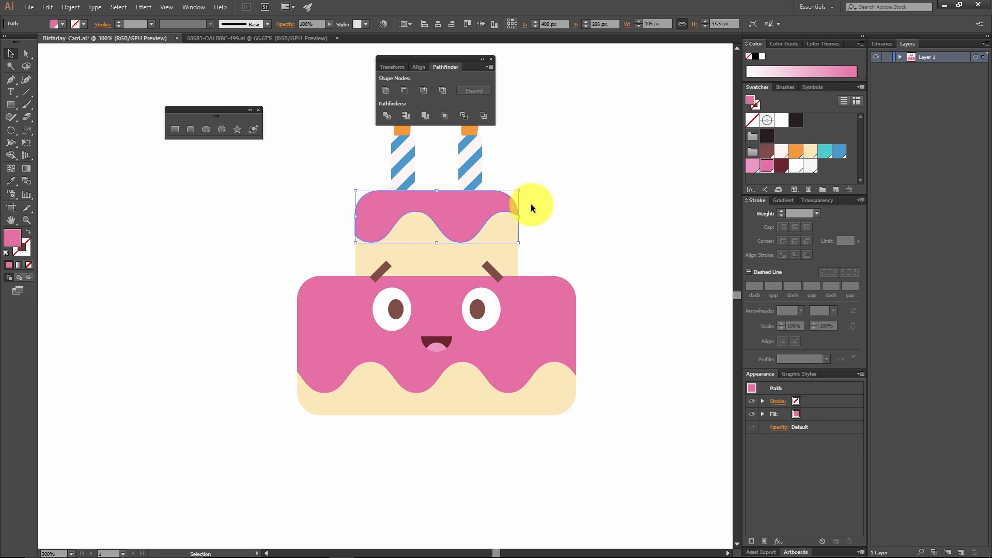
left_click(541, 317, "shift")
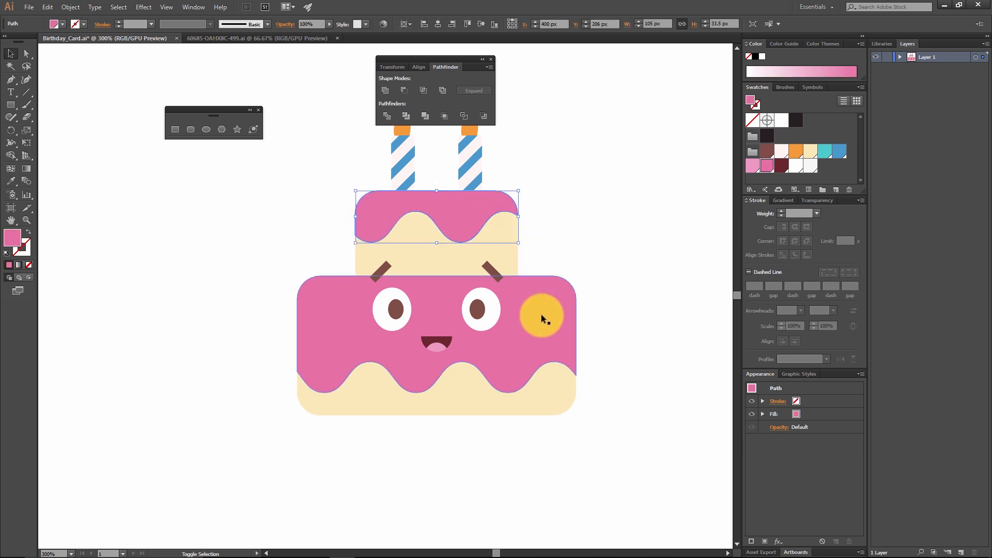
left_click(550, 300, "shift")
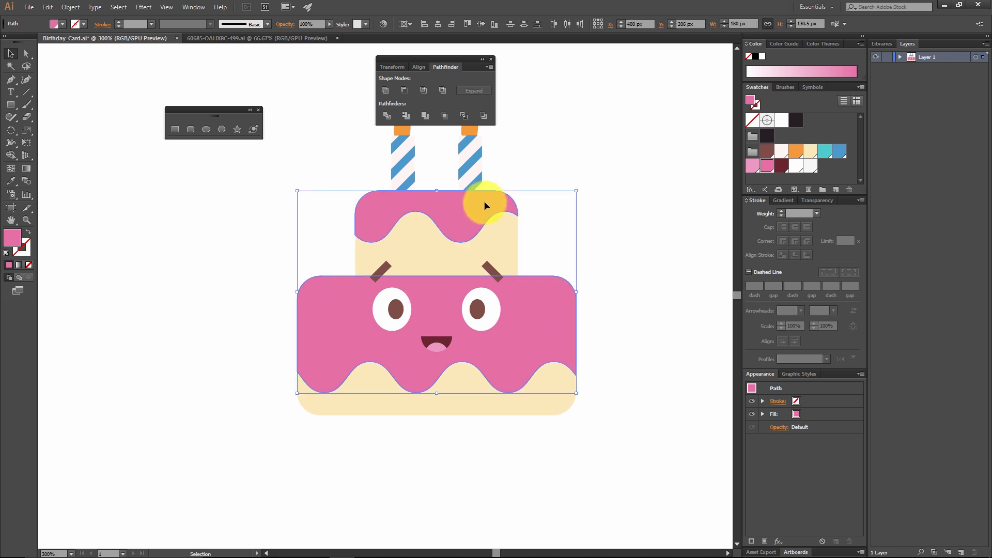
left_click_drag(485, 206, 486, 210)
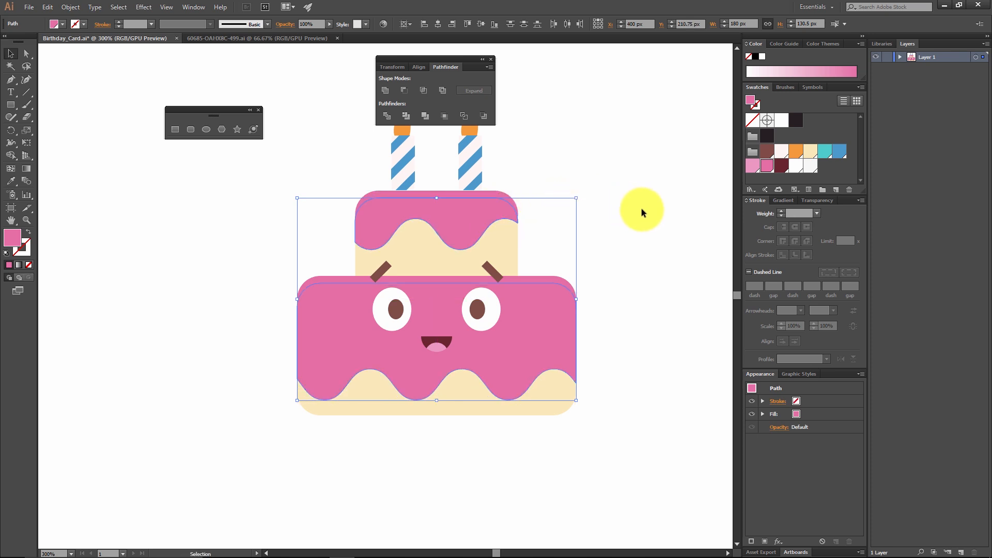
left_click(797, 153)
left_click_drag(474, 131, 475, 195)
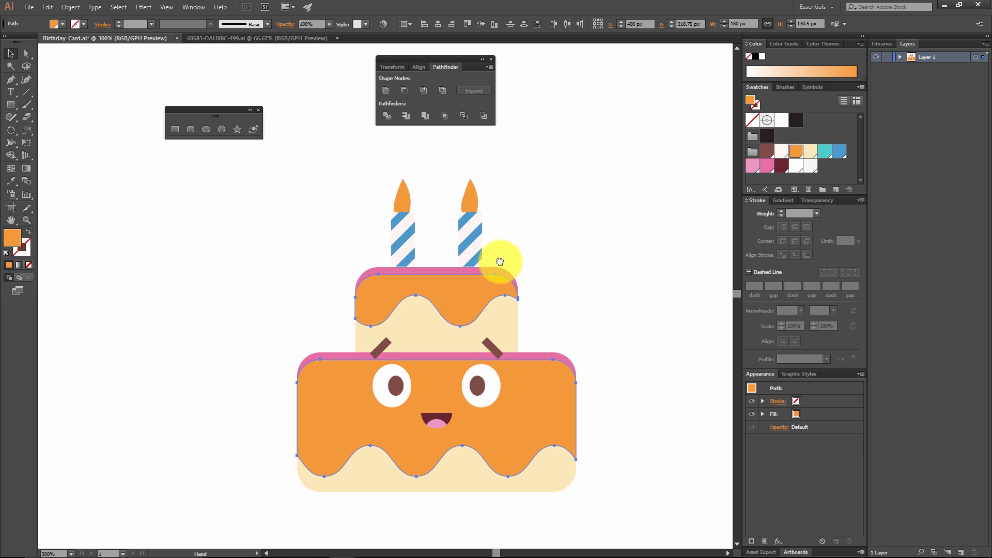
left_click_drag(500, 262, 477, 186)
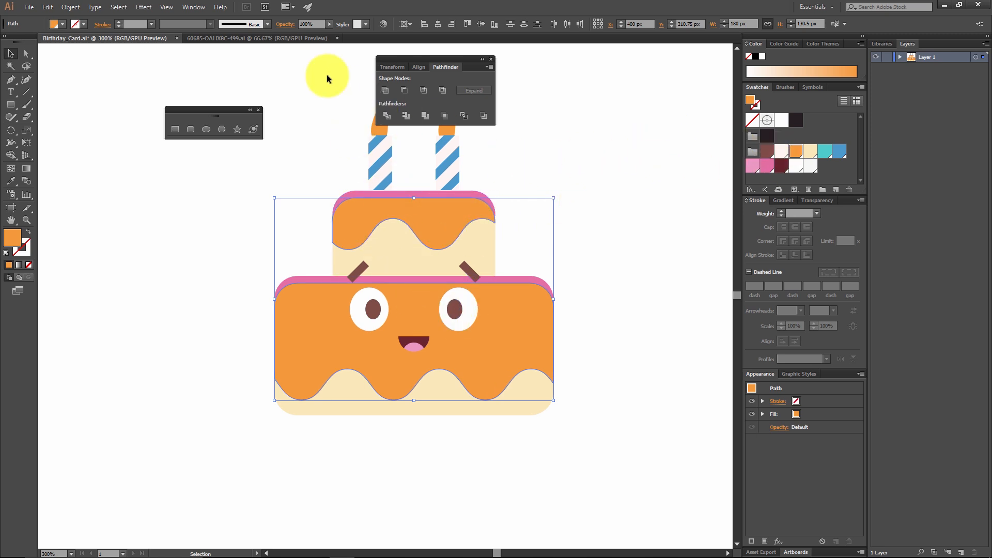
Step: Set the orange icing copies to the Multiply blending mode with 20% opacity
left_click(813, 202)
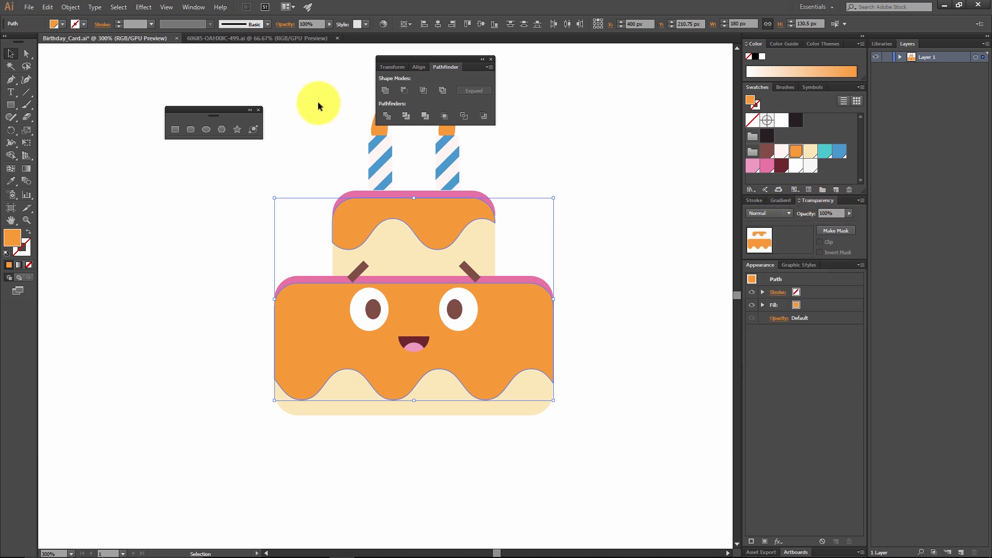
left_click(197, 9)
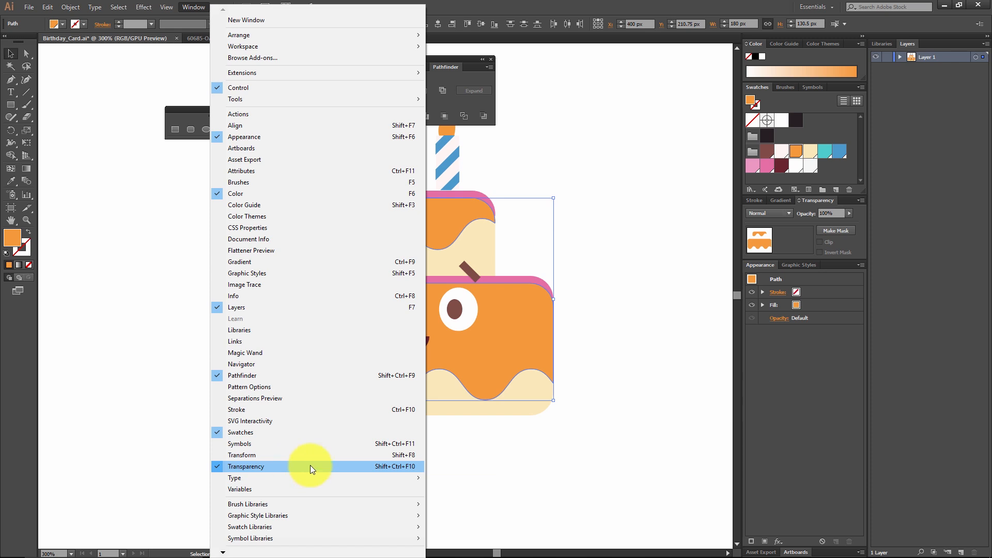
left_click(789, 216)
left_click(789, 216)
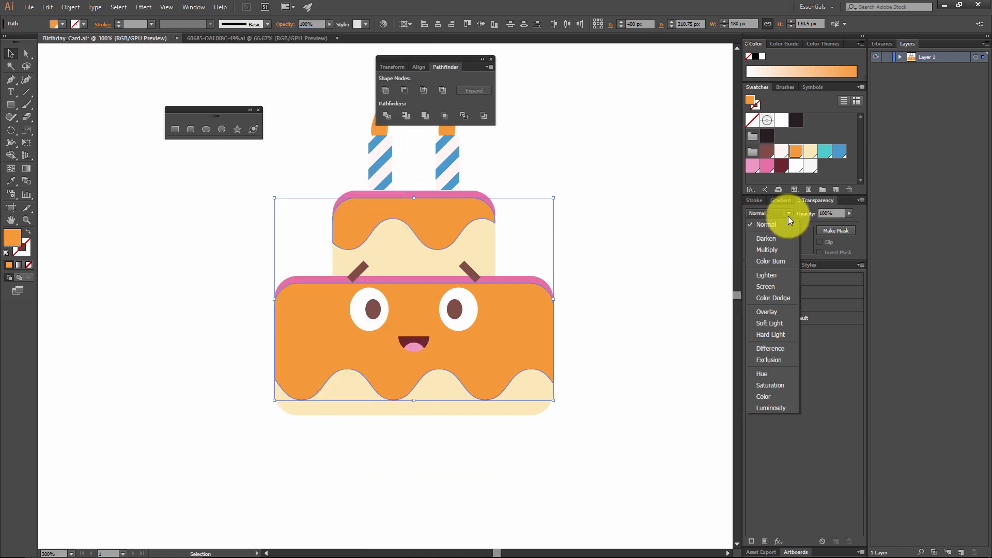
left_click(779, 249)
left_click_drag(836, 215, 772, 215)
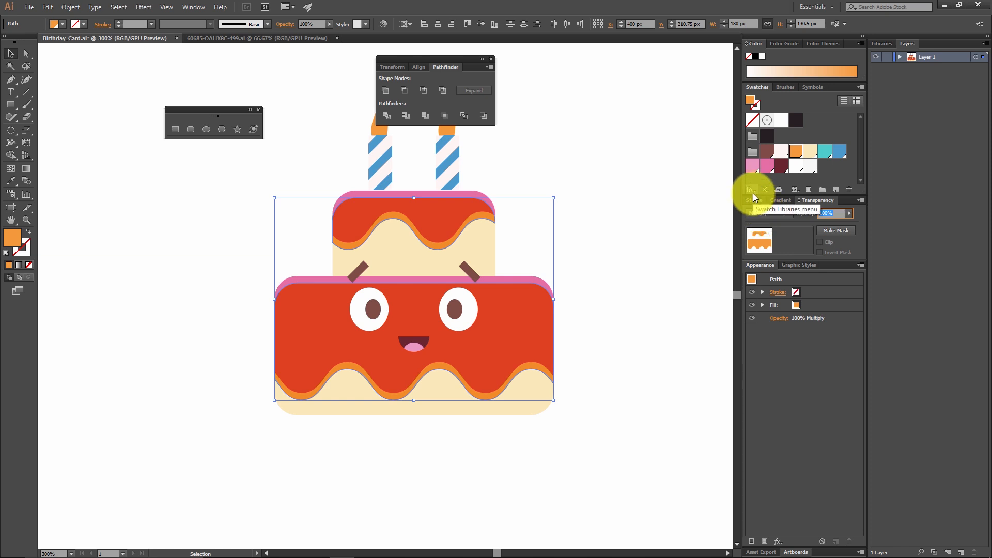
type("20")
key("Return")
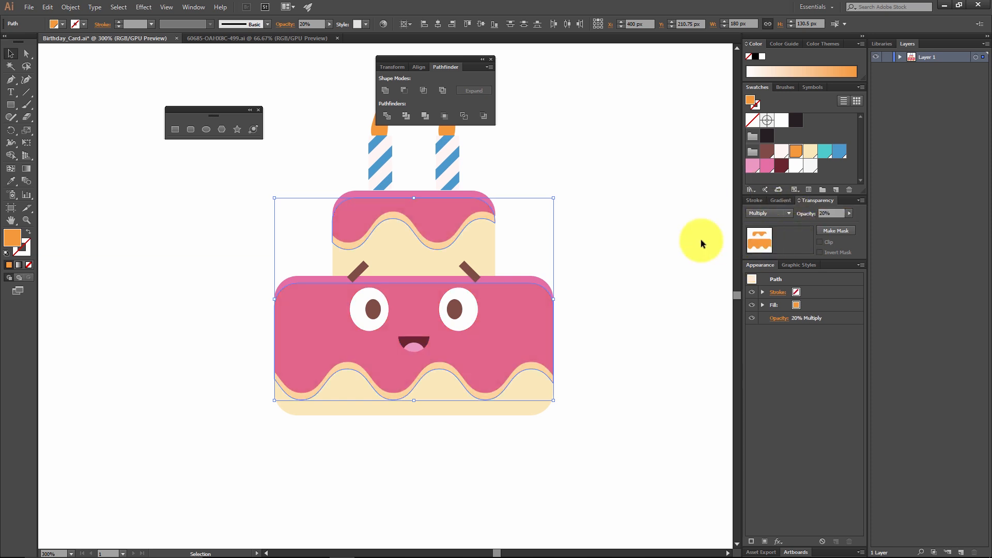
left_click(620, 234)
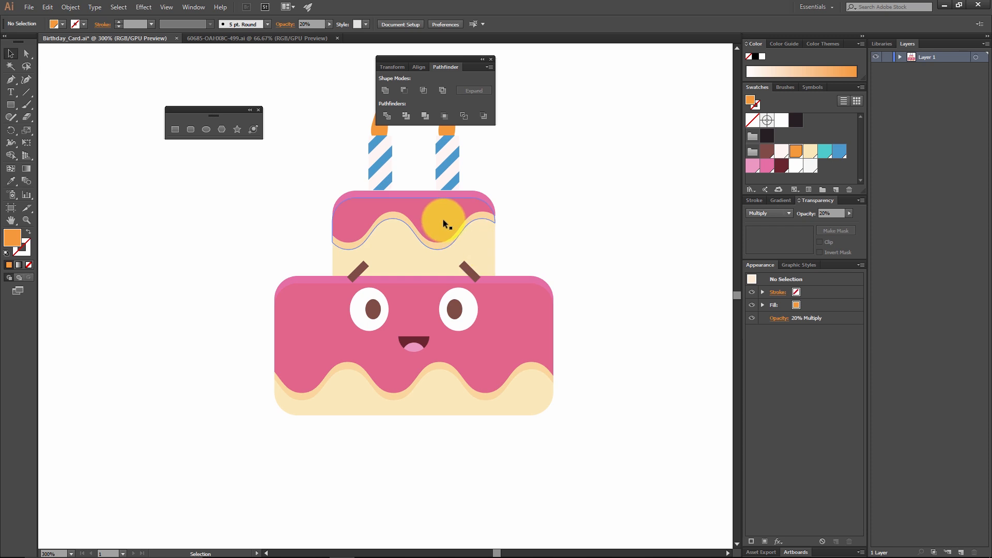
Step: Cut the upper tier's icing shadow and paste it in place inside that tier's cream shape using Draw Inside, then return to Draw Normal
left_click(424, 210)
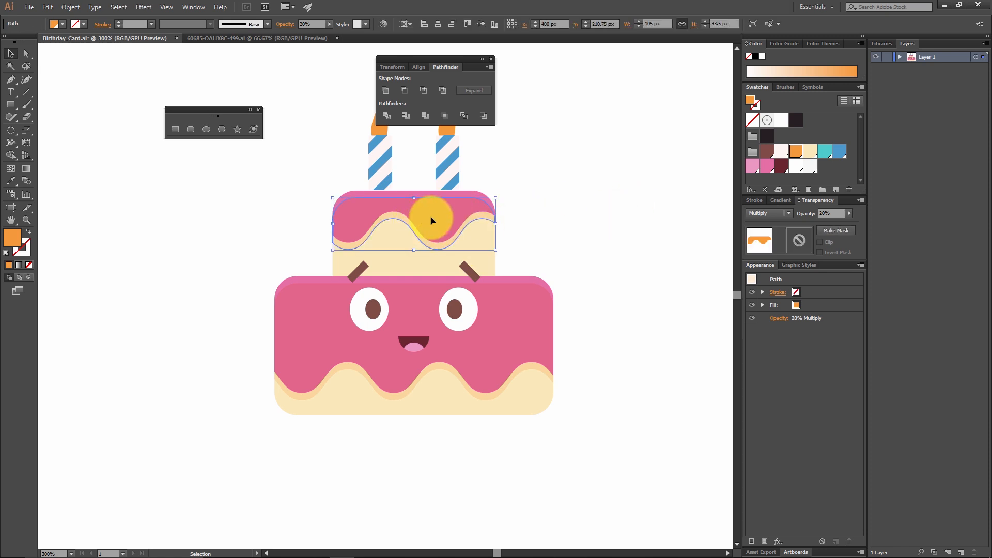
key("ctrl+x")
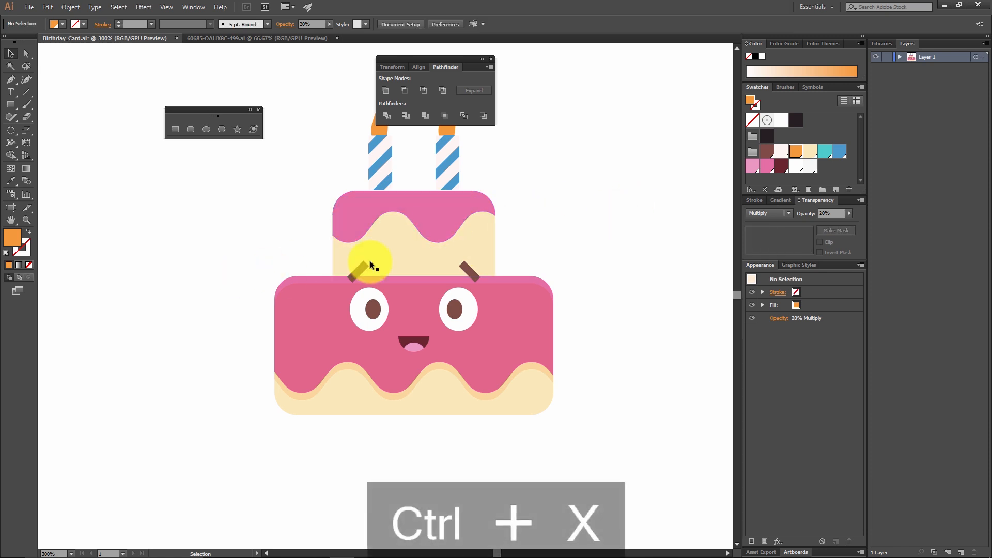
left_click(403, 240)
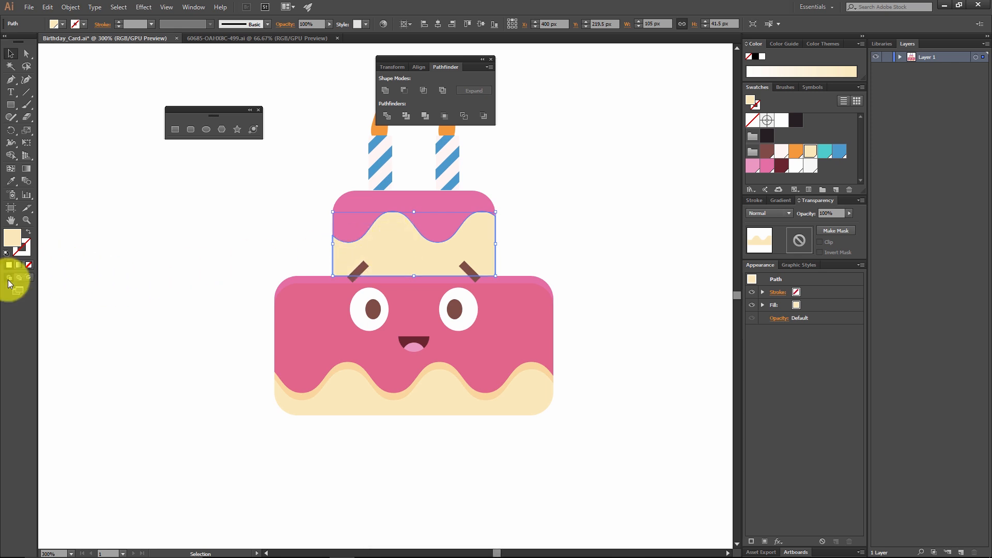
left_click(29, 277)
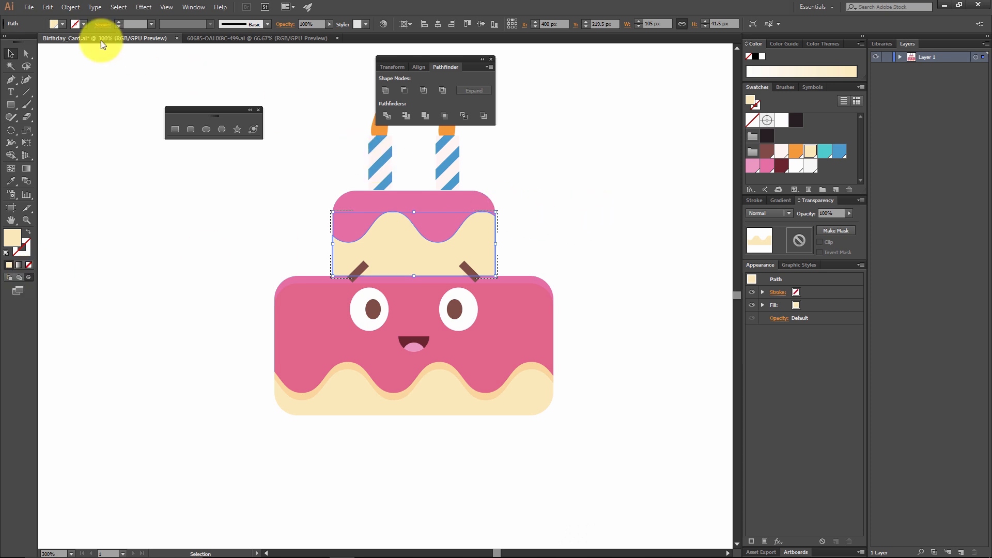
key("ctrl+shift+v")
left_click(582, 228)
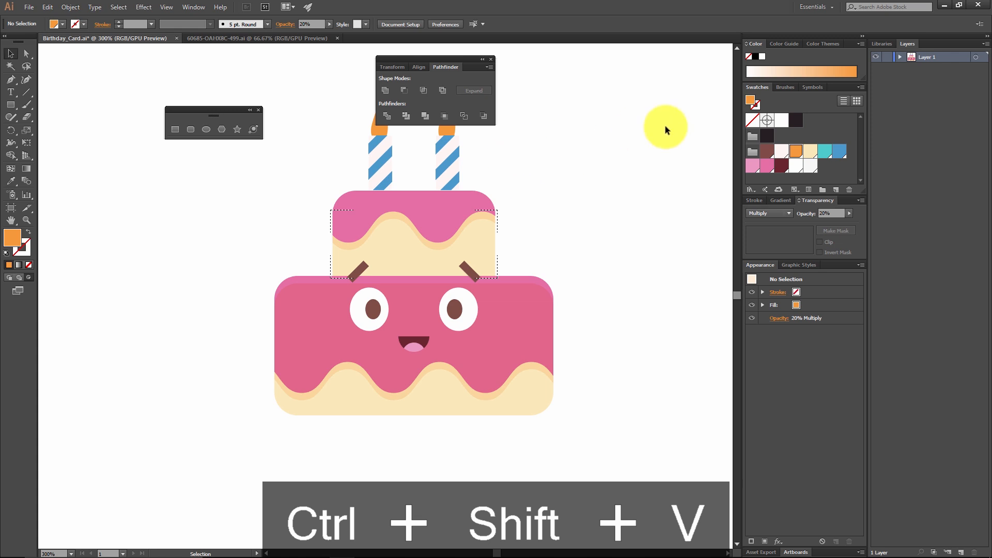
key("shift+d")
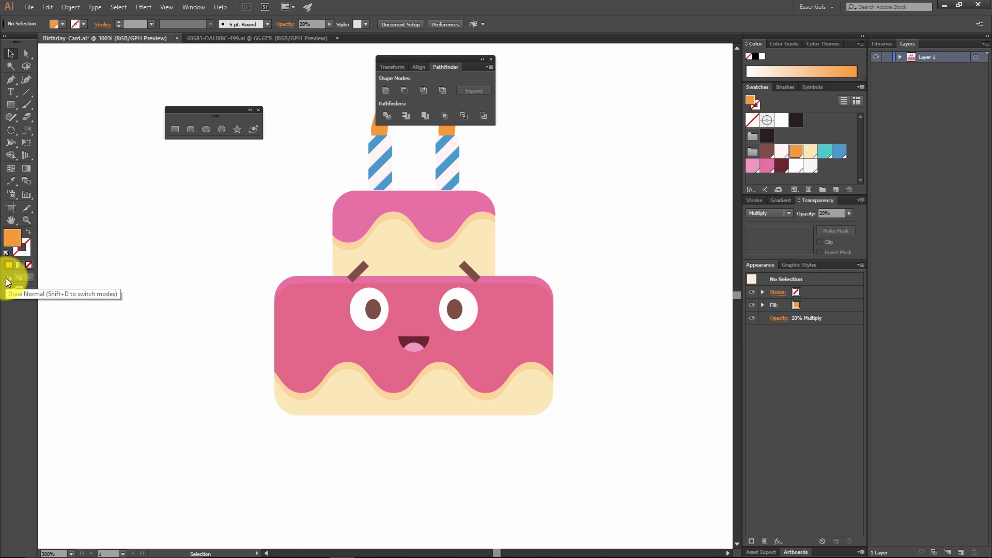
Step: Cut the lower tier's icing shadow and paste it in place inside that tier's cream shape using Draw Inside
left_click(506, 305)
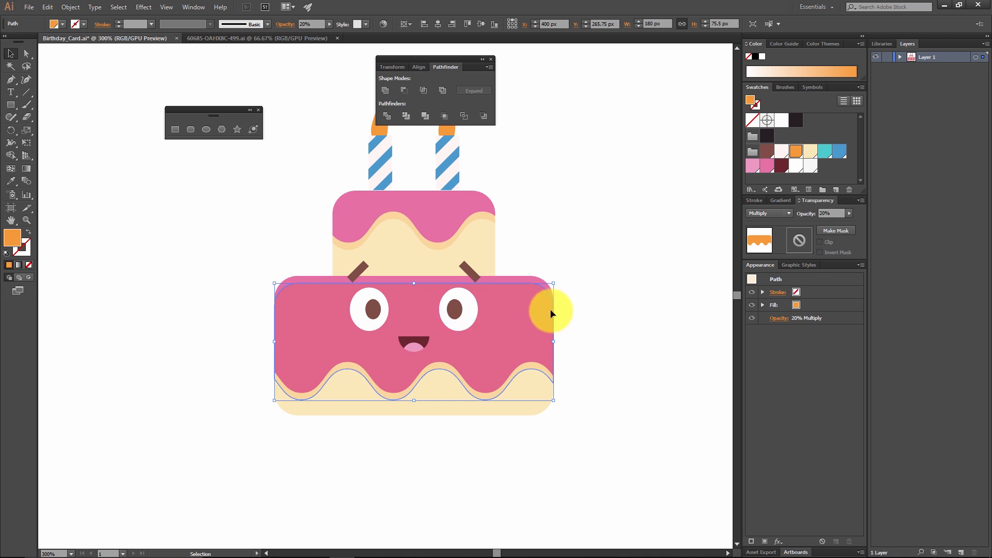
key("ctrl+x")
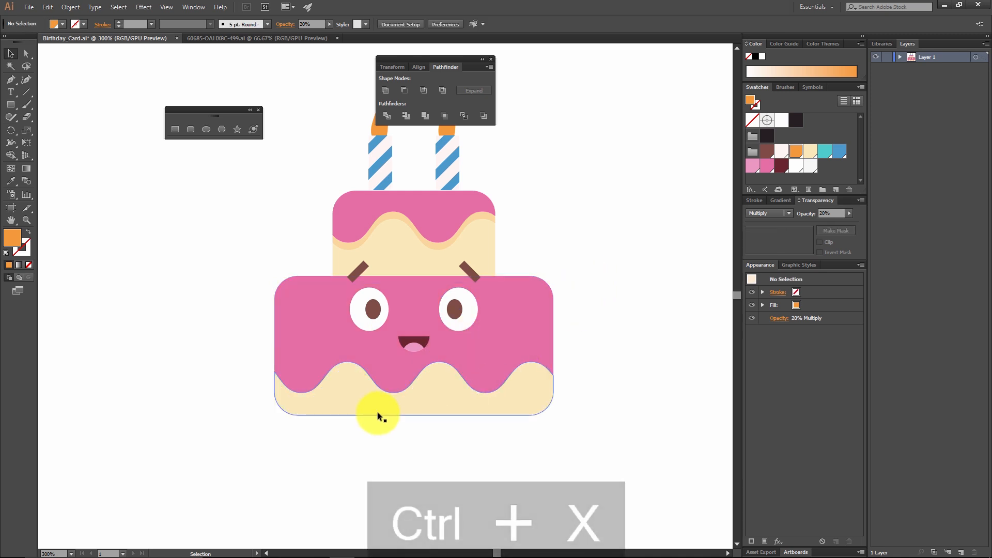
left_click(448, 383)
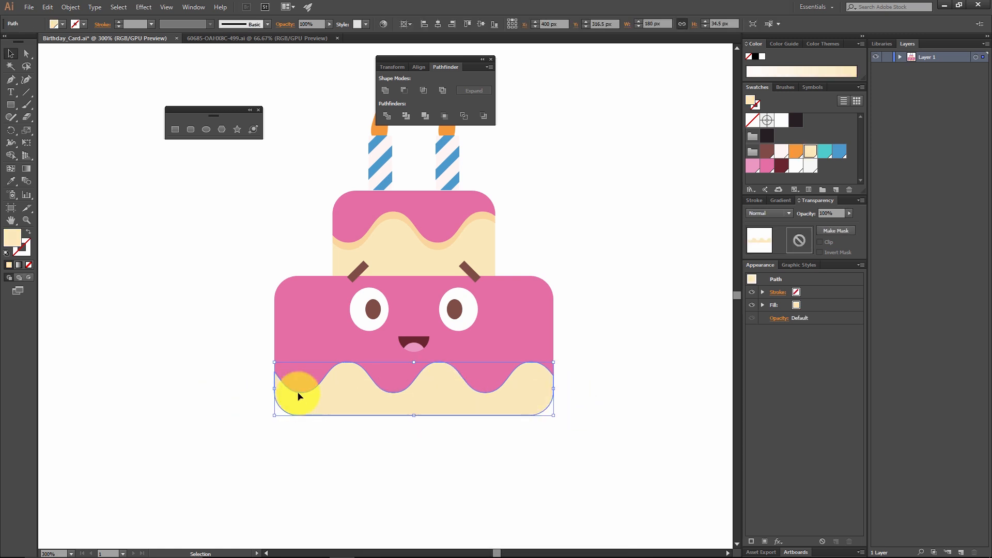
left_click(28, 277)
key("ctrl+shift+v")
left_click(602, 313)
left_click(603, 313)
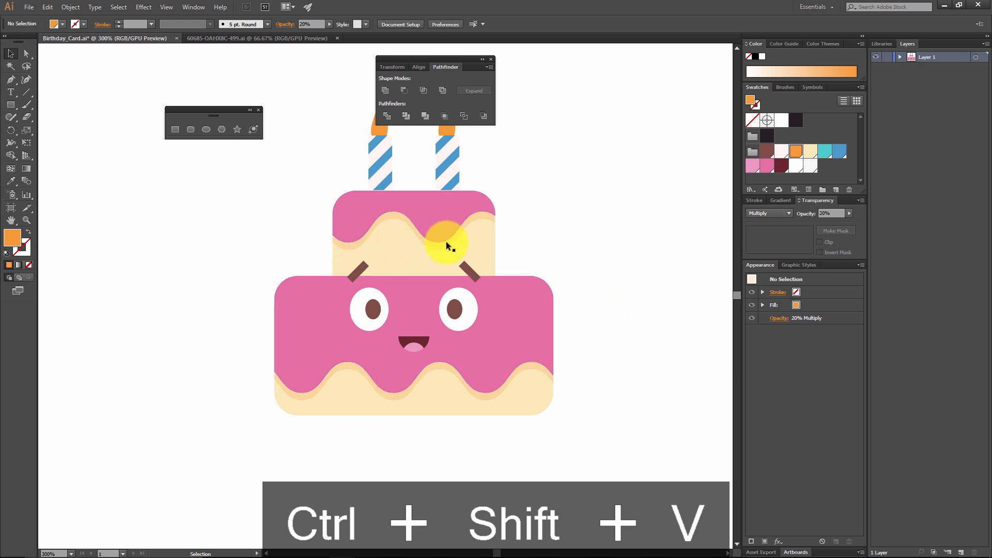
Step: Group all the cake artwork and centre the group vertically on the artboard
key("space")
left_click_drag(590, 238, 543, 271)
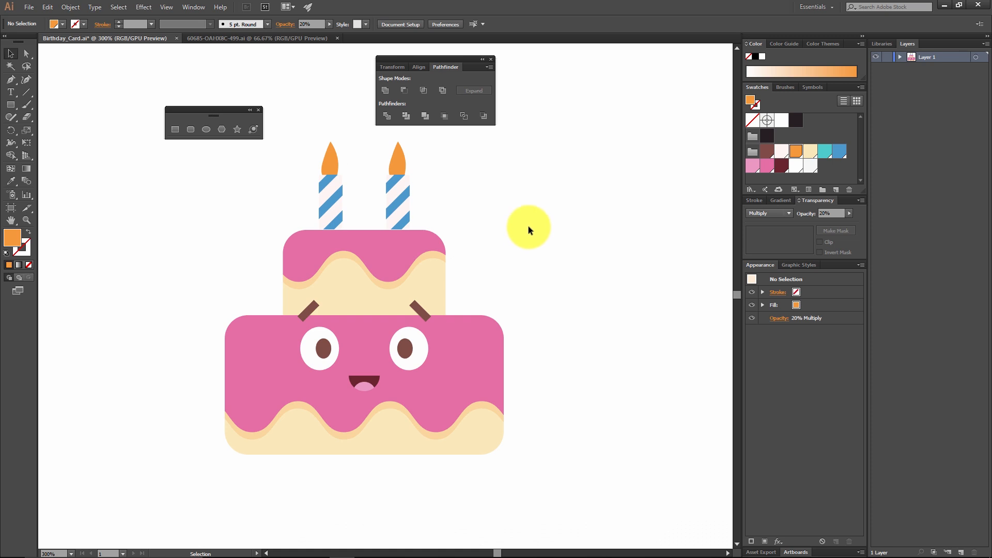
key("ctrl+minus")
key("ctrl+minus")
key("ctrl+minus")
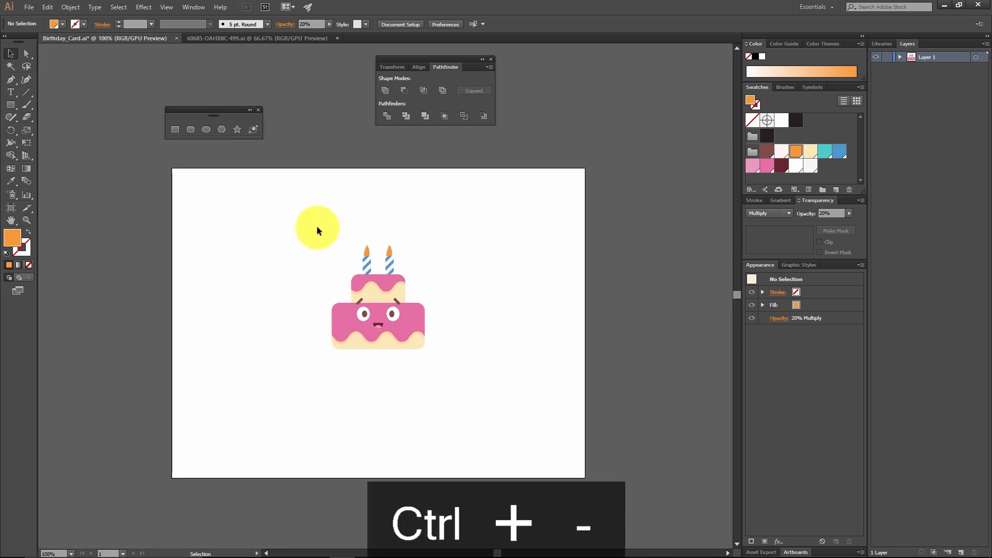
left_click_drag(300, 204, 465, 388)
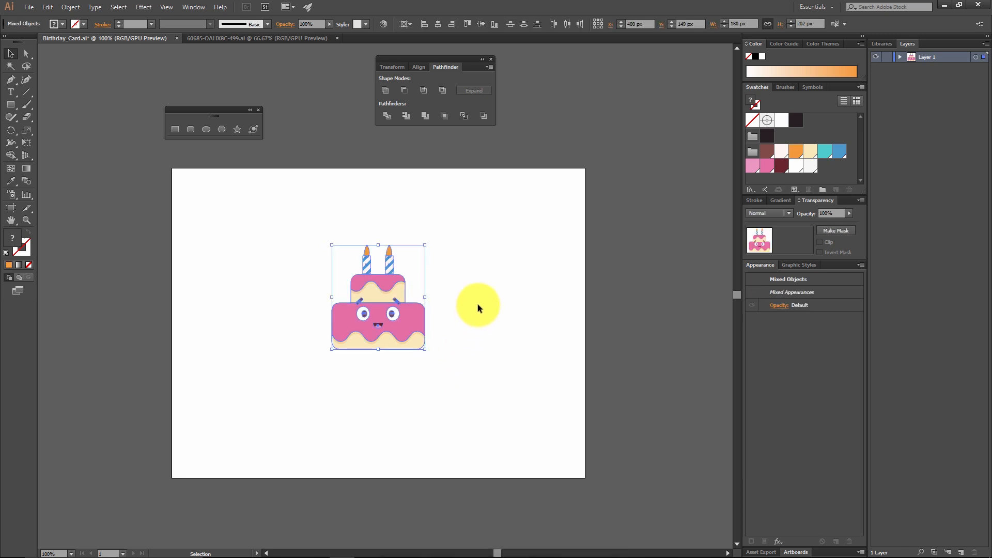
key("a")
left_click(73, 11)
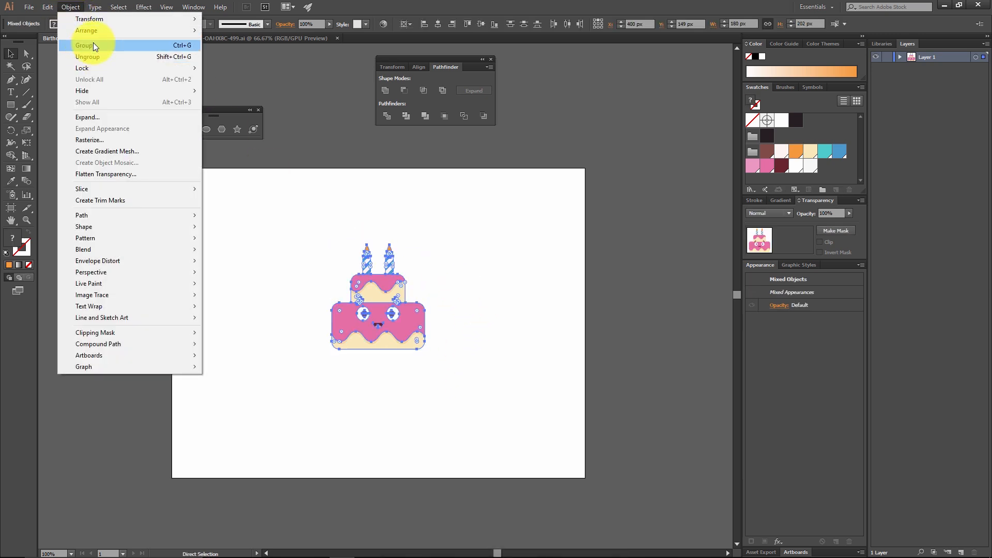
left_click(94, 42)
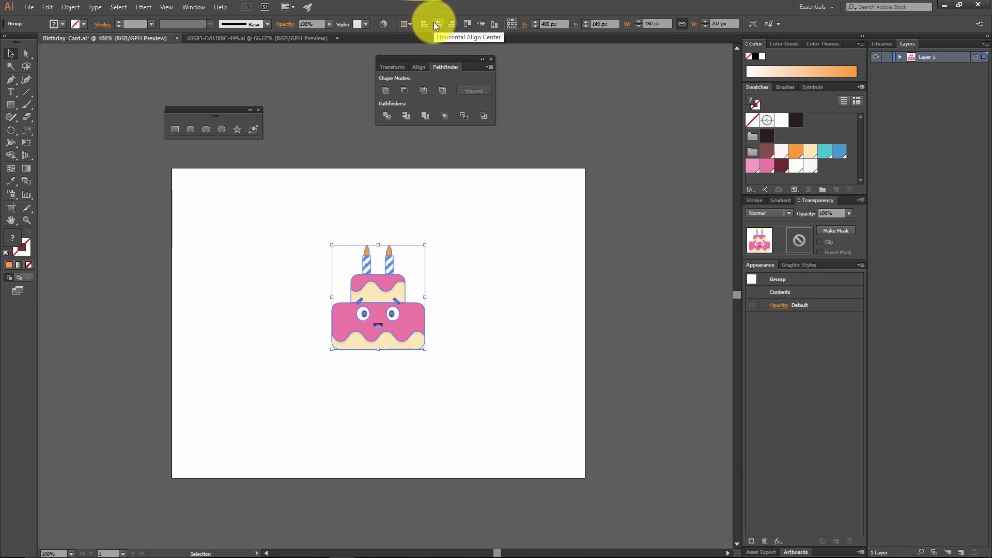
left_click(476, 24)
left_click(544, 223)
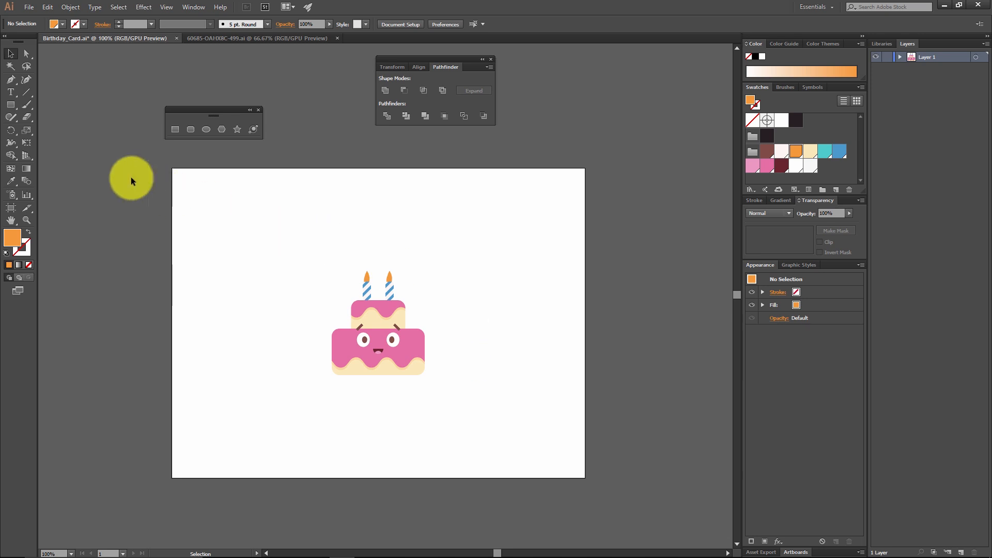
Step: Add the point text "HAPPY BIRTHDAY" above the cake
left_click(13, 93)
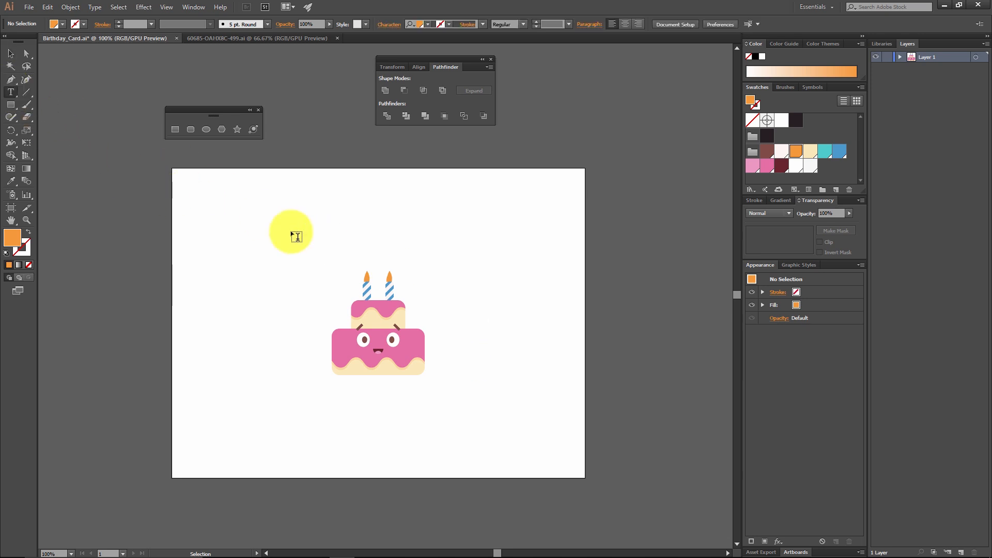
left_click(301, 216)
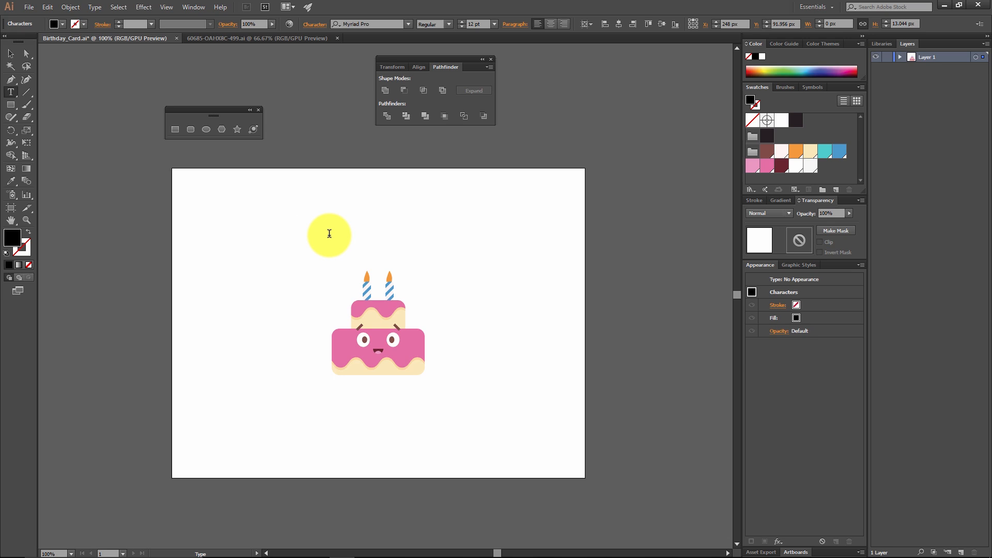
type("HAPPY BIRTHDAY")
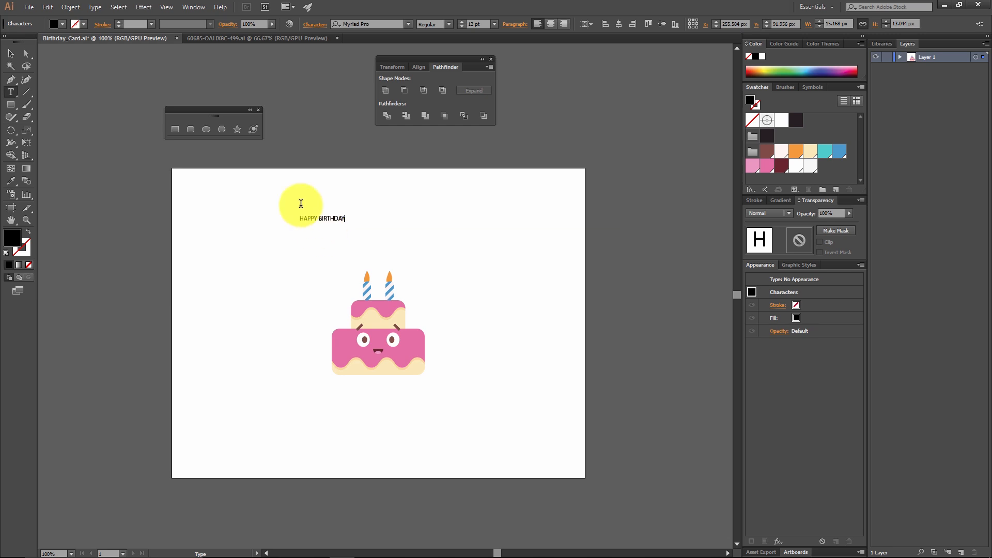
left_click(11, 53)
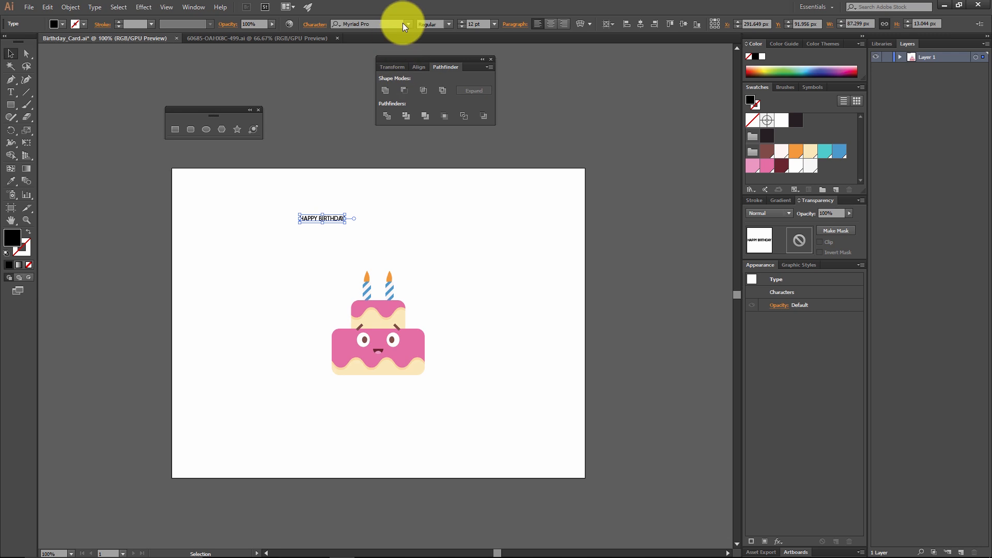
Step: Set the HAPPY BIRTHDAY text in the Riffic font at 35 pt
left_click(387, 24)
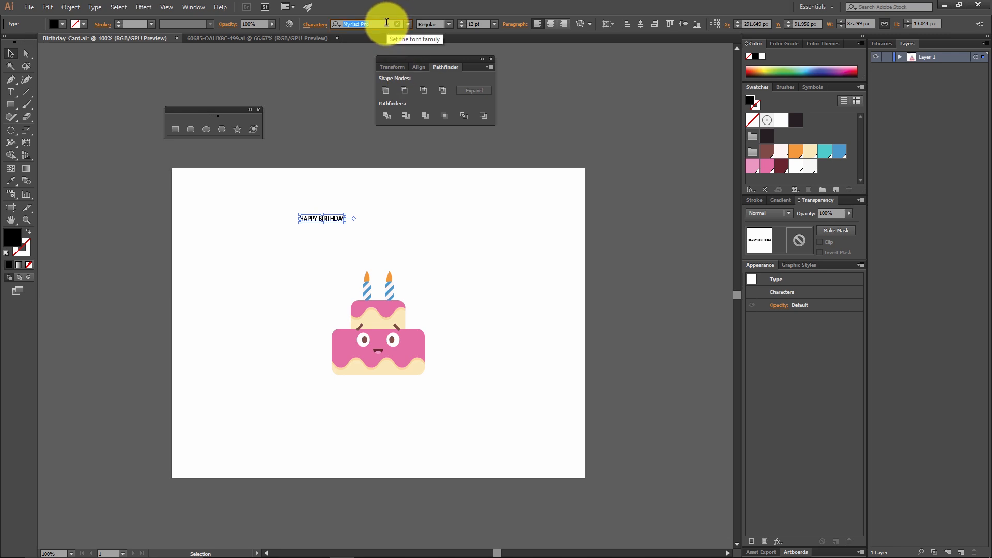
type("RIFF")
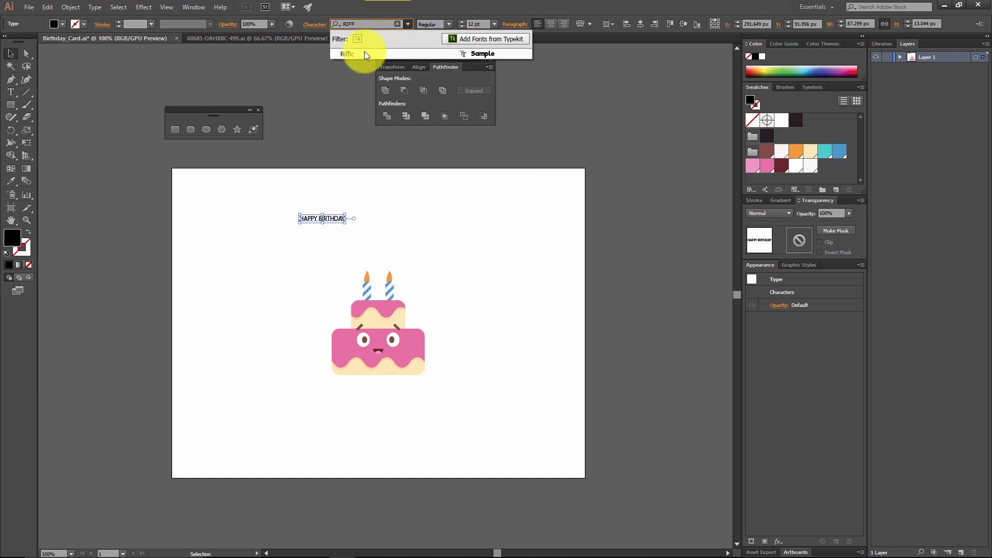
left_click(349, 54)
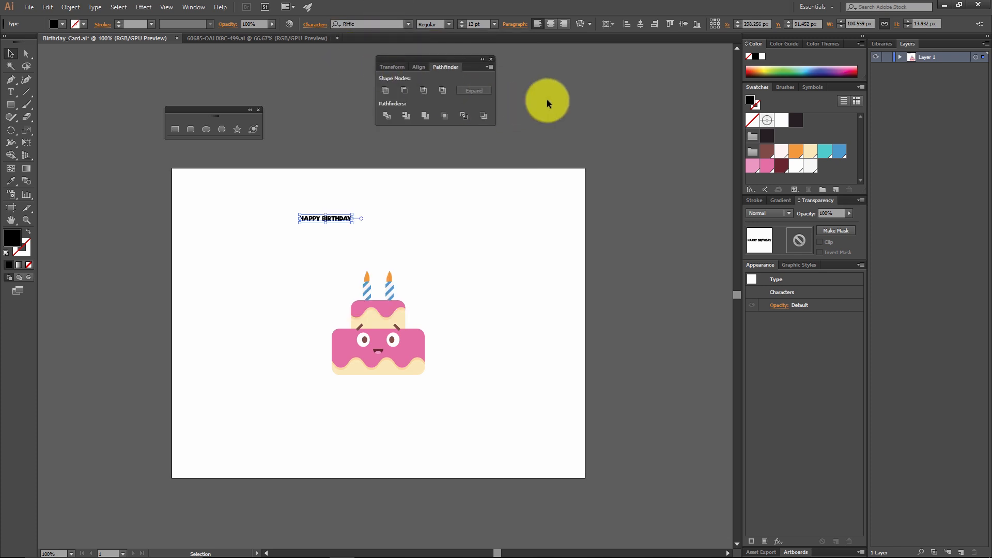
left_click(487, 27)
type("35")
key("Return")
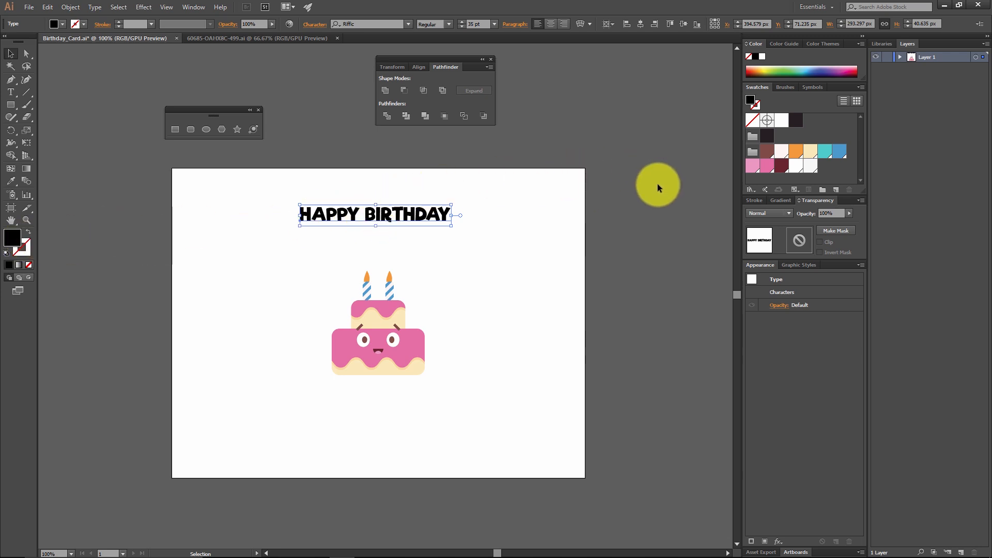
Step: Fill the HAPPY BIRTHDAY text with the turquoise swatch, keeping its colour value as set in the Color Picker
left_click(825, 152)
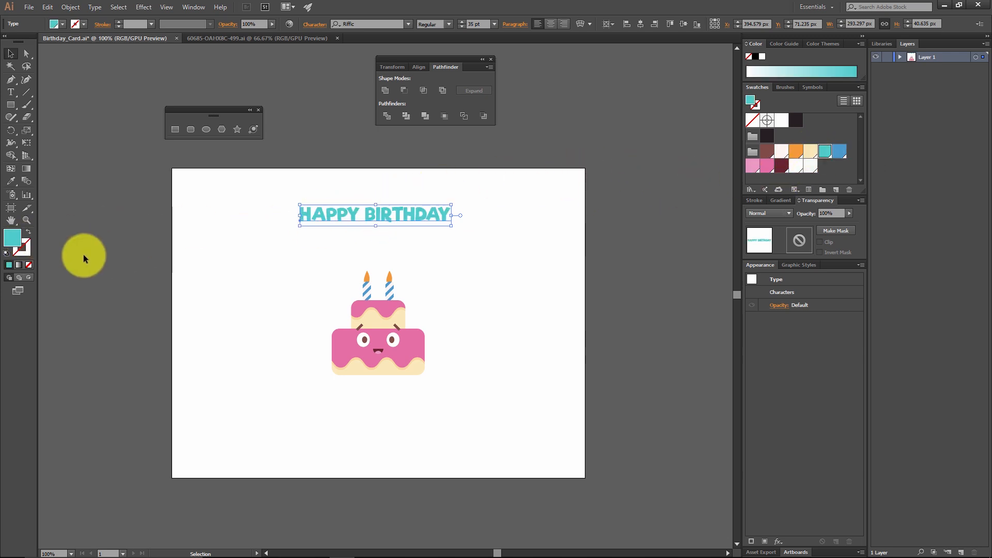
double_click(11, 239)
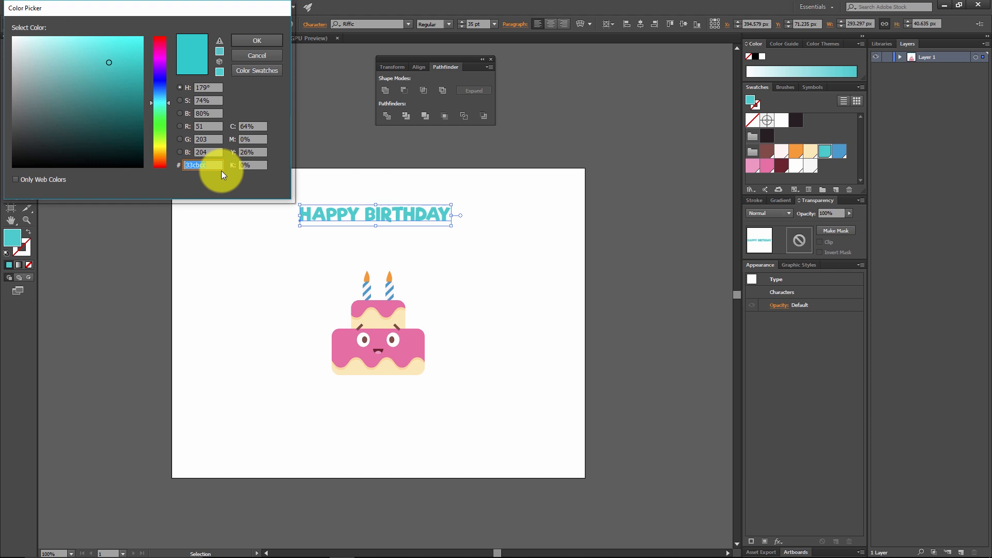
left_click(256, 40)
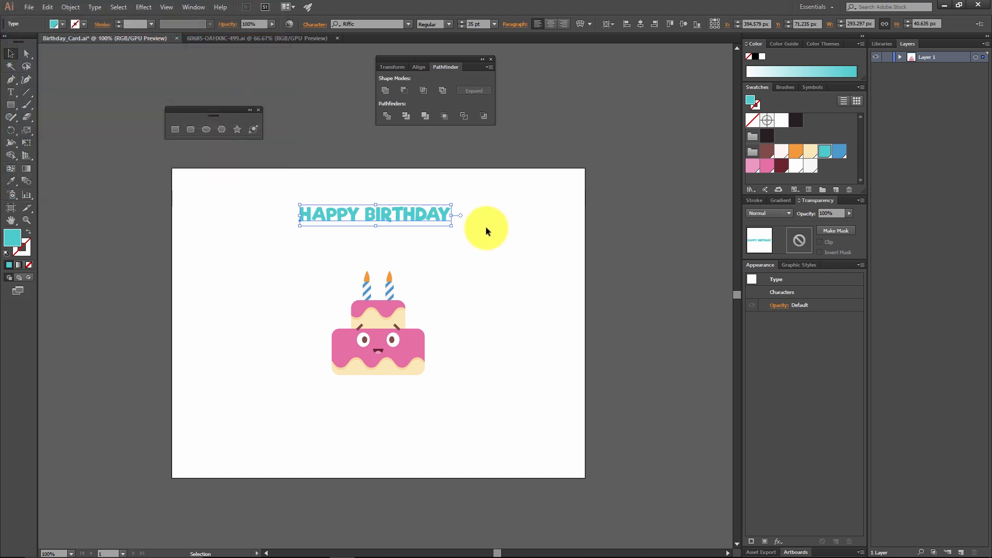
left_click(486, 227)
Step: Centre the HAPPY BIRTHDAY text horizontally on the artboard and move it straight down below the cake
left_click(426, 210)
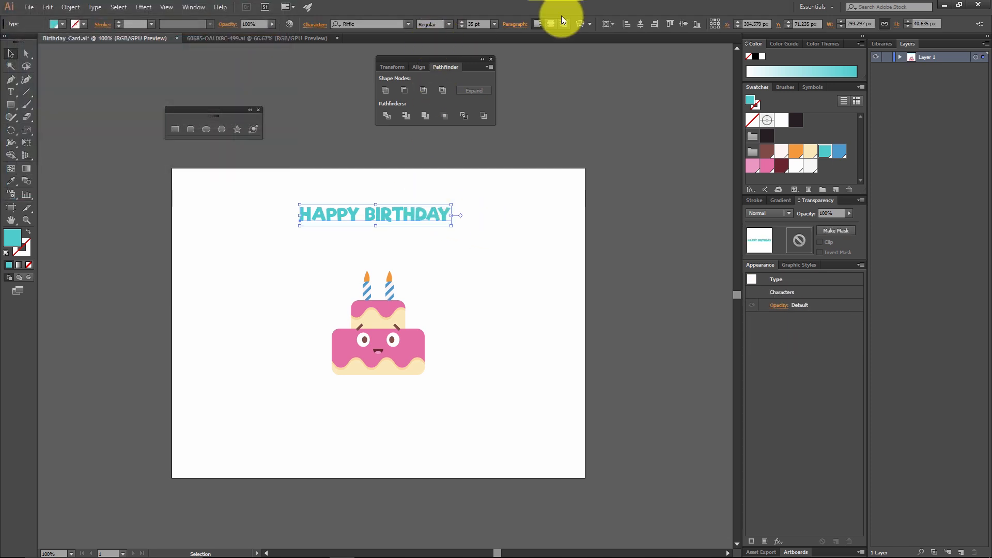
left_click(640, 25)
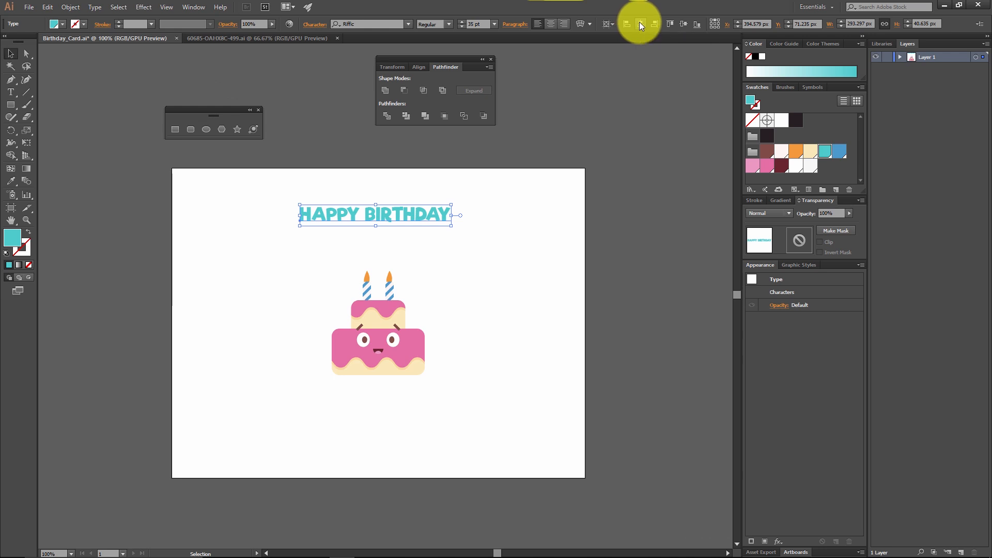
left_click(531, 216)
left_click_drag(414, 216, 426, 427)
left_click(486, 346)
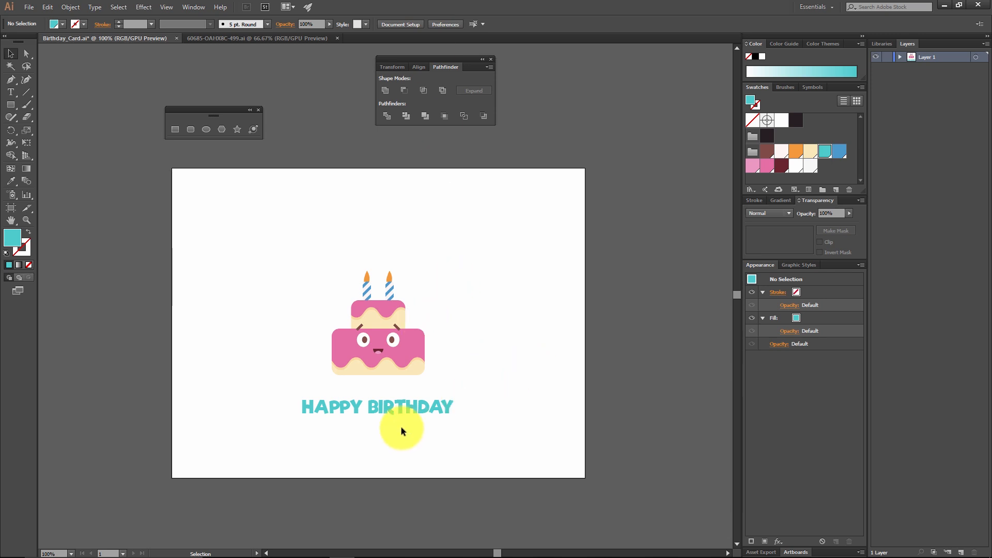
Step: Start an Arc warp effect on the HAPPY BIRTHDAY text
left_click(404, 409)
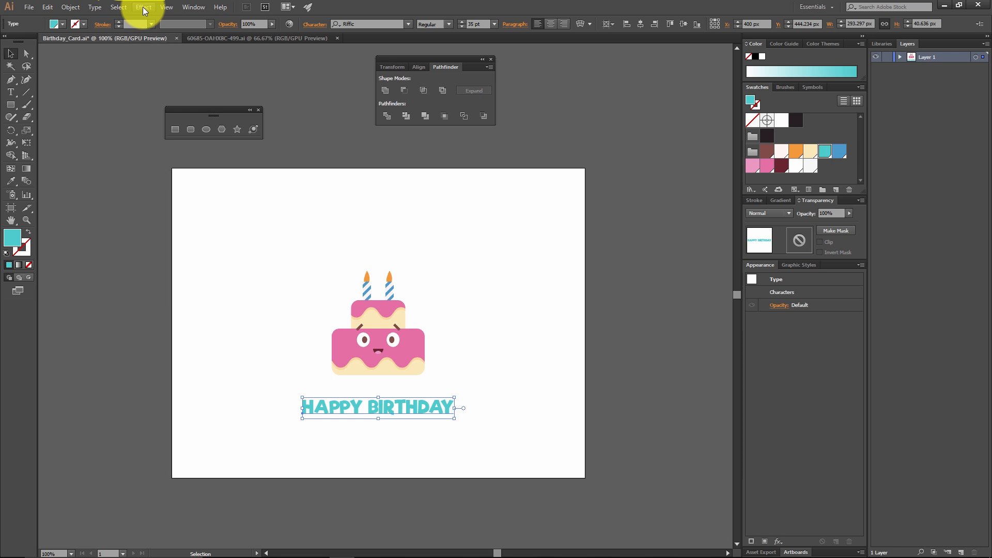
left_click(143, 8)
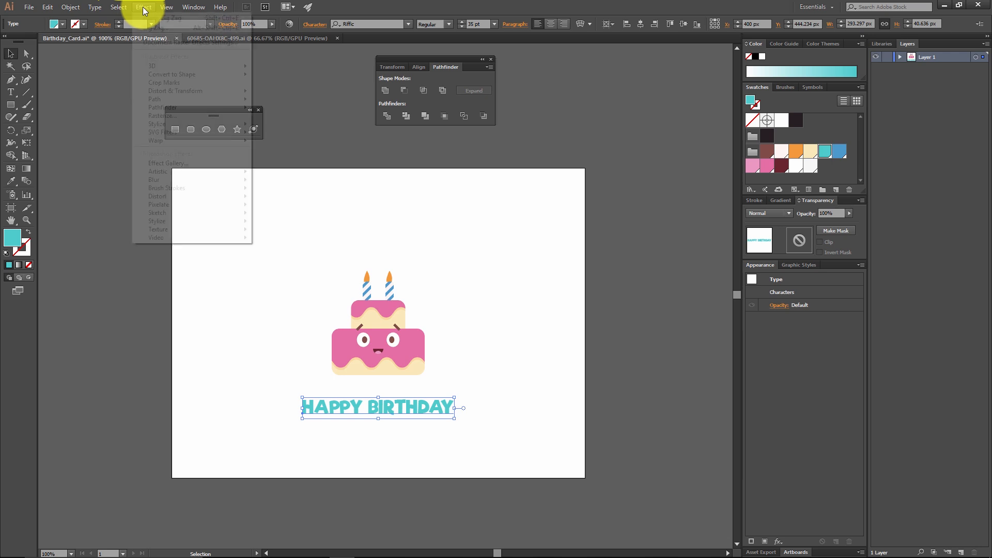
mouse_move(161, 147)
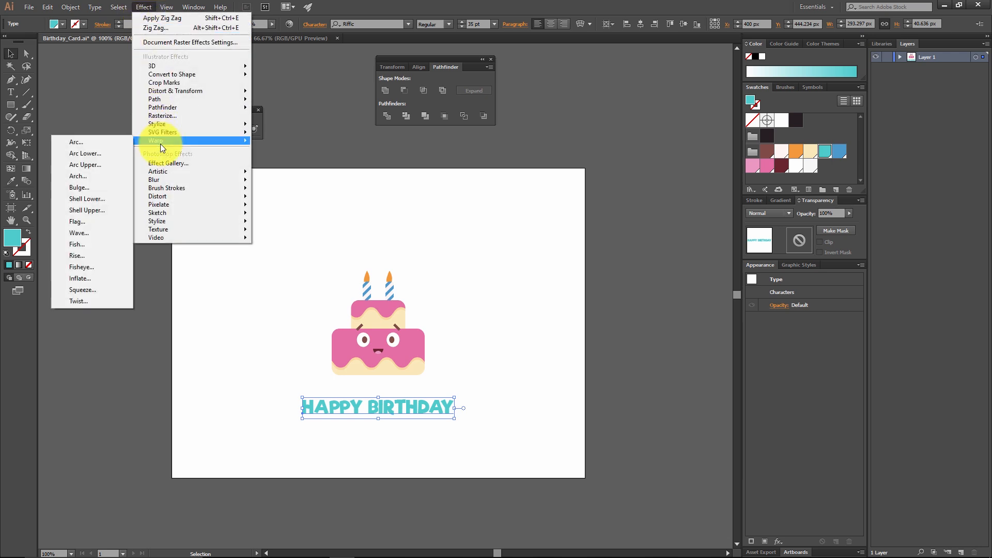
left_click(114, 146)
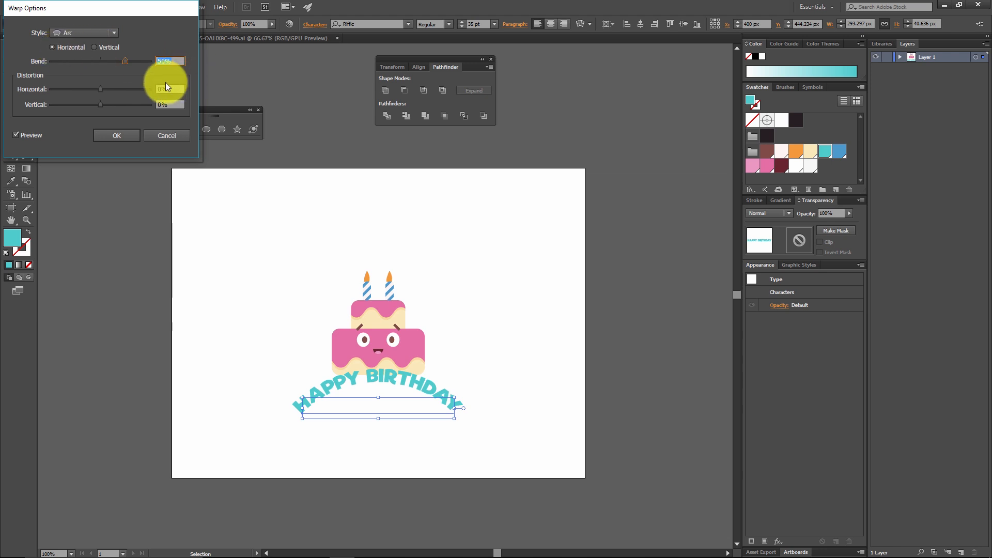
Step: Try a vertical Arc warp on the text with -12% bend, -81% horizontal and -58% vertical distortion
left_click(79, 63)
left_click_drag(58, 62, 61, 88)
left_click(98, 47)
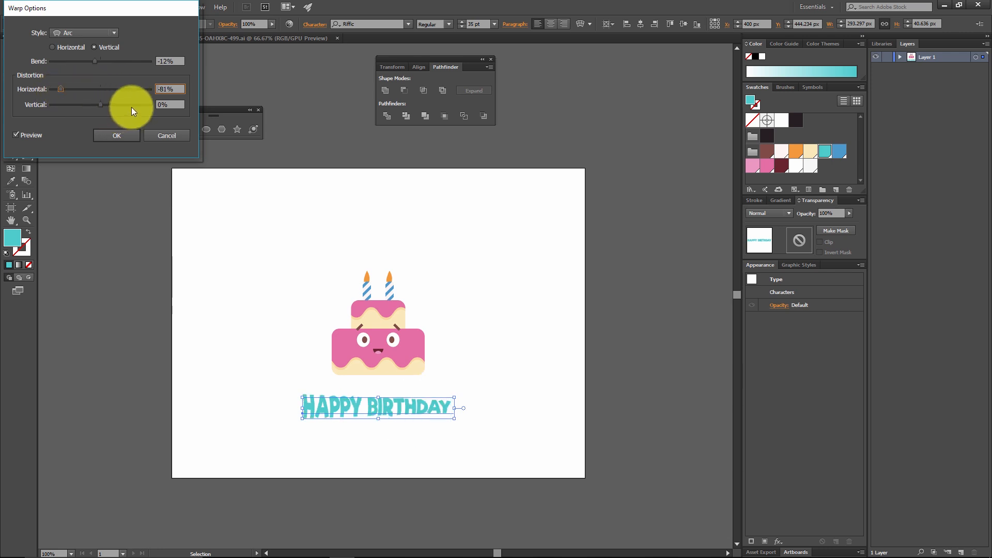
left_click(131, 105)
left_click(72, 104)
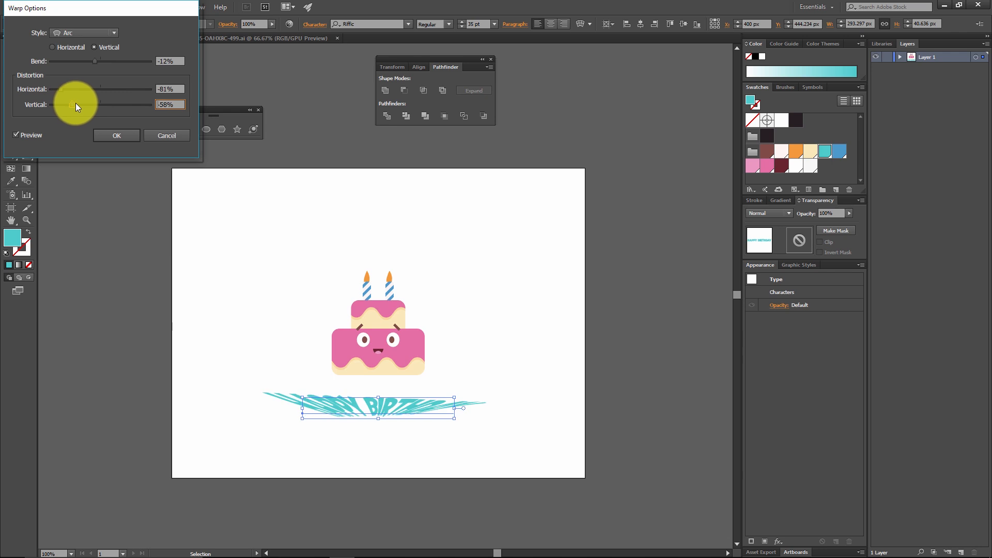
Step: Change the text's warp to a horizontal Flag style with 100% bend, -2% horizontal and -3% vertical distortion
left_click(101, 36)
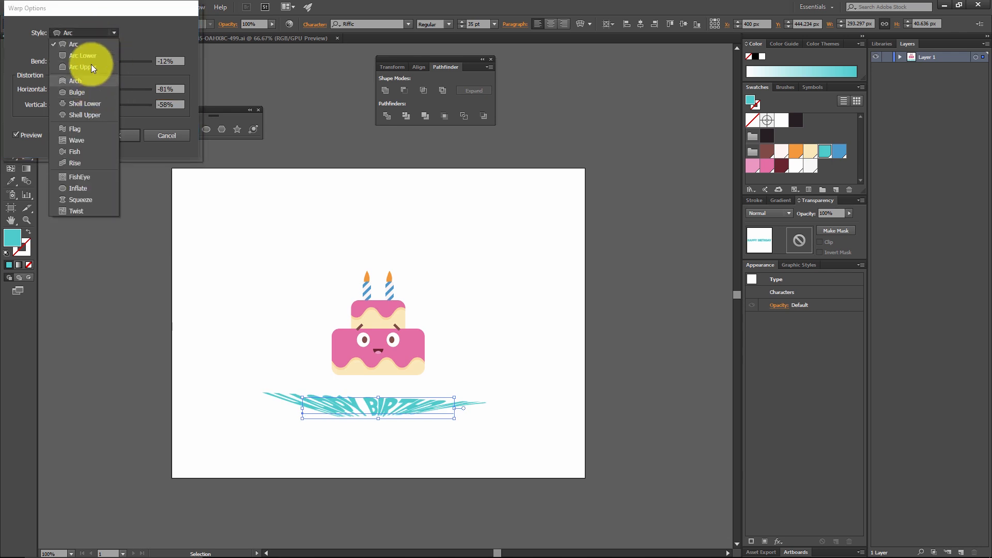
left_click(88, 127)
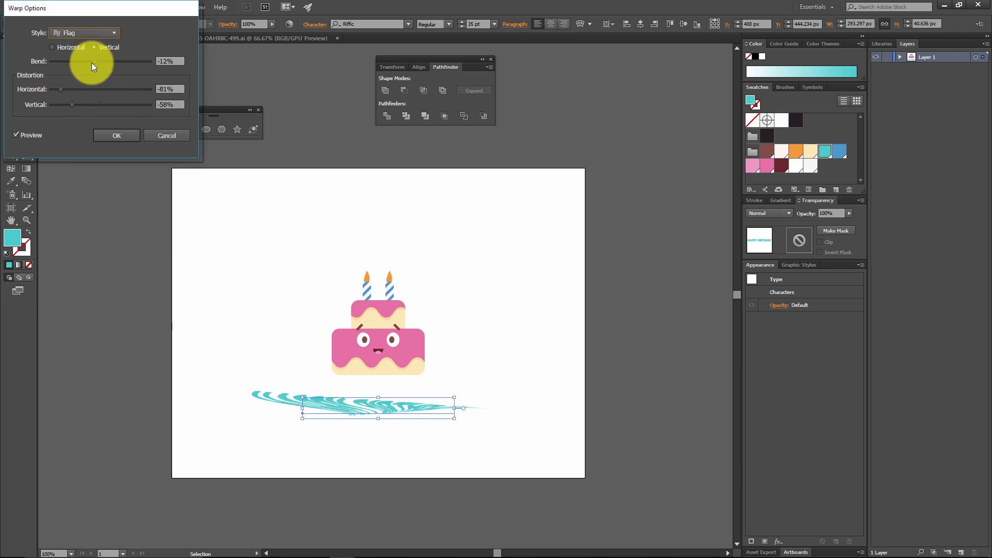
left_click(99, 89)
left_click(100, 106)
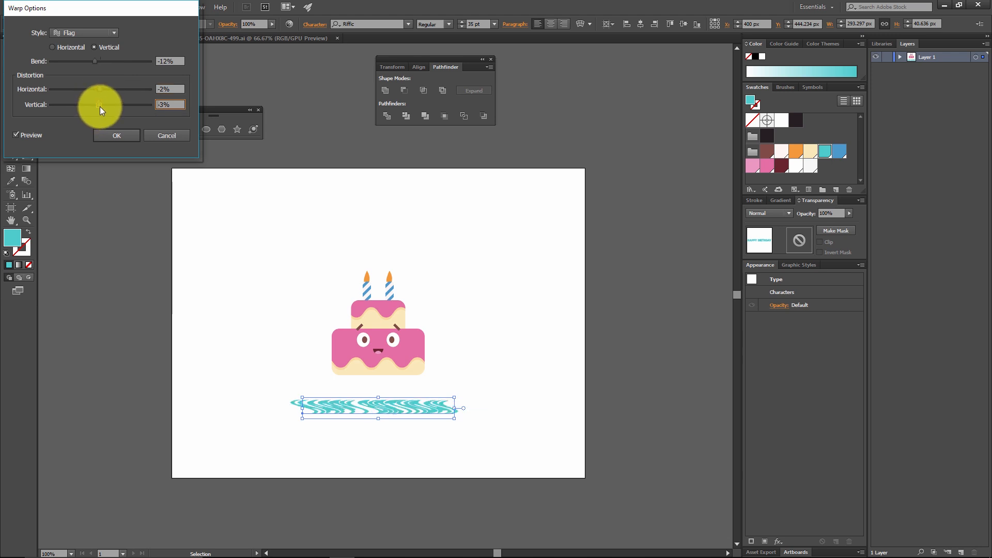
left_click(123, 61)
left_click_drag(123, 61, 155, 67)
left_click(78, 47)
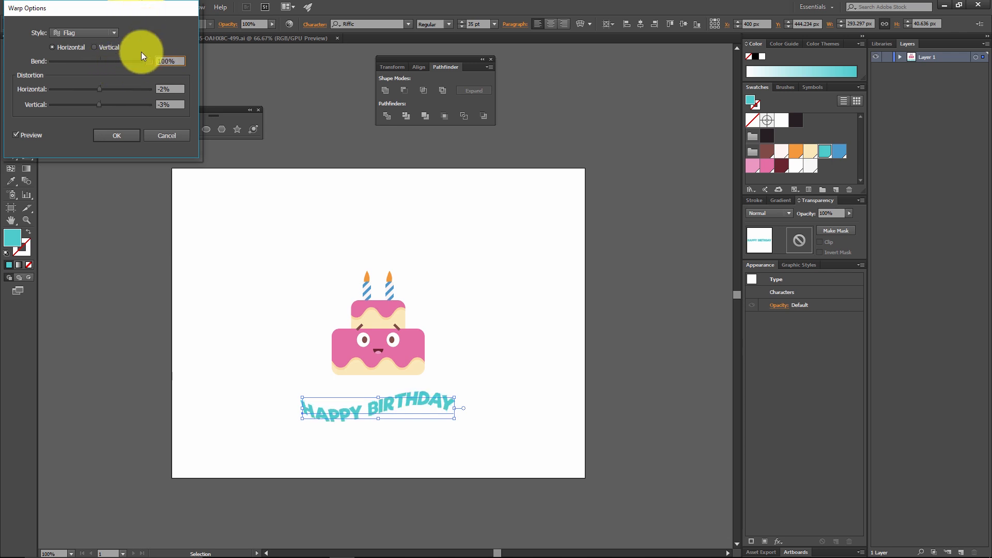
Step: Try a FishEye warp on the text, followed by an Arc Upper warp with 25% bend
left_click(110, 36)
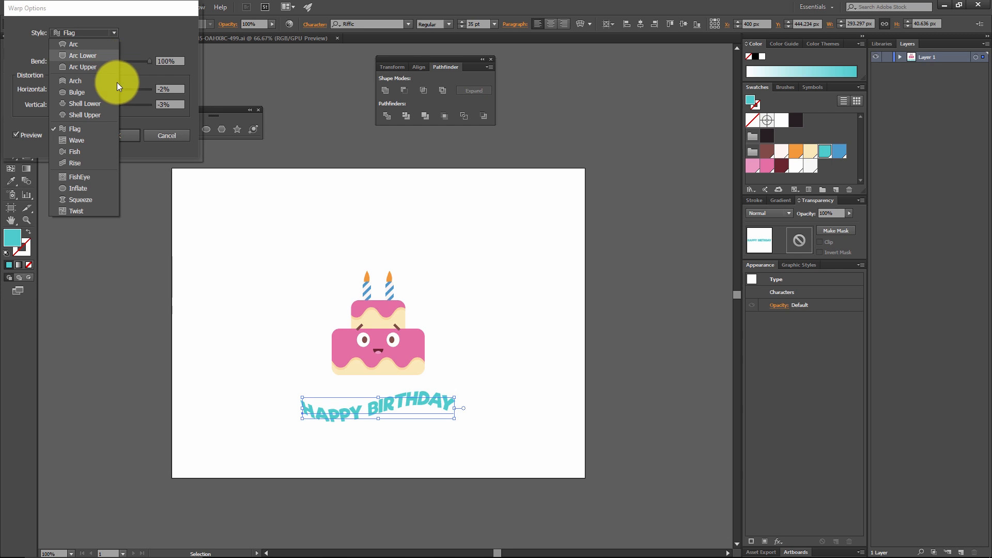
left_click(85, 178)
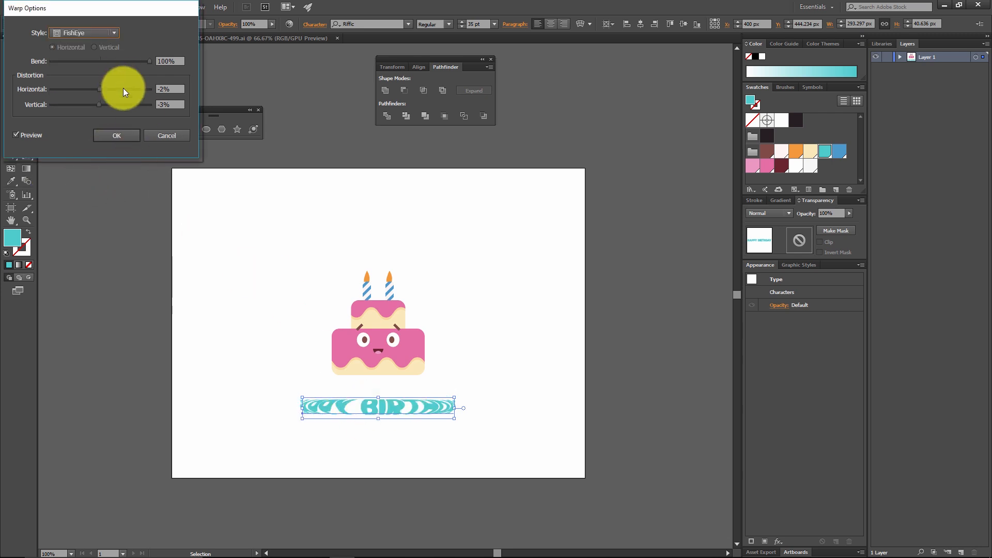
left_click(113, 34)
left_click(107, 67)
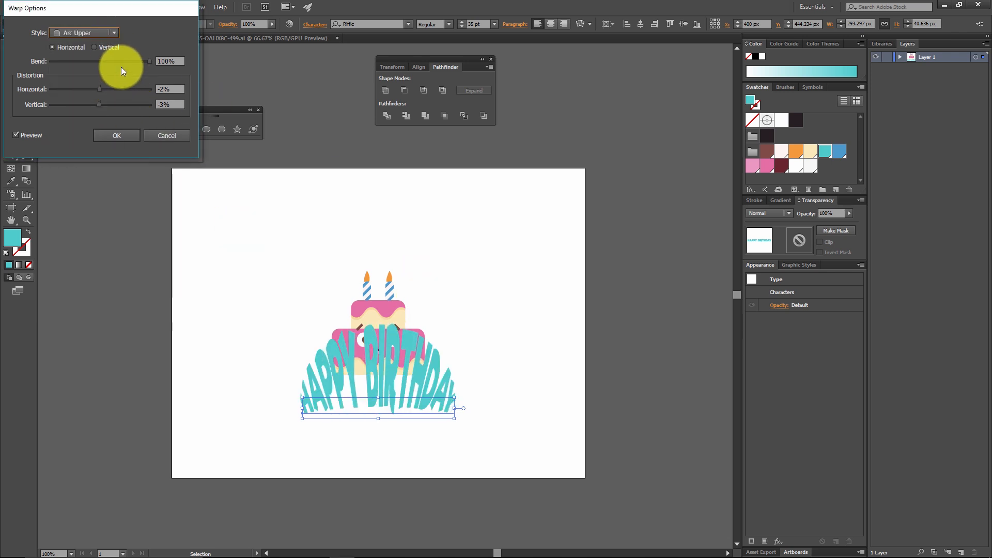
mouse_move(116, 62)
left_mouse_down()
mouse_move(102, 57)
mouse_move(113, 59)
left_mouse_up()
Step: Switch the text's warp to a horizontal Arc with 20% bend and set both horizontal and vertical distortion to 0%
left_click(101, 32)
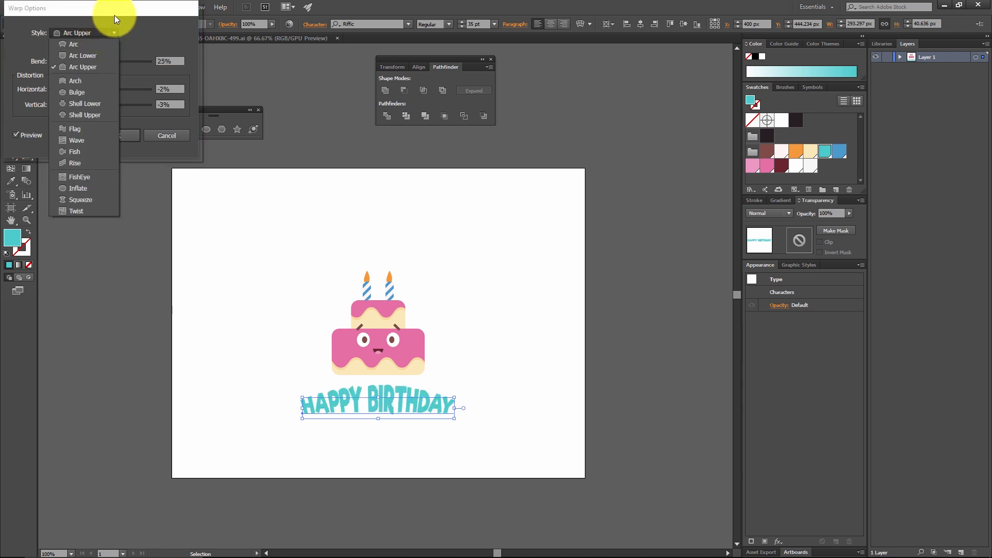
left_click(102, 44)
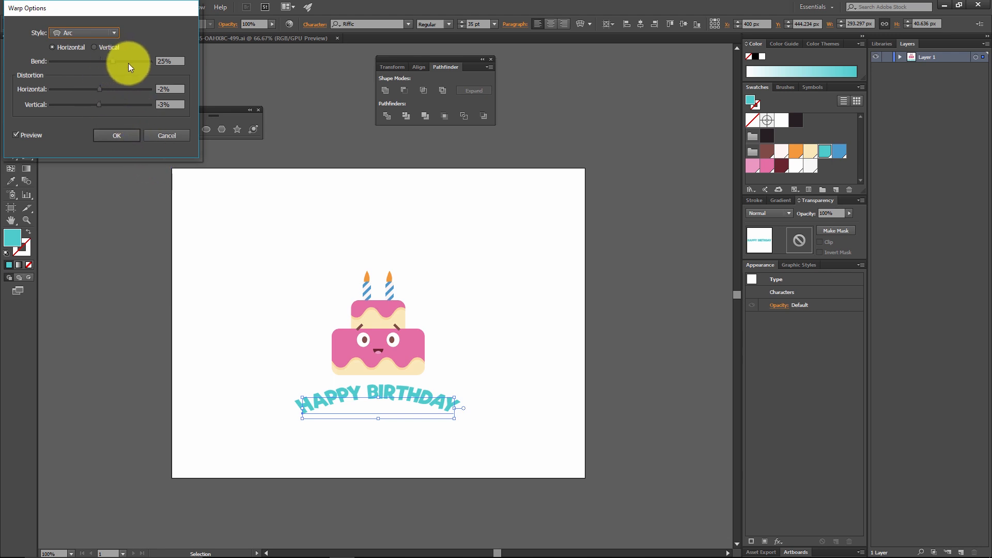
left_click(113, 62)
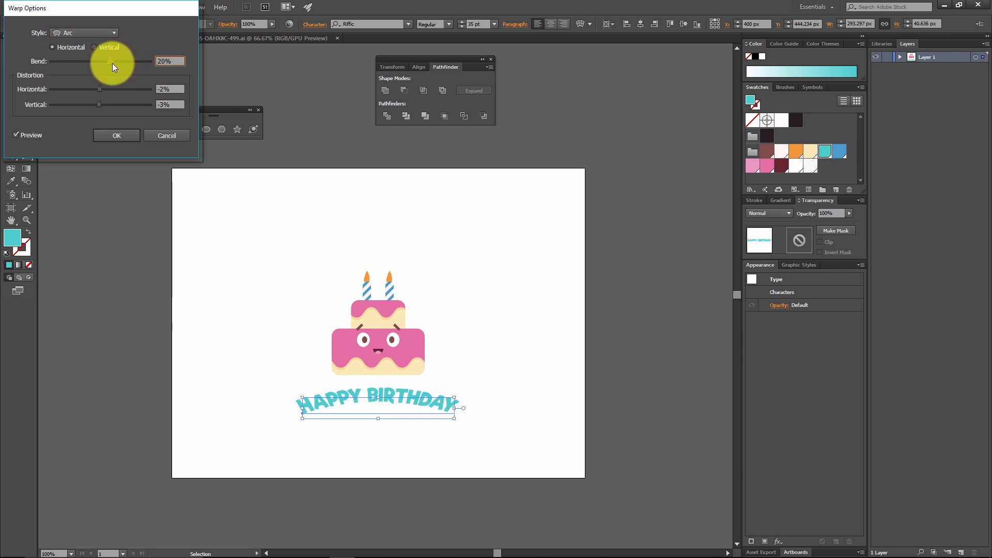
left_click(169, 90)
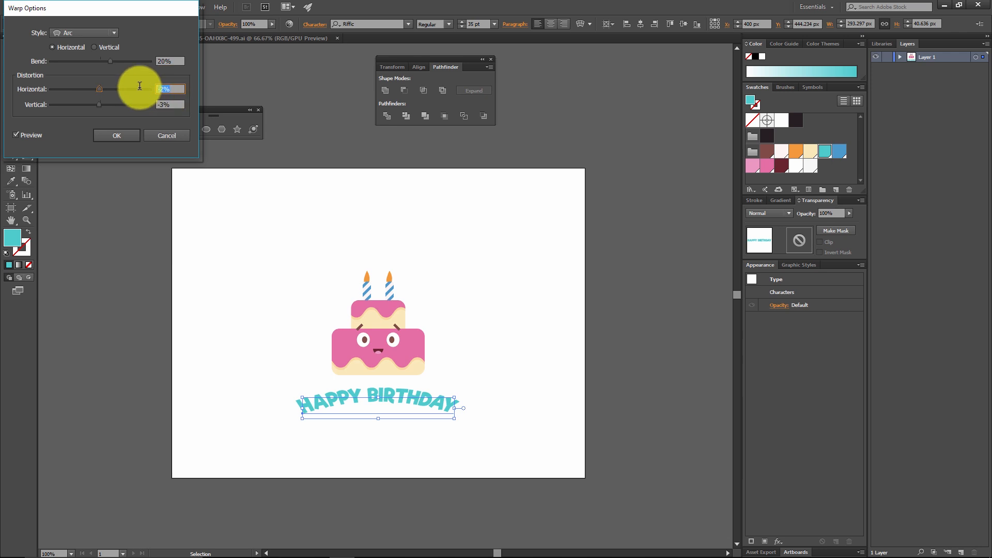
left_click_drag(181, 105, 148, 104)
type("0")
left_click(179, 89)
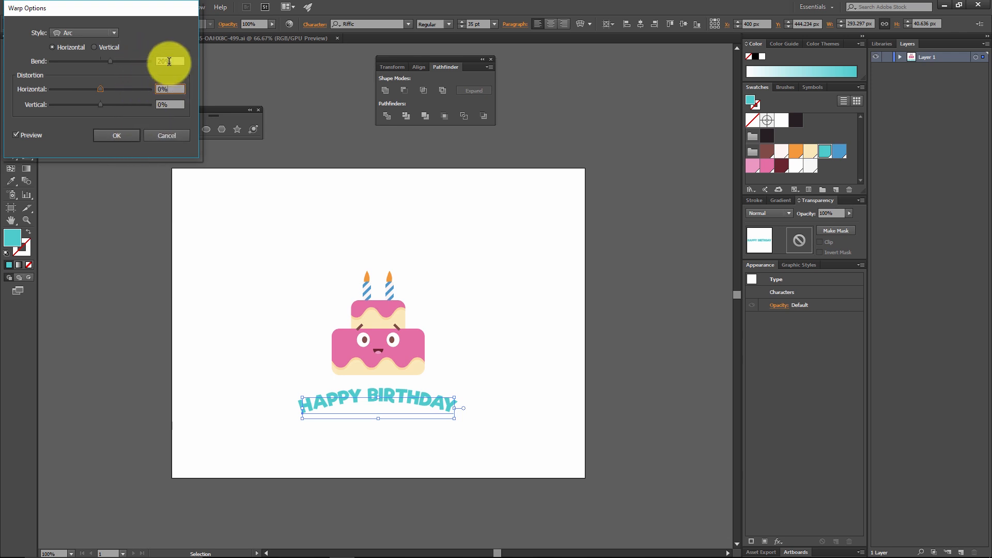
Step: Set the Arc warp's bend to -20% and apply the effect to the HAPPY BIRTHDAY text
left_click(169, 62)
type("-")
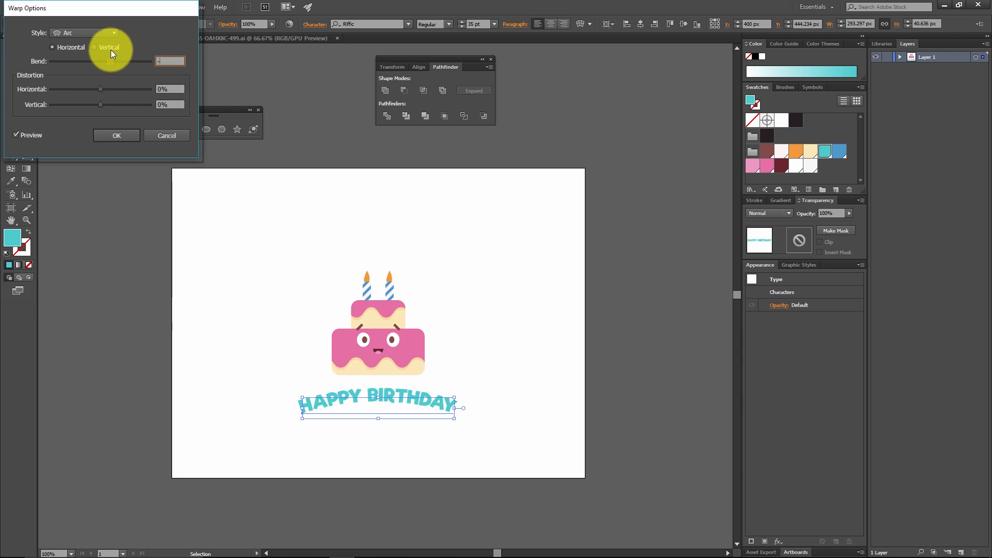
type("20")
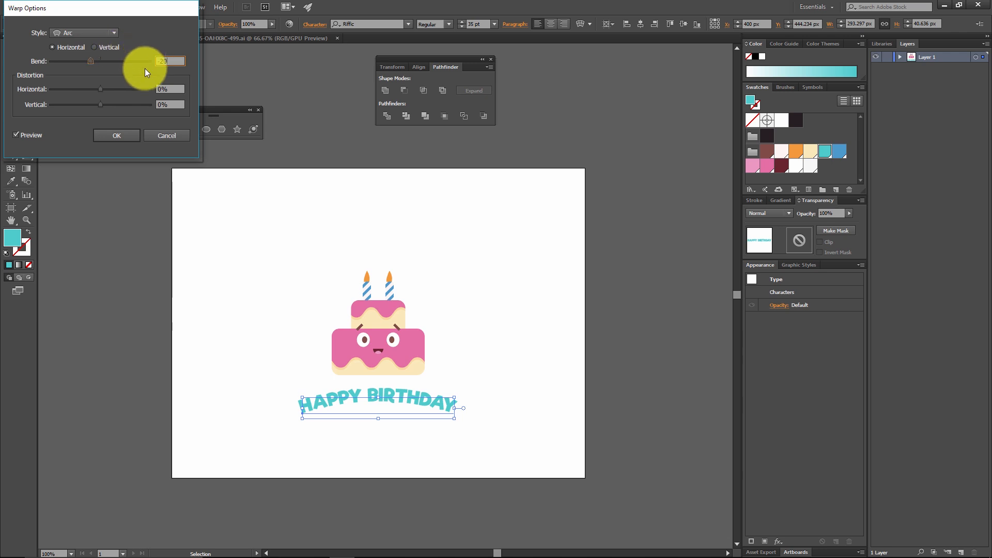
left_click(171, 88)
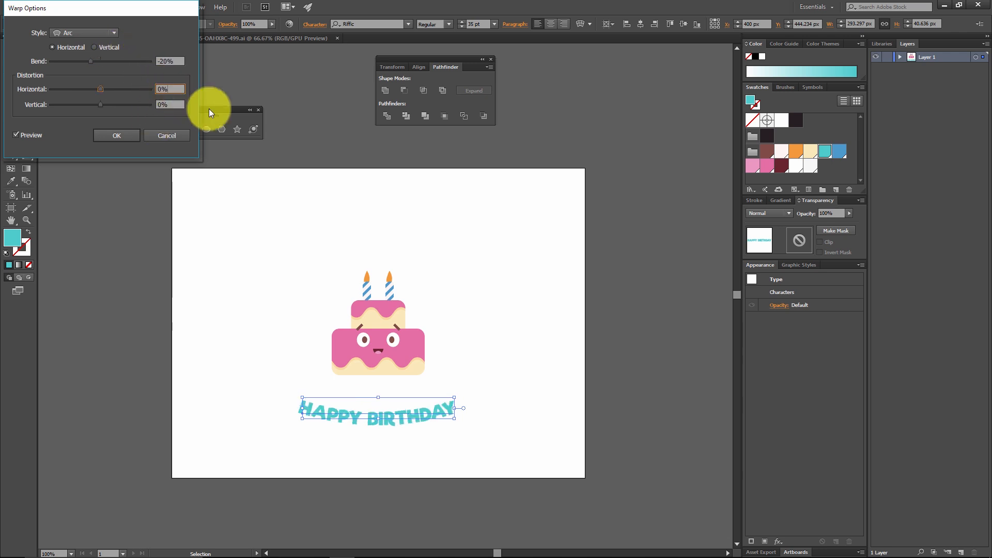
left_click(133, 136)
Step: Move the warped HAPPY BIRTHDAY text straight up so it sits closer beneath the cake
left_click(536, 307)
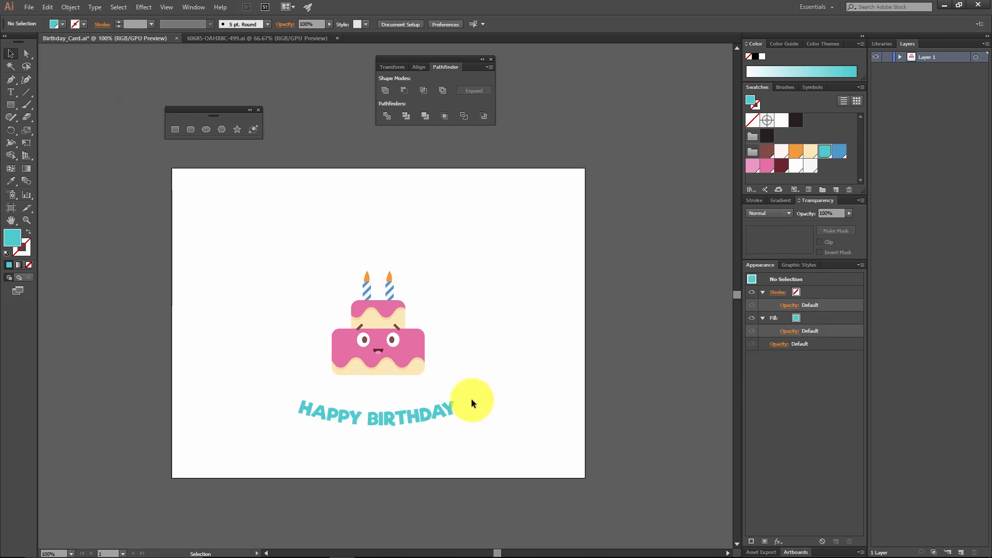
left_click_drag(418, 418, 414, 402)
left_click(450, 364)
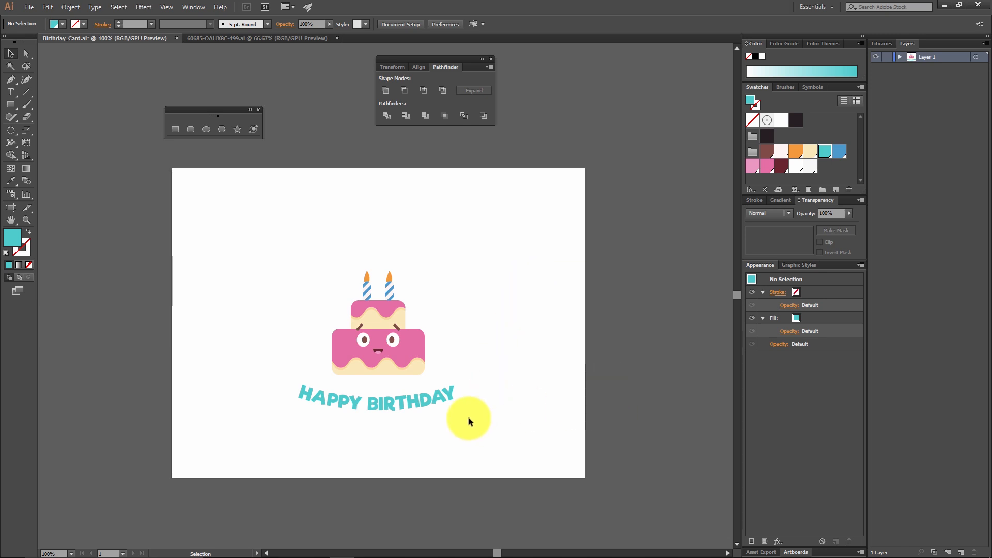
Step: Replace the warped HAPPY BIRTHDAY wording with HELLO to test that the text stays editable
left_click(424, 402)
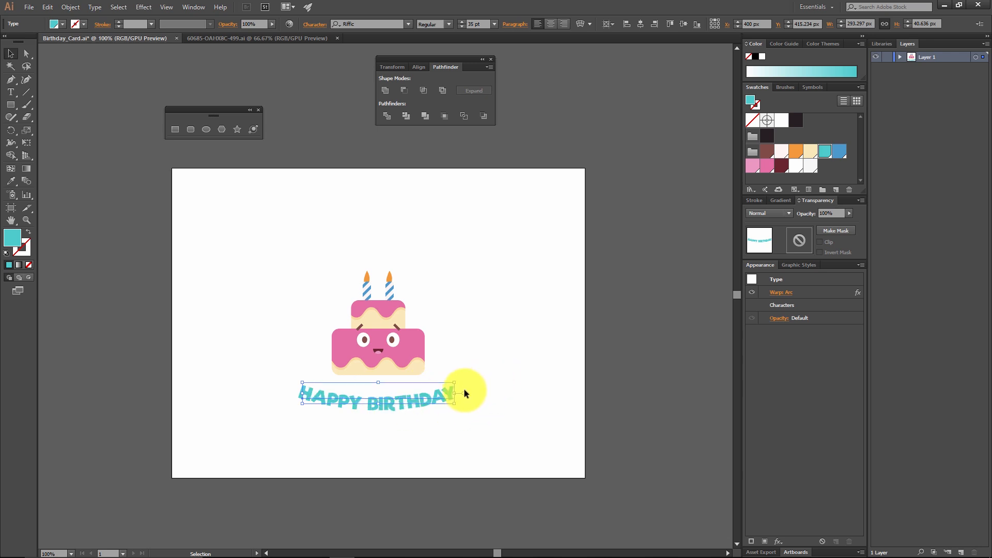
double_click(411, 404)
key("ctrl+a")
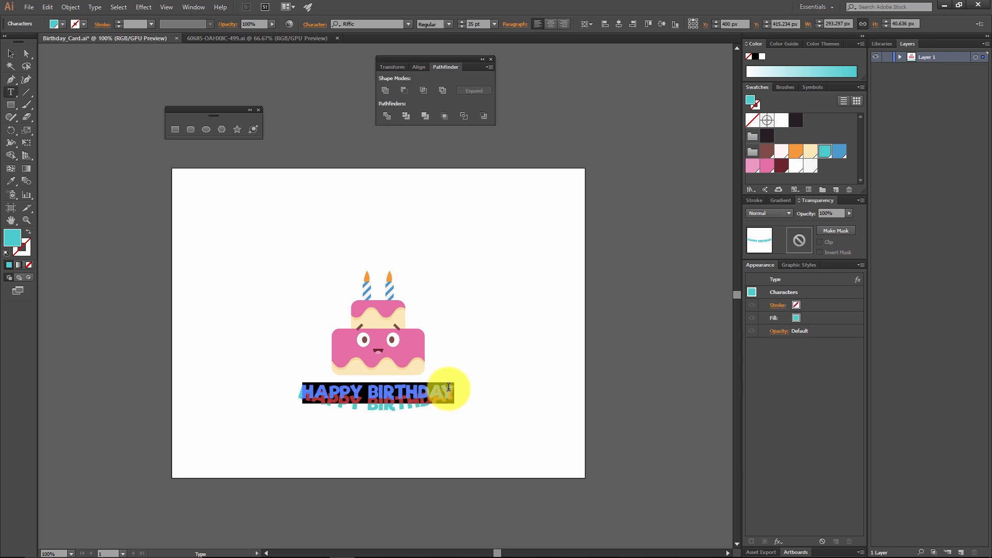
type("HELKL")
key("BackSpace")
key("BackSpace")
key("BackSpace")
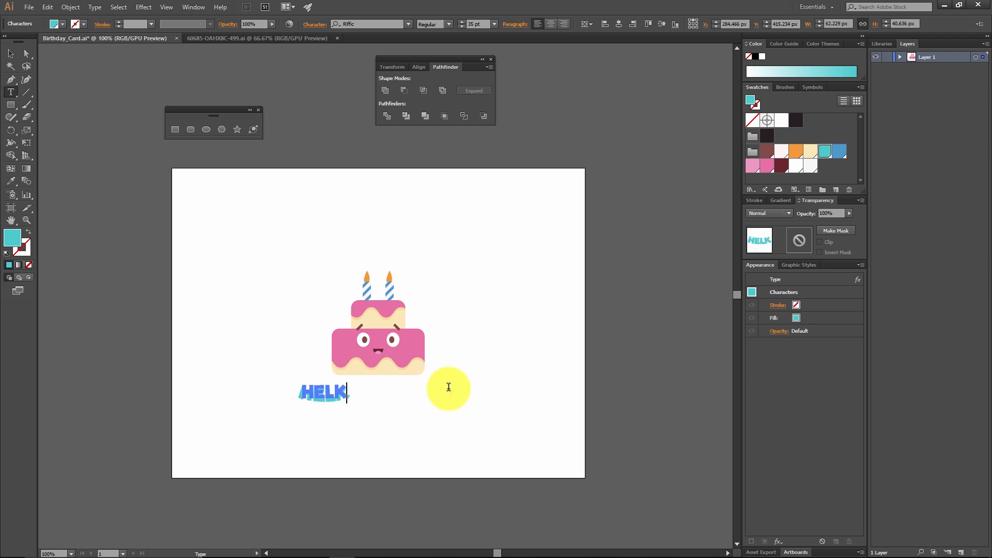
type("LLO")
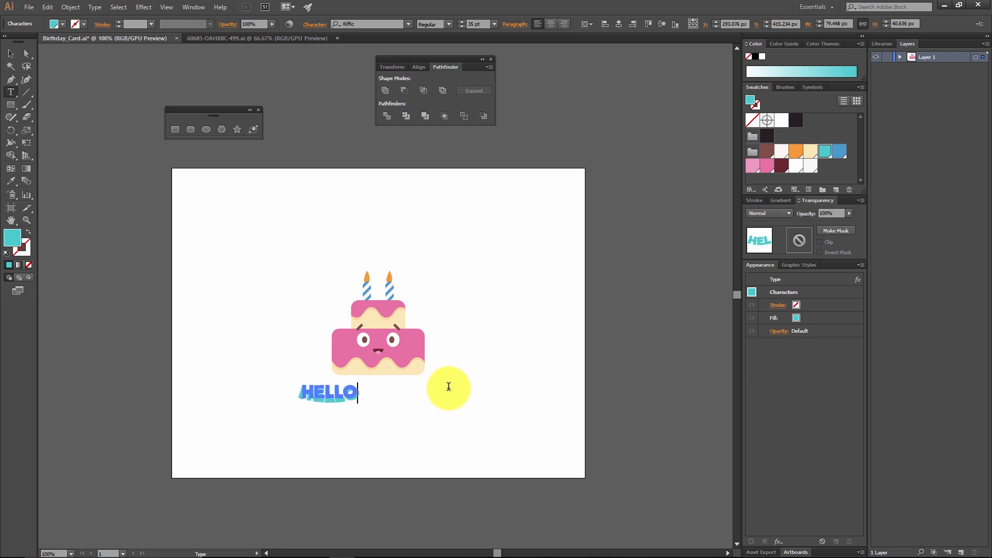
left_click(10, 54)
left_click(277, 275)
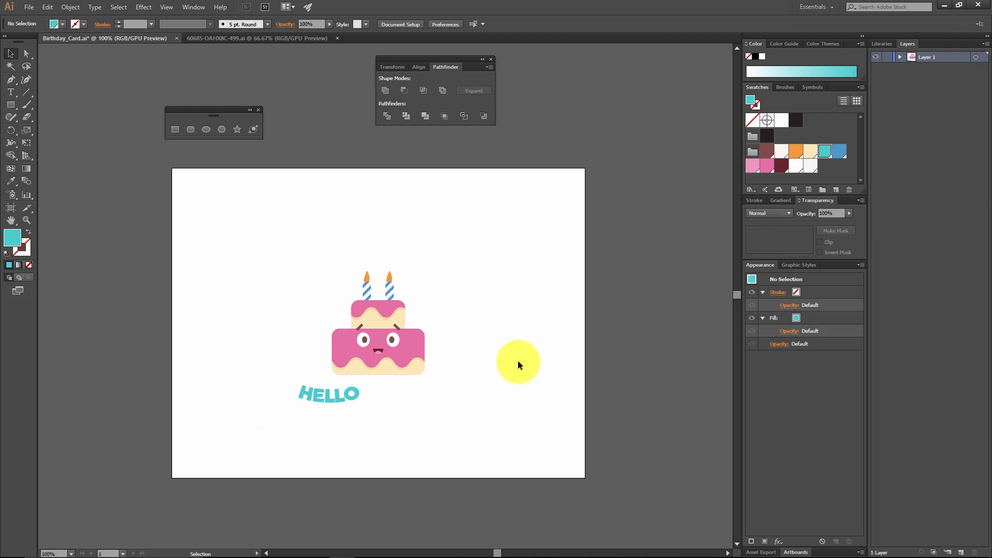
Step: Undo the HELLO wording change on the warped caption
key("ctrl+z")
key("ctrl+z")
key("ctrl+z")
key("ctrl+z")
key("ctrl+z")
key("ctrl+z")
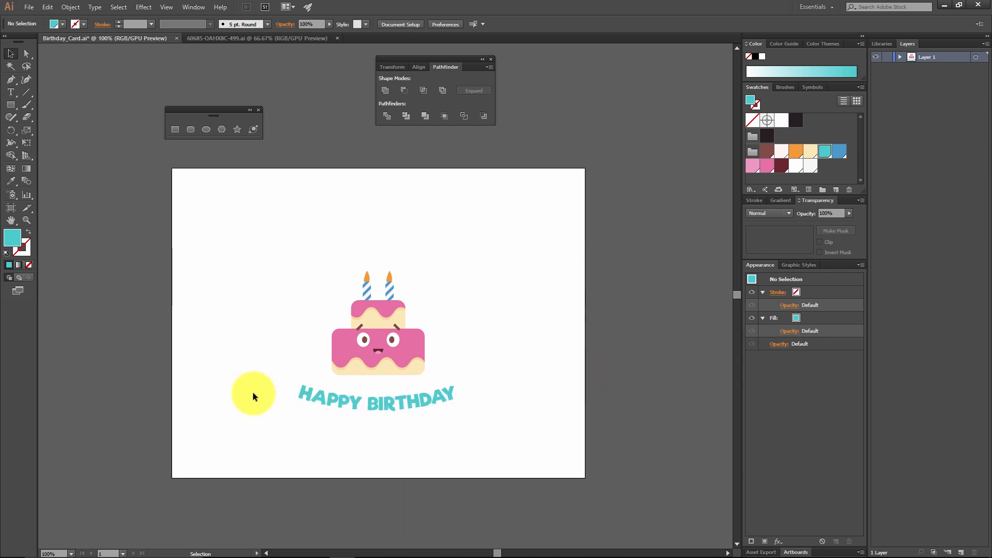
Step: Reopen the caption's Arc warp settings for viewing and close them without applying any change
left_click(432, 394)
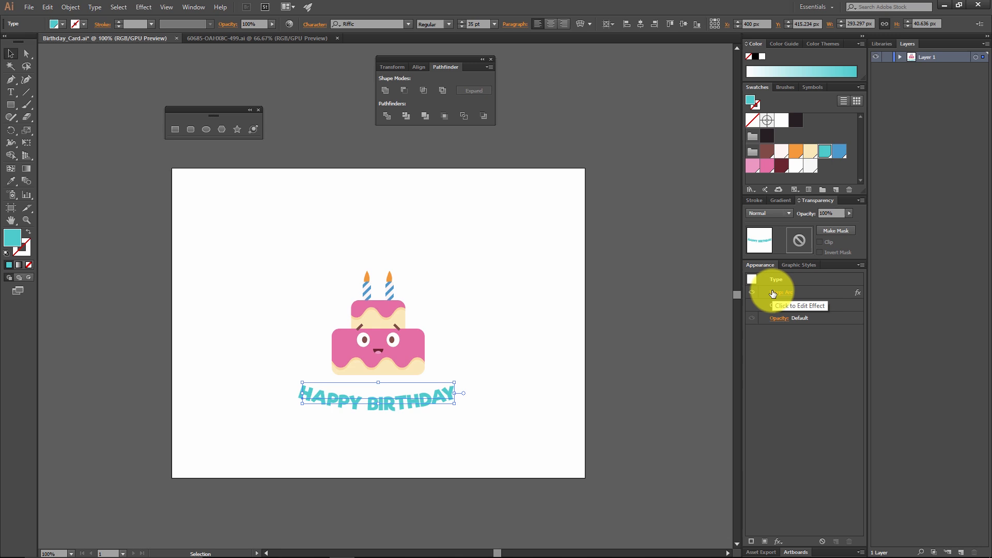
left_click(793, 297)
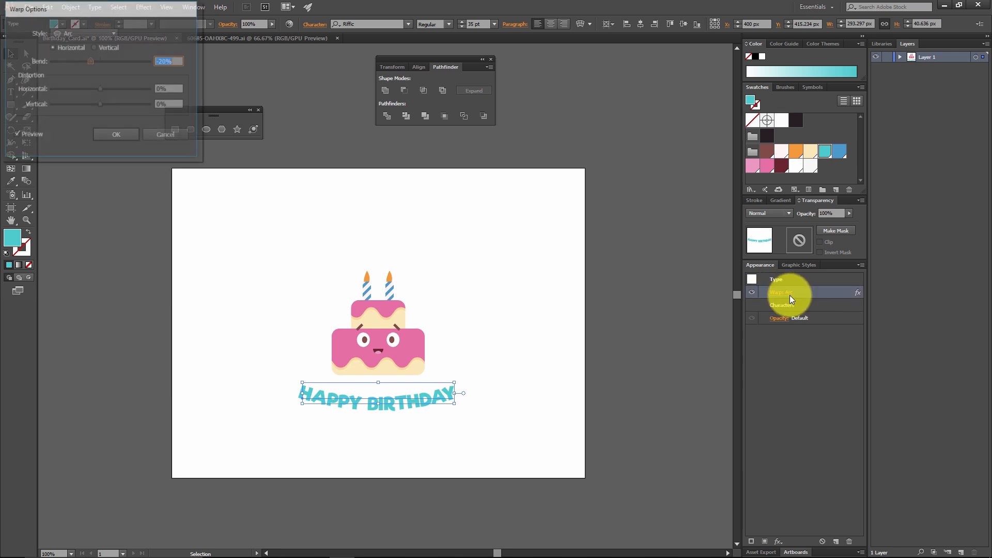
left_click(178, 137)
left_click(486, 226)
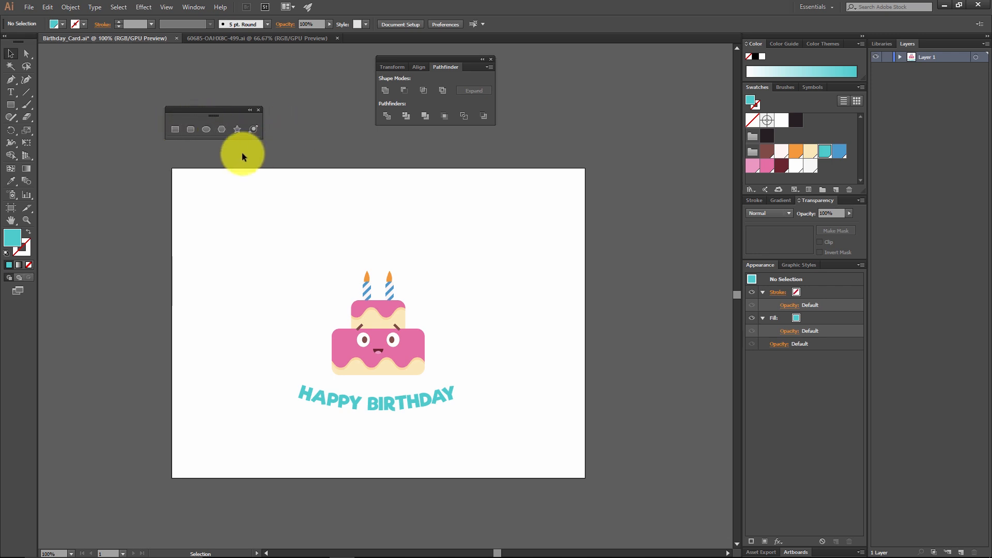
Step: Draw an upright turquoise three-sided polygon about 110.5 px high above the cake, overlapping the artboard's upper edge
left_click(221, 129)
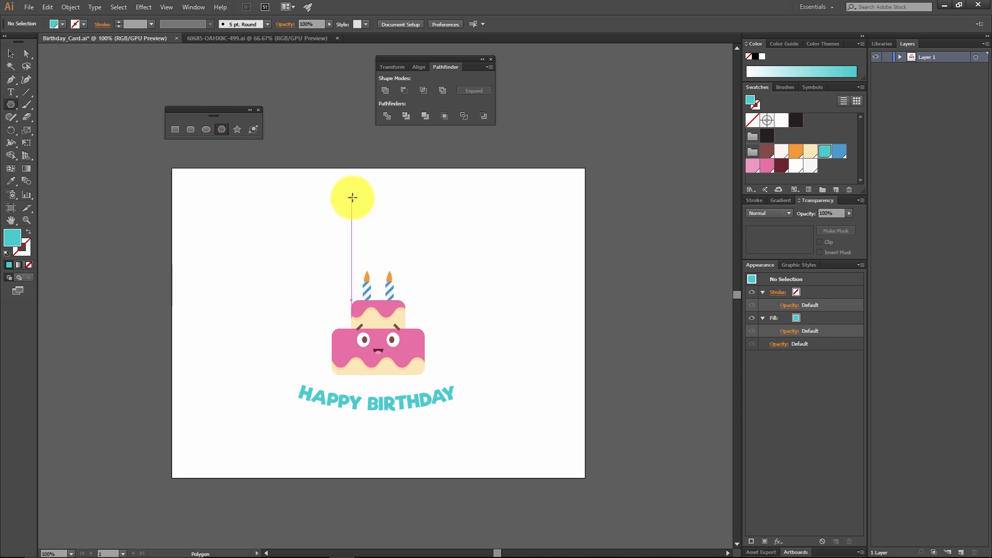
left_click_drag(353, 198, 383, 173)
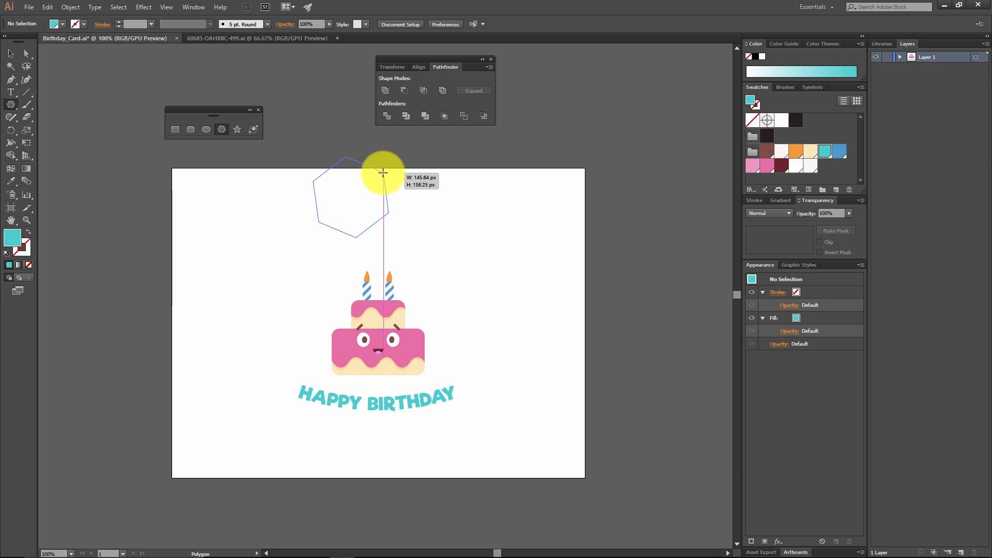
key("Down")
key("Down")
left_click_drag(383, 173, 382, 217)
key("Up")
key("Up")
key("Up")
key("Up")
key("Down")
key("Down")
key("Down")
key("Down")
key("Down")
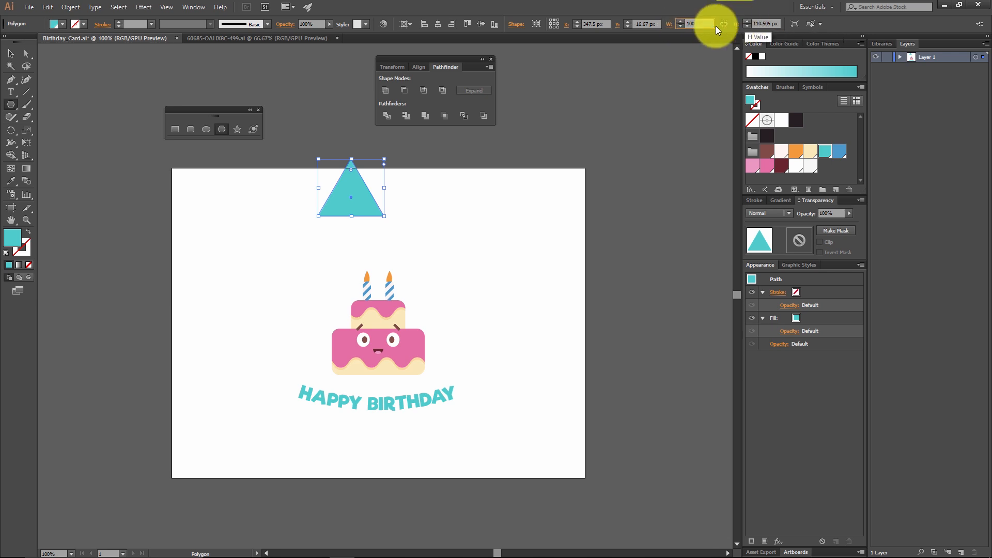
Step: Set the triangle's width to 100 px and its height to 430 px, without keeping proportions
left_click(768, 22)
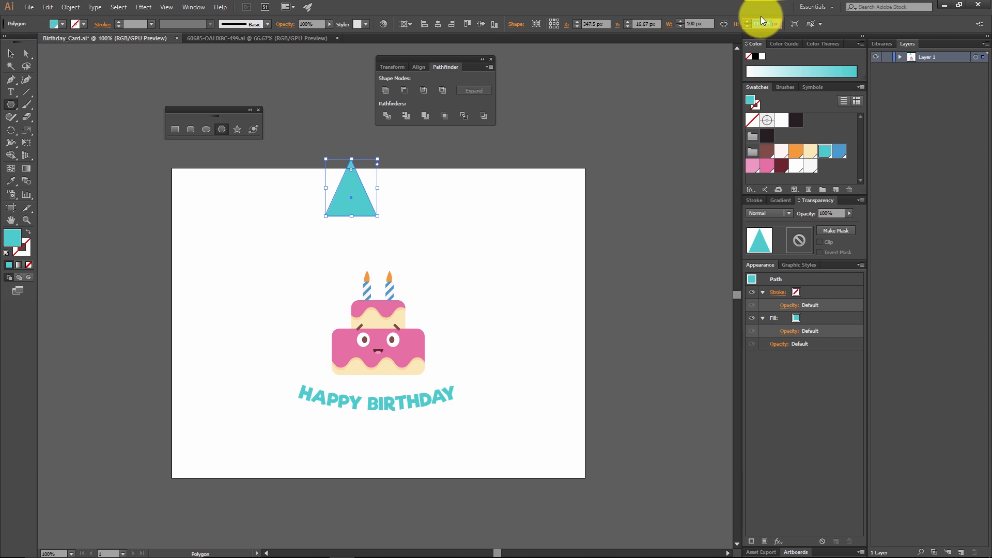
left_click(14, 56)
left_click(479, 216)
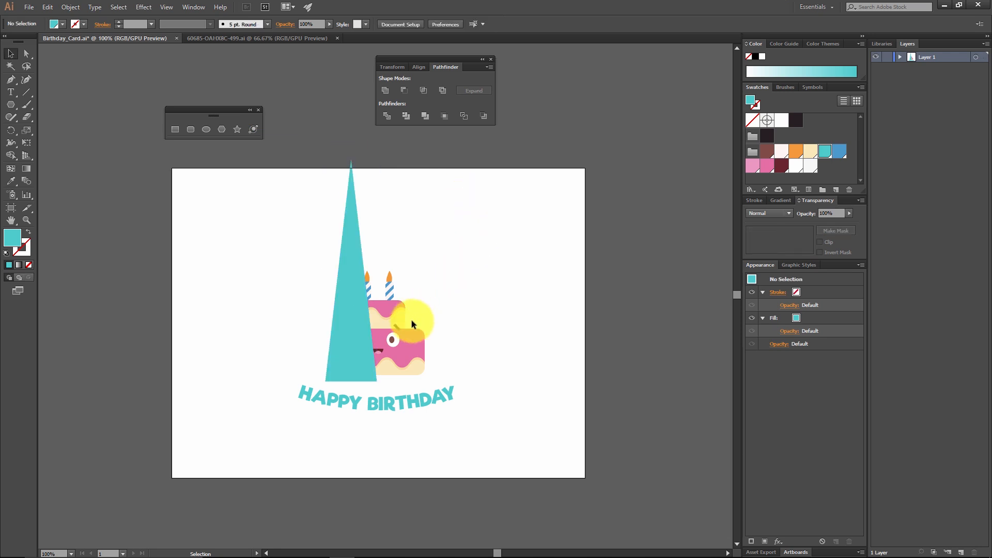
Step: Rotate the tall triangle 180° so it points downwards and fill it with the light grey F7F7F7 swatch
left_click(365, 236)
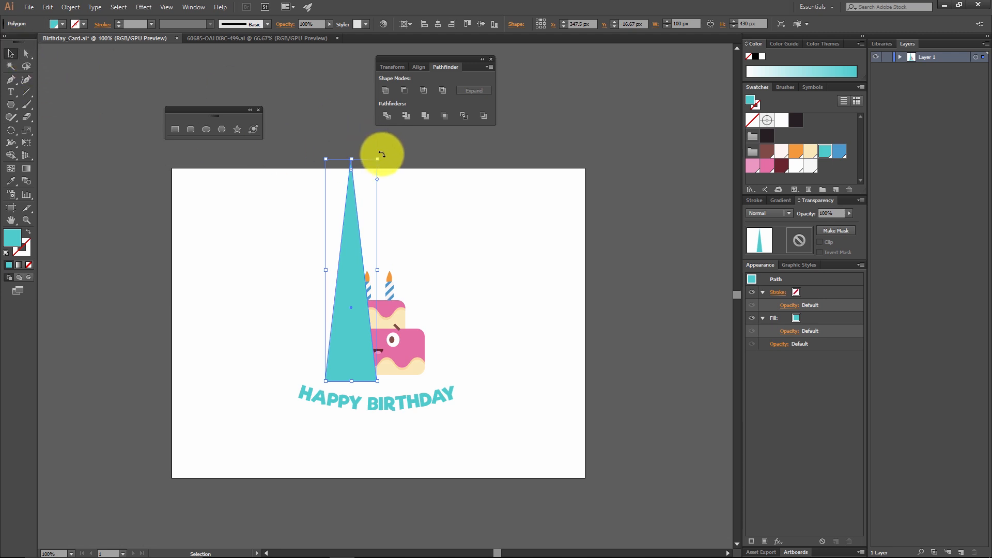
left_click_drag(382, 154, 359, 417)
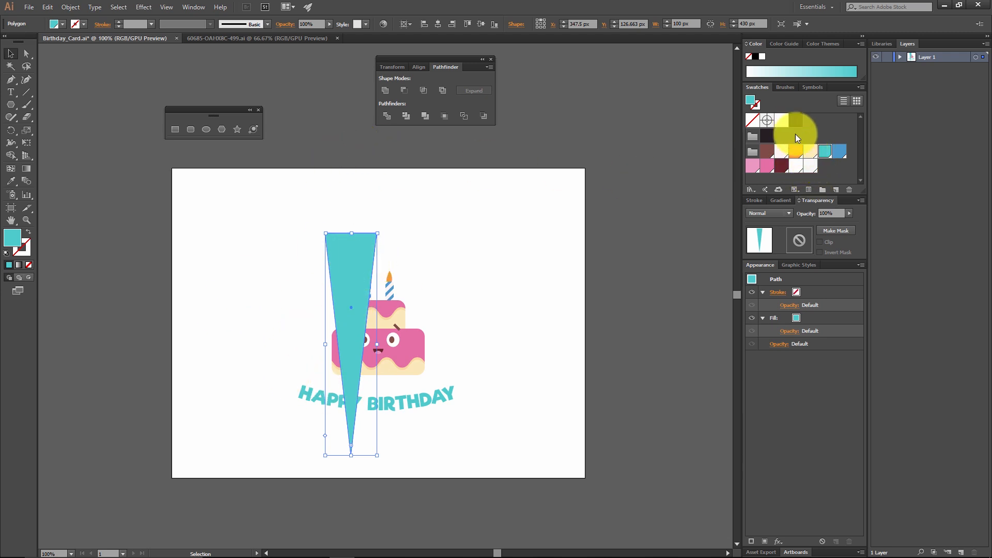
left_click(811, 165)
left_click(496, 292)
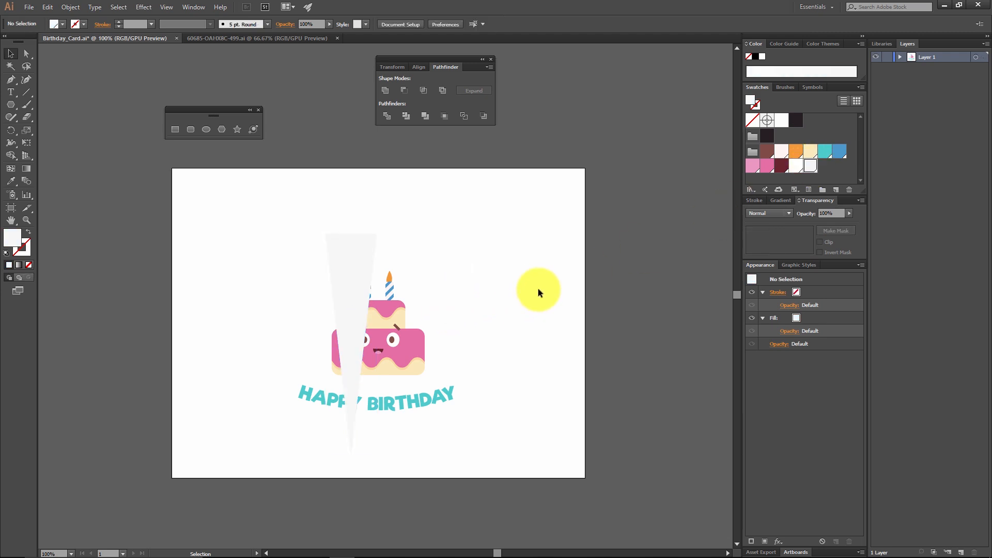
Step: Check the hex code of the triangle's fill colour in the Color Picker
left_click(369, 266)
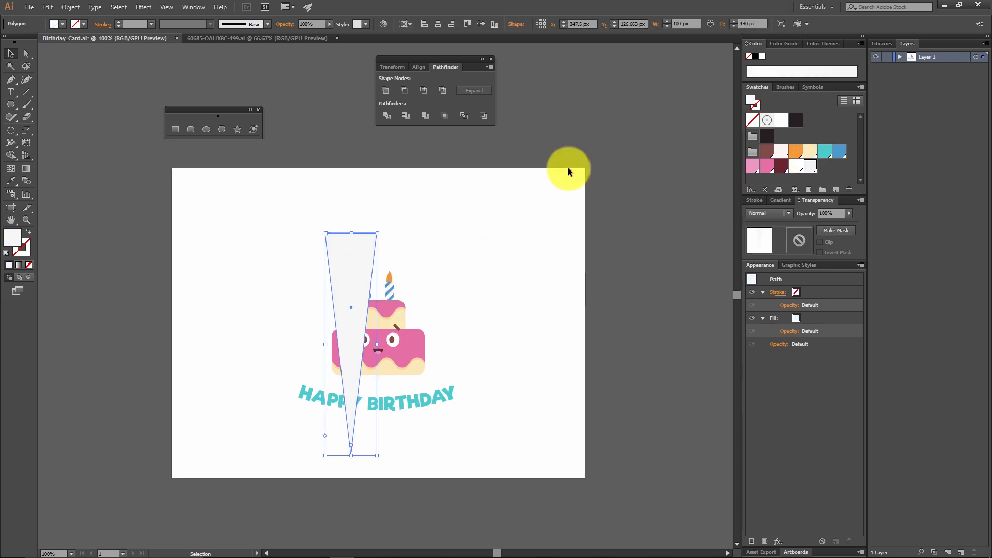
double_click(15, 240)
double_click(200, 165)
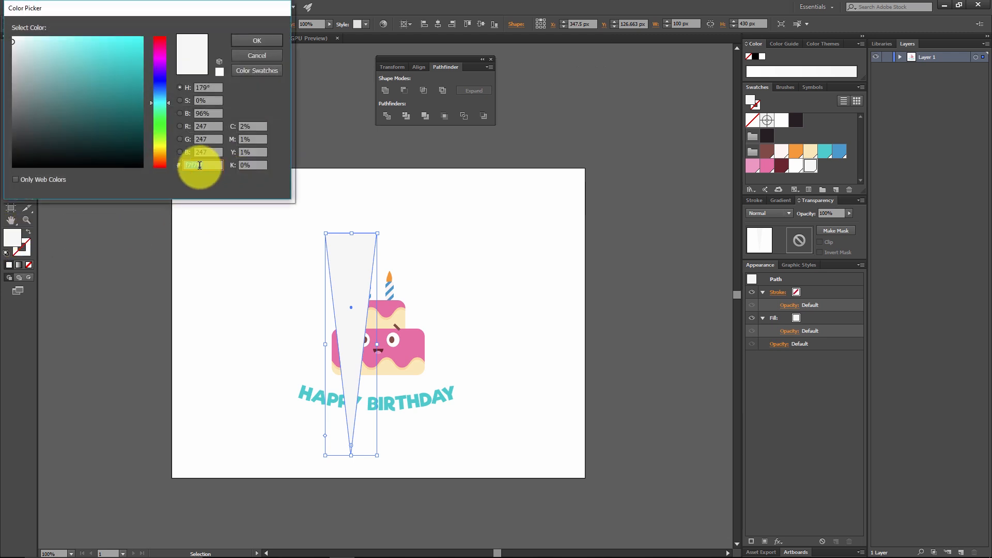
left_click(259, 41)
left_click(461, 196)
Step: Centre the grey triangle horizontally on the artboard and move it straight up to a Y position of about -140.5 px
left_click(336, 264)
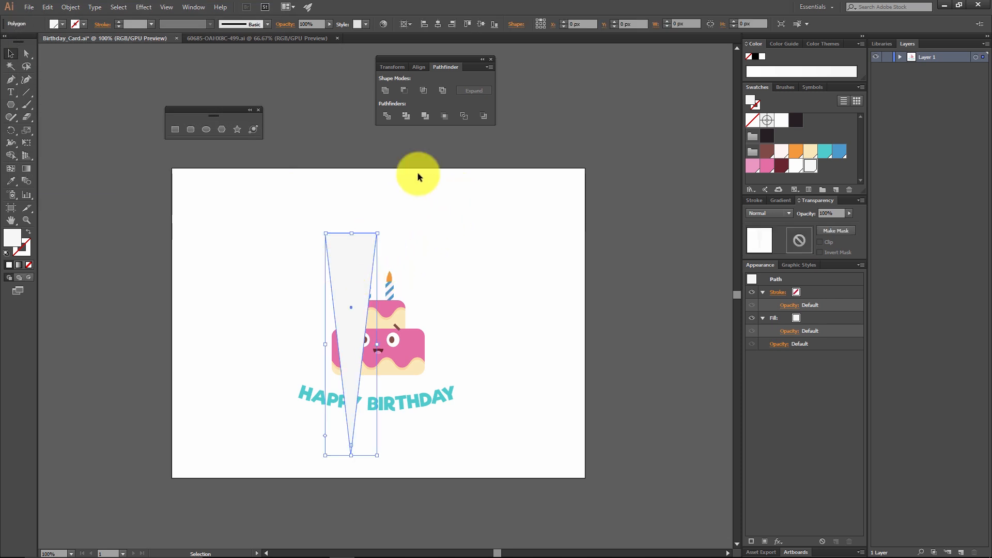
left_click(438, 23)
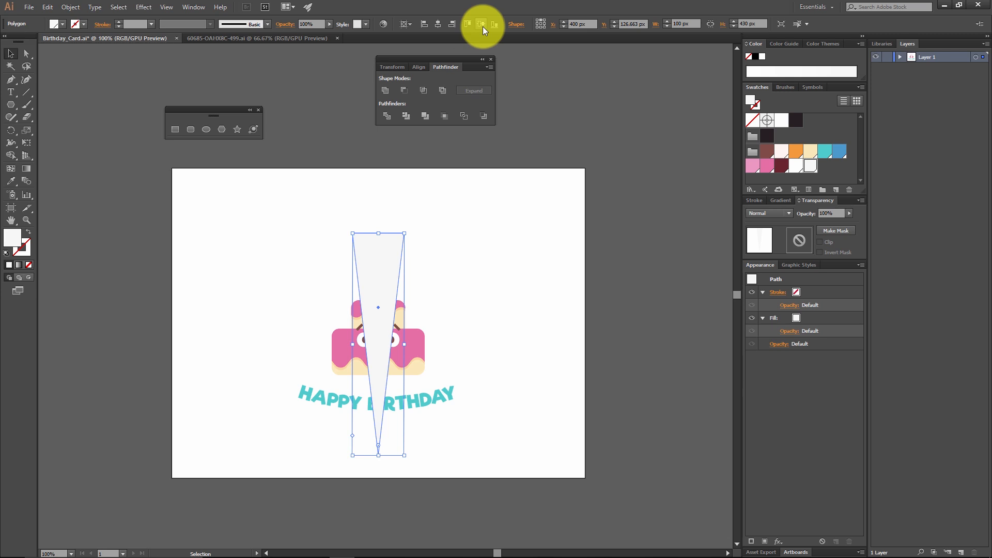
left_click_drag(381, 272, 401, 122)
left_click_drag(375, 280, 412, 261)
Step: Send the tall grey triangle to the back, behind the cake character
left_click(467, 257)
left_click(417, 244)
right_click(394, 235)
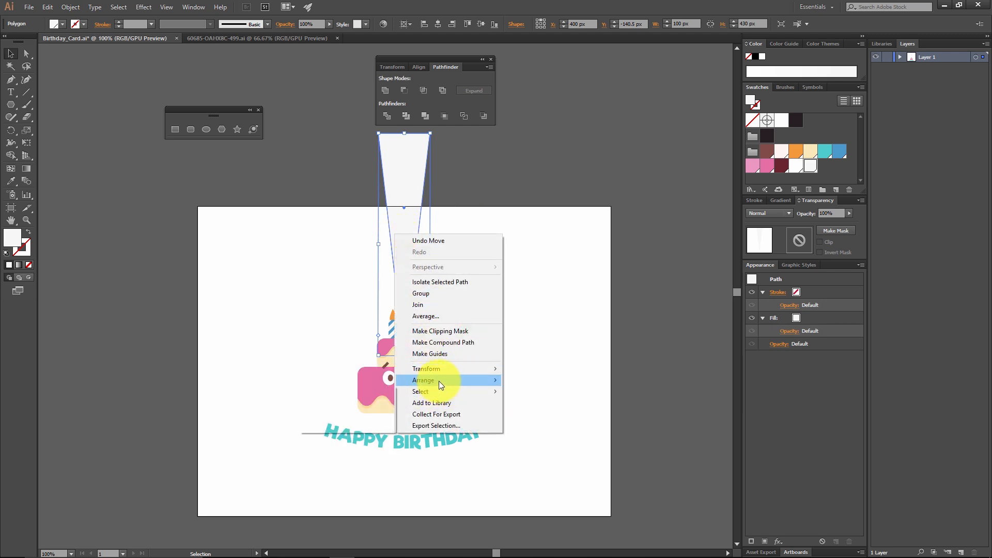
mouse_move(439, 380)
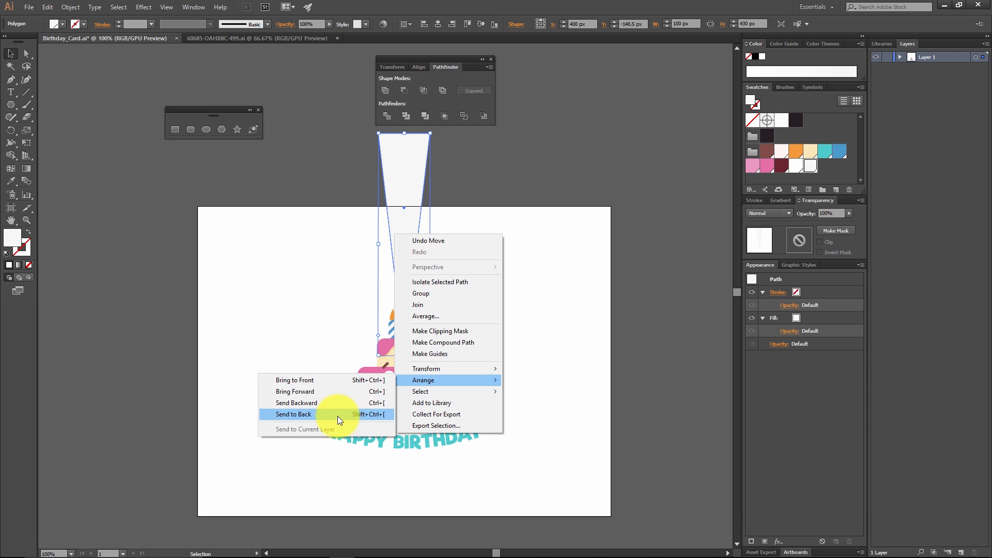
left_click(337, 416)
left_click(528, 308)
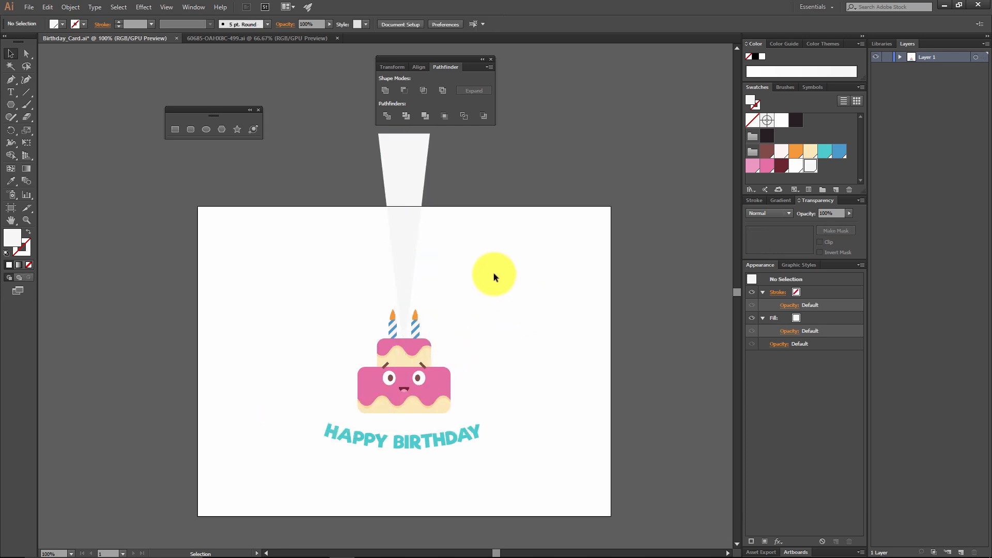
Step: Rotate a copy of the grey triangle by -45° about its lower tip
left_click(405, 163)
left_click(13, 129)
left_click(403, 355)
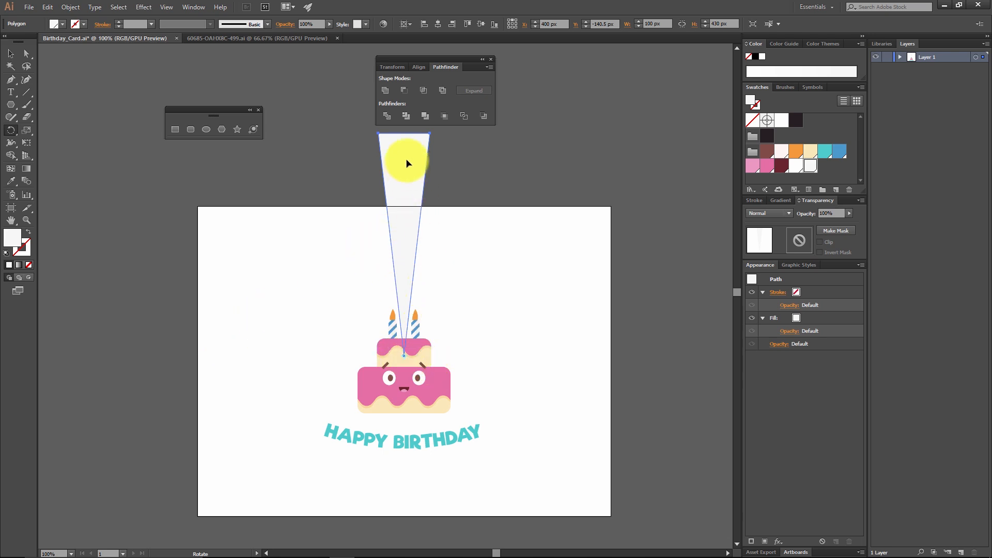
left_click_drag(411, 152, 538, 221)
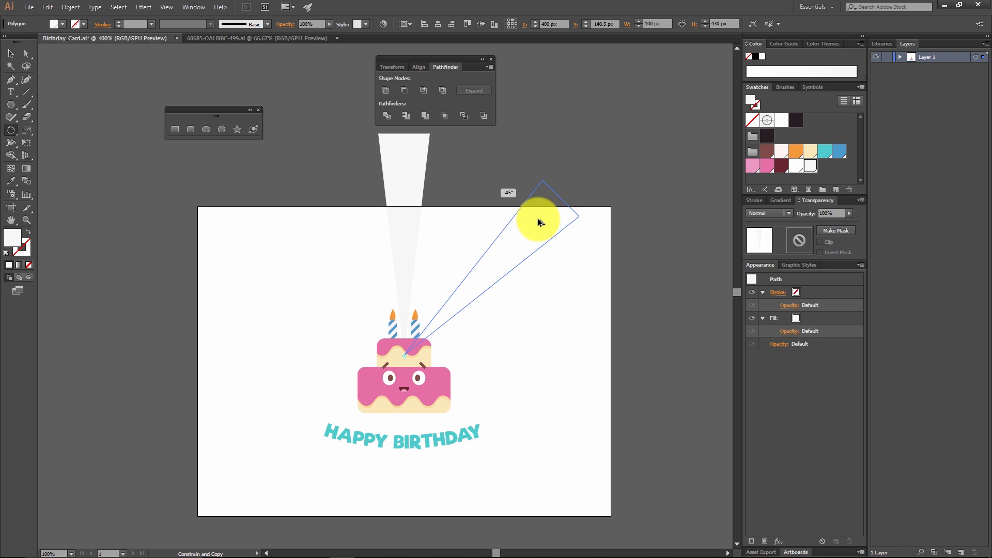
left_click_drag(538, 222, 539, 222)
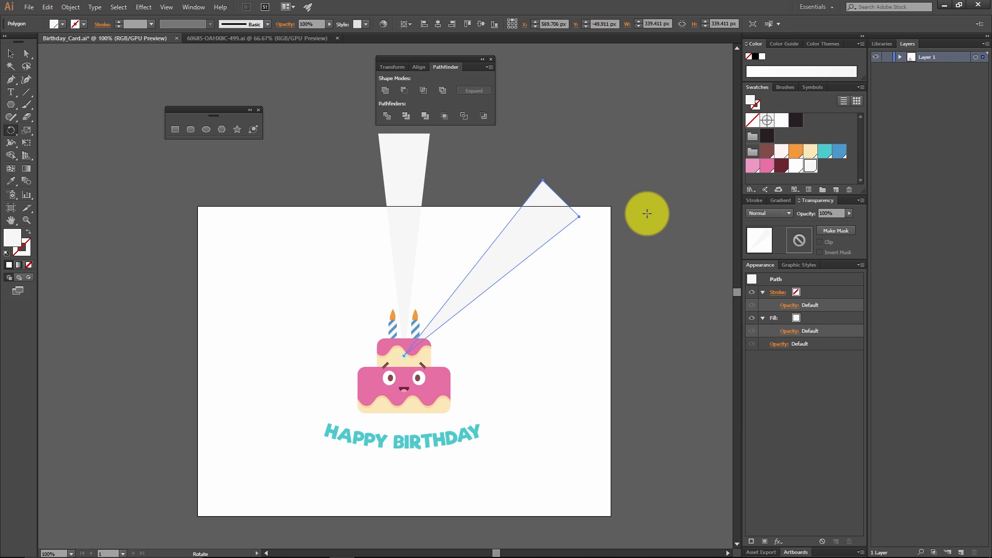
key("v")
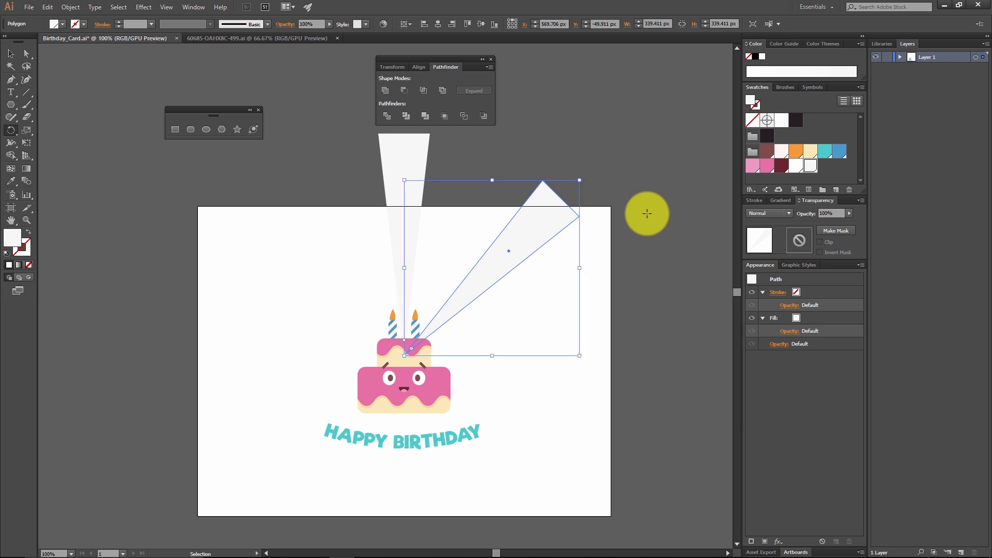
Step: Repeat the rotated copy six more times to complete a full circle of eight rays around the cake
key("ctrl+d")
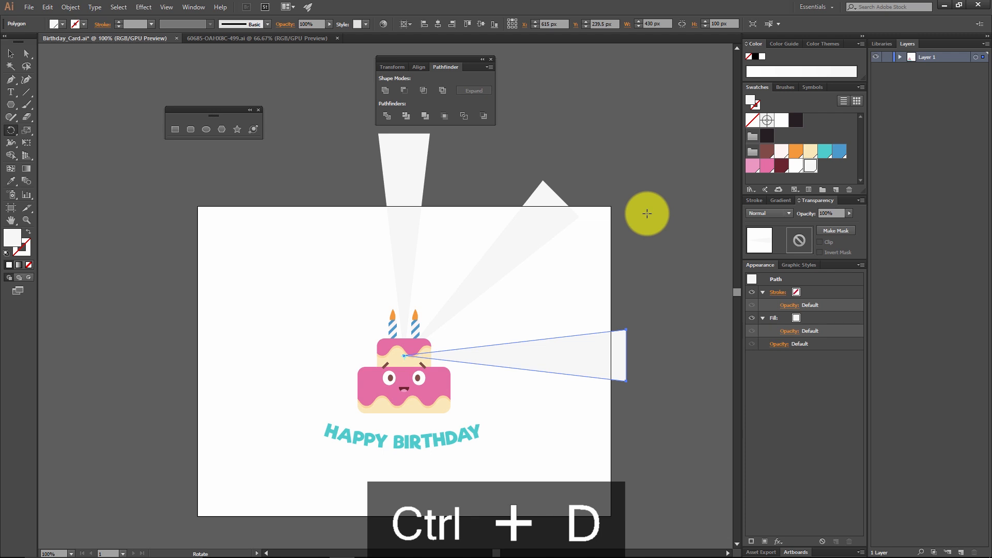
key("ctrl+d")
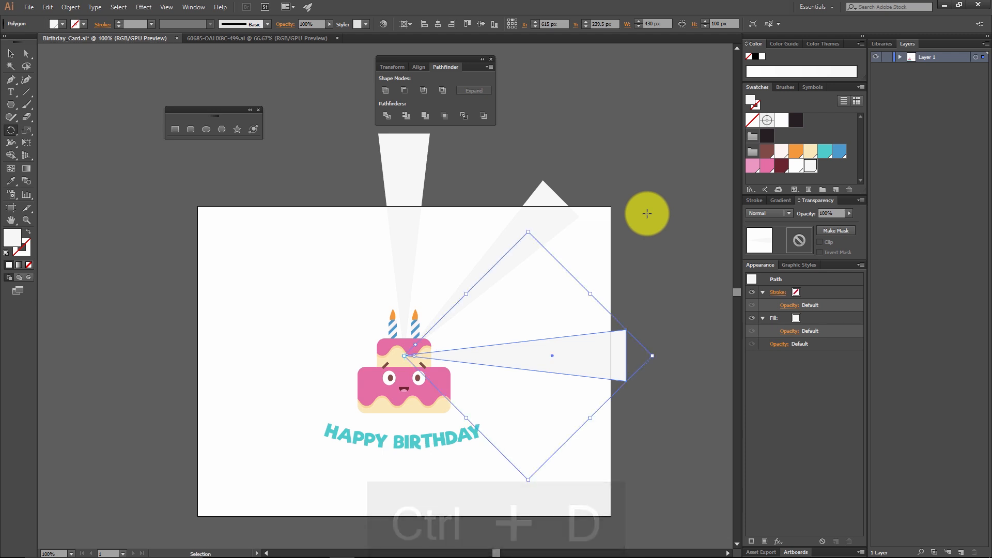
key("ctrl+d")
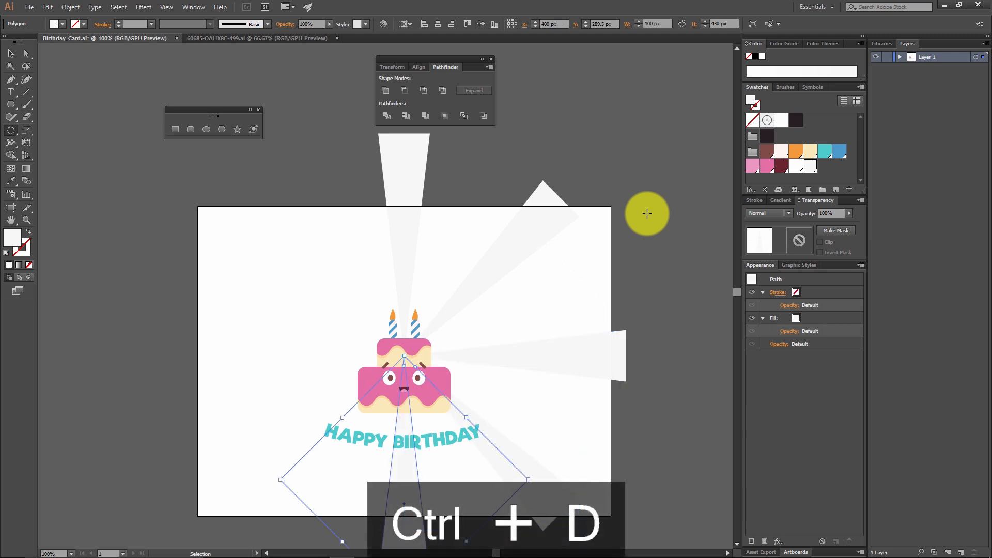
key("ctrl+d")
key("ctrl+d")
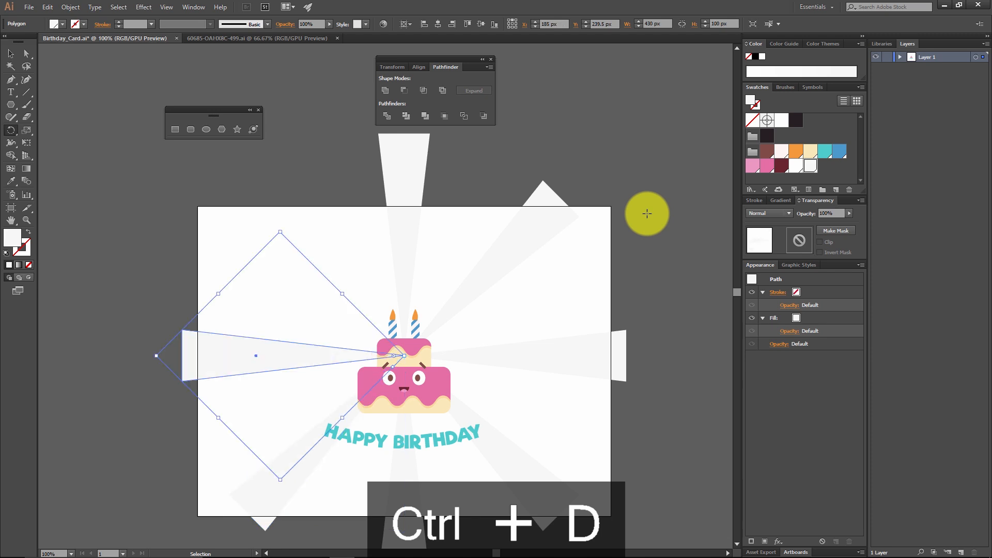
key("ctrl+d")
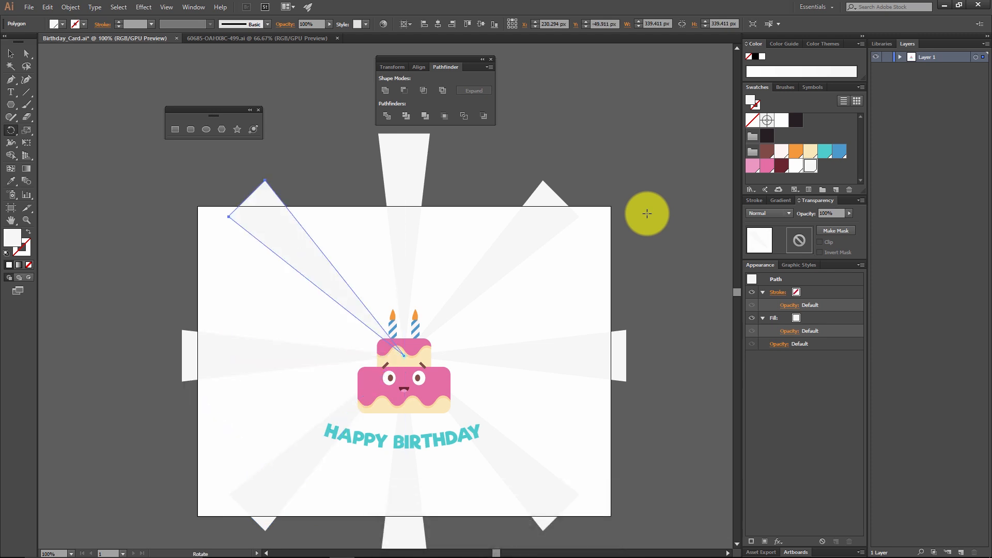
left_click(10, 53)
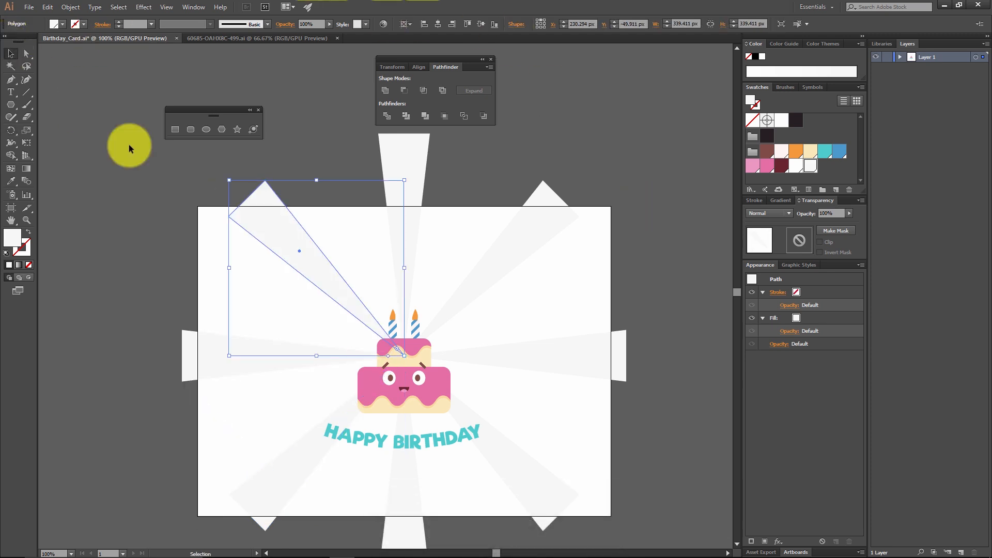
left_click(250, 264)
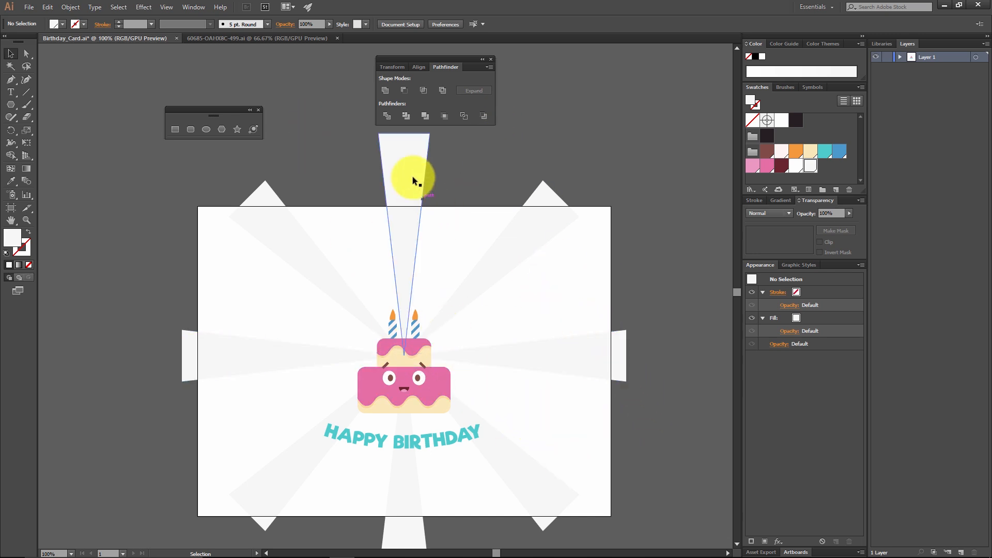
left_click_drag(167, 220, 589, 250)
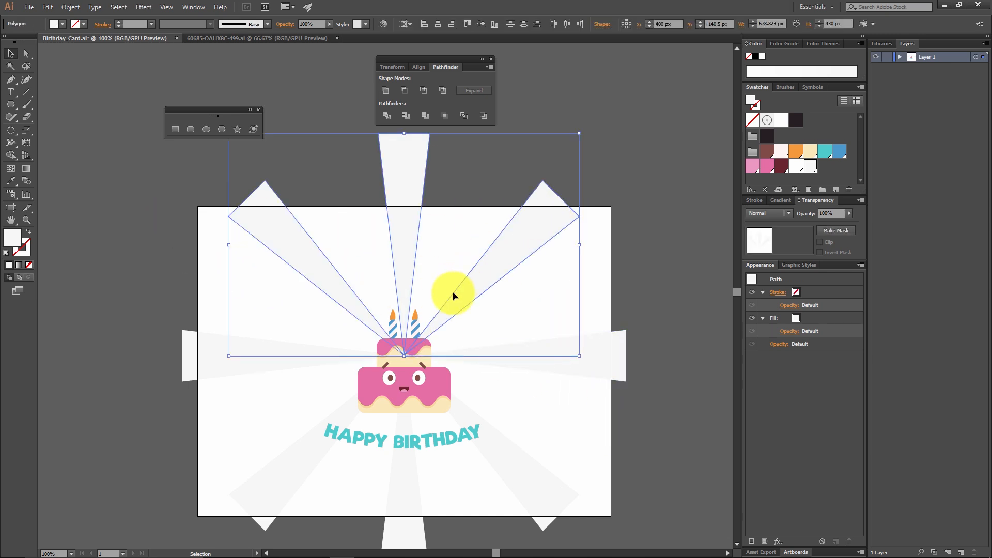
left_click_drag(576, 405, 409, 417)
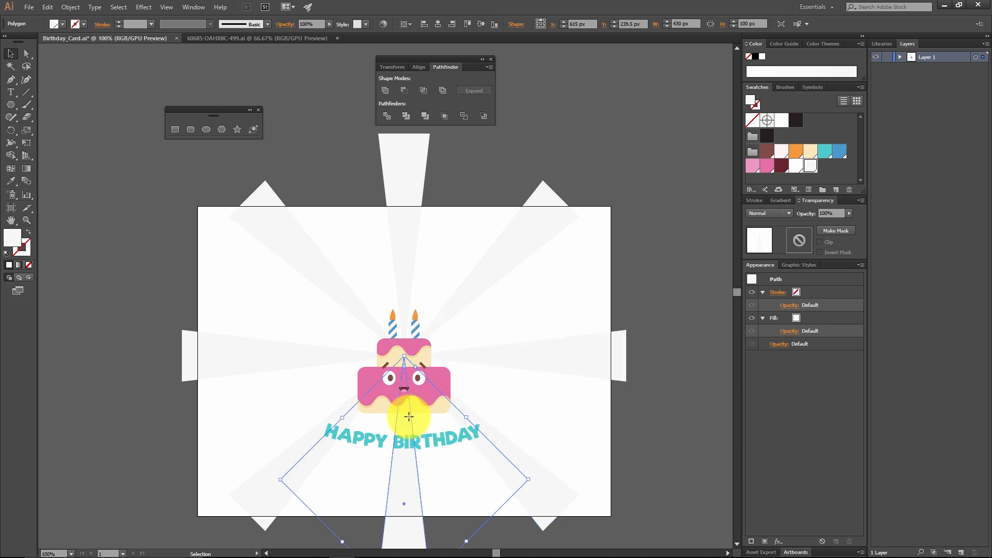
left_click_drag(633, 438, 192, 260)
left_click(439, 379, "shift")
left_click(429, 436, "shift")
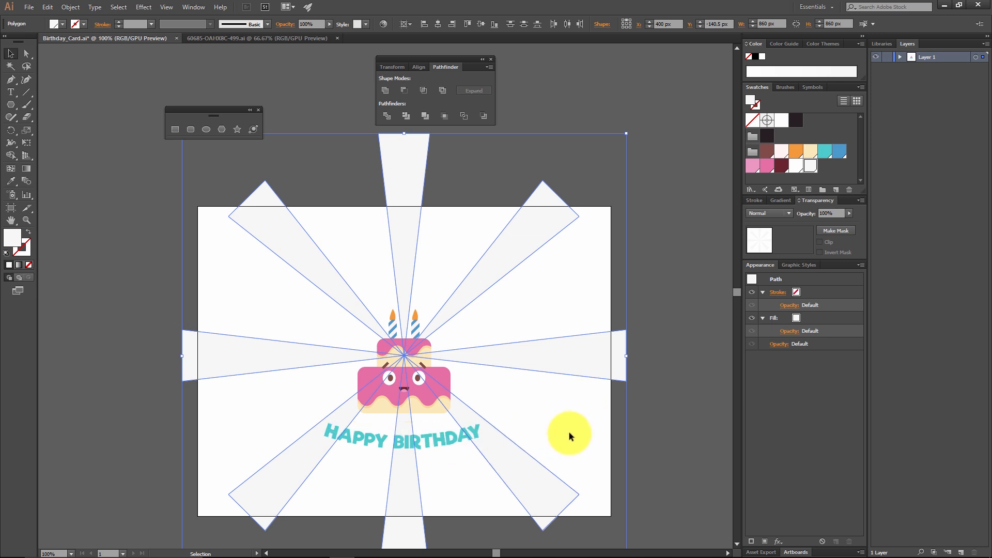
left_click(666, 383)
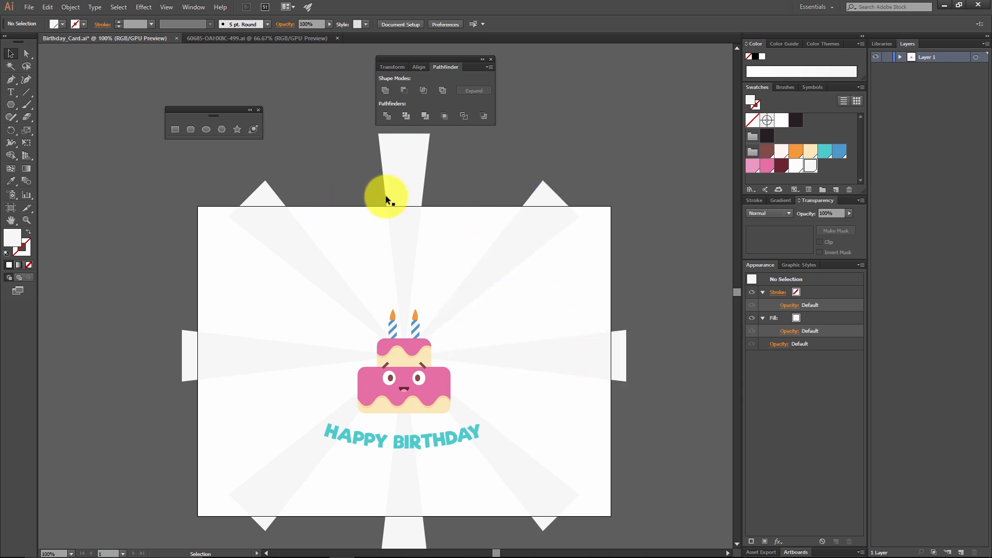
Step: Select all eight grey rays by picking one and selecting similar objects, and look through the similarity options
left_click(400, 156)
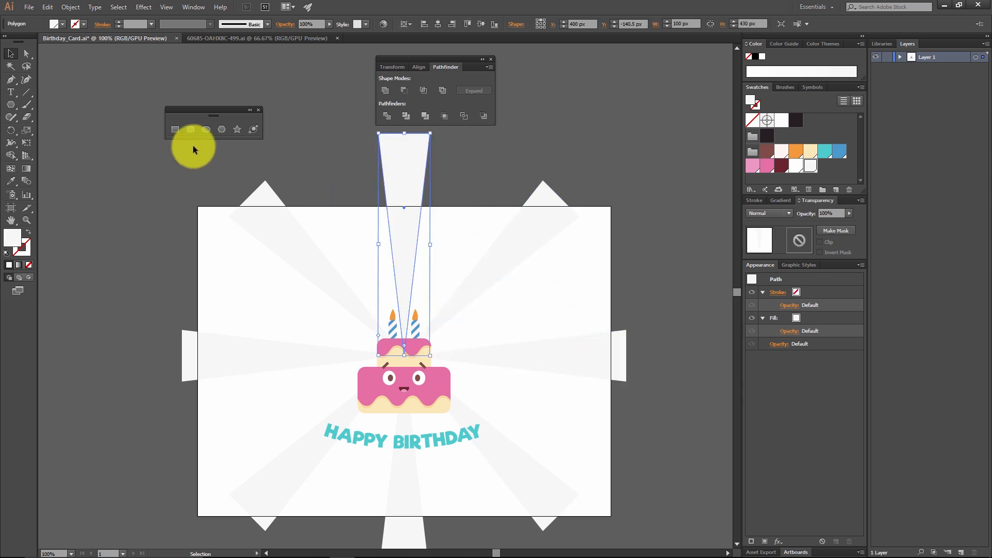
left_click(797, 25)
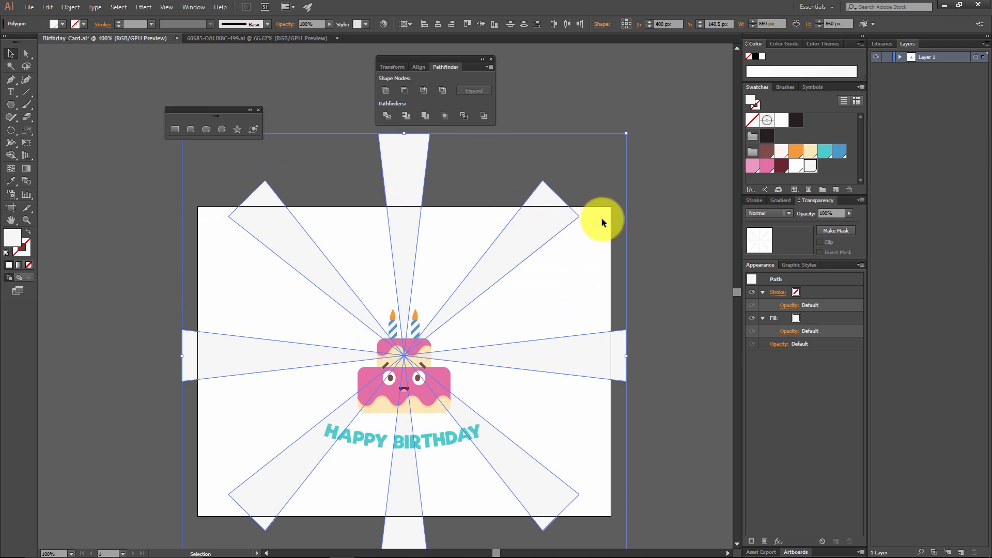
left_click(875, 23)
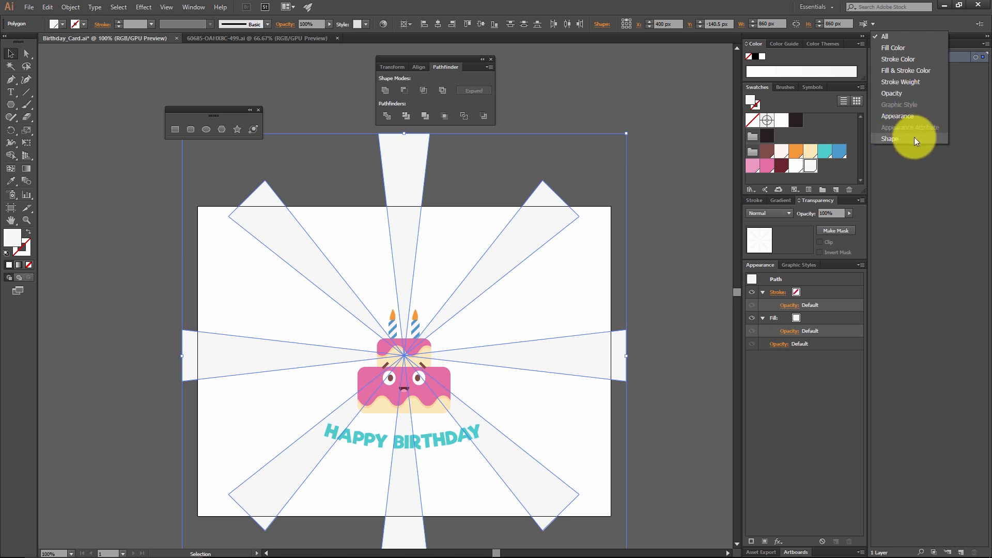
left_click(704, 2)
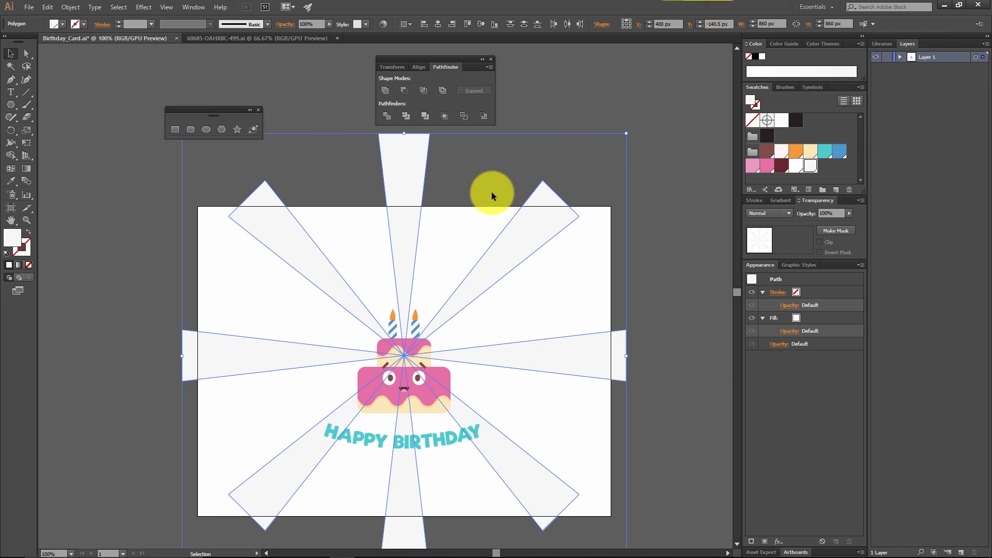
Step: Rotate a copy of the eight rays about their common centre so the copies fall midway between the originals
left_click(11, 130)
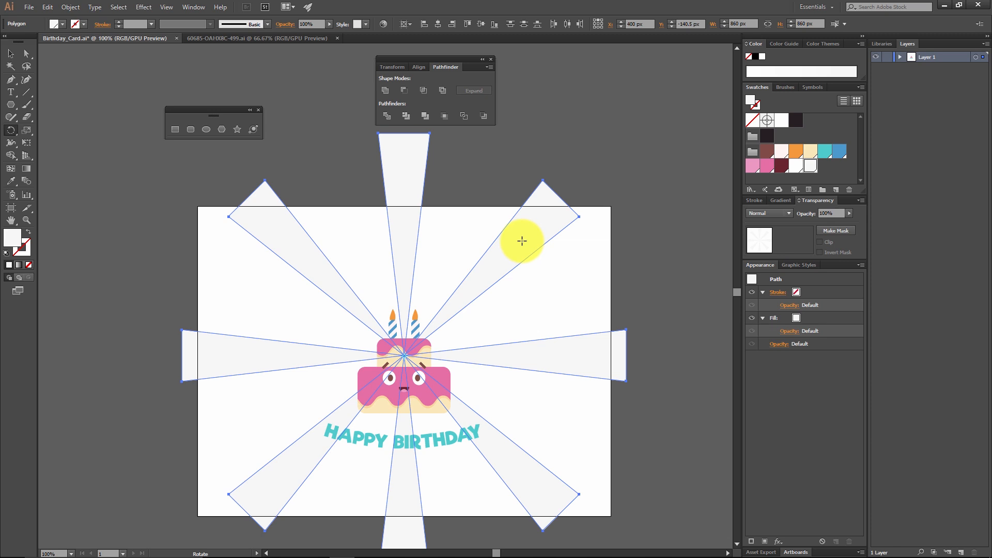
left_click_drag(520, 236, 563, 291)
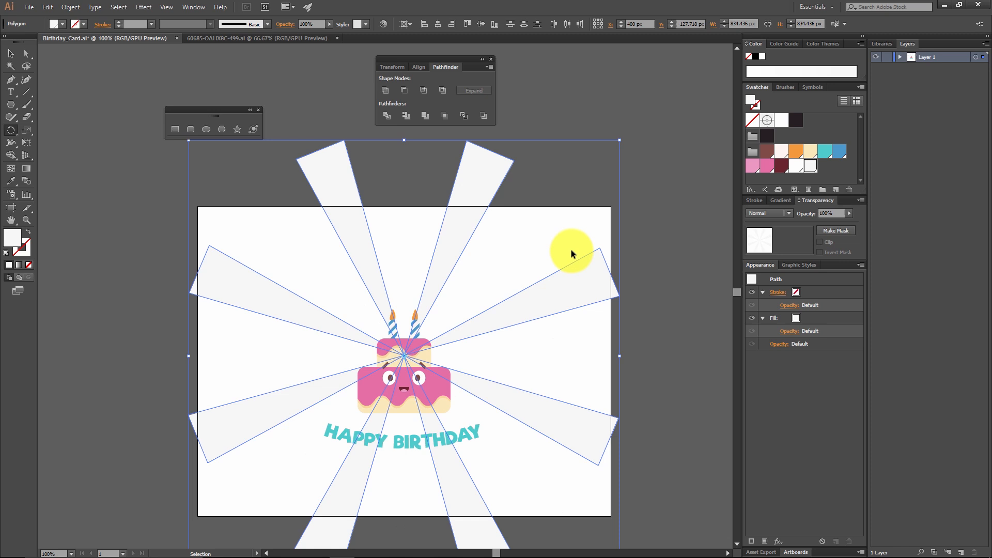
key("ctrl+z")
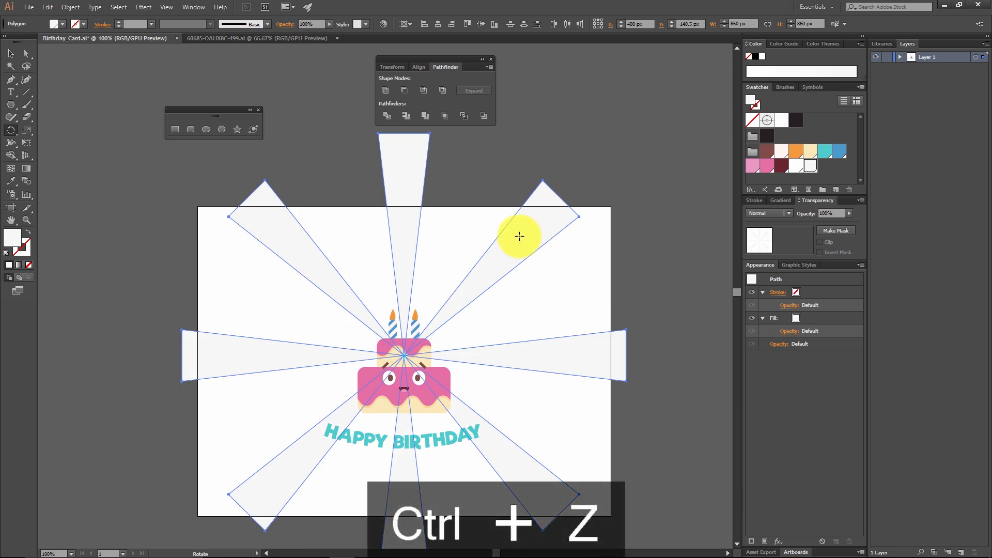
left_click_drag(521, 236, 548, 267)
left_click_drag(558, 286, 566, 290)
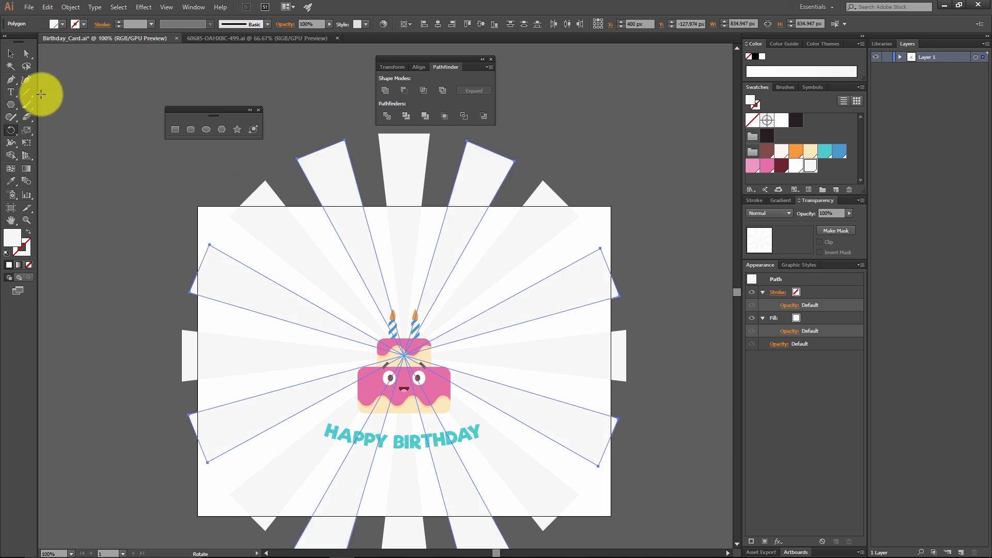
left_click(16, 58)
left_click(172, 218)
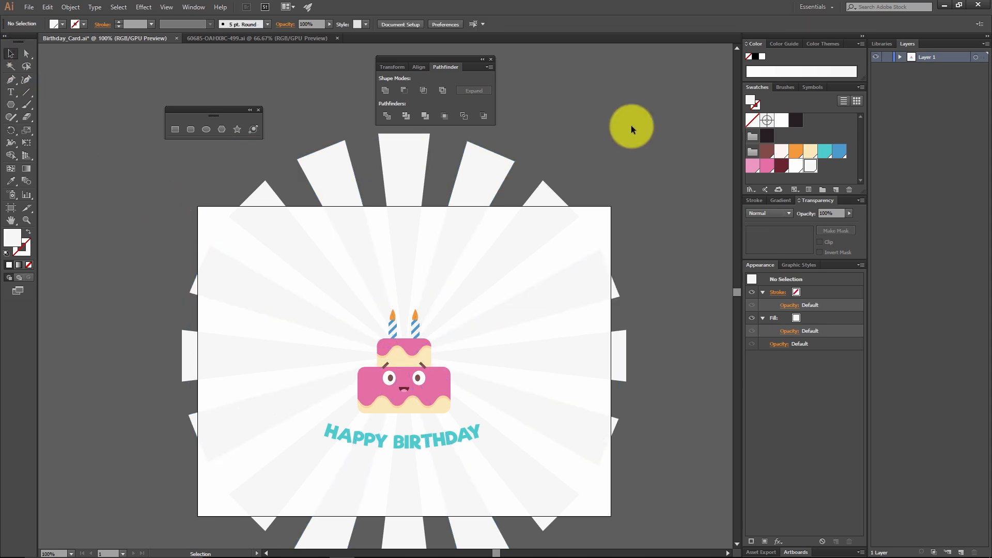
Step: Select all the grey rays as similar objects and group them
left_click(499, 155)
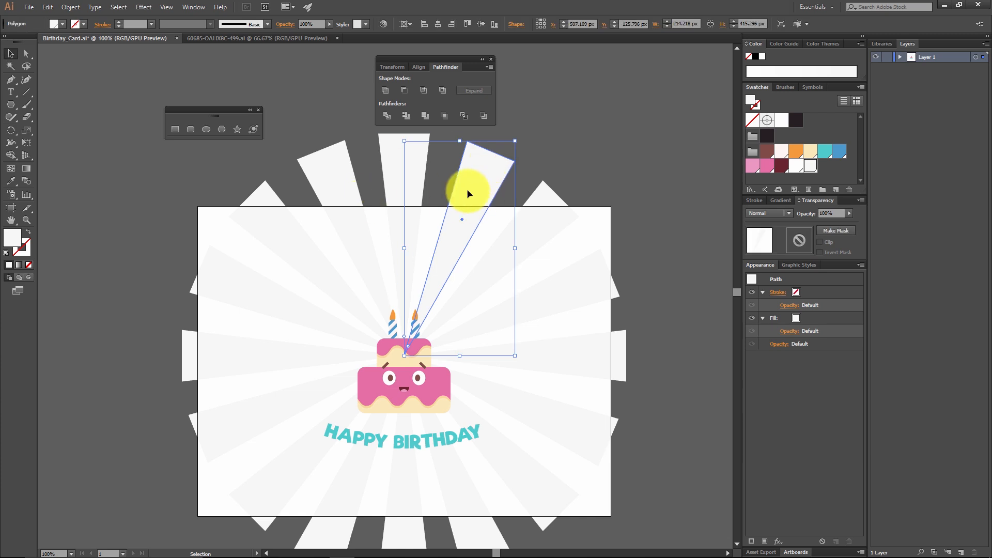
left_click(800, 21)
key("ctrl+g")
left_click(594, 170)
left_click(584, 293)
left_click(666, 243)
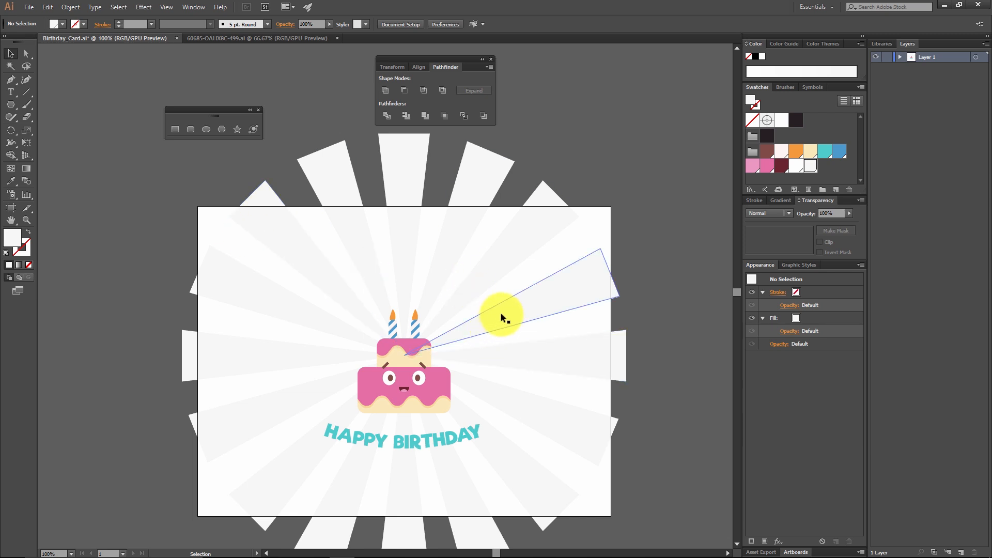
Step: Create a rectangle 550 px wide and 390 px high over the card artwork
left_click(175, 129)
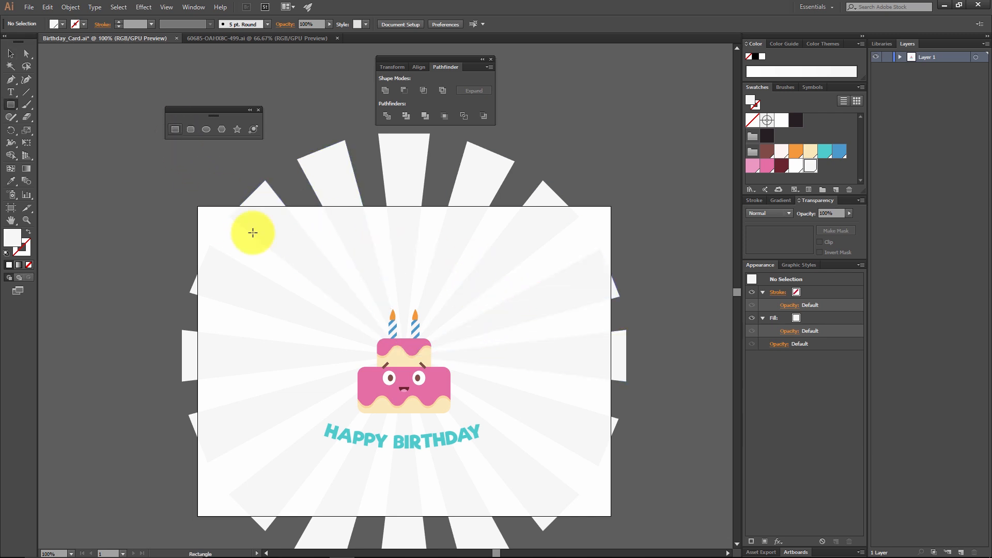
left_click(295, 238)
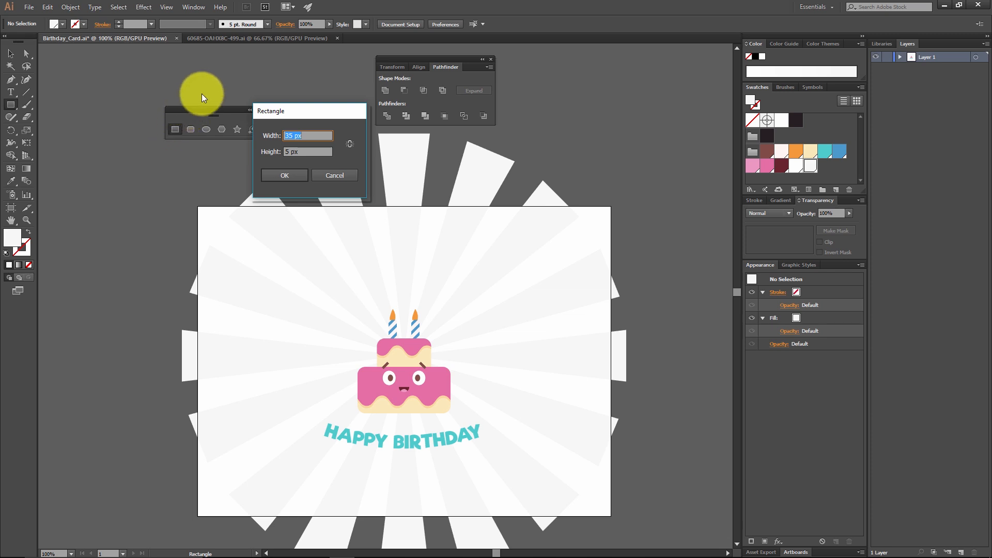
type("550")
key("Tab")
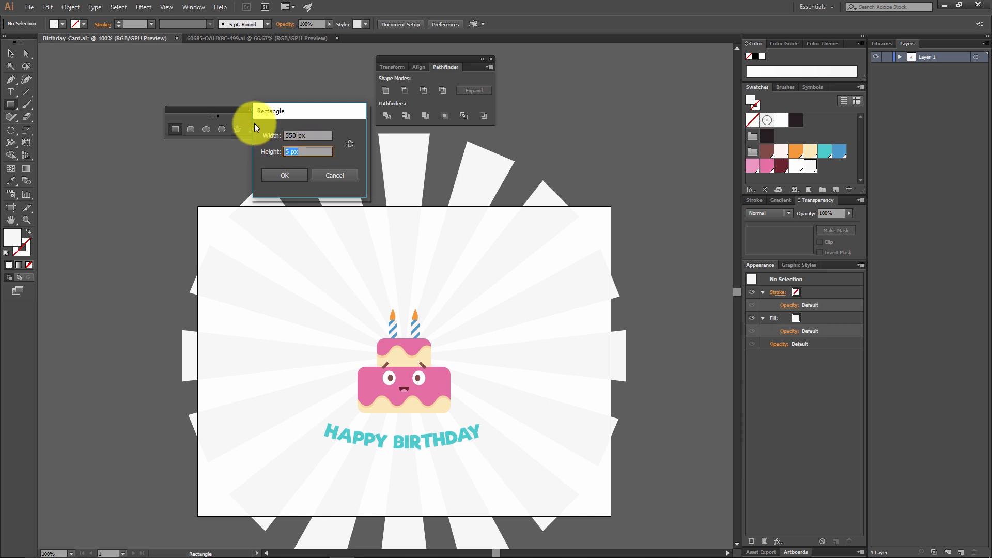
type("390")
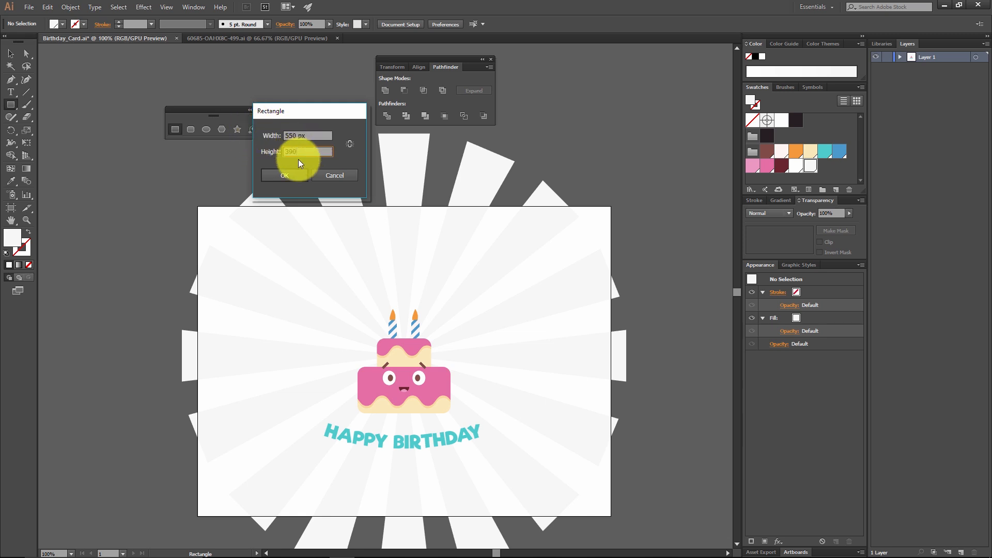
left_click(305, 174)
Step: Centre the 550 × 390 px rectangle horizontally and vertically on the artboard
left_click(10, 52)
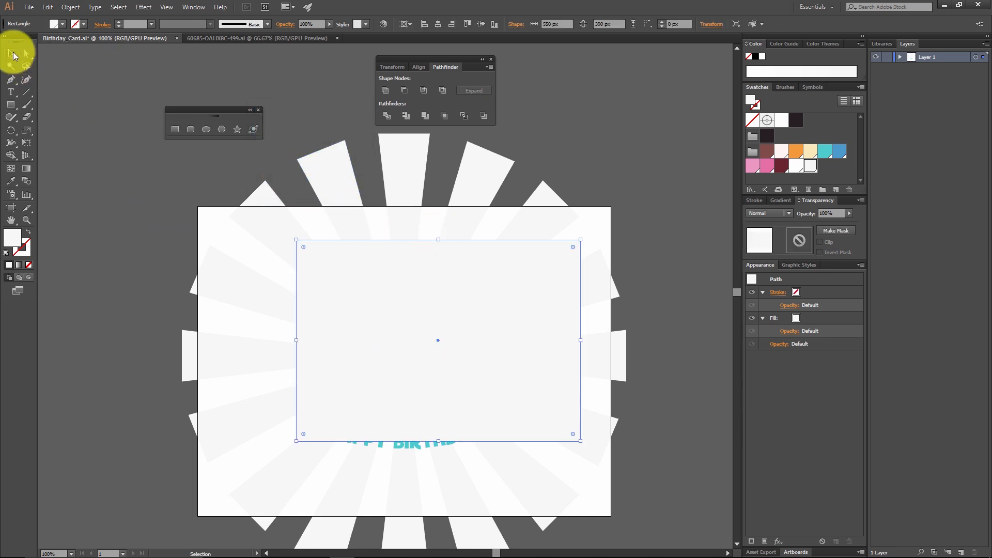
left_click(438, 23)
left_click(479, 23)
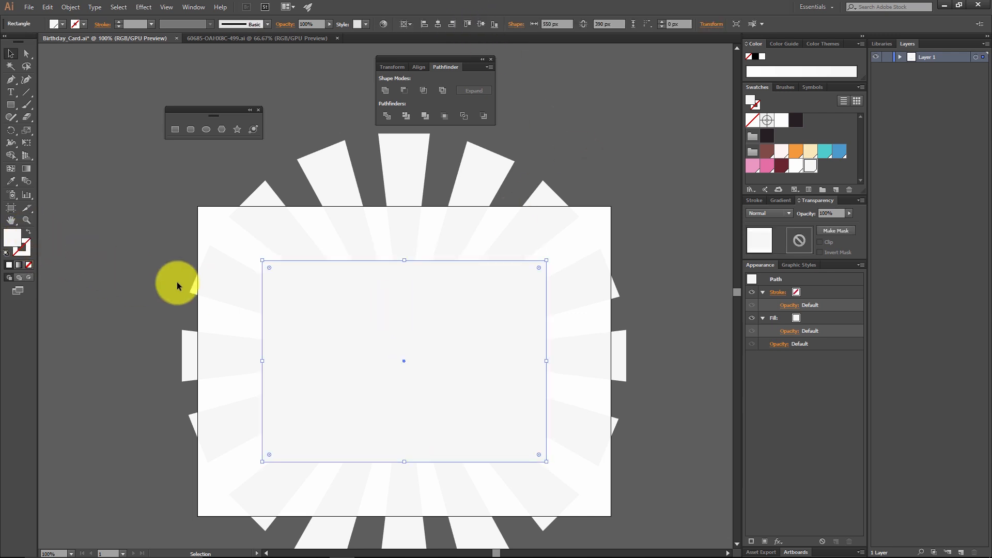
Step: Swap the fill and stroke of the 550 × 390 px rectangle to leave it unfilled with a 1 pt white outline
left_click(27, 234)
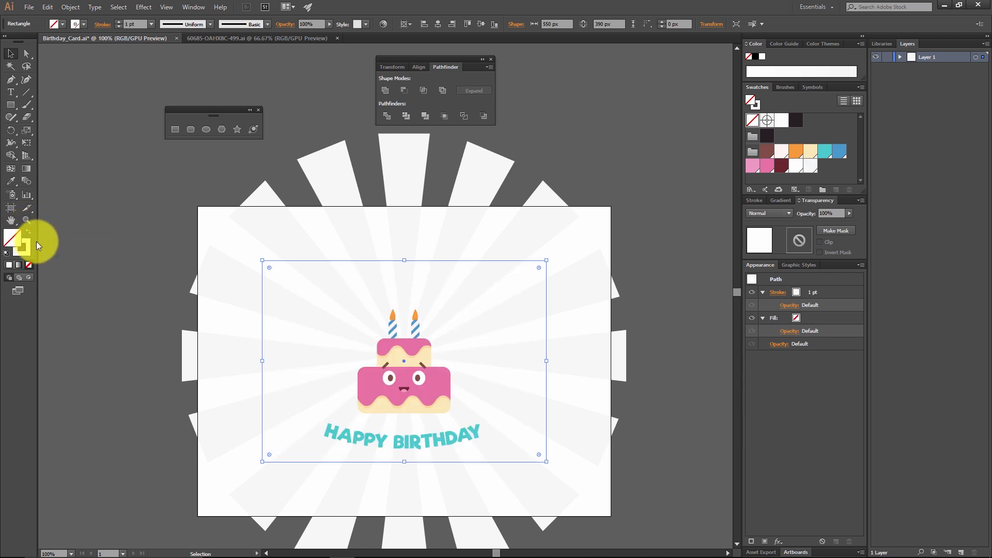
left_click(79, 314)
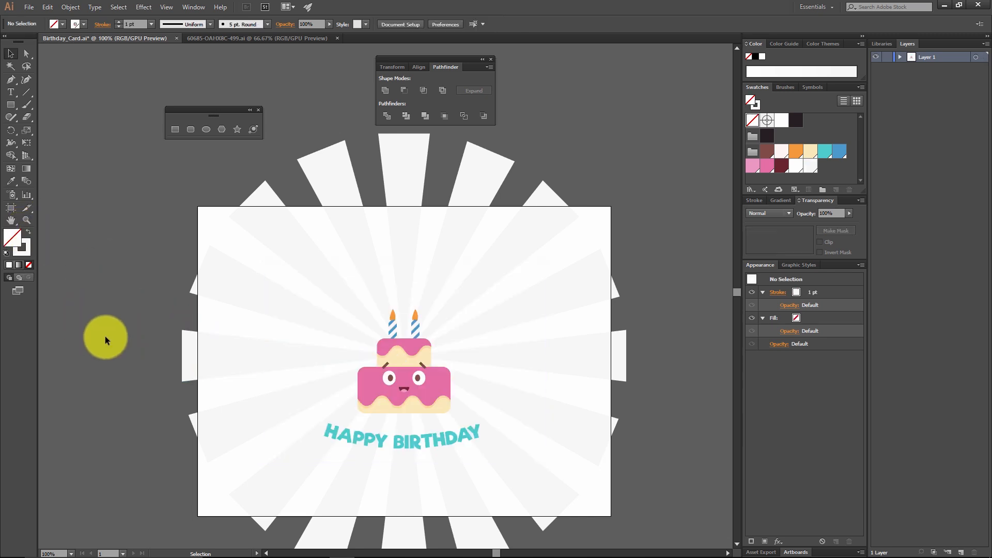
left_click(269, 262)
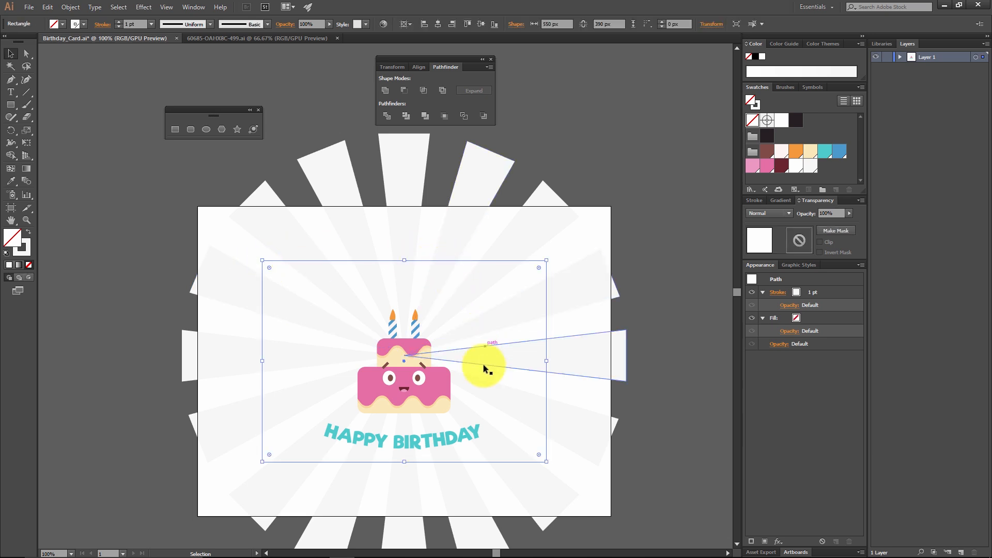
left_click_drag(470, 260, 471, 277)
left_click(650, 259)
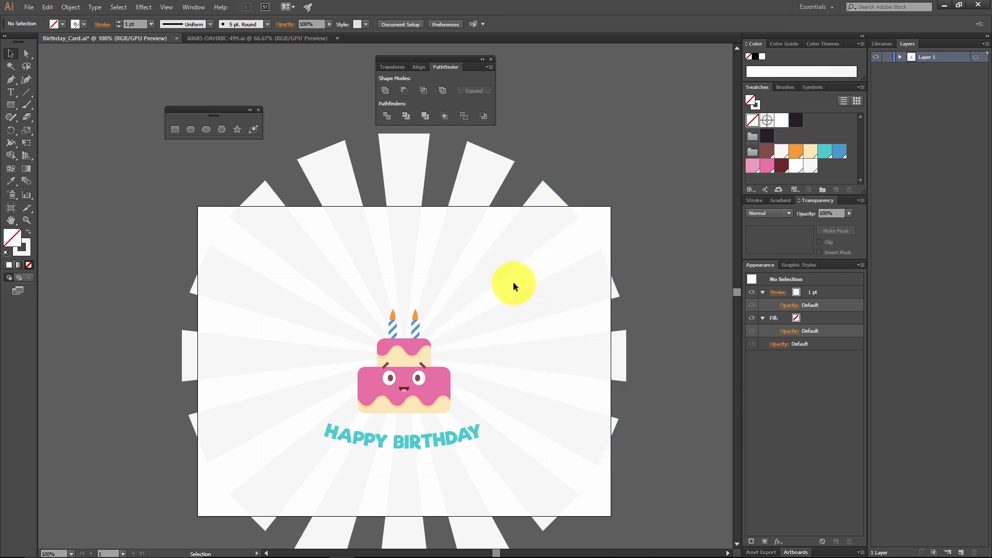
Step: Try clipping the cake, caption and ray burst to the rectangle by selecting all the artwork and making a clipping mask
key("space")
left_click_drag(501, 307, 531, 217)
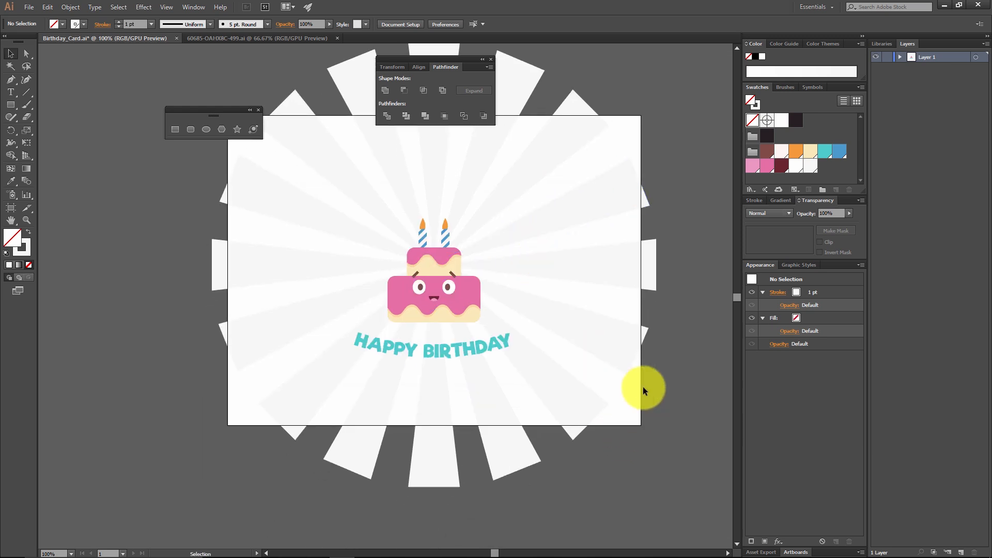
left_click_drag(642, 424, 310, 181)
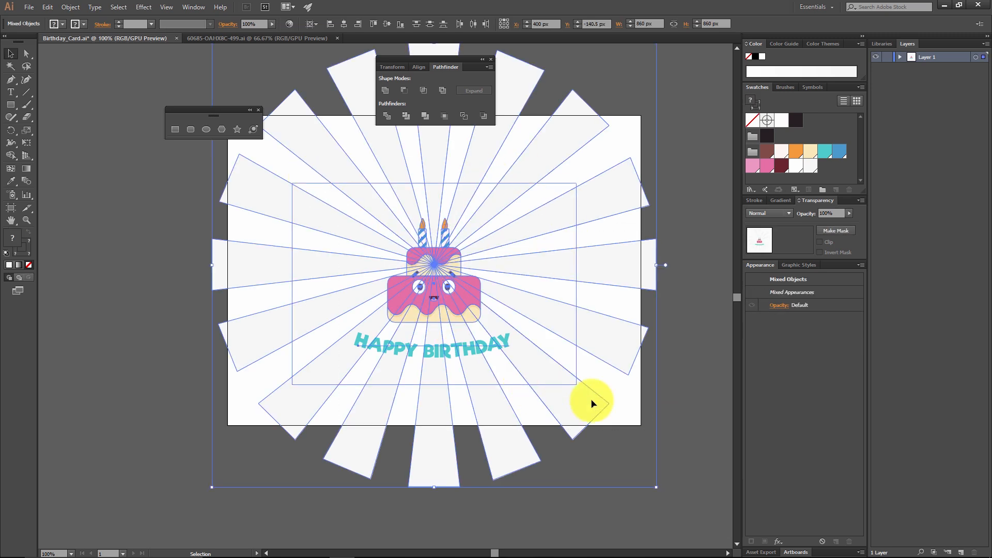
left_click(665, 456)
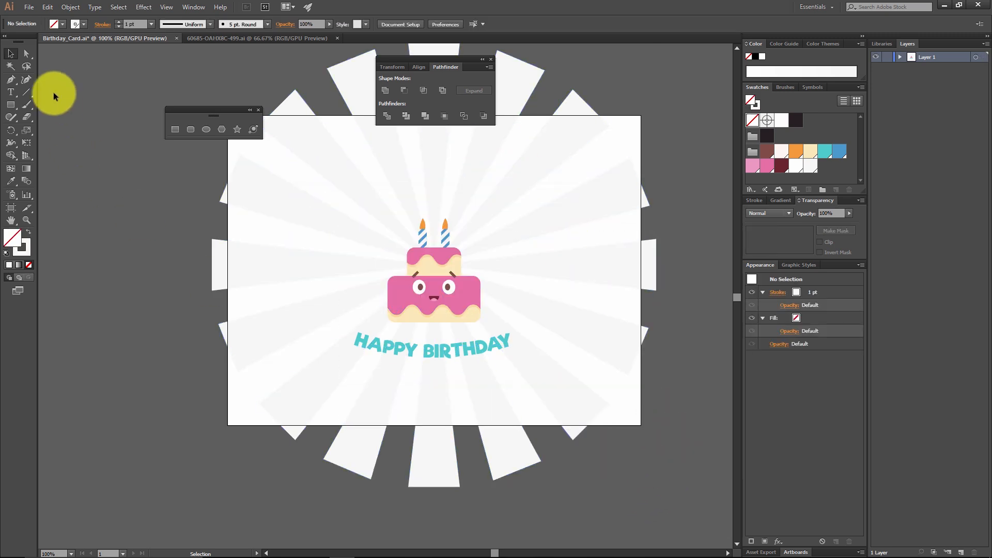
left_click_drag(671, 494, 182, 111)
right_click(466, 339)
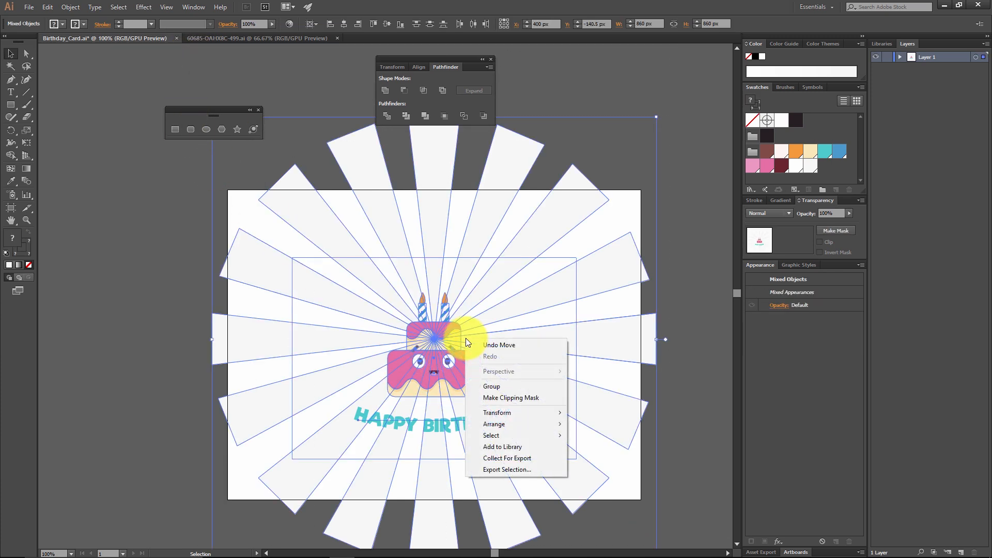
left_click(529, 398)
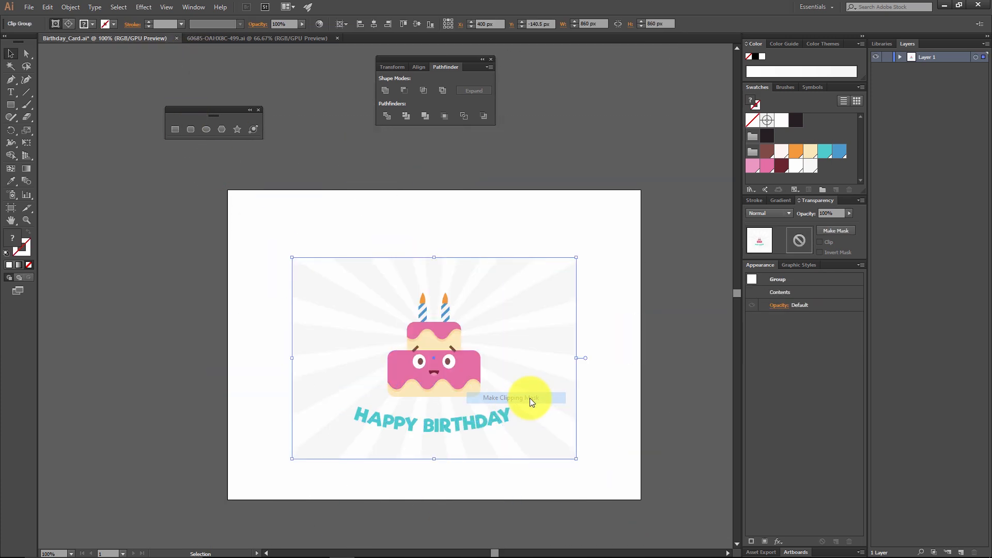
left_click(621, 387)
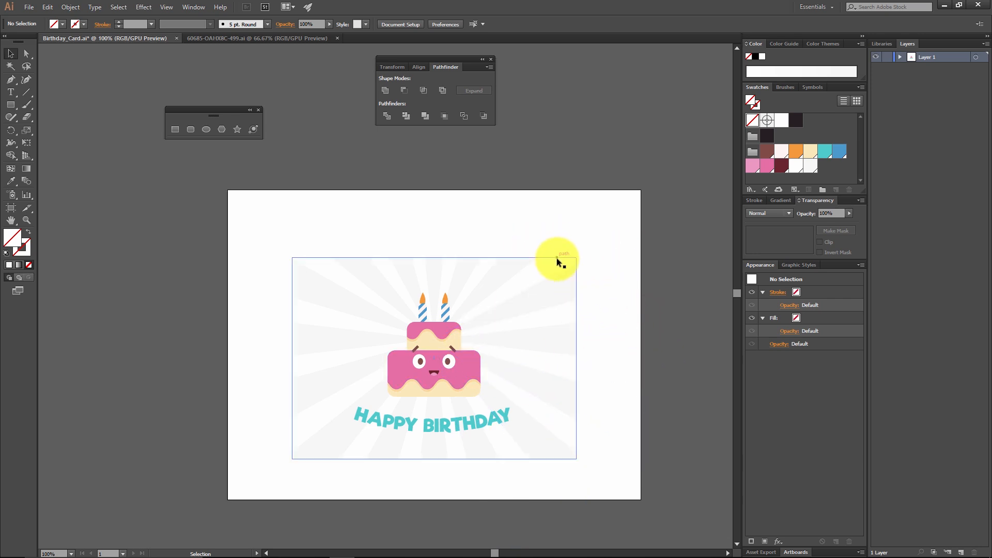
Step: Move the clipped card partly off the artboard to check its background, and undo both the move and the clipping mask
left_click_drag(560, 258, 657, 84)
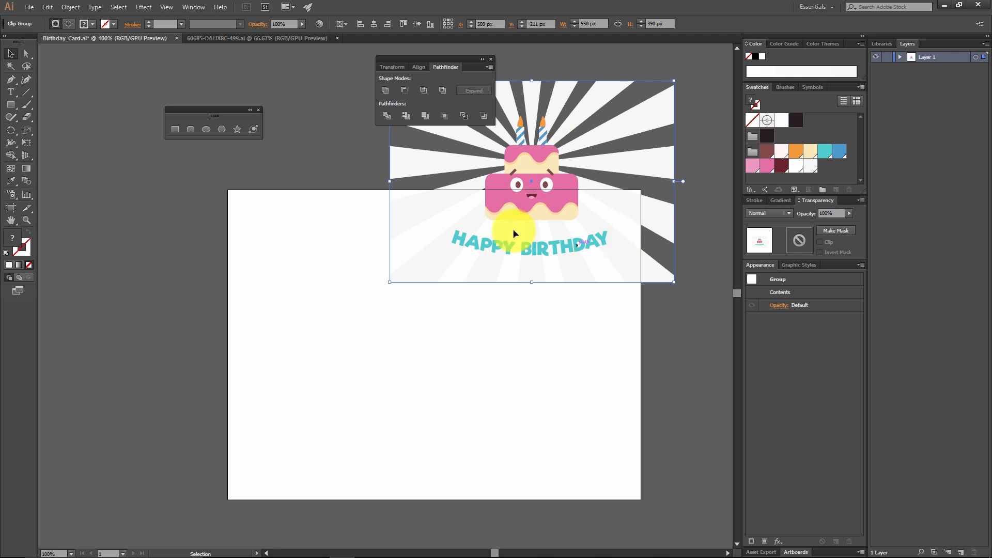
left_click(671, 330)
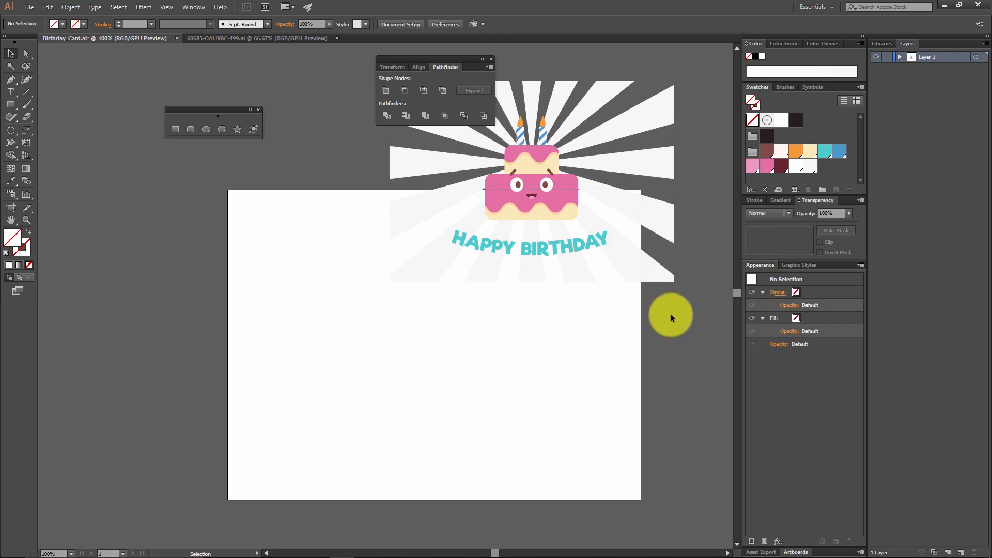
key("a")
key("ctrl+z")
key("ctrl+z")
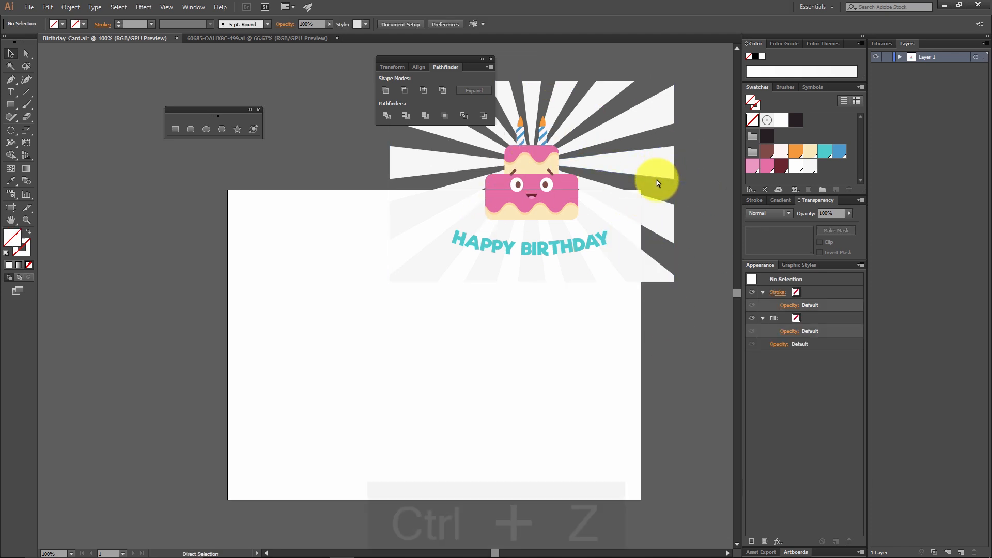
Step: Give the 550 × 390 px rectangle a solid white fill and no stroke
left_click(574, 314)
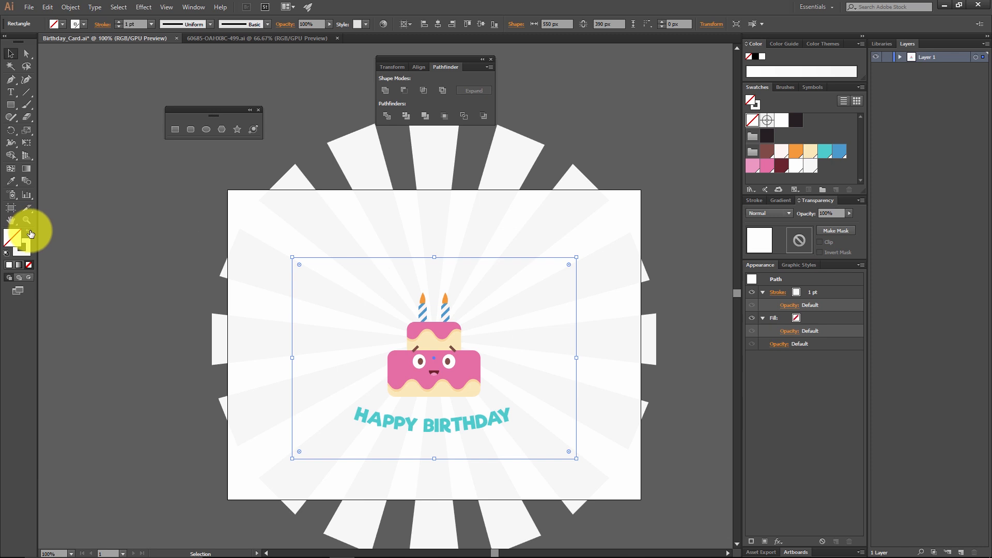
left_click(30, 232)
left_click(783, 119)
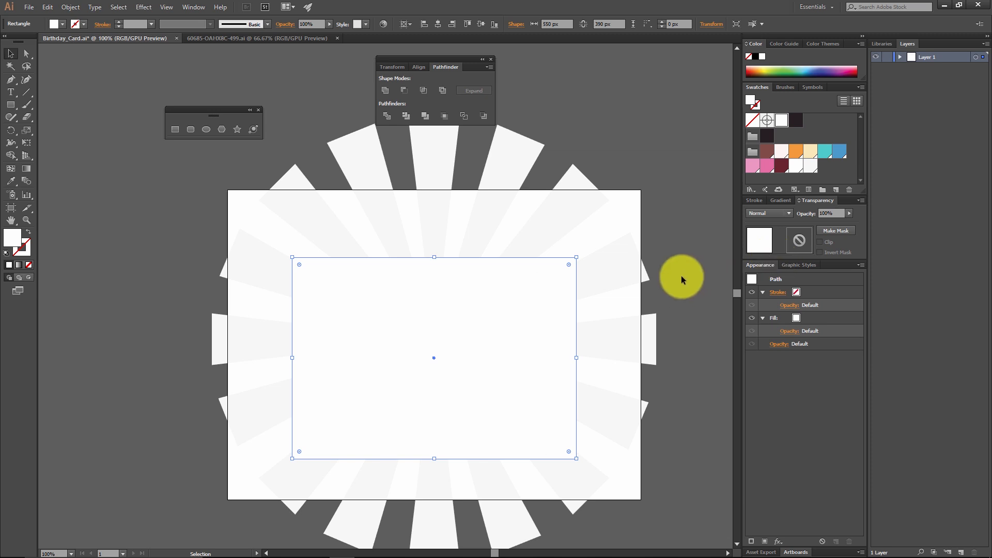
Step: Send the white rectangle to the back, behind the cake, caption and rays
right_click(549, 302)
mouse_move(604, 437)
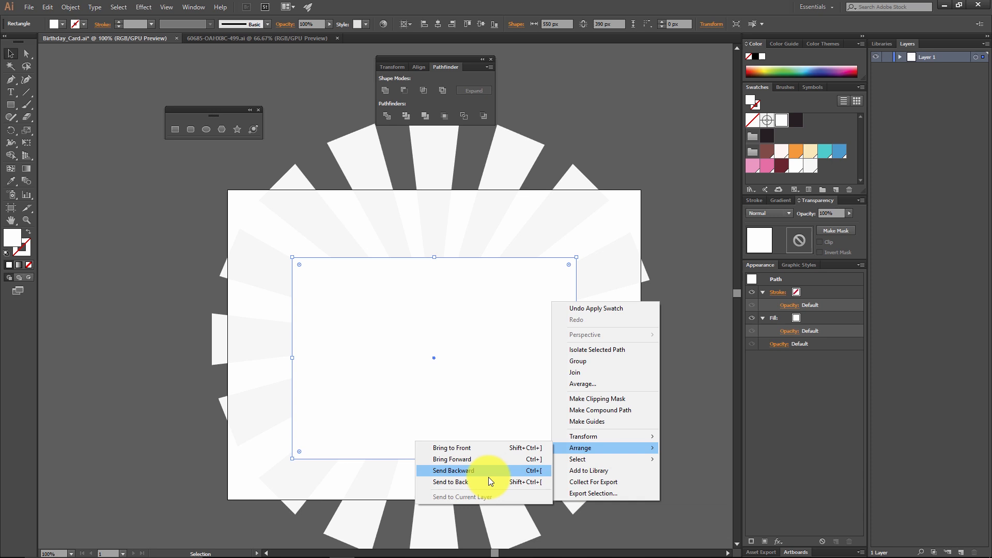
left_click(488, 481)
left_click(650, 449)
Step: Select the cake, caption and ray burst without the white rectangle and cut them
left_click_drag(623, 448, 613, 387)
left_click_drag(628, 466, 208, 161)
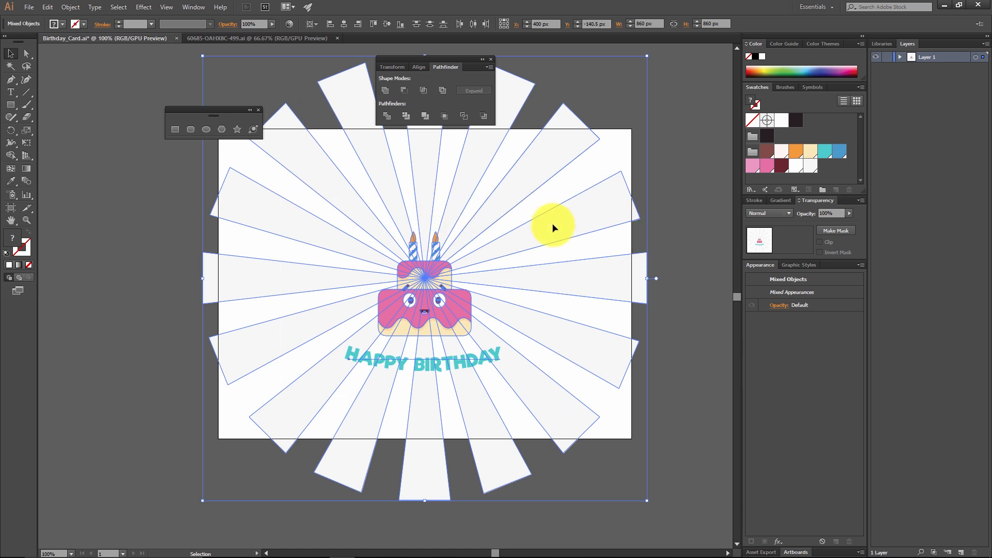
left_click(78, 9)
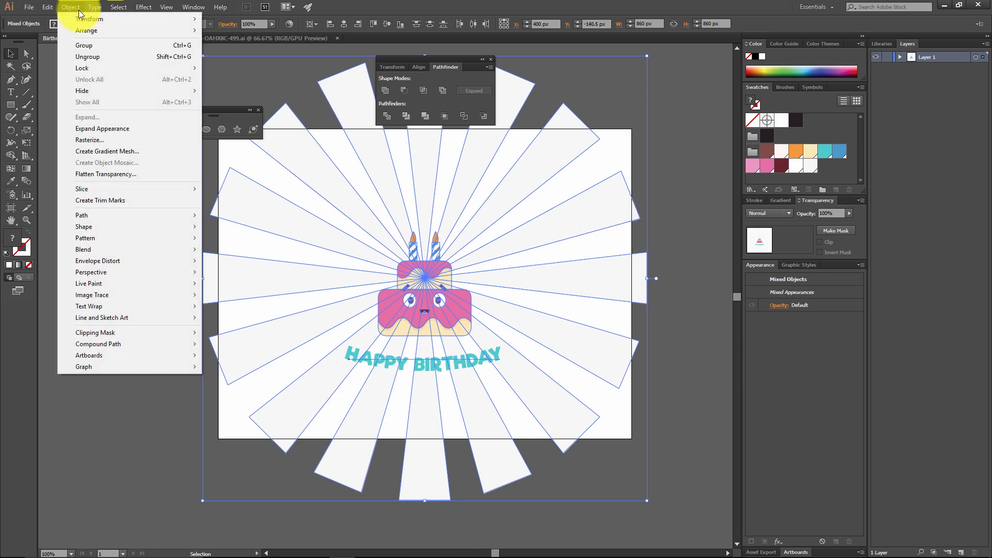
left_click(49, 8)
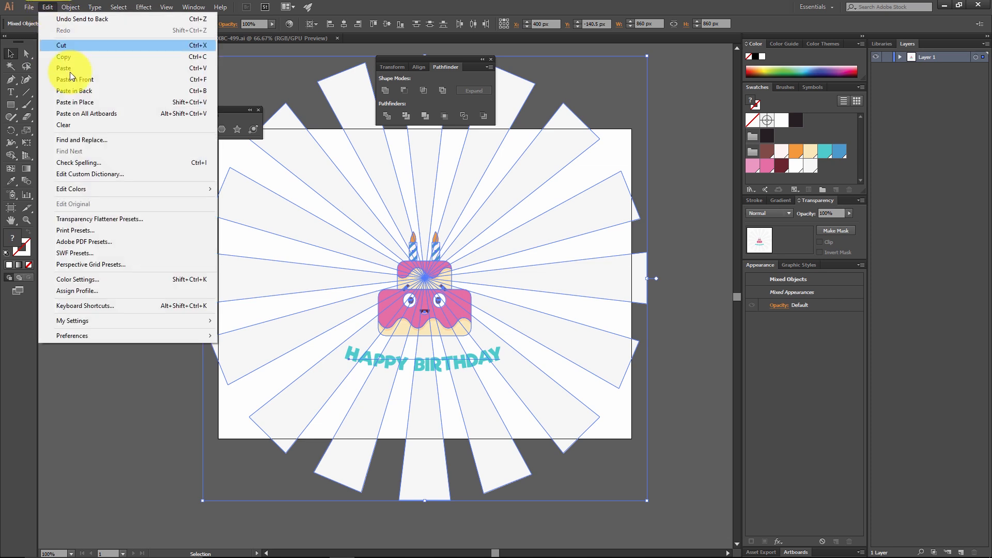
left_click(82, 46)
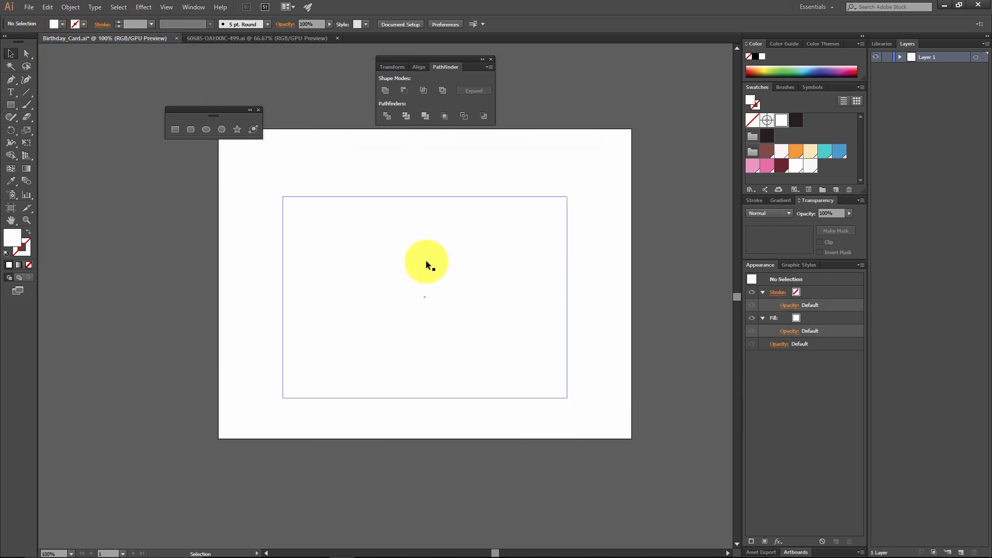
Step: Paste the cut artwork in place inside the white rectangle using Draw Inside mode
left_click(462, 280)
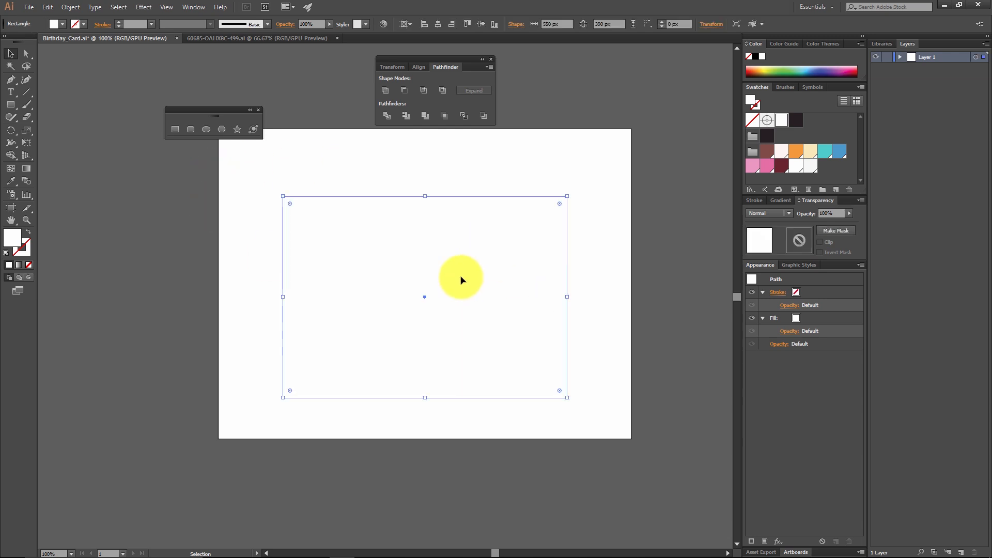
left_click(27, 277)
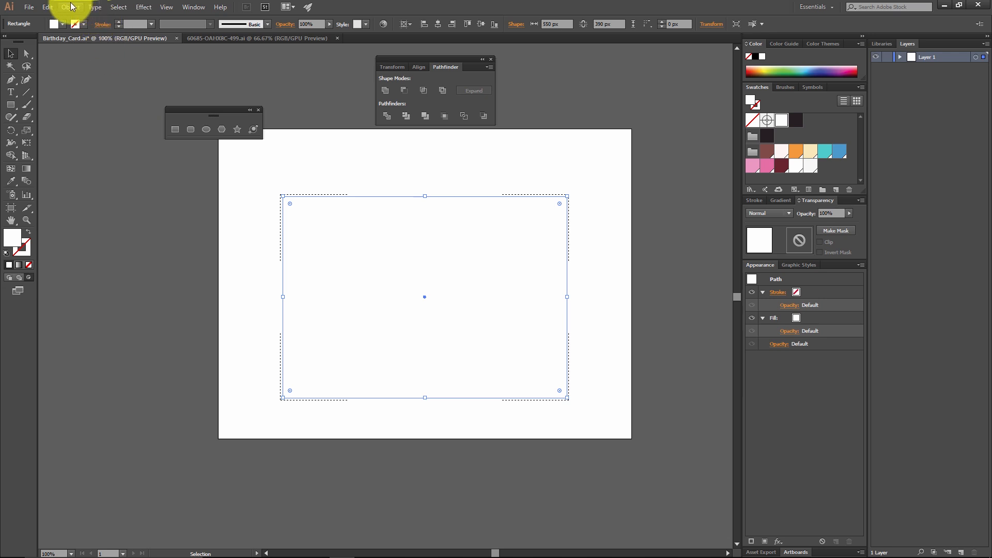
left_click(49, 8)
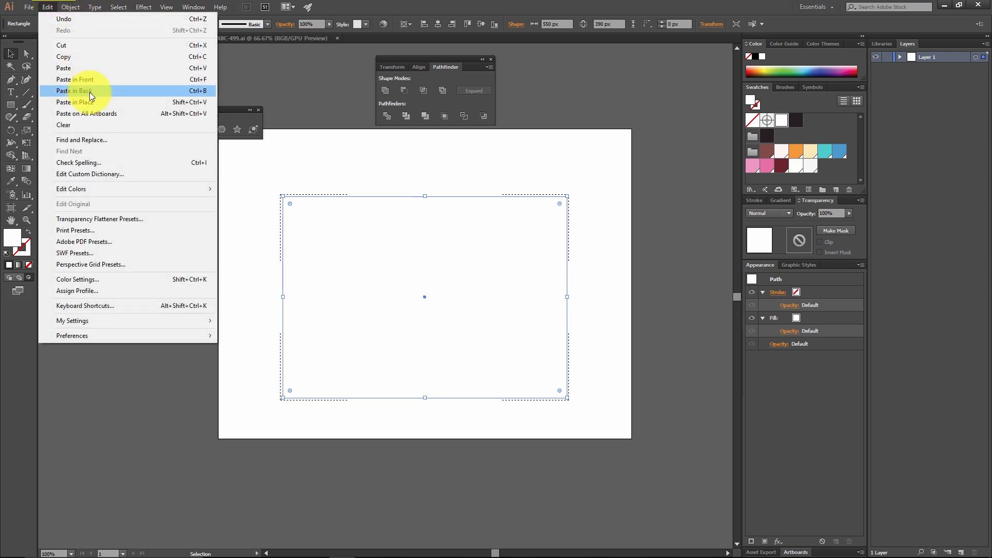
left_click(94, 103)
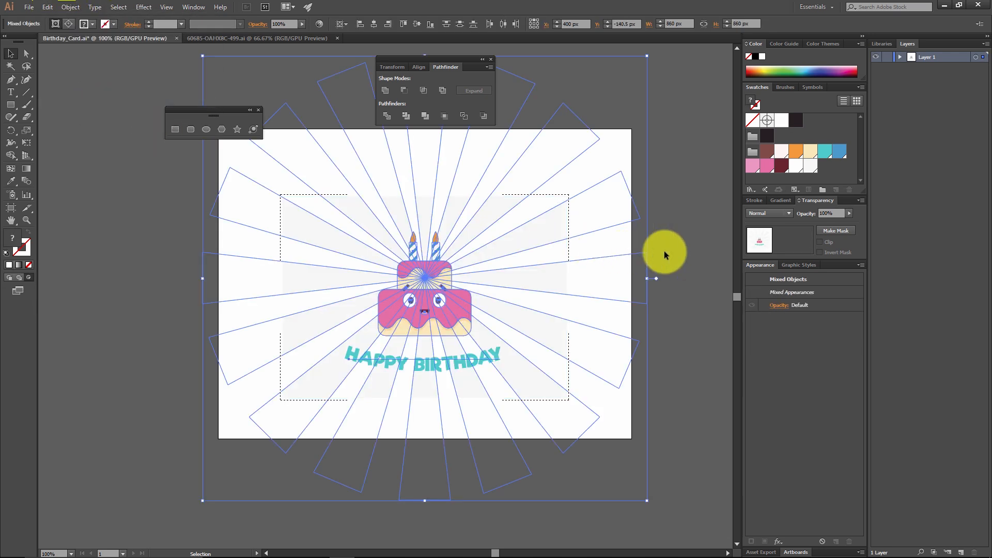
Step: Move the clipped card partly off the artboard to check its white background, and undo the moves
left_click(587, 266)
left_click_drag(457, 253, 584, 89)
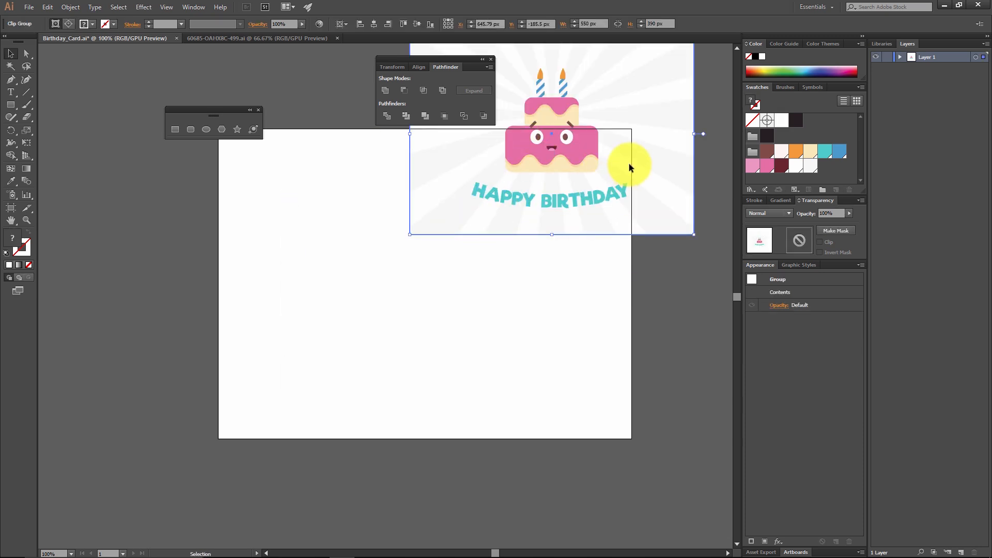
left_click_drag(626, 170, 581, 282)
left_click_drag(548, 223, 642, 159)
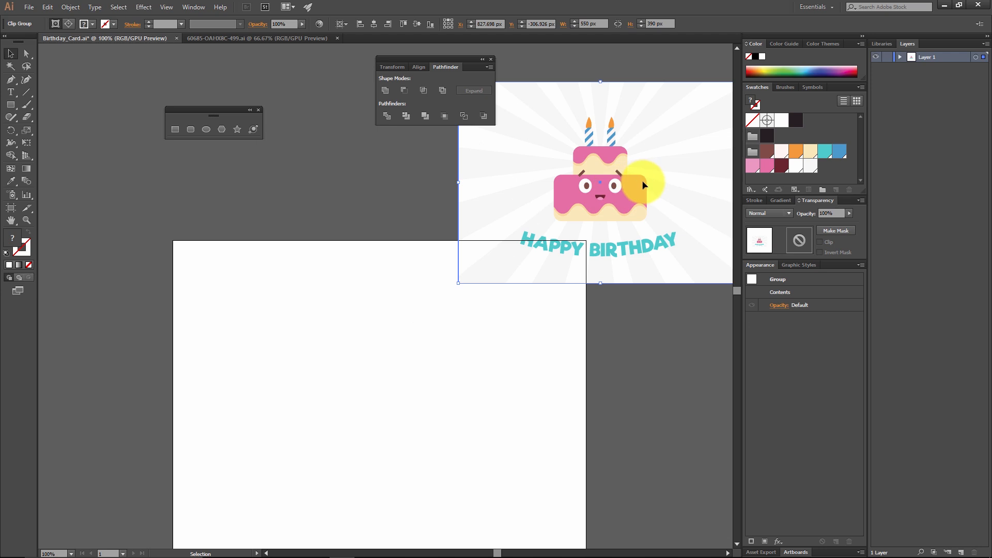
key("ctrl+z")
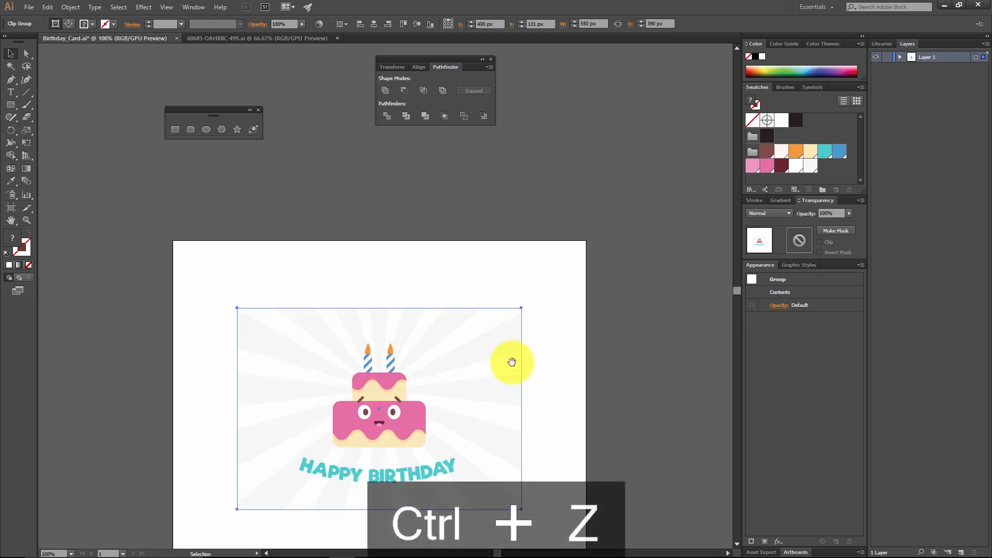
left_click_drag(572, 377, 589, 262)
left_click(618, 256)
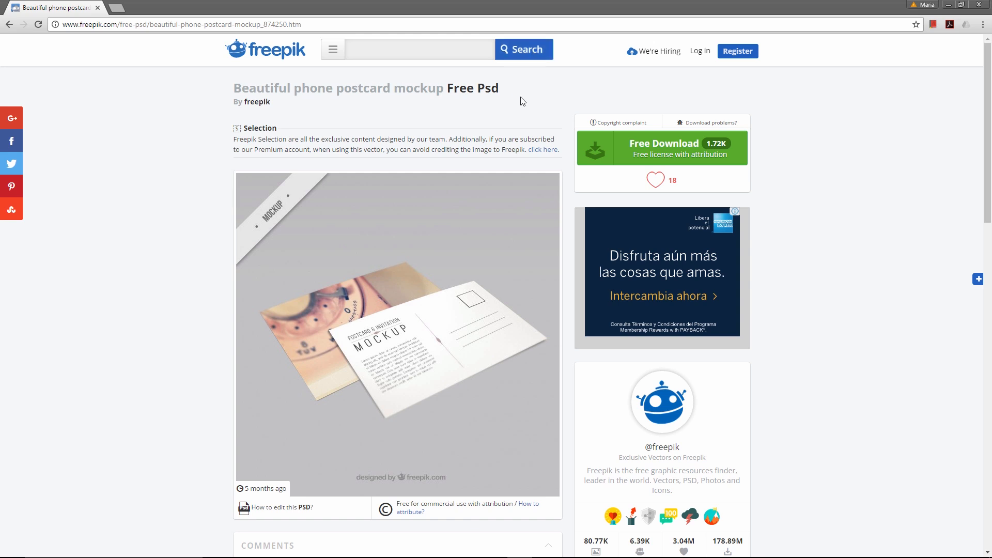
Step: Switch to the postcard mockup in Photoshop, delete the Card _B layer and move the Card_A postcard towards the canvas centre
mouse_move(393, 556)
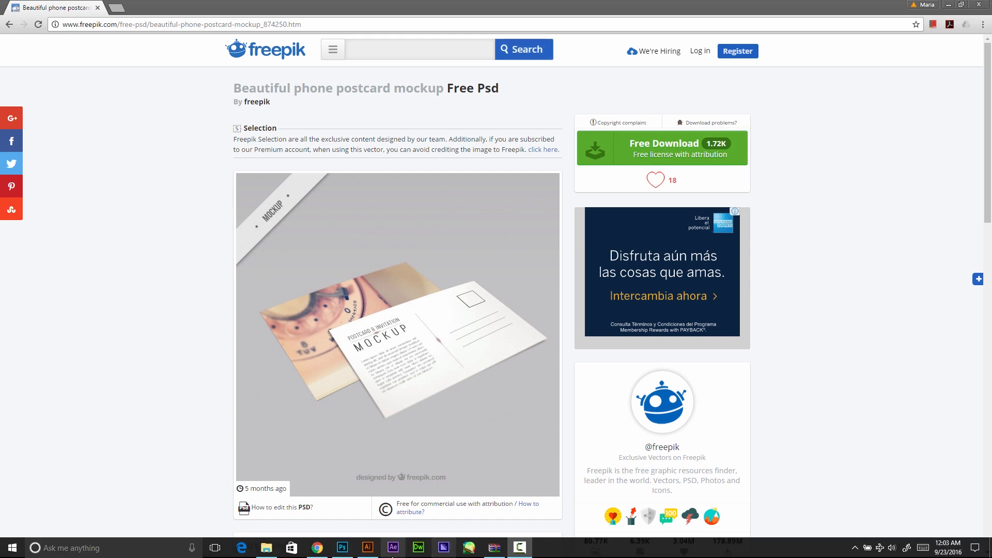
left_click(342, 547)
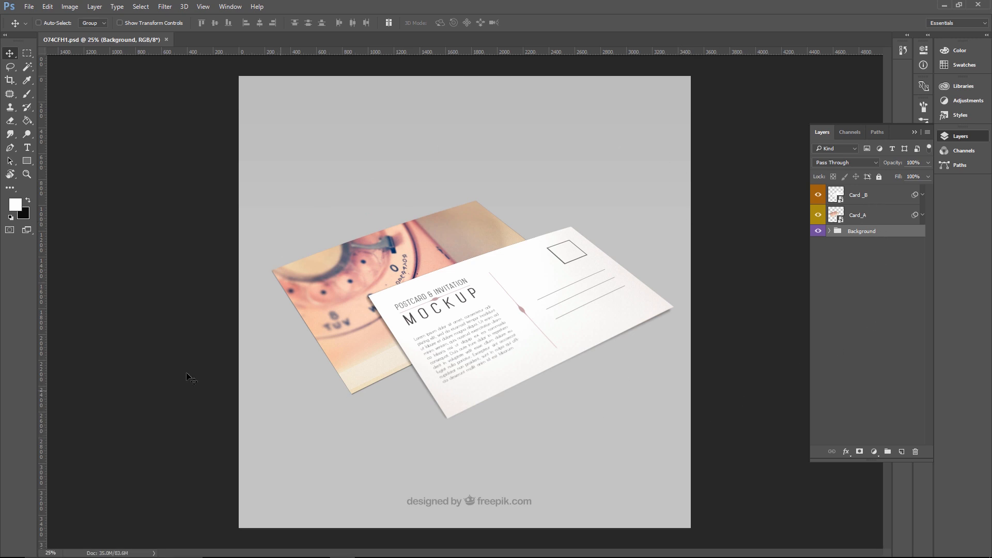
left_click(880, 197)
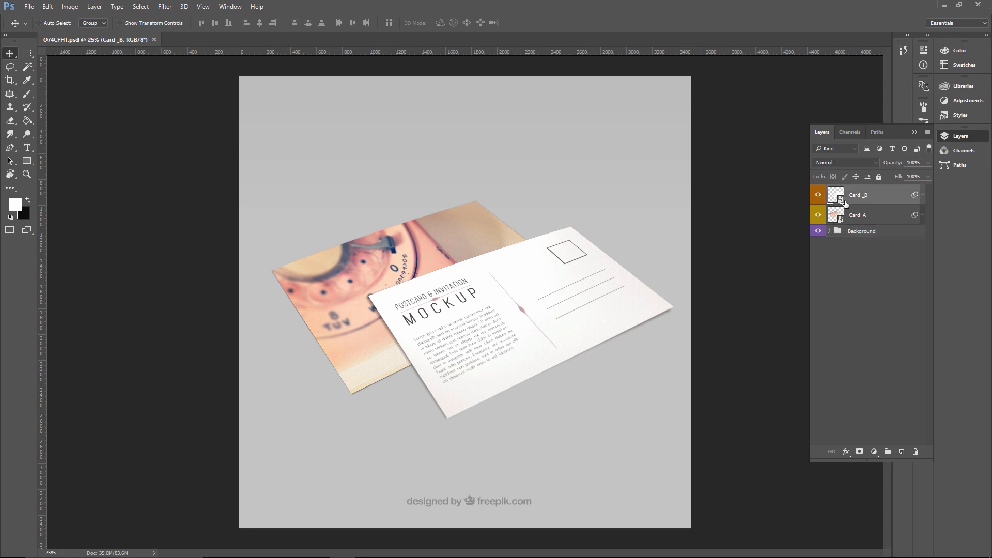
left_click_drag(892, 201, 915, 453)
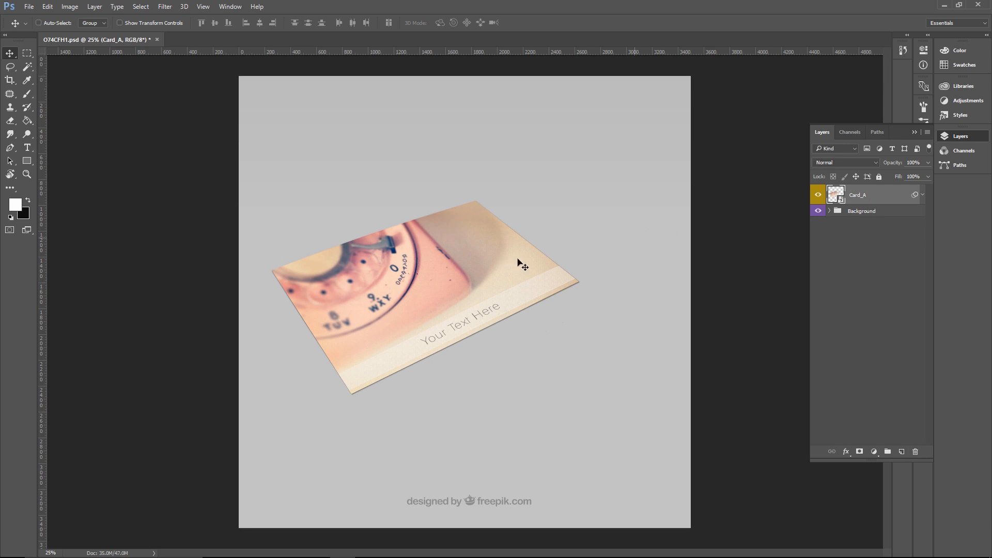
left_click_drag(440, 288, 462, 299)
left_click_drag(469, 302, 475, 310)
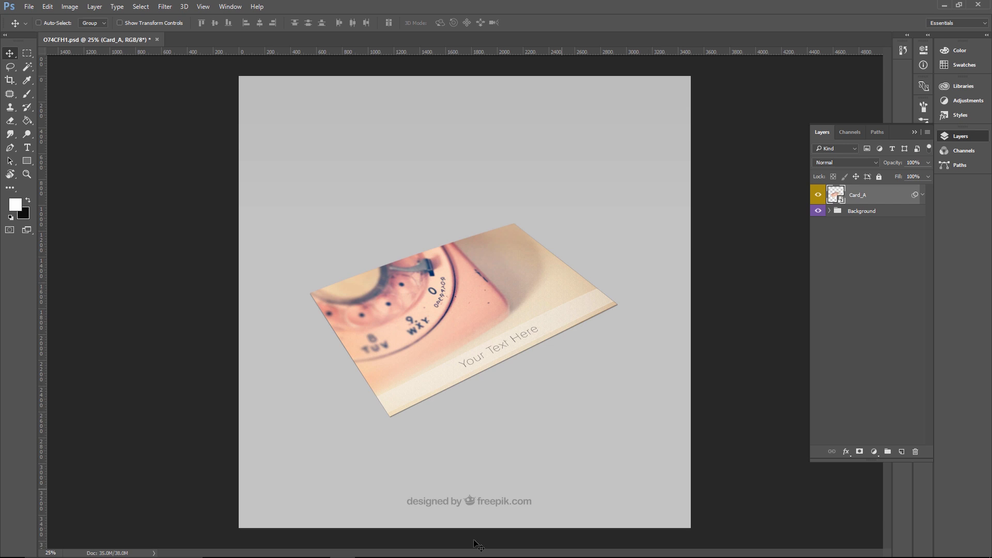
Step: Switch to Illustrator and copy the clipped birthday card group
left_click(368, 547)
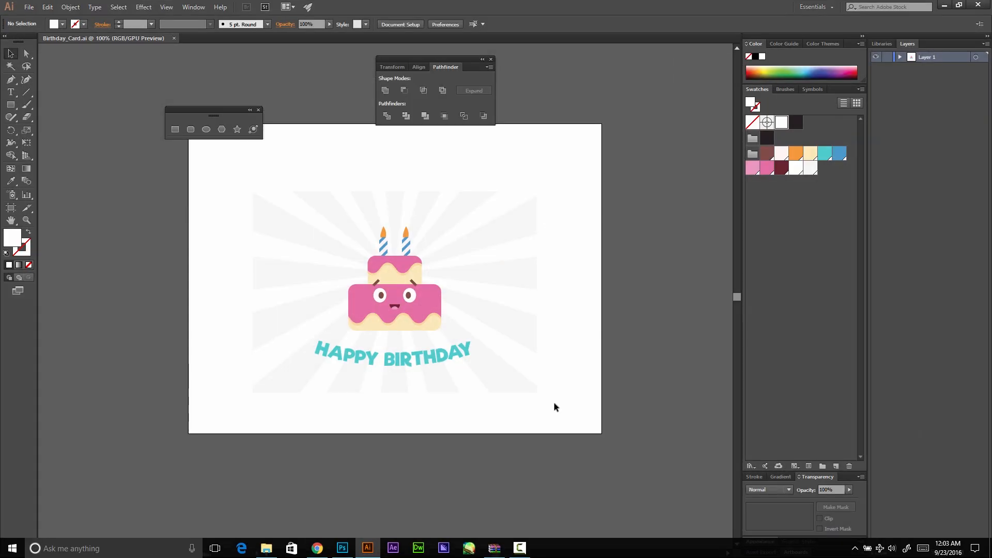
left_click(441, 286)
key("ctrl+c")
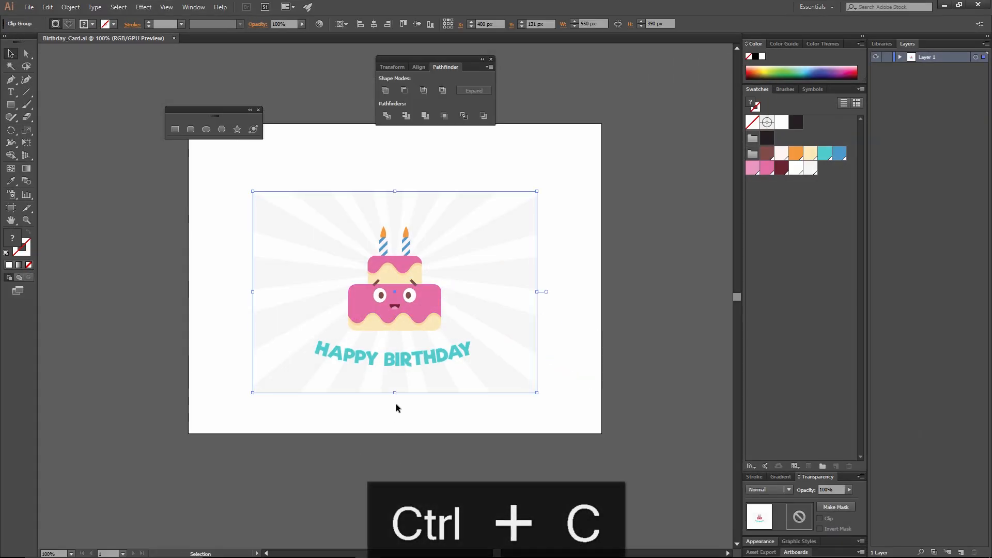
Step: Switch to the Photoshop mockup and open the contents of the Card_A smart object and its nested Front smart object
left_click(347, 552)
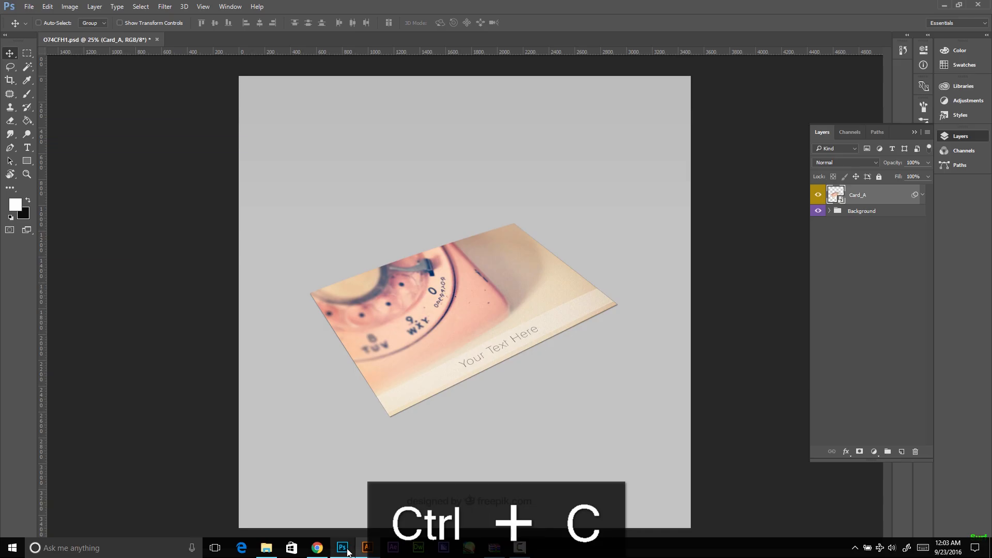
double_click(839, 195)
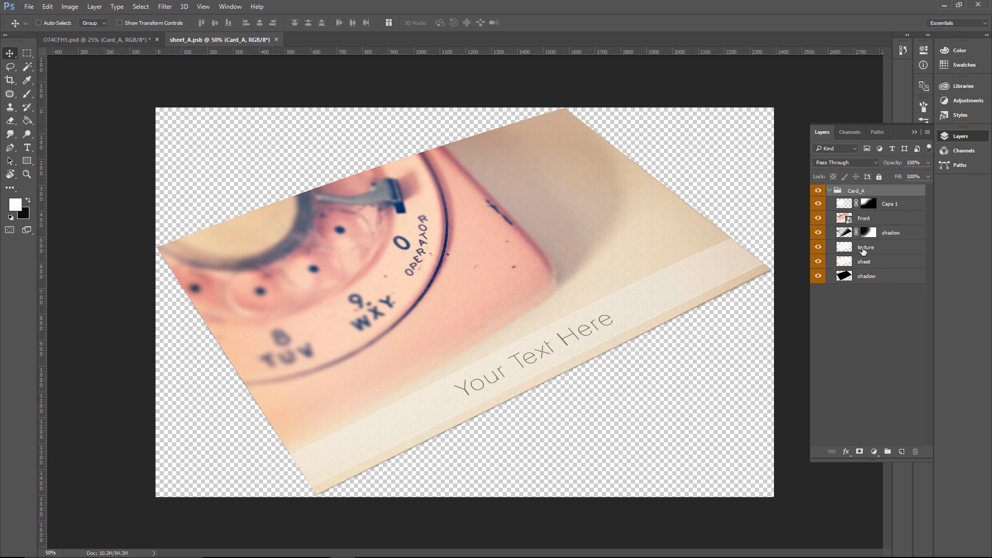
double_click(843, 219)
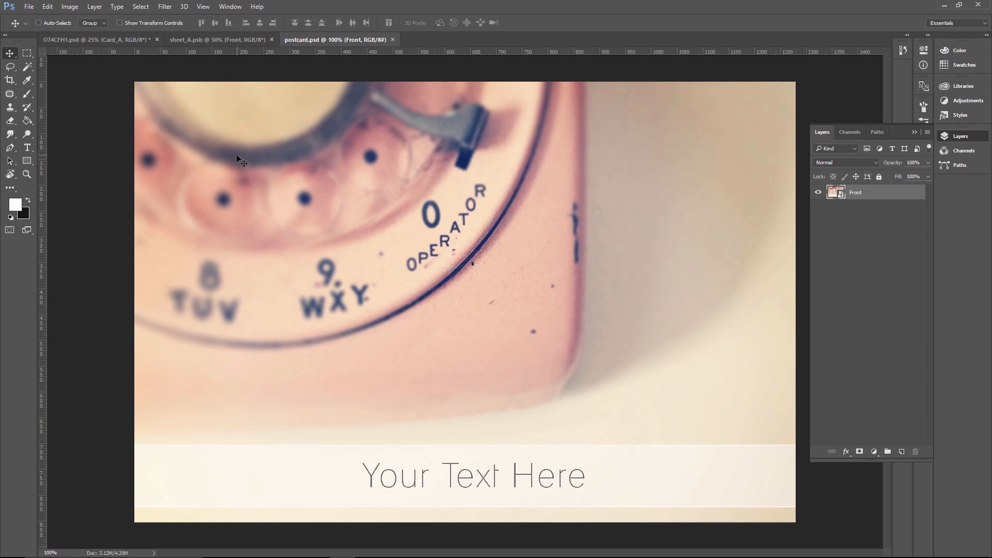
Step: Paste the birthday card as a Smart Object, scale it proportionally to about 233% and move it up to cover the postcard canvas
key("ctrl")
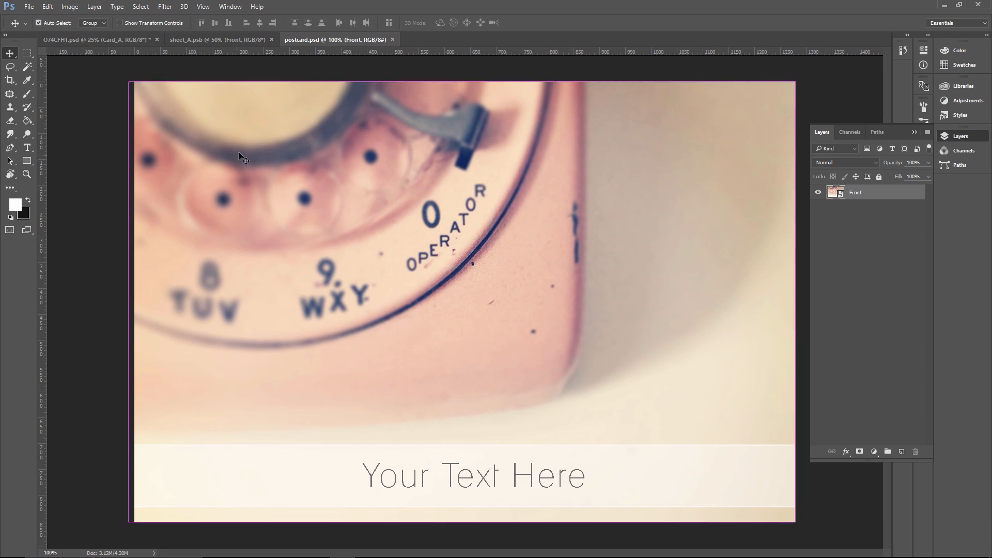
key("ctrl+v")
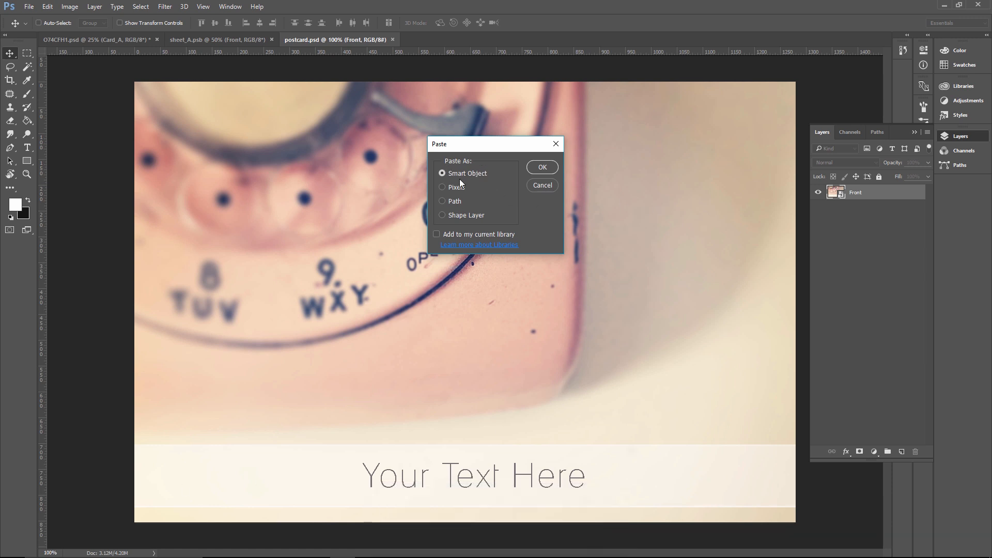
left_click(548, 168)
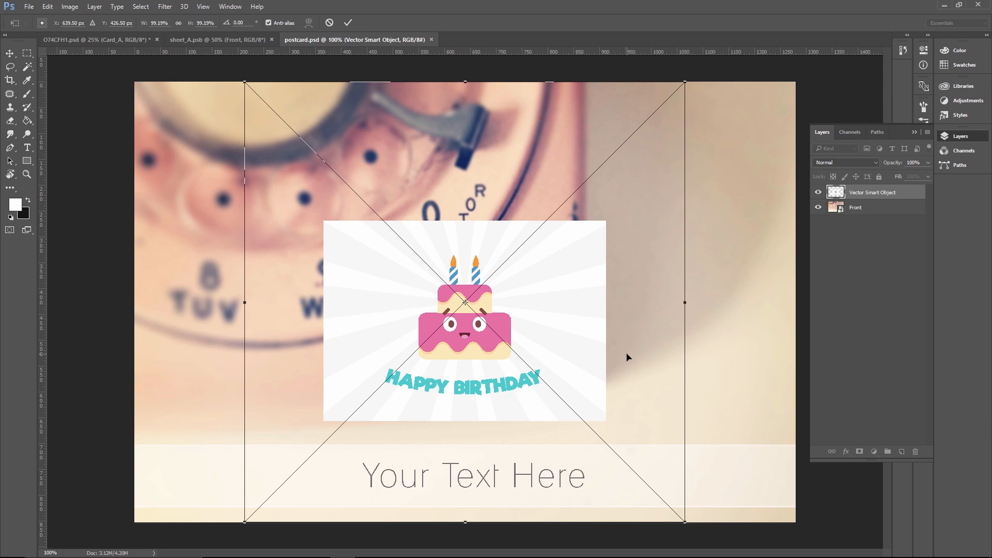
key("ctrl+minus")
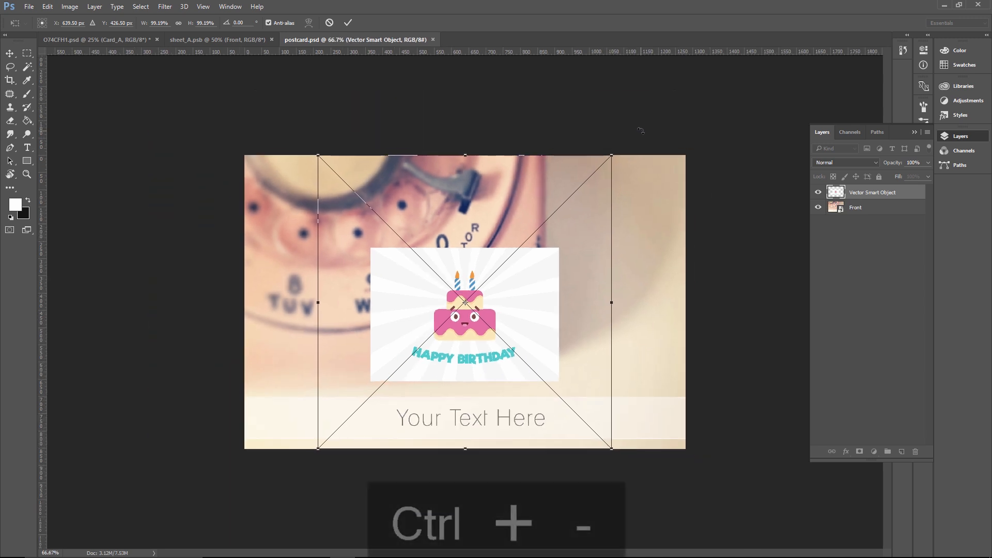
left_click_drag(613, 155, 882, 28)
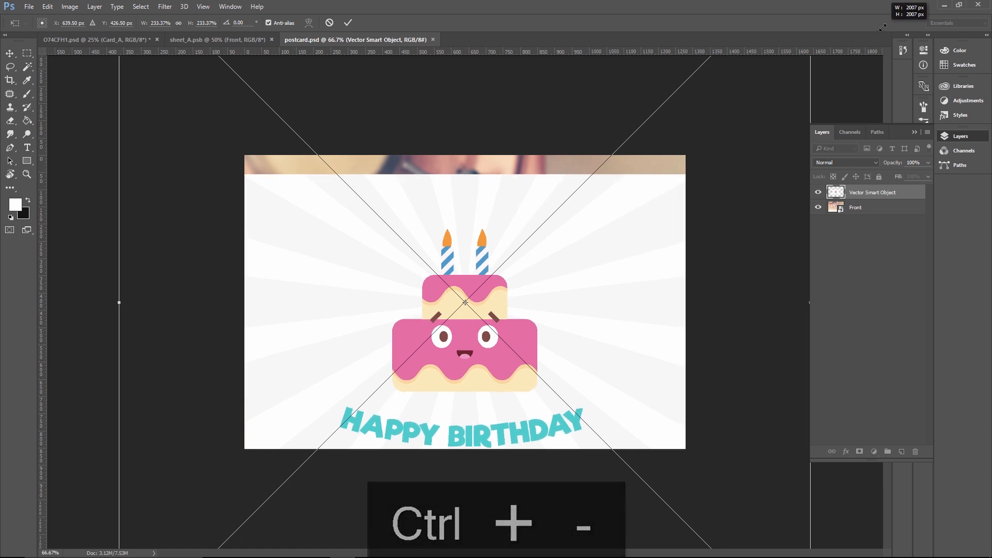
left_click_drag(637, 284, 639, 244)
key("Return")
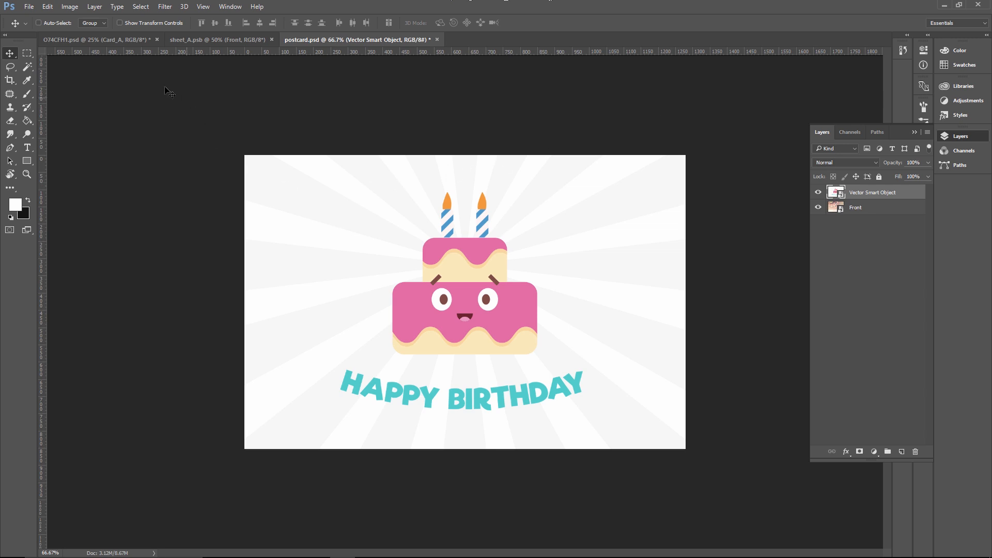
Step: Save and close postcard.psd and sheet_A.psb to update the postcard in the mockup
left_click(115, 41)
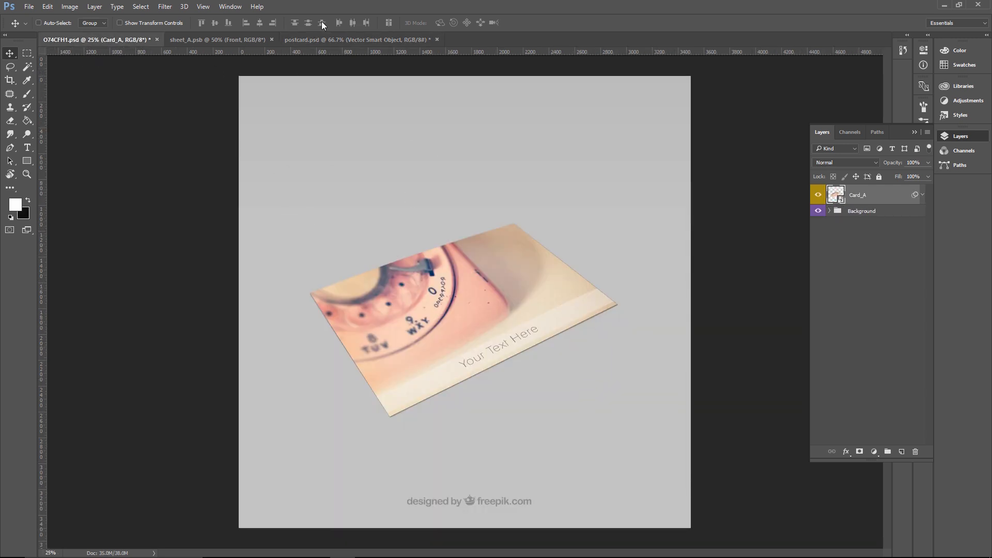
left_click(358, 39)
left_click(437, 40)
left_click(453, 215)
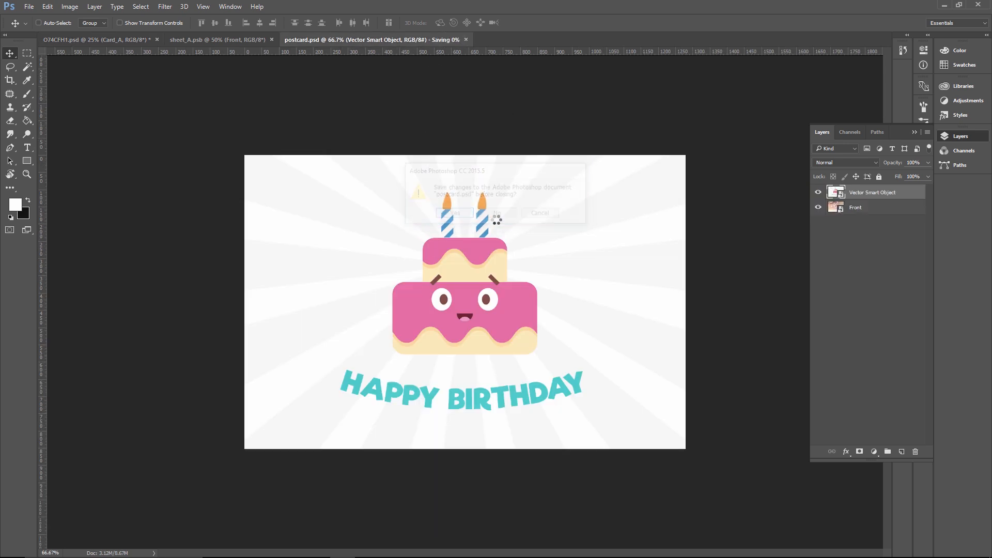
left_click(247, 45)
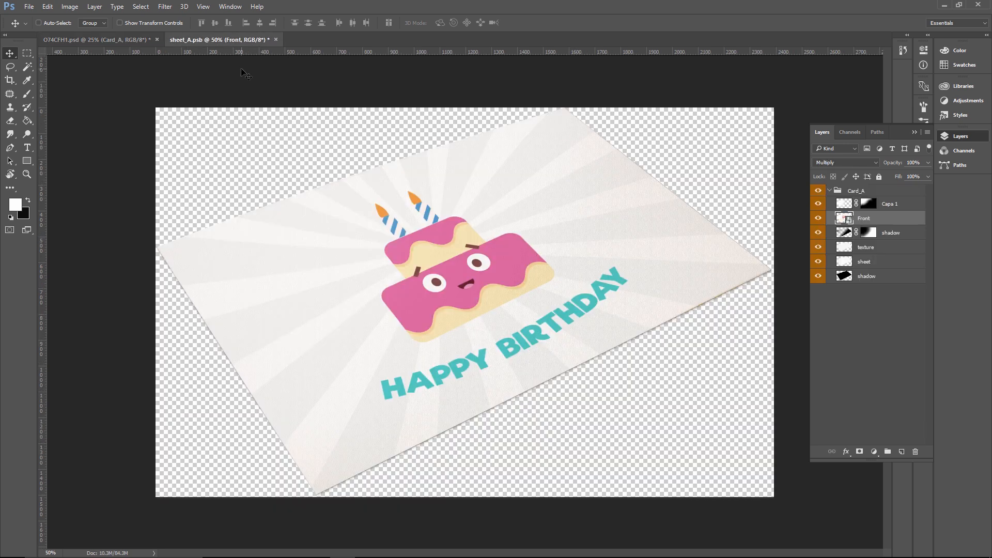
left_click(276, 40)
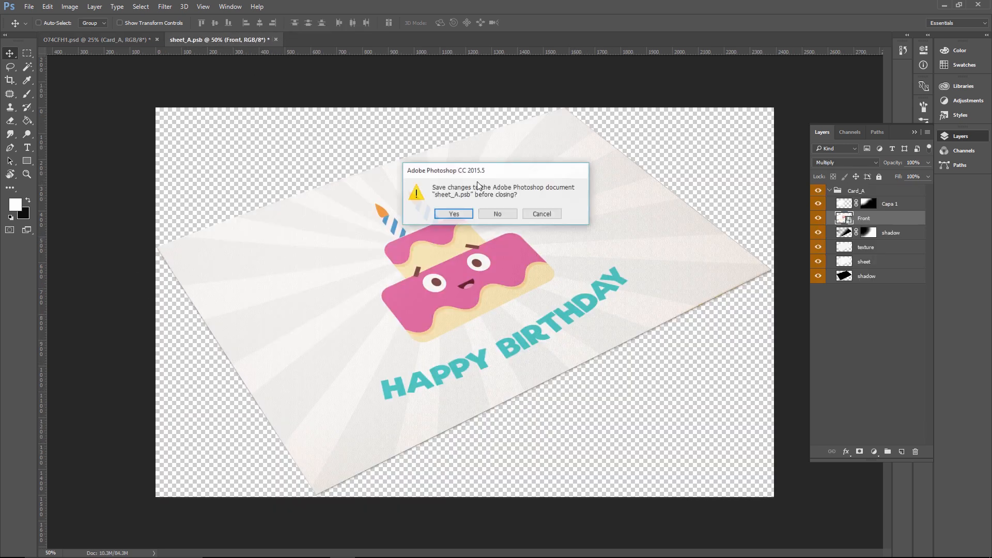
left_click(454, 214)
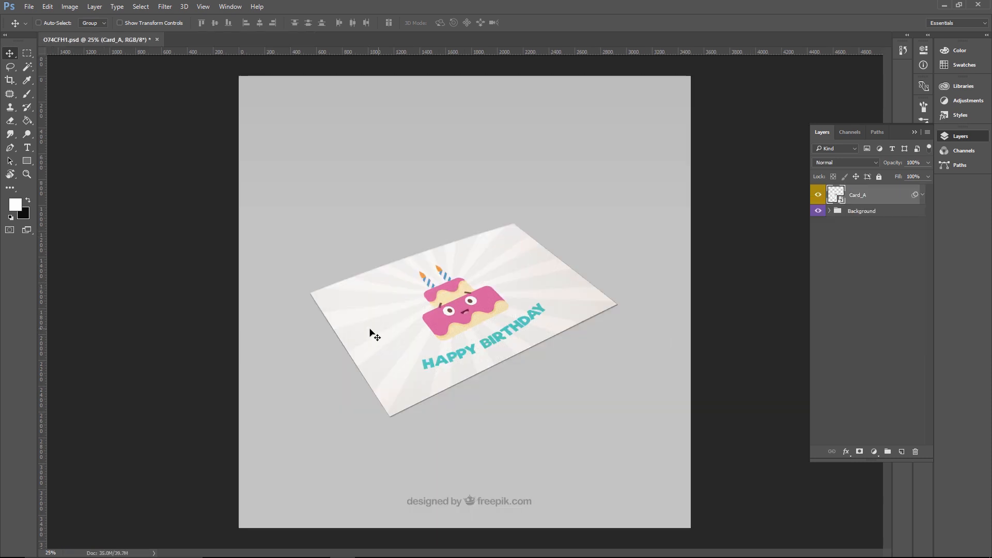